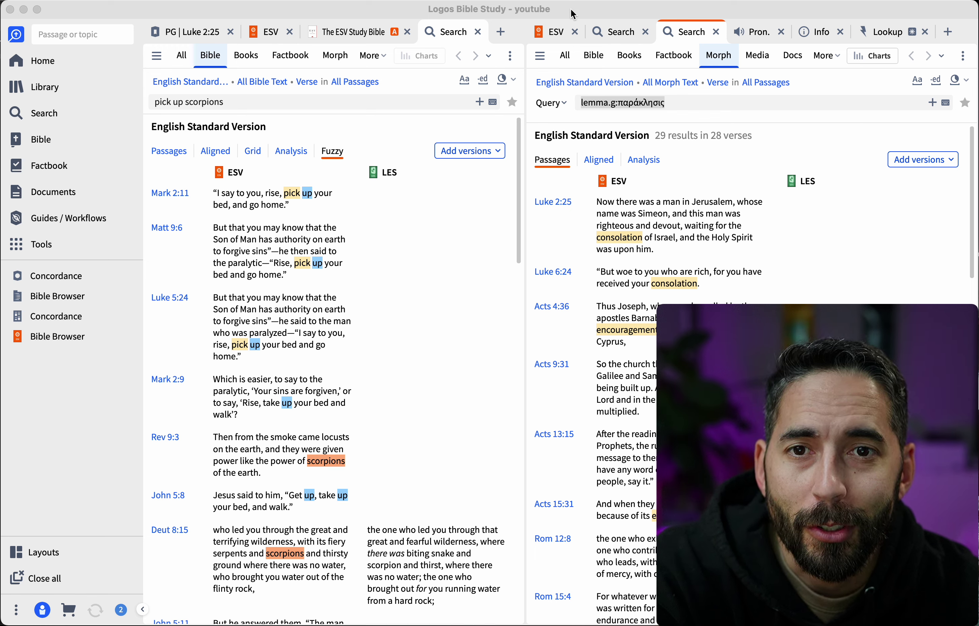
- Open the ESV text at Luke 2 and view the lemma lookup and search options for "consolation" in verse 25
click(268, 33)
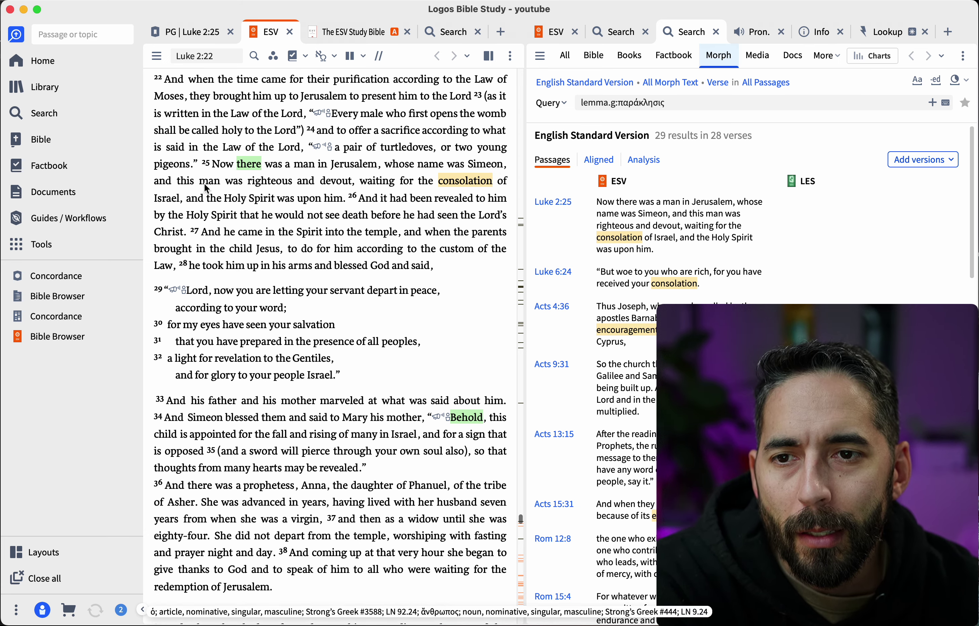
right_click(460, 185)
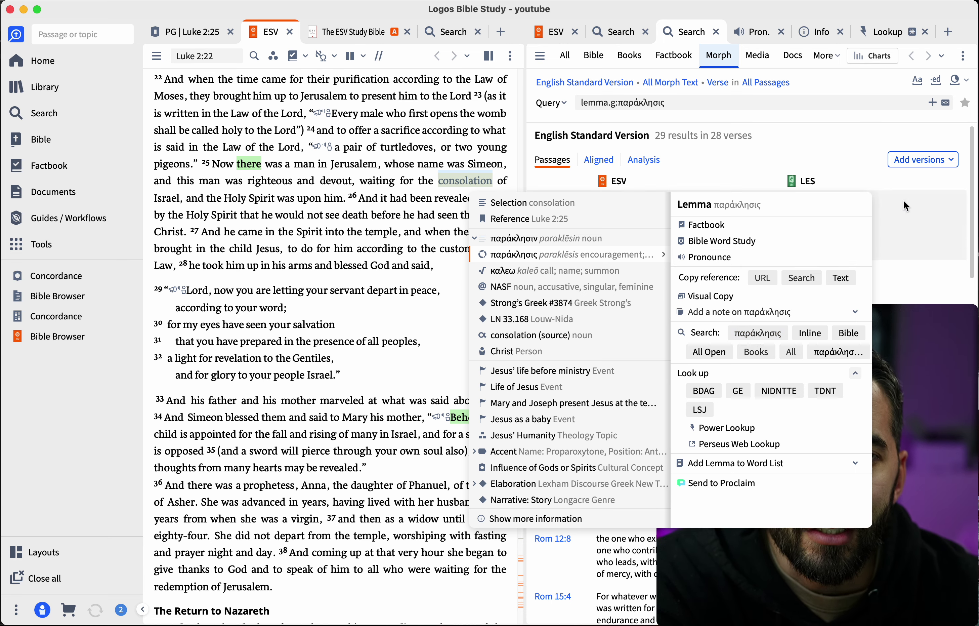
click(748, 13)
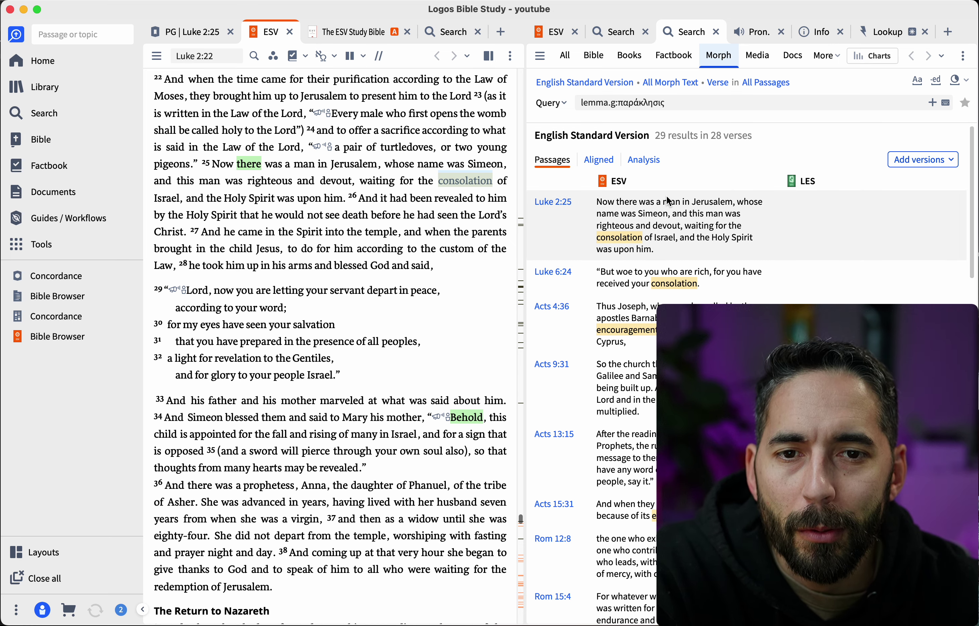
- Look through the ESV verses in the Morph search results for the lemma παράκλησις
scroll(667, 196, down, 2)
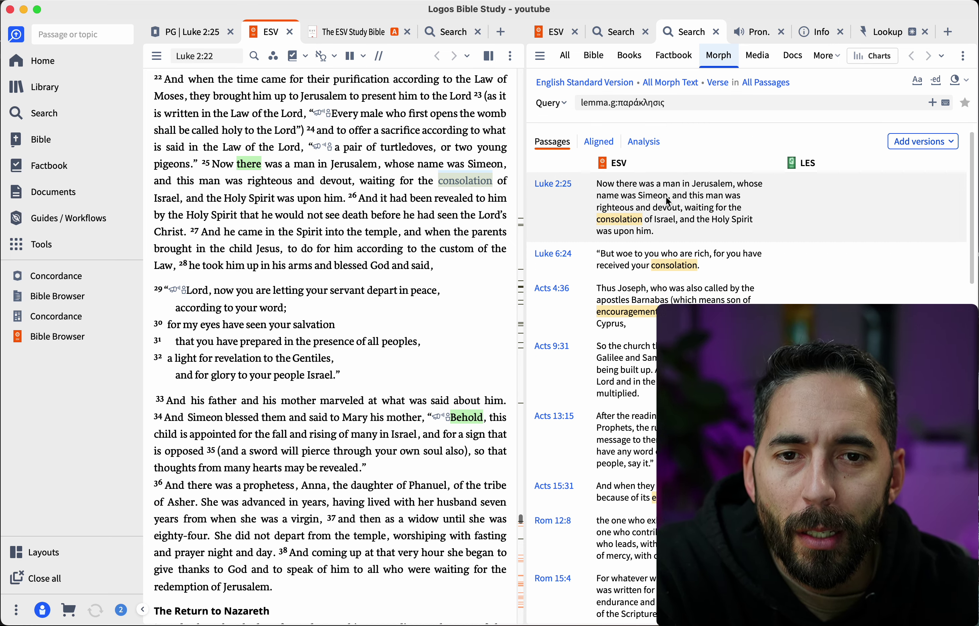
scroll(673, 187, down, 2)
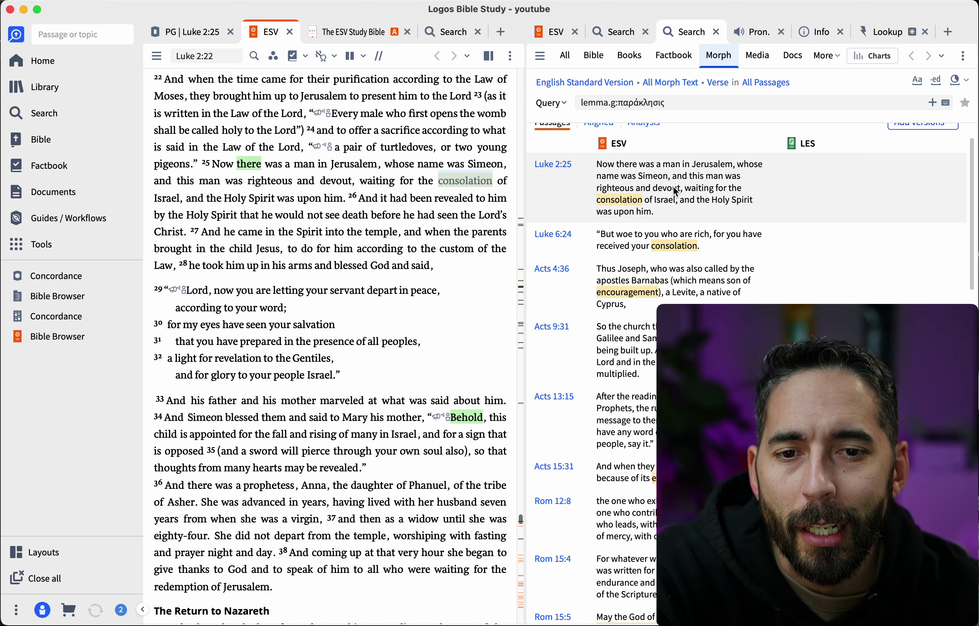
scroll(674, 195, up, 3)
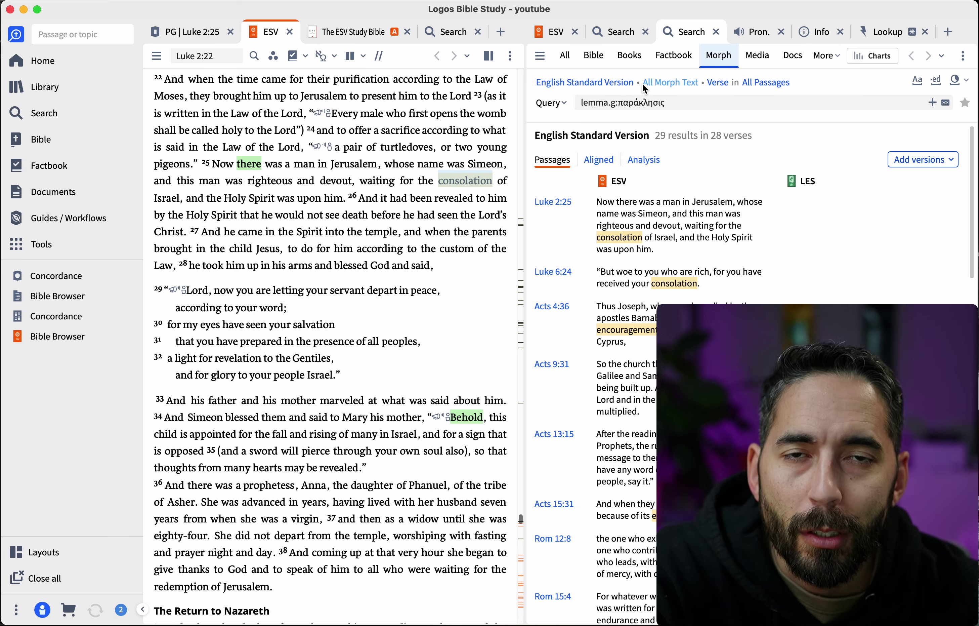
- Copy only the Greek word παράκλησις from the Morph search query
click(674, 103)
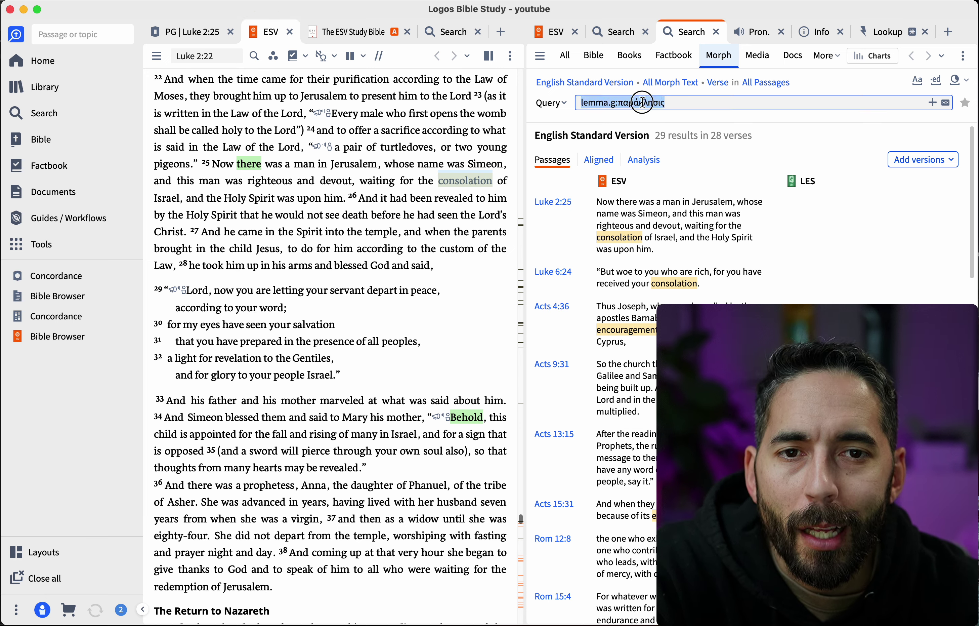
click(676, 103)
drag(677, 103, 620, 106)
key(super+c)
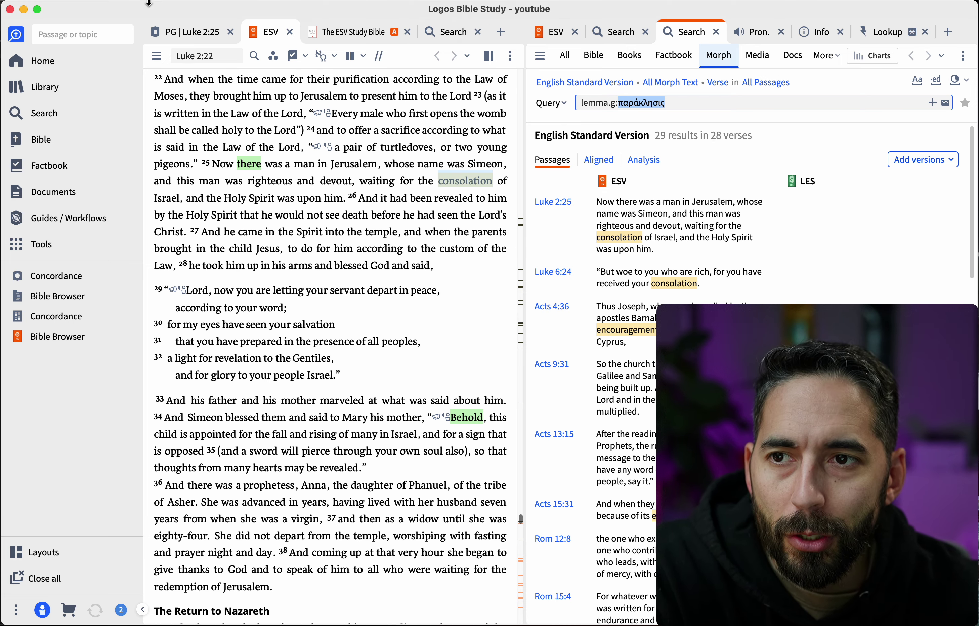
- Switch to ChatGPT, ask "what new testament verses have the greek word παράκλησις" and read through the answer
key(super+Tab)
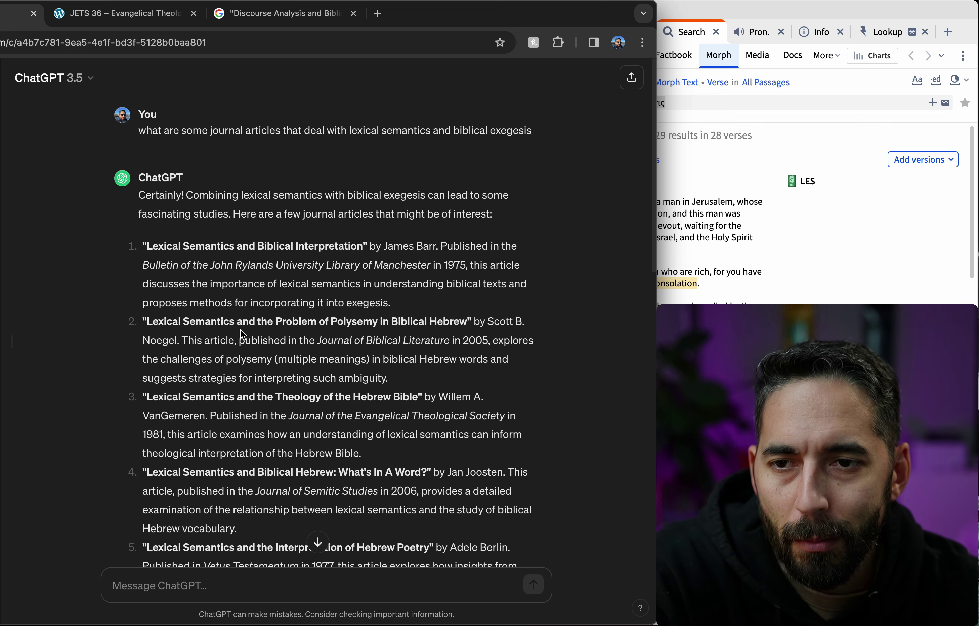
scroll(242, 329, down, 15)
click(212, 587)
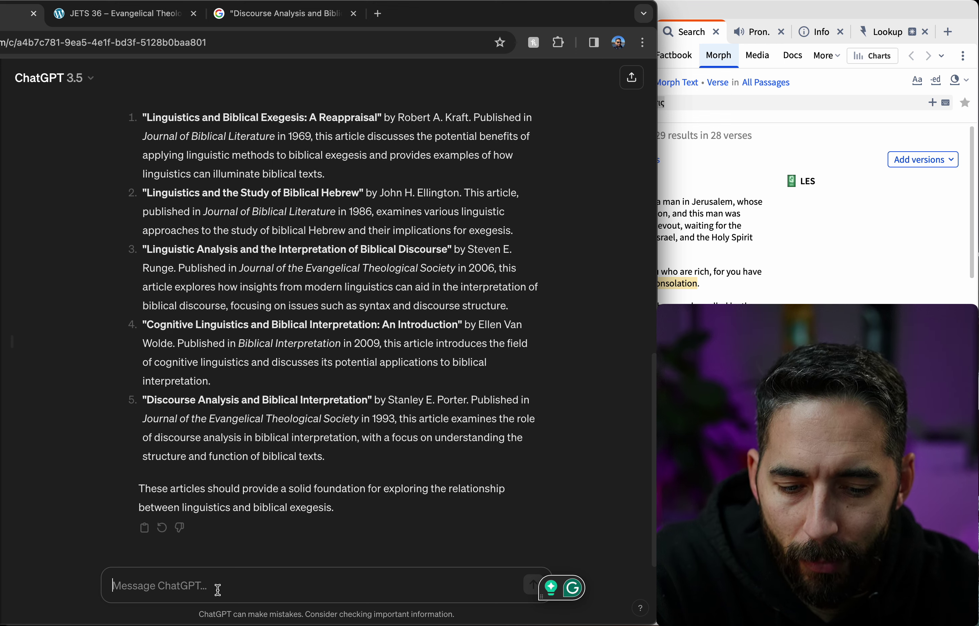
text(what)
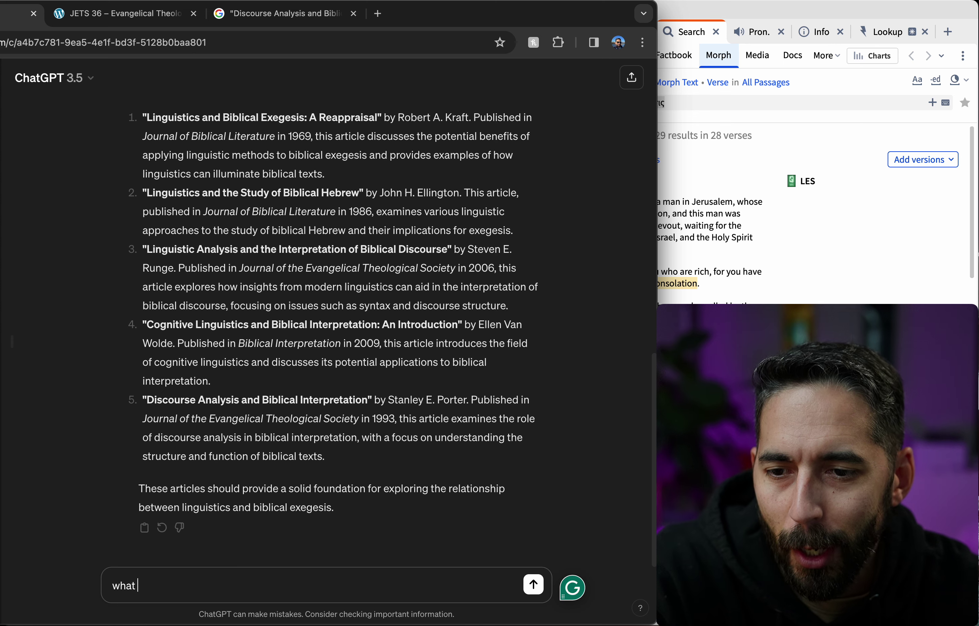
text( new tes)
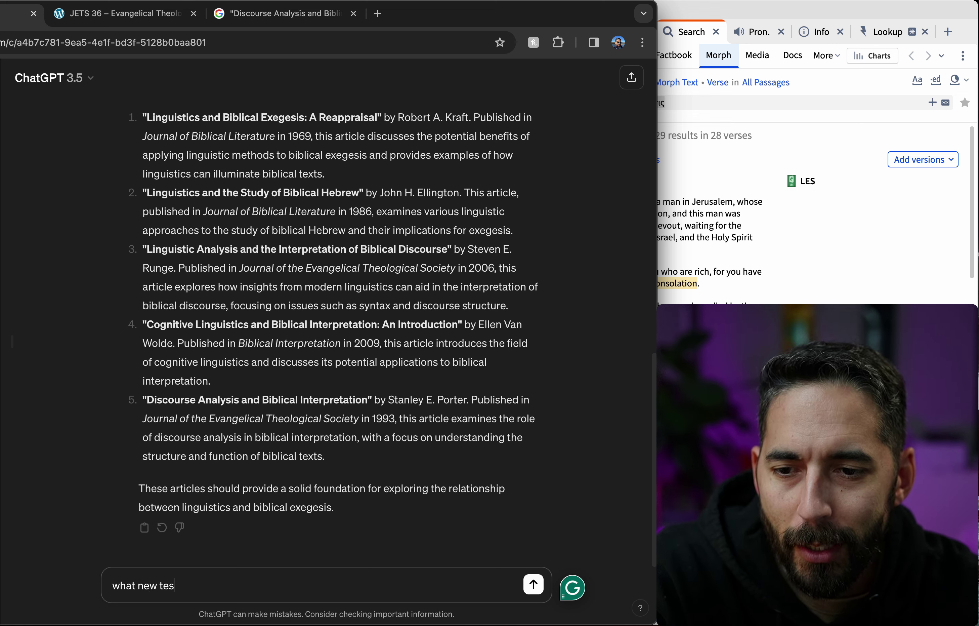
text(tament verse)
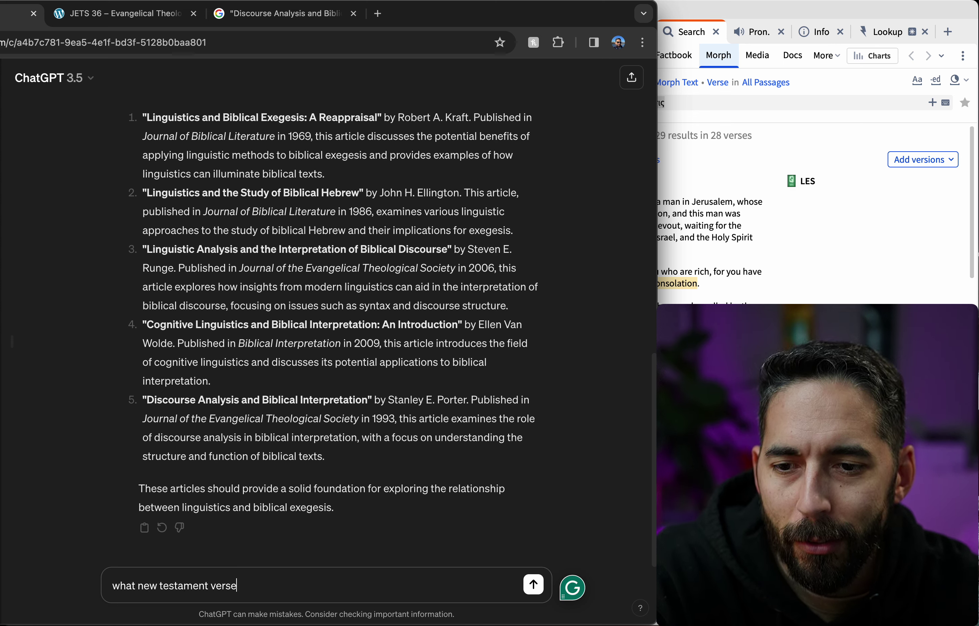
text(ws th)
key(BackSpace)
key(BackSpace)
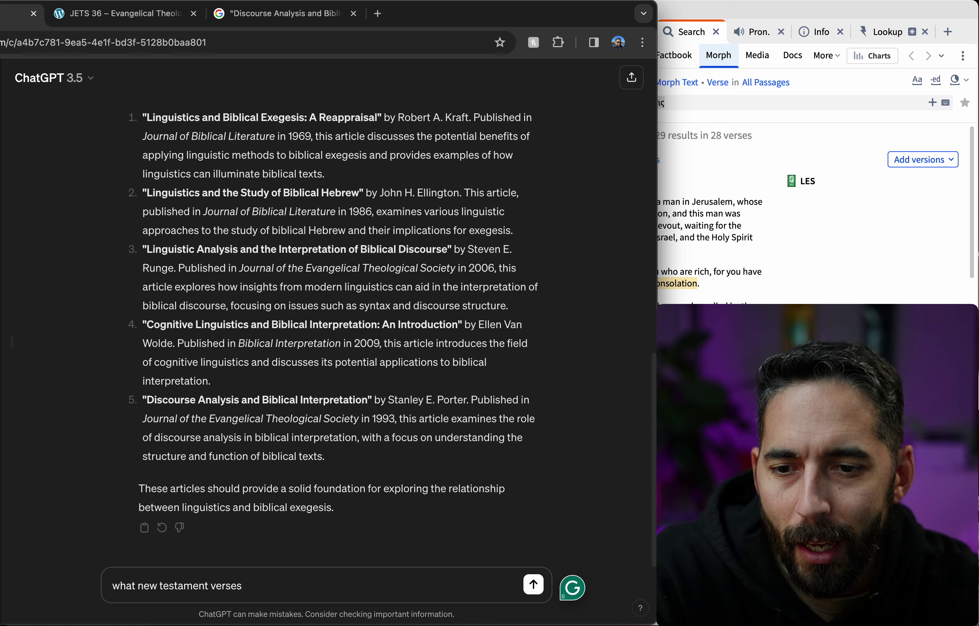
text(have the greek wo)
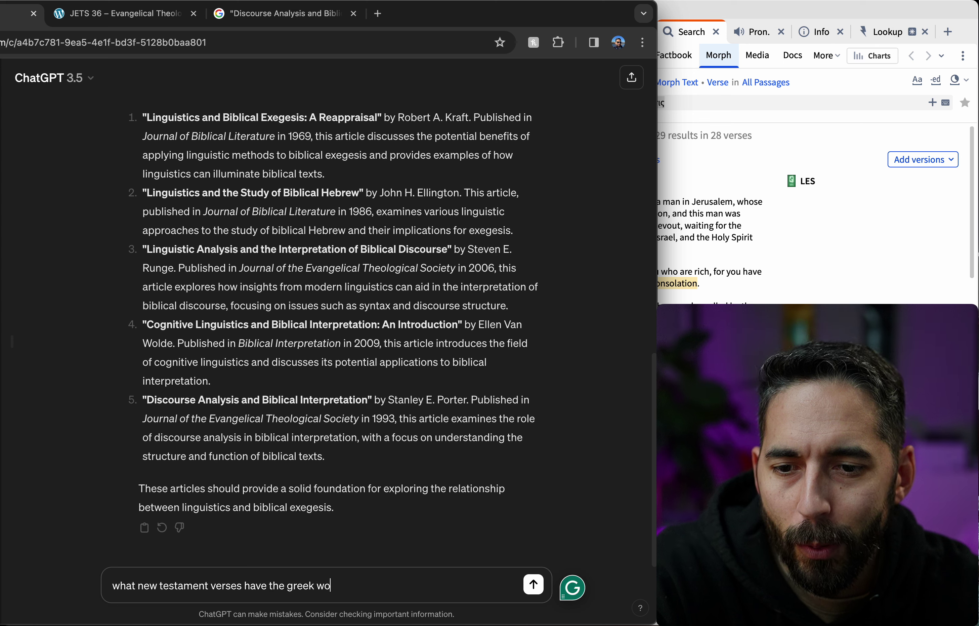
text(rd)
key(super+v)
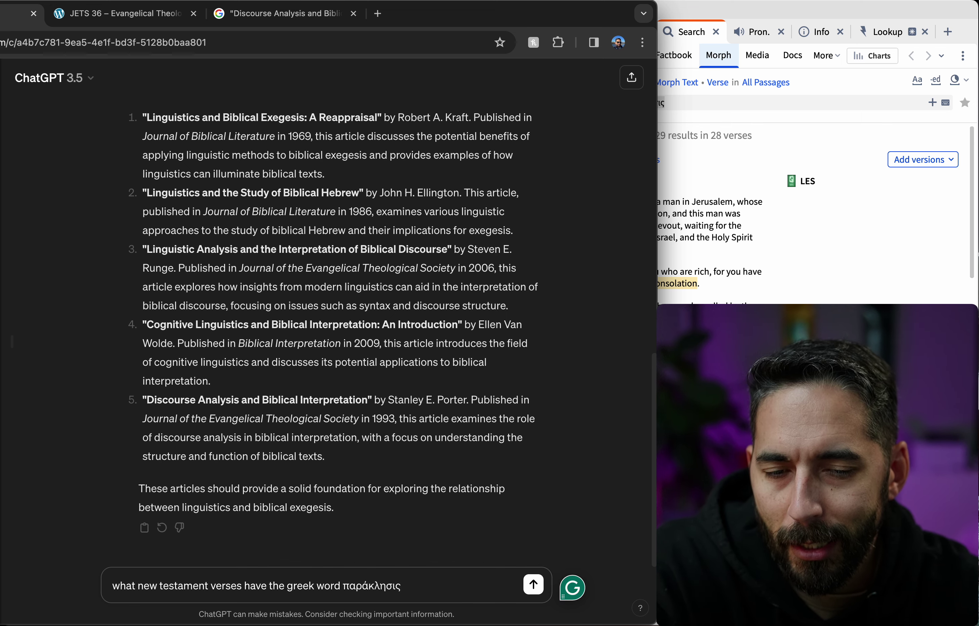
key(Return)
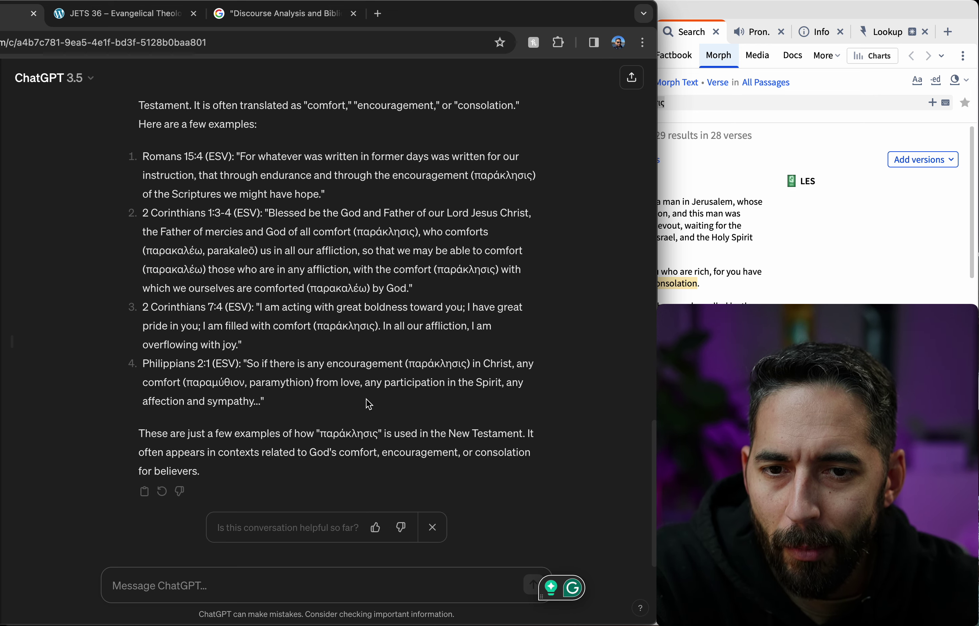
scroll(324, 397, up, 3)
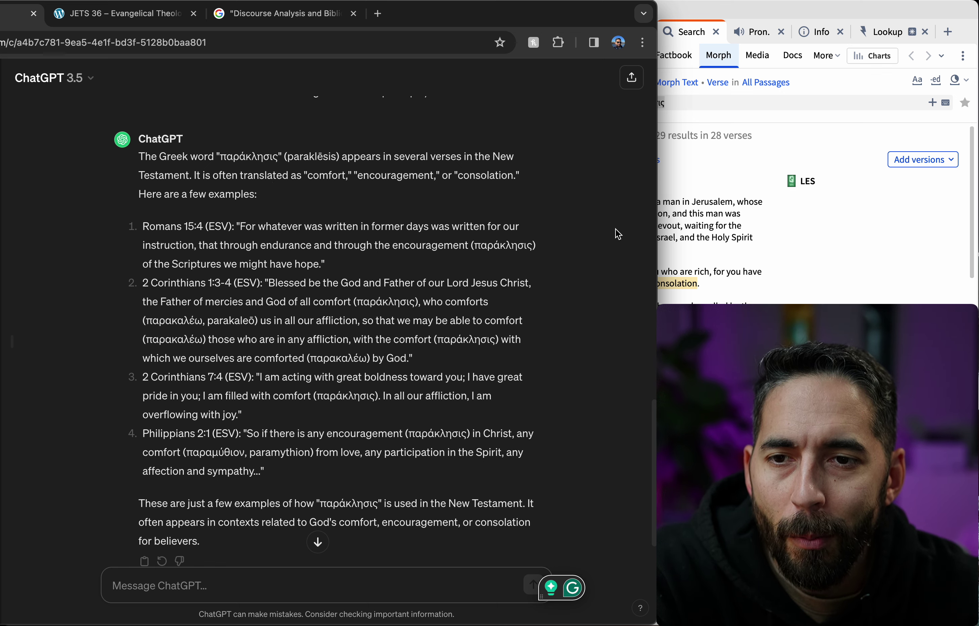
scroll(245, 247, up, 2)
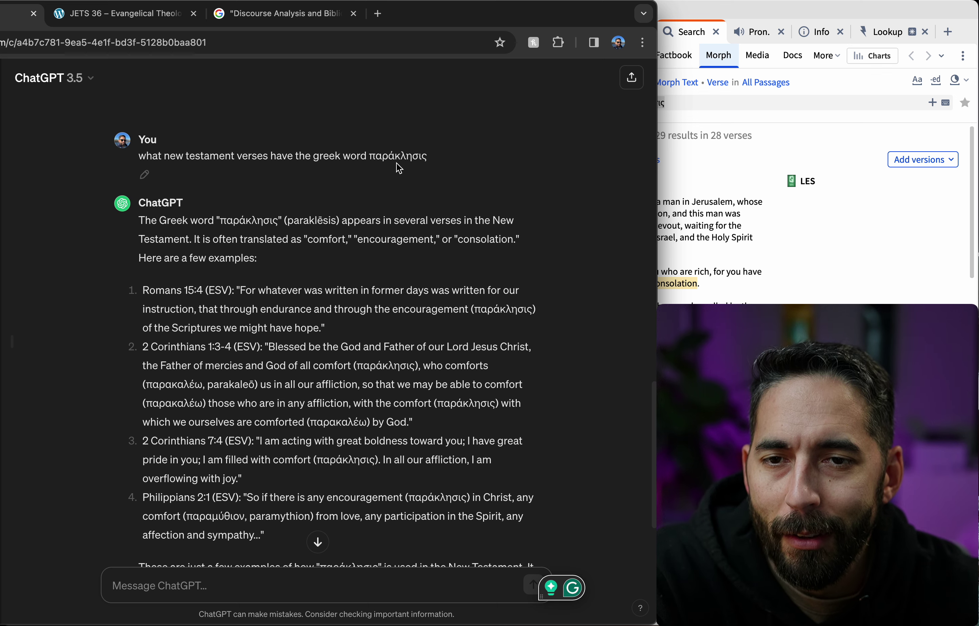
- Ask ChatGPT the follow-up question "How many times does this word occur in the new testament"
scroll(321, 289, down, 3)
click(206, 587)
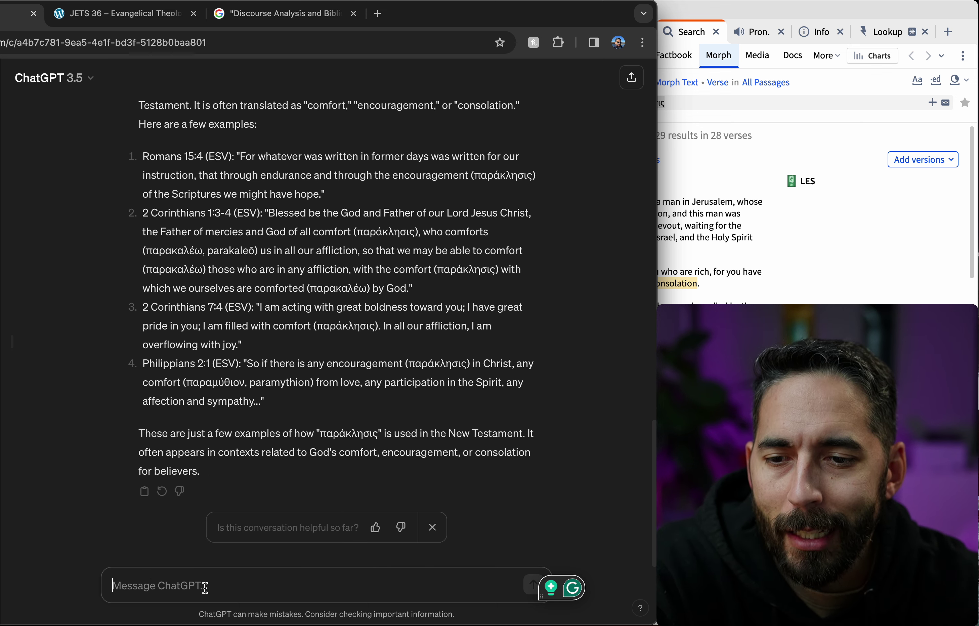
text(H)
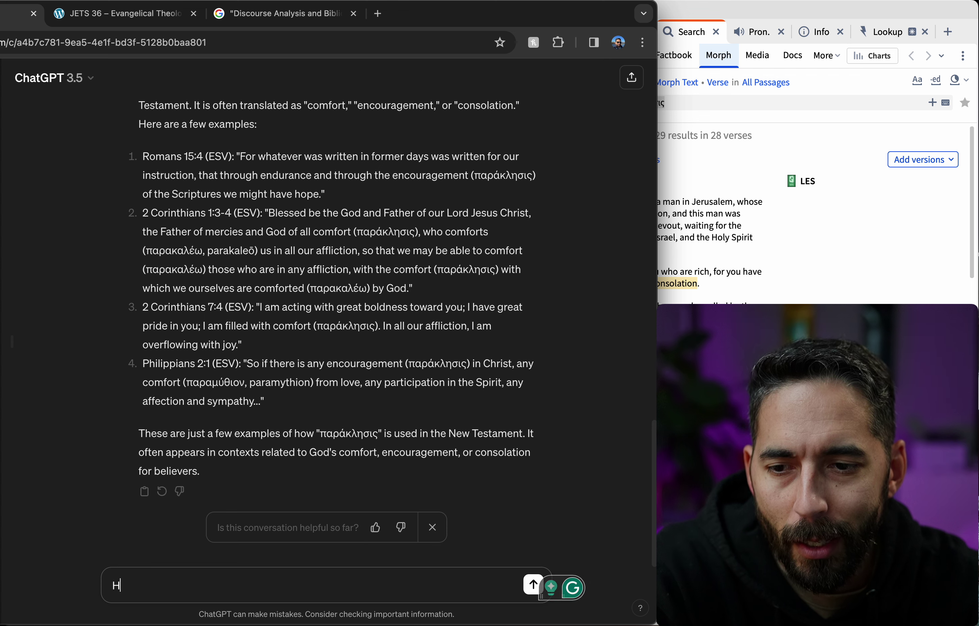
text(ow many times to)
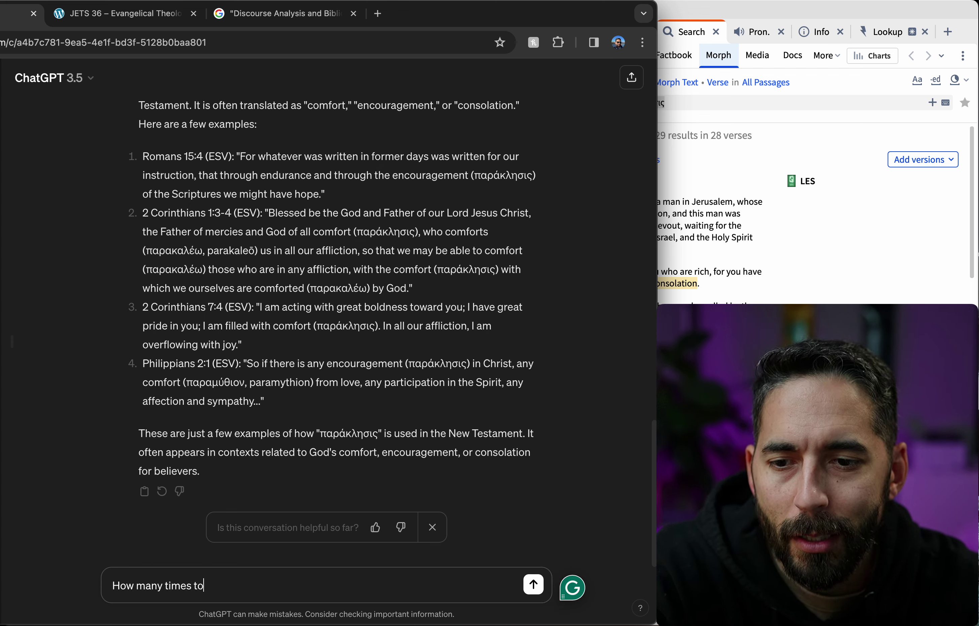
key(BackSpace)
key(BackSpace)
text(does this word)
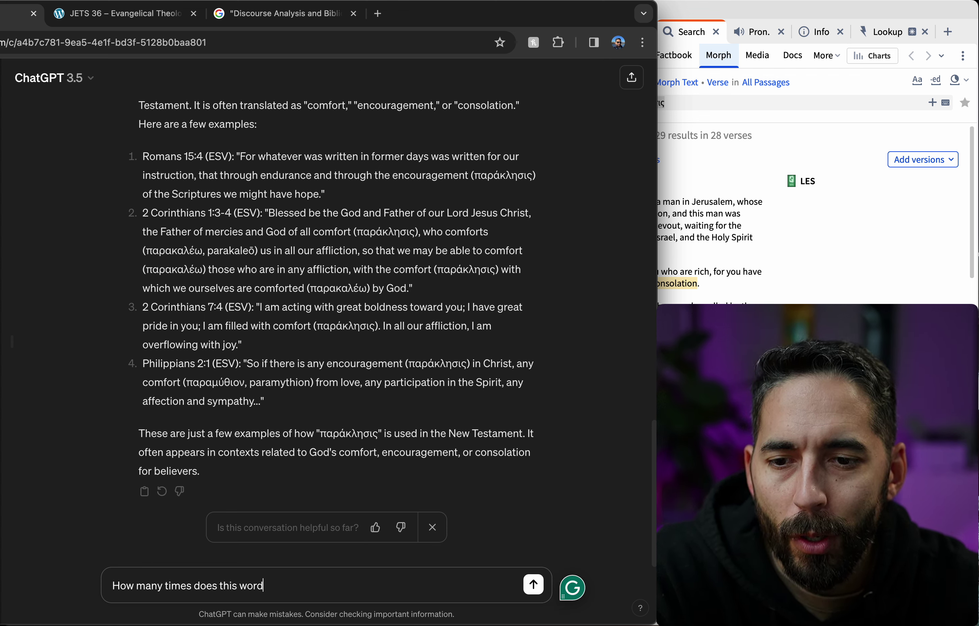
text( occur in t)
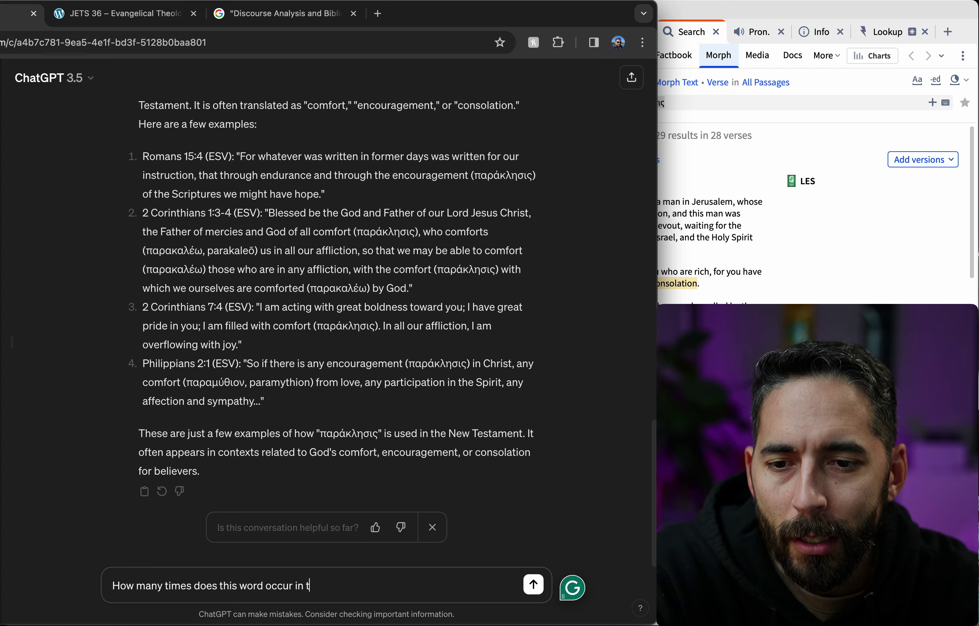
text(he new testa)
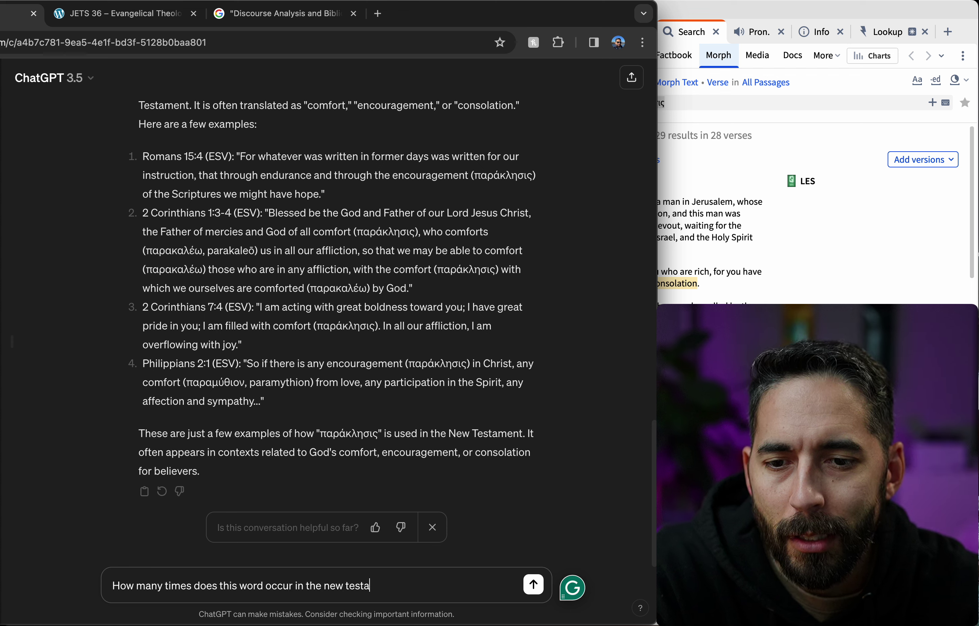
text(maen)
key(BackSpace)
key(BackSpace)
key(BackSpace)
text(ent)
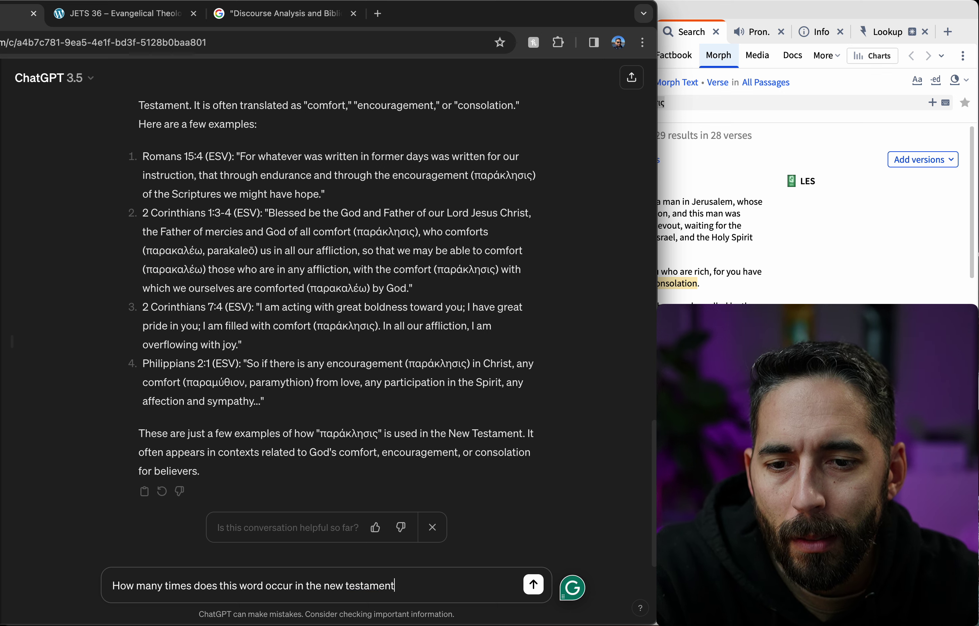
key(Return)
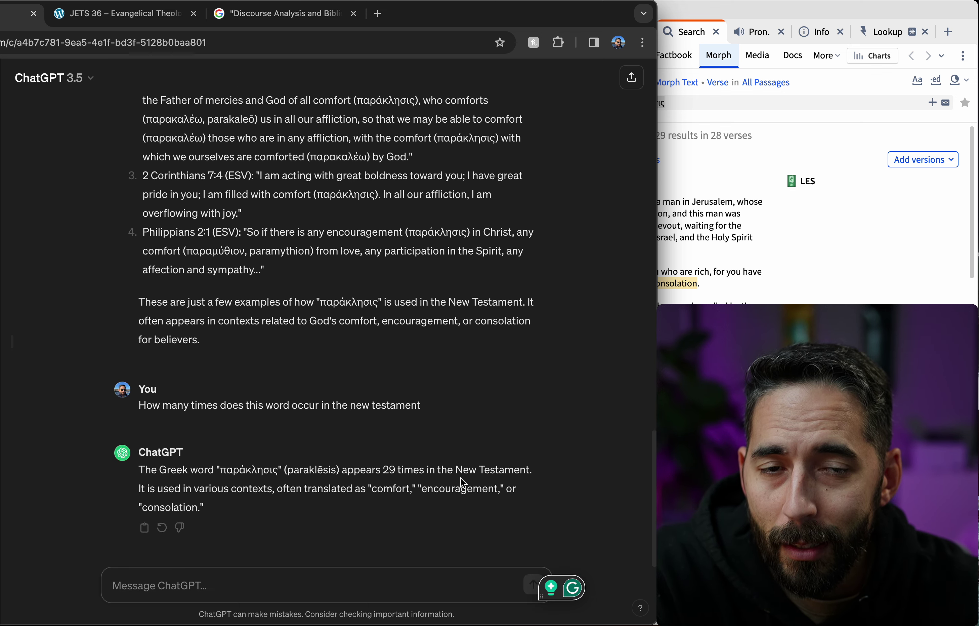
- Compare ChatGPT's occurrence count with the Morph search total in Logos and return to ChatGPT's list of example verses
click(876, 16)
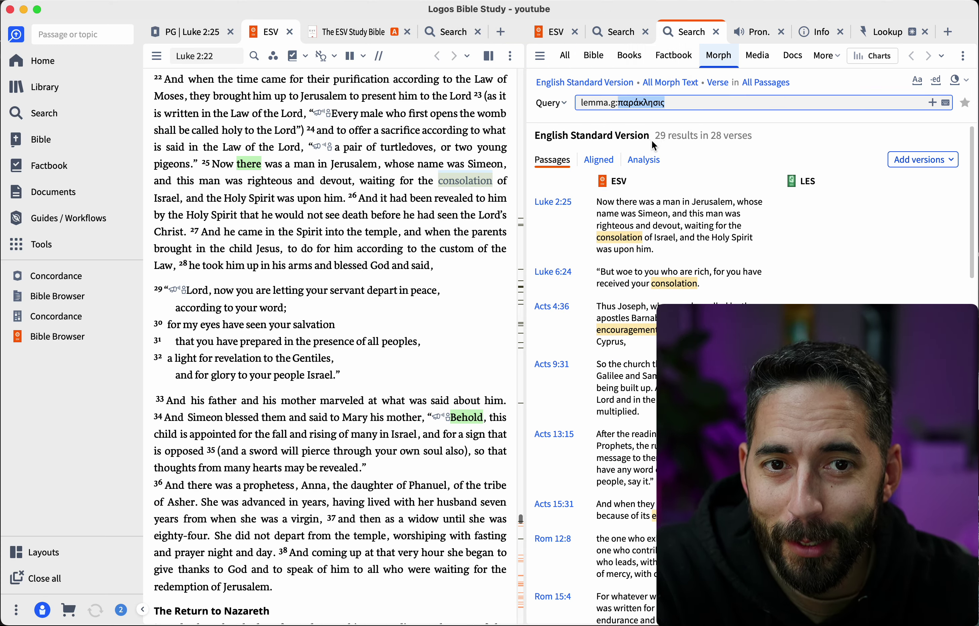
key(super+Tab)
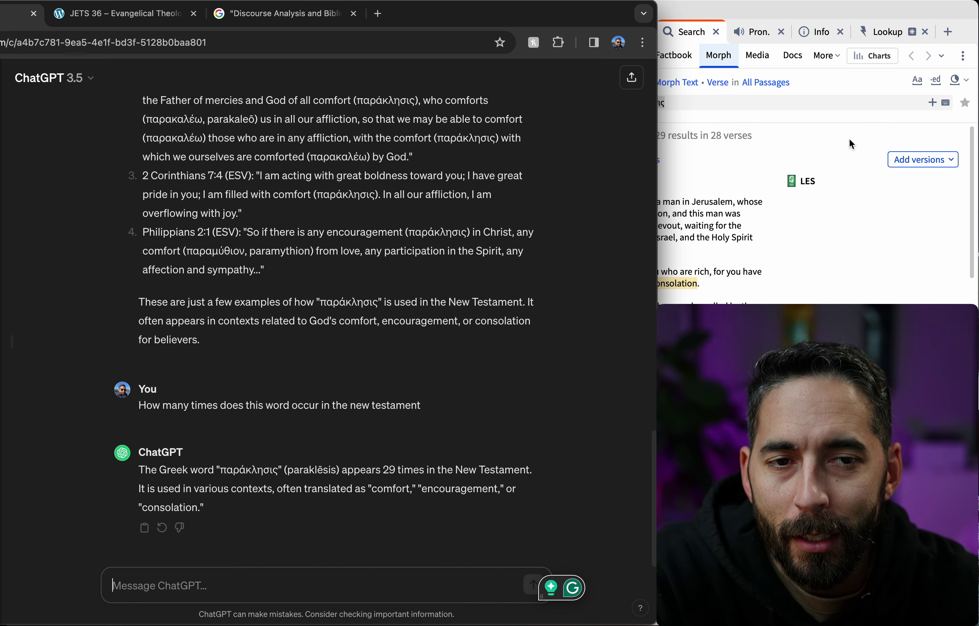
scroll(268, 262, up, 4)
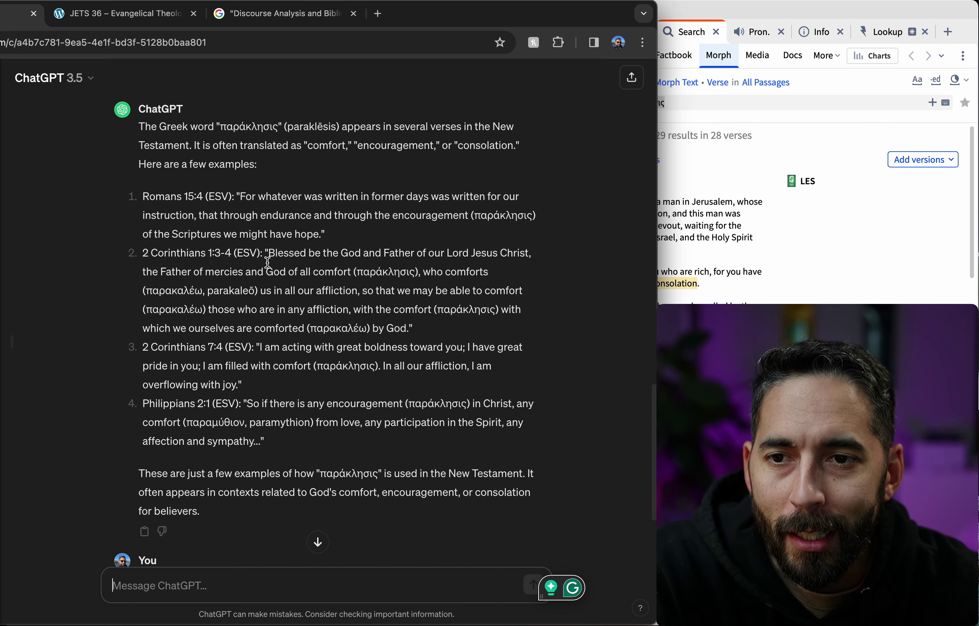
scroll(267, 262, up, 1)
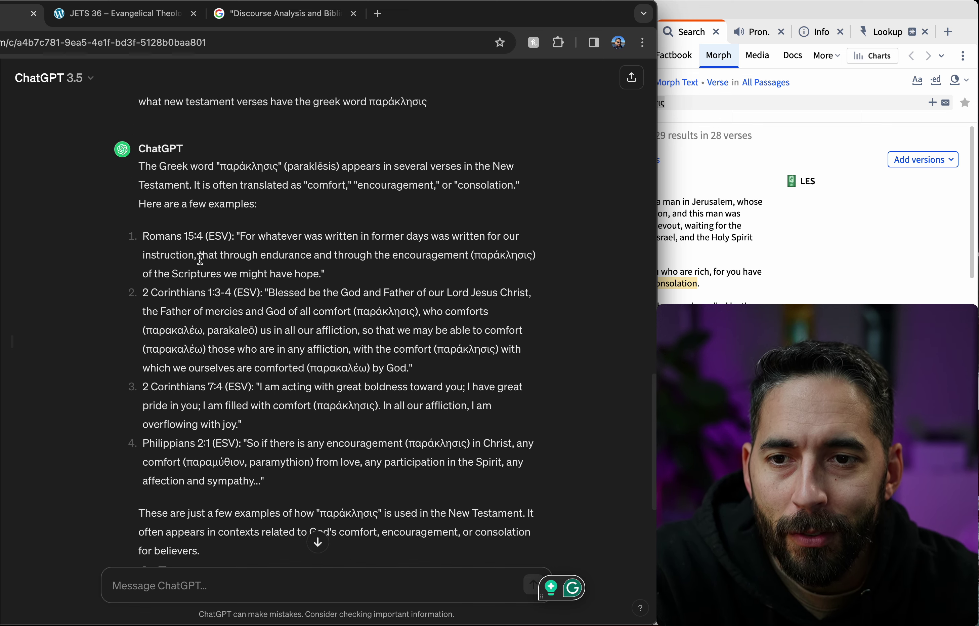
- Check ChatGPT's Romans 15:4 and 2 Corinthians 1:3-4 citations against the Morph search results in Logos
click(832, 10)
scroll(625, 206, down, 1)
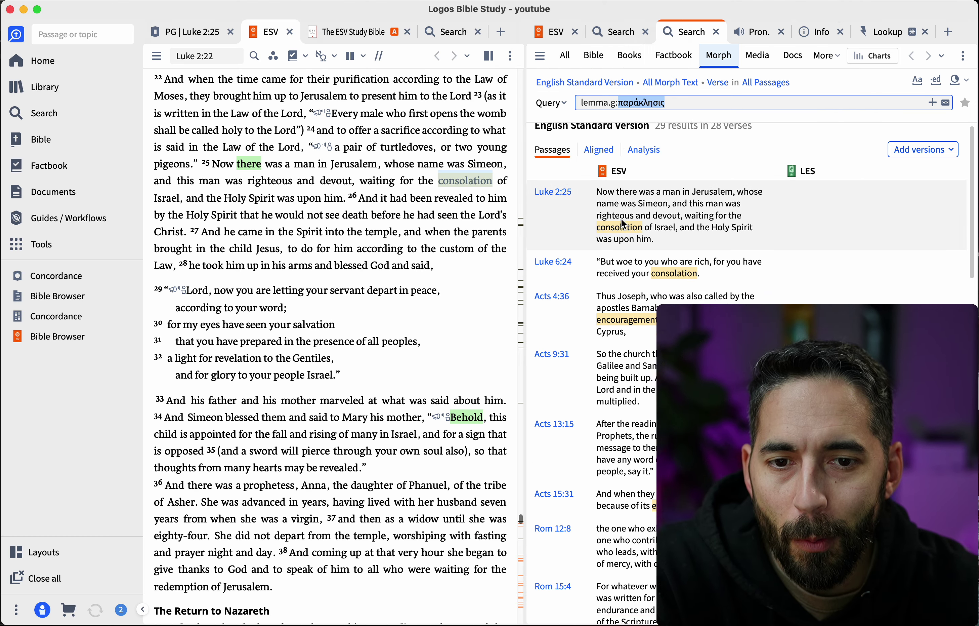
scroll(624, 225, down, 8)
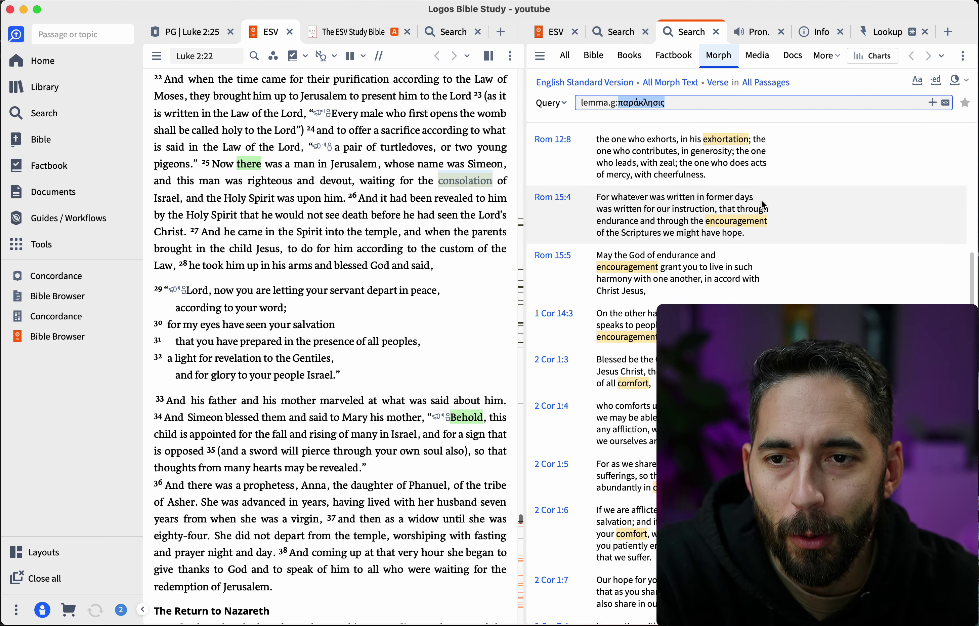
key(super+Tab)
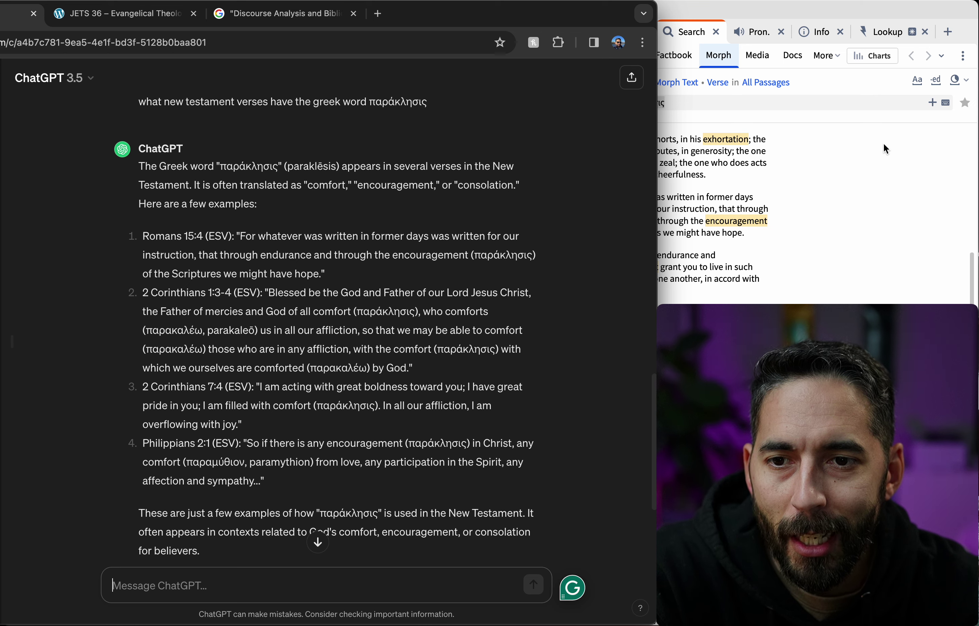
click(866, 148)
scroll(575, 284, down, 2)
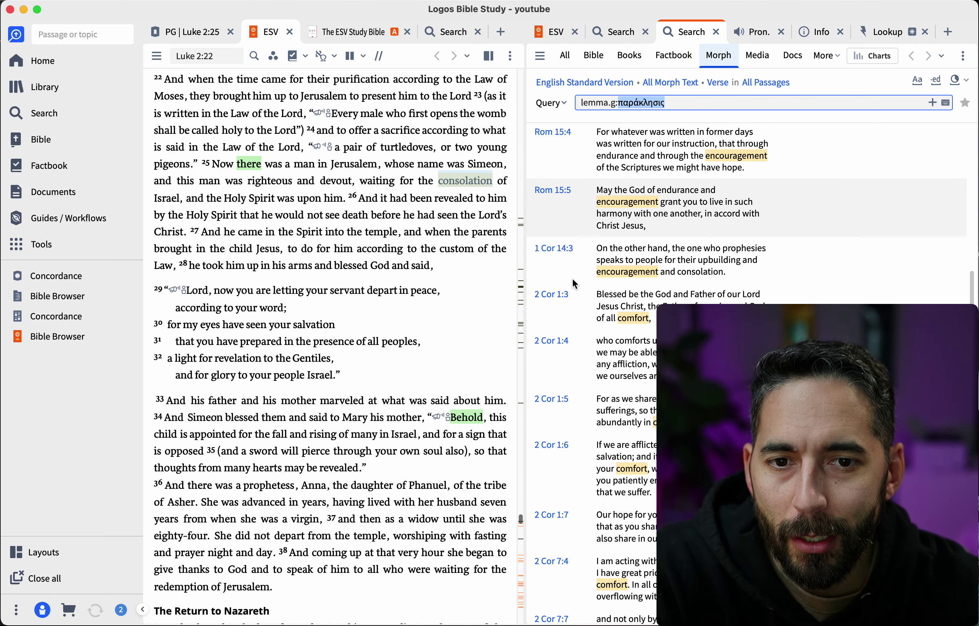
scroll(575, 284, down, 3)
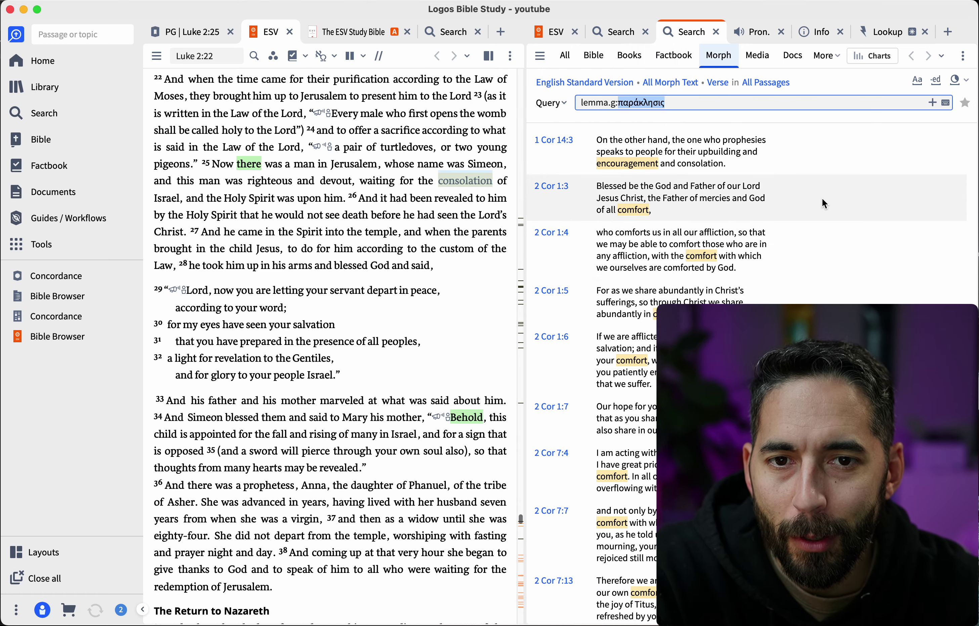
key(super+Tab)
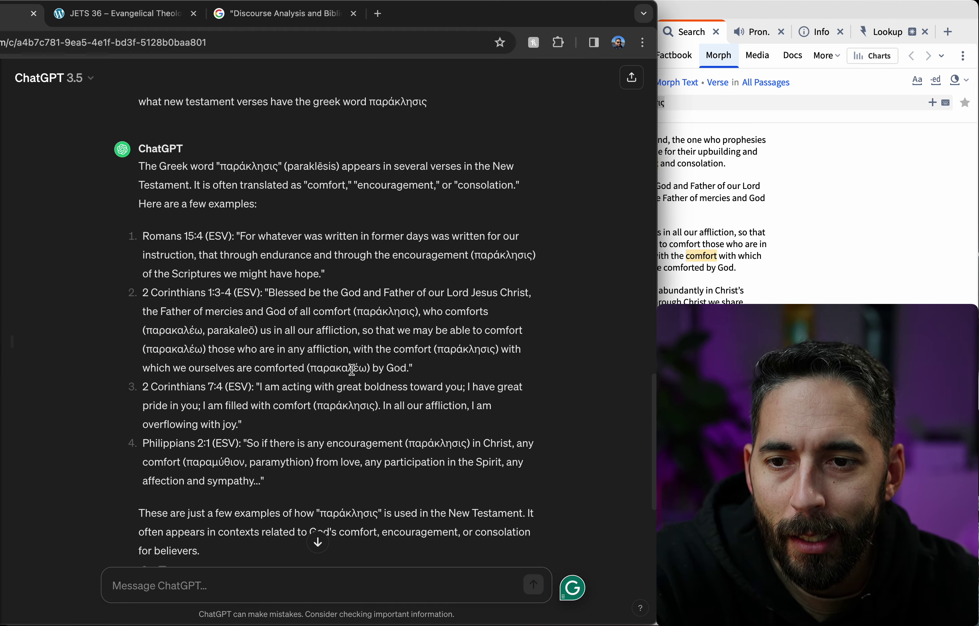
- Check ChatGPT's 2 Corinthians 7:4 and Philippians 2:1 citations against the Morph search results in Logos
click(809, 257)
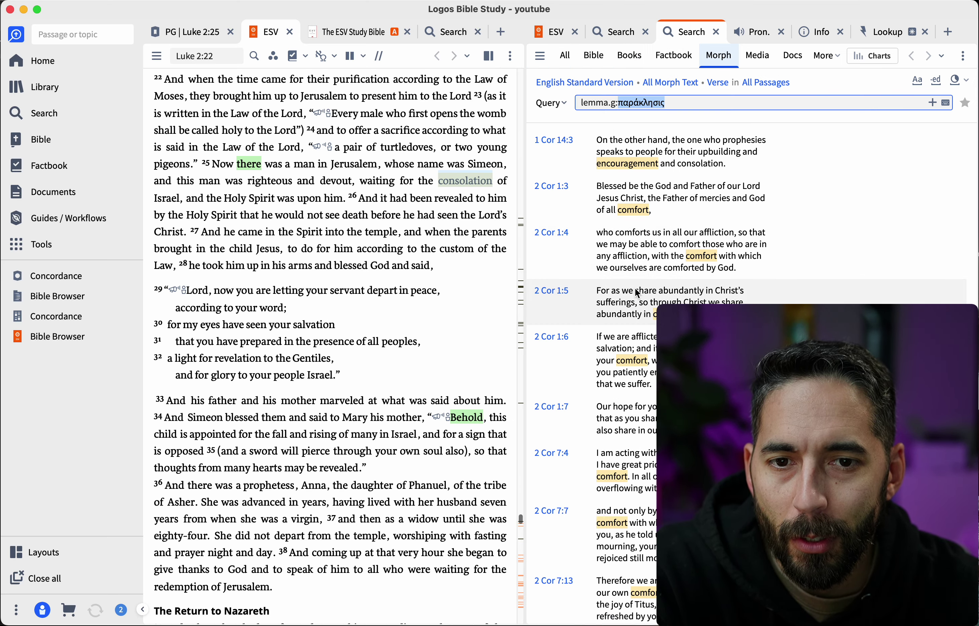
scroll(621, 296, down, 5)
scroll(620, 297, down, 2)
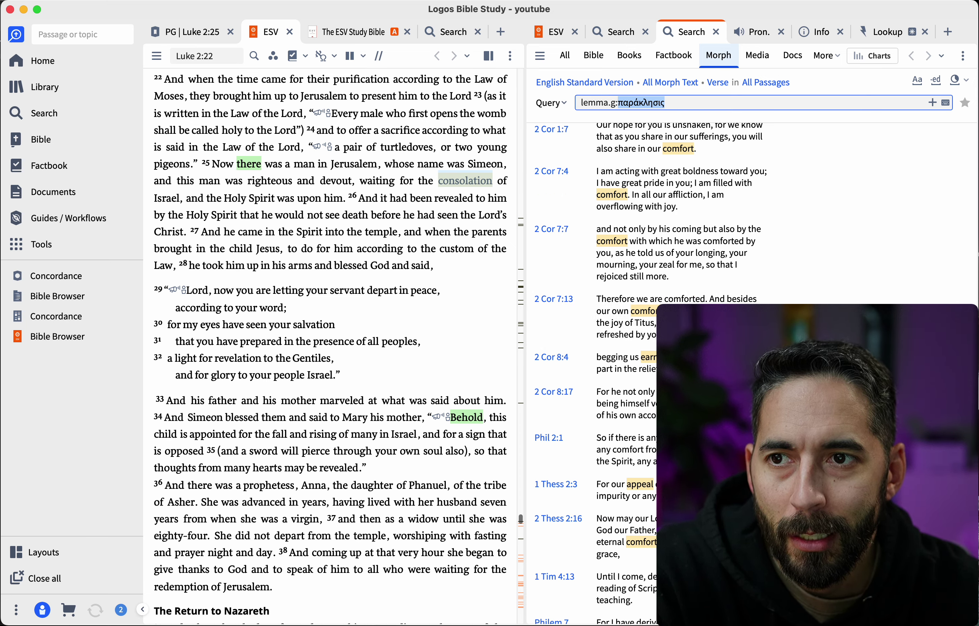
key(super+Tab)
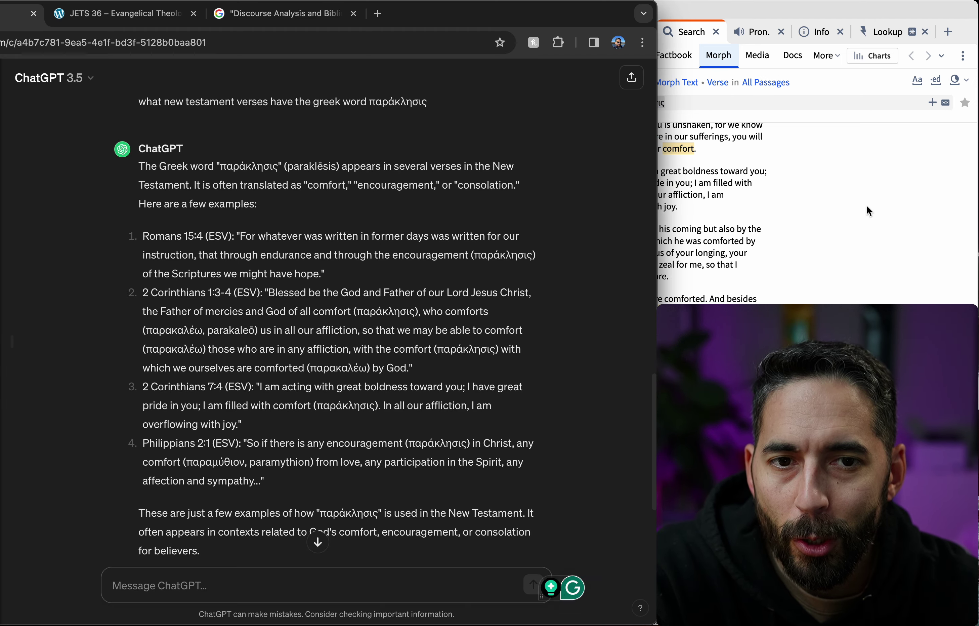
click(866, 204)
scroll(581, 302, down, 2)
scroll(582, 301, down, 3)
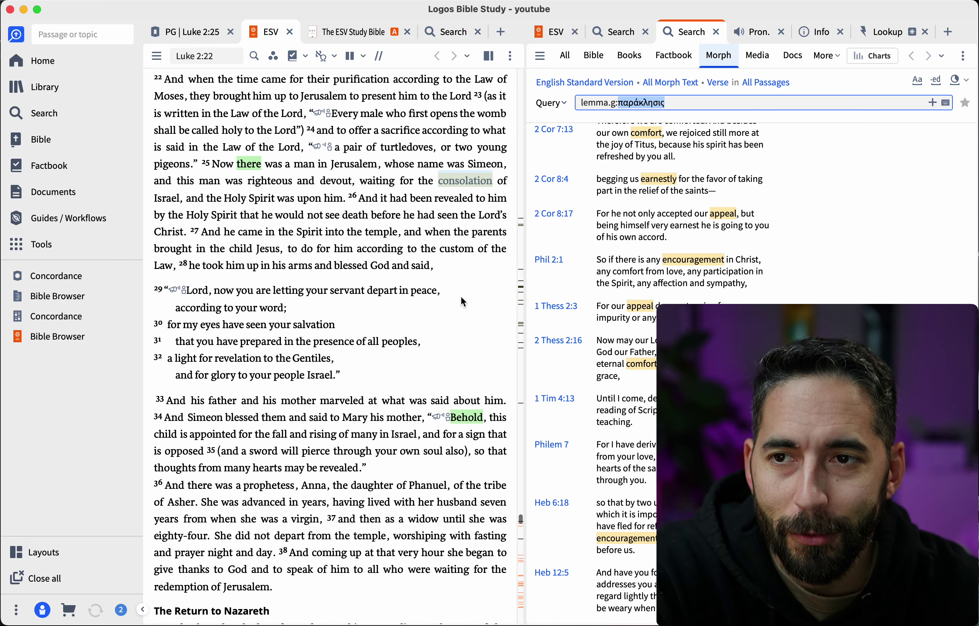
- Switch to ChatGPT and ask the follow-up question "What is the definition of this word in the BDAG"
key(super+Tab)
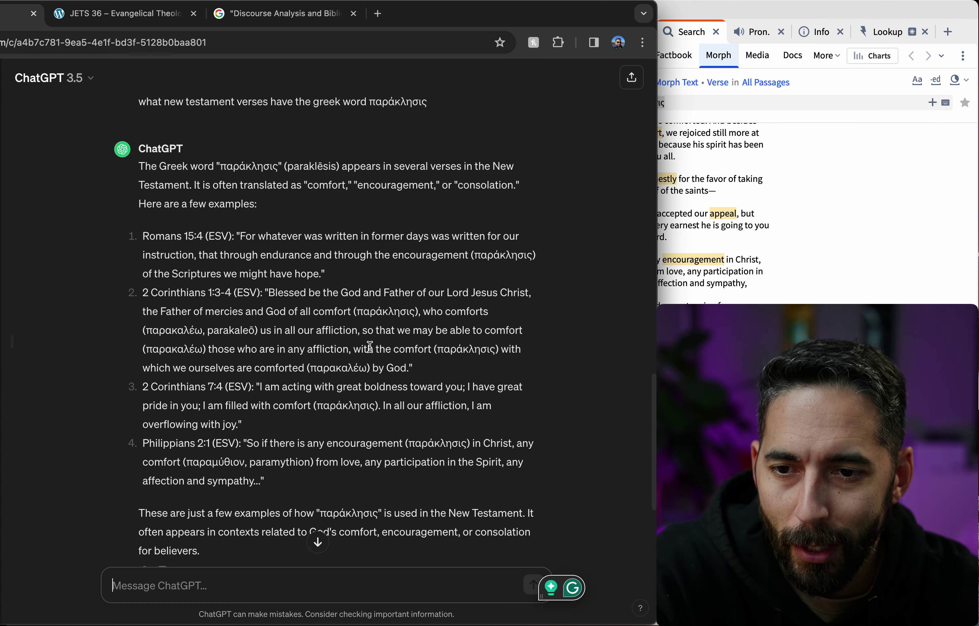
click(319, 541)
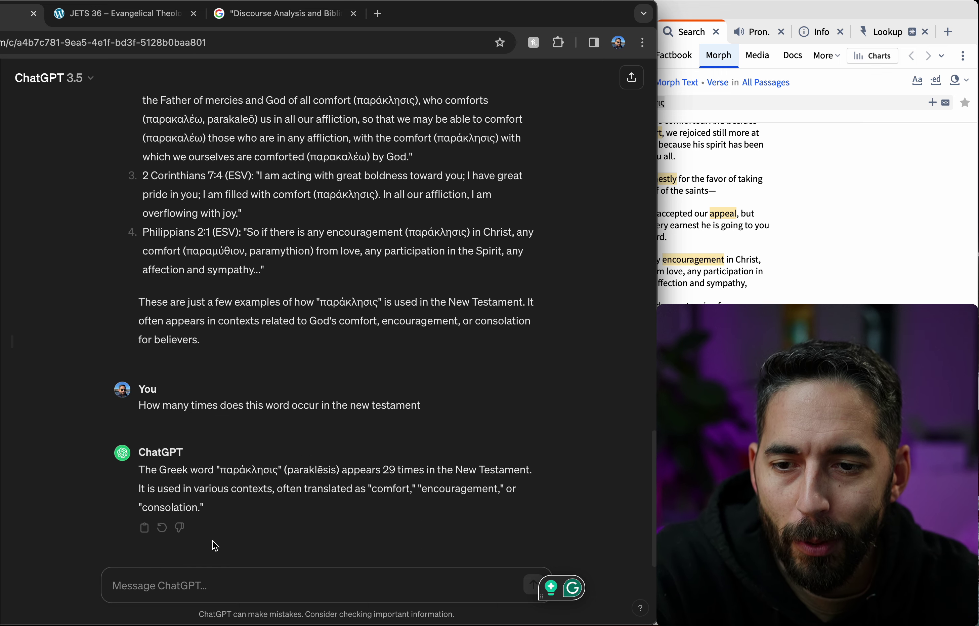
click(216, 582)
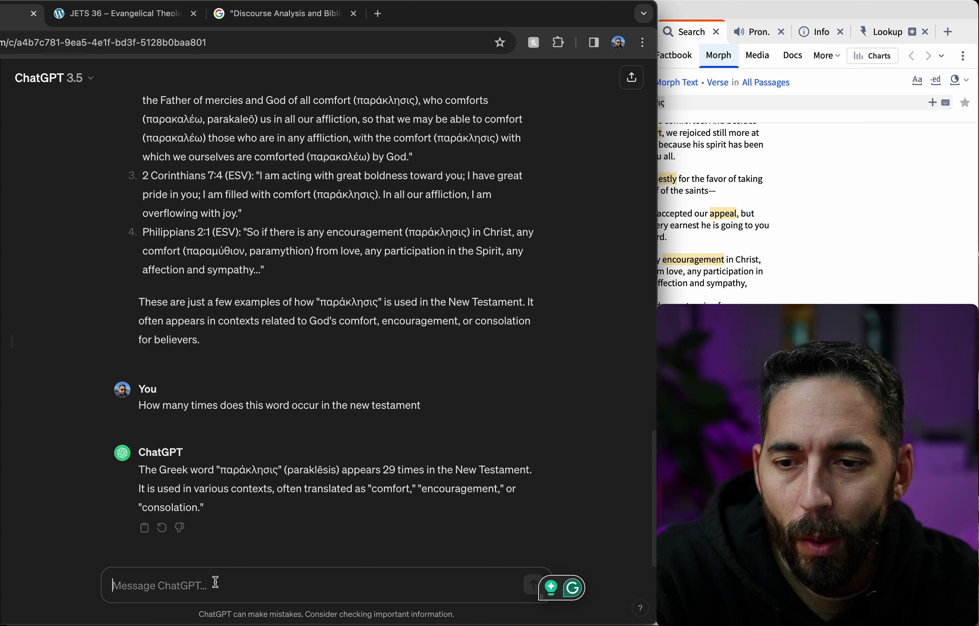
text(What is teh )
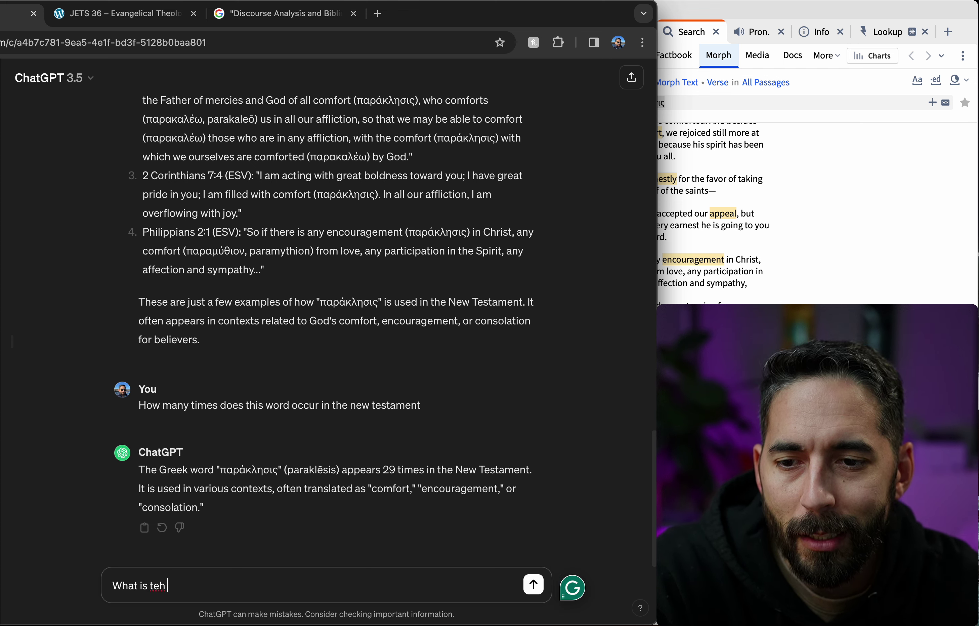
text(d)
key(BackSpace)
key(BackSpace)
key(BackSpace)
key(BackSpace)
text(he)
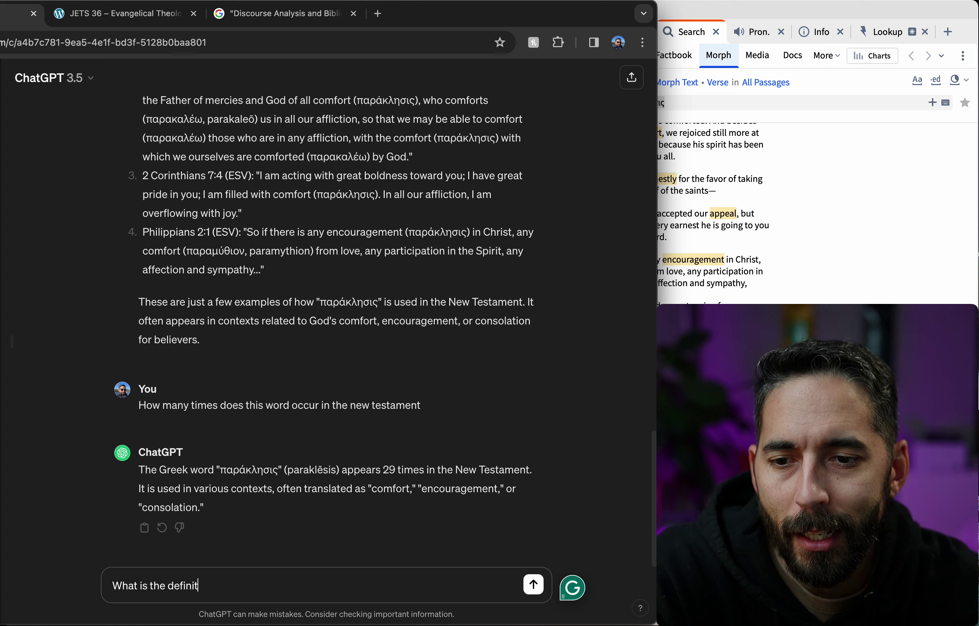
text( definit)
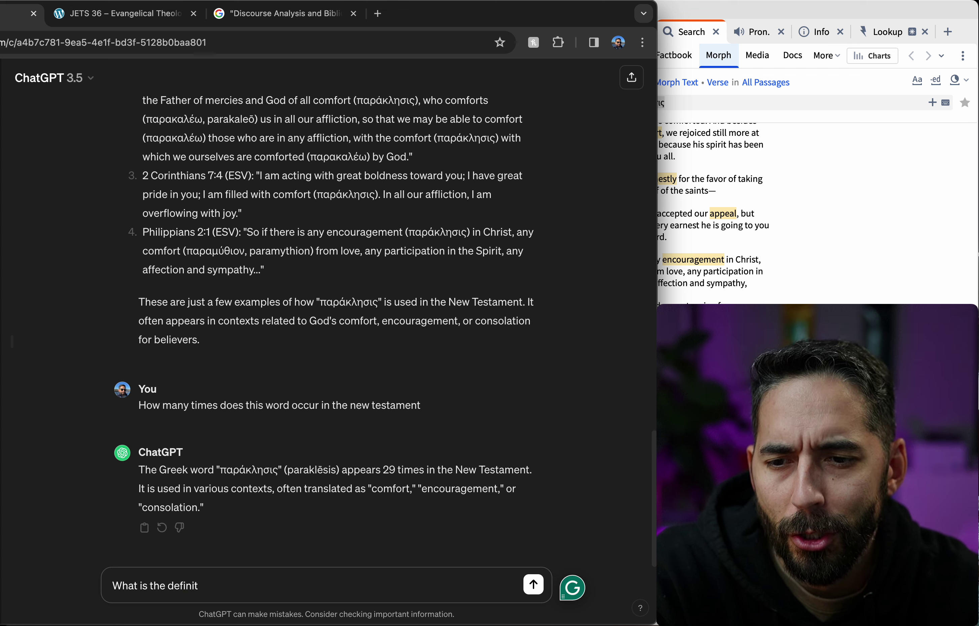
text(ion of the)
key(BackSpace)
text(is )
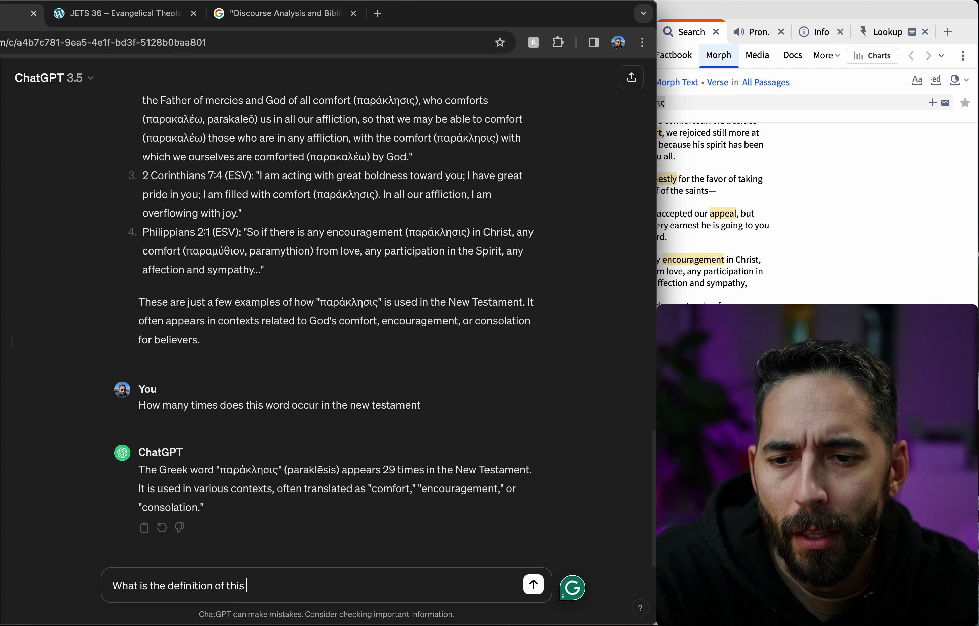
text(word in the)
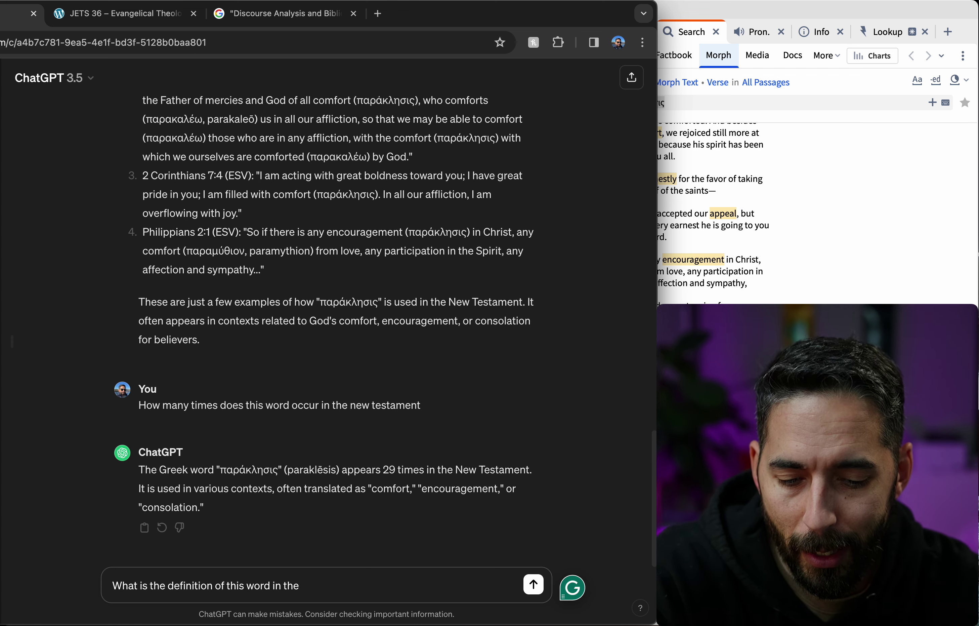
text( BDAG)
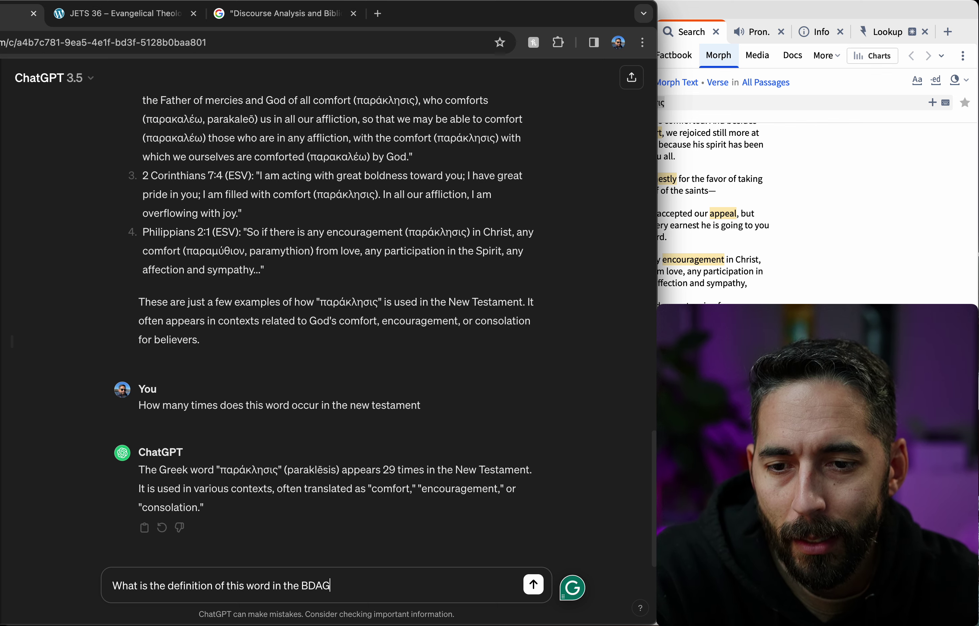
key(Return)
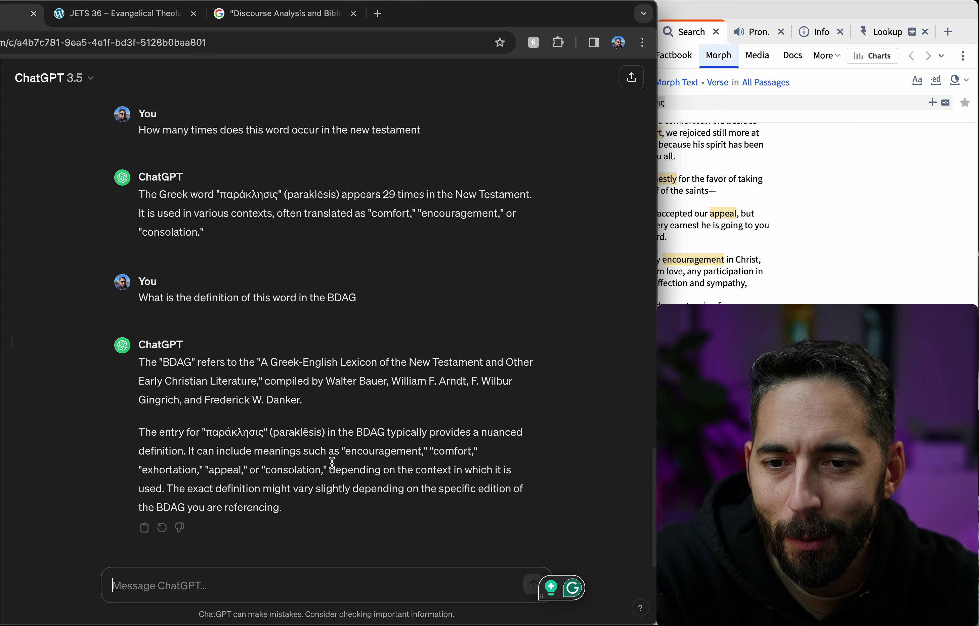
- In Logos, look up the lemma παράκλησις behind "consolation" in Luke 2:25 in BDAG and hide the lexicon's table of contents
click(868, 198)
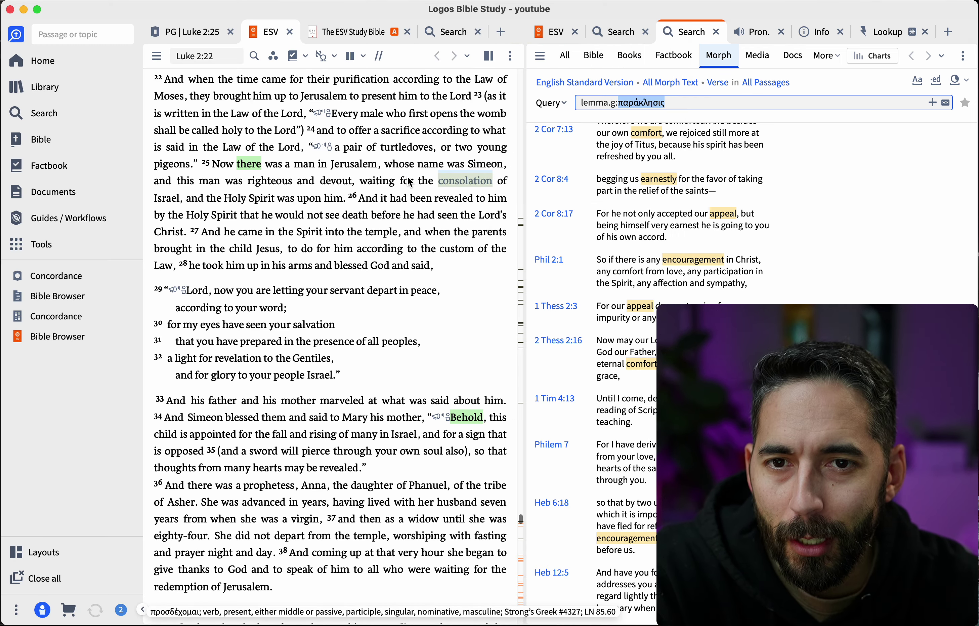
right_click(469, 180)
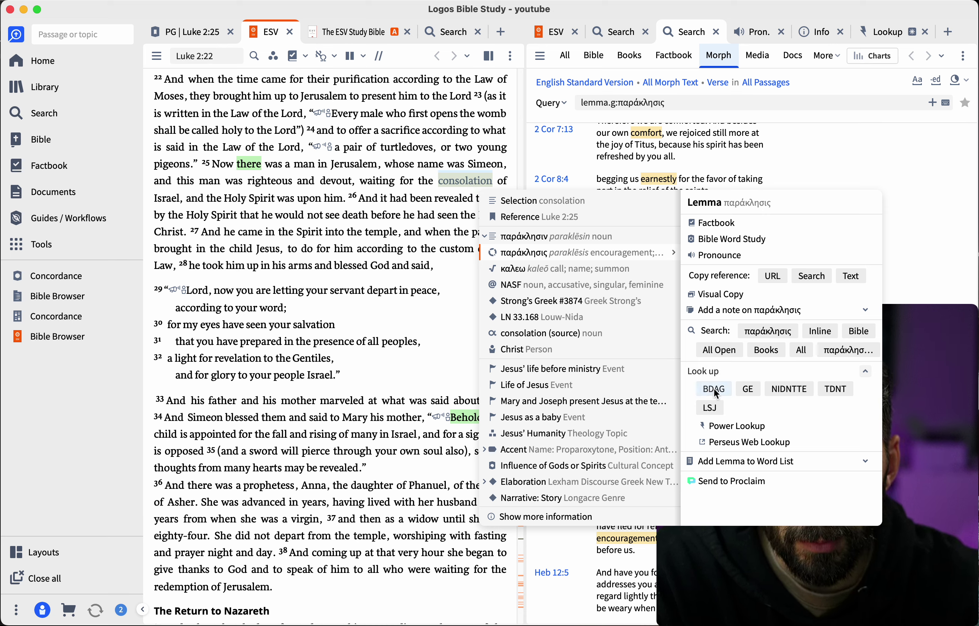
mouse_move(714, 390)
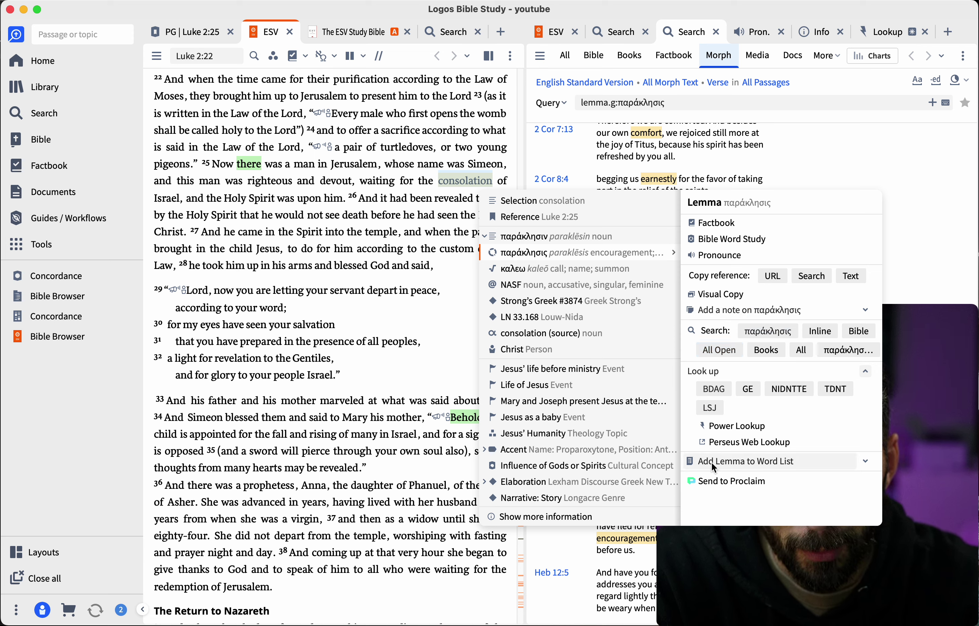
click(717, 393)
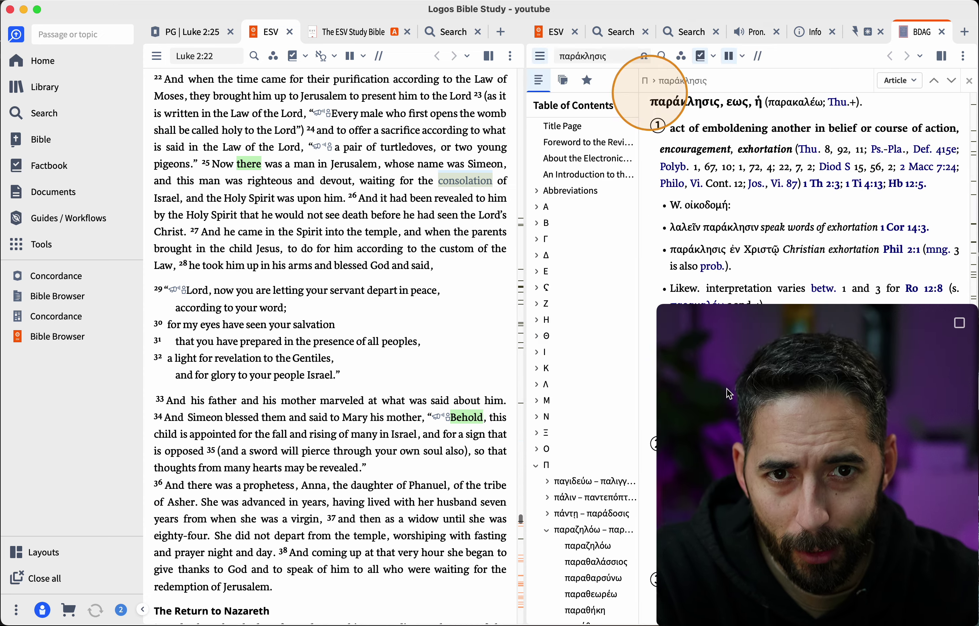
click(539, 58)
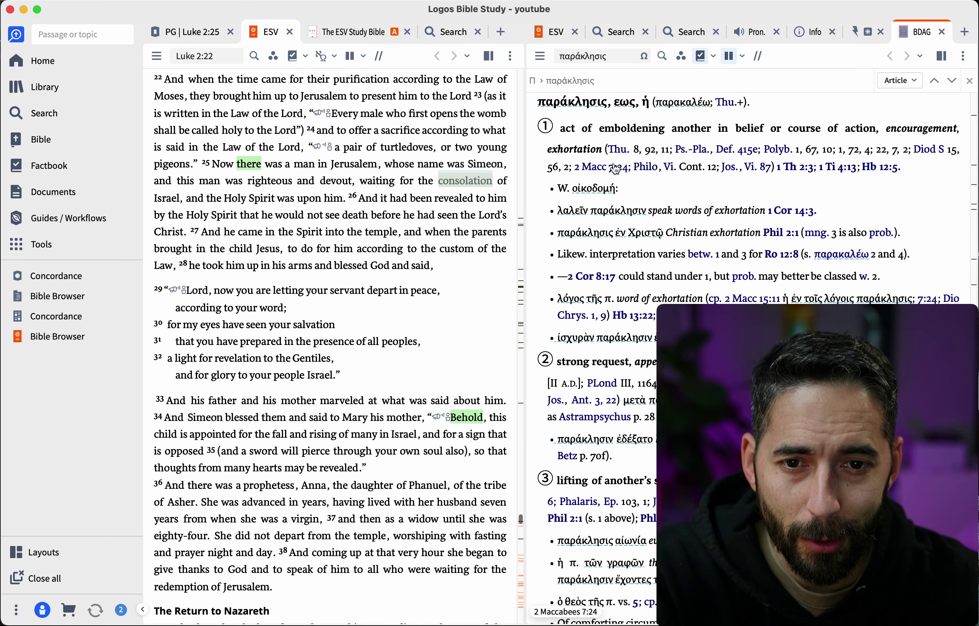
- Read through the numbered senses in the BDAG entry for παράκλησις and compare them with ChatGPT's definition
scroll(622, 151, down, 5)
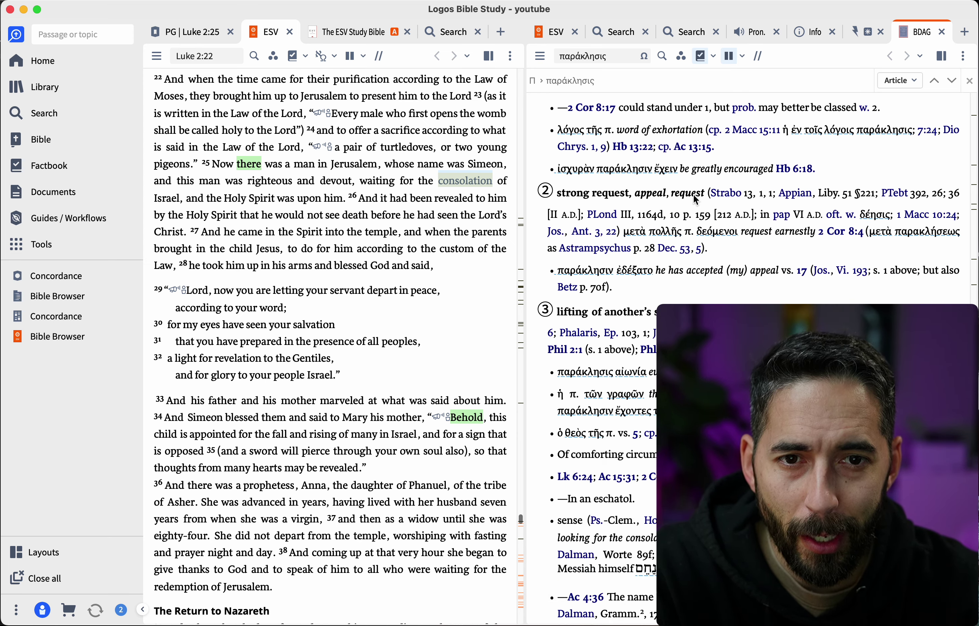
scroll(694, 194, down, 4)
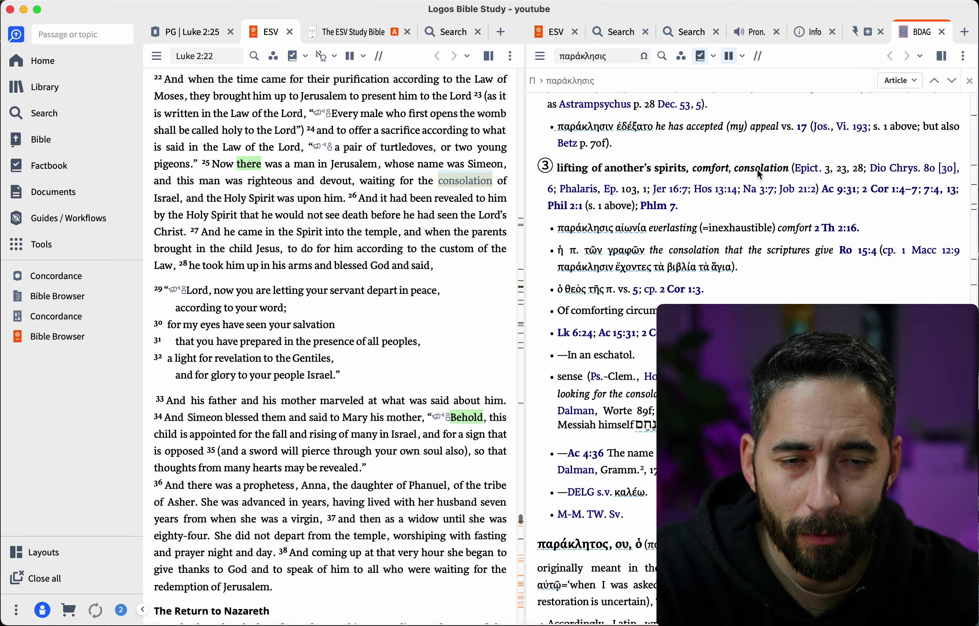
scroll(704, 169, down, 5)
scroll(704, 172, up, 4)
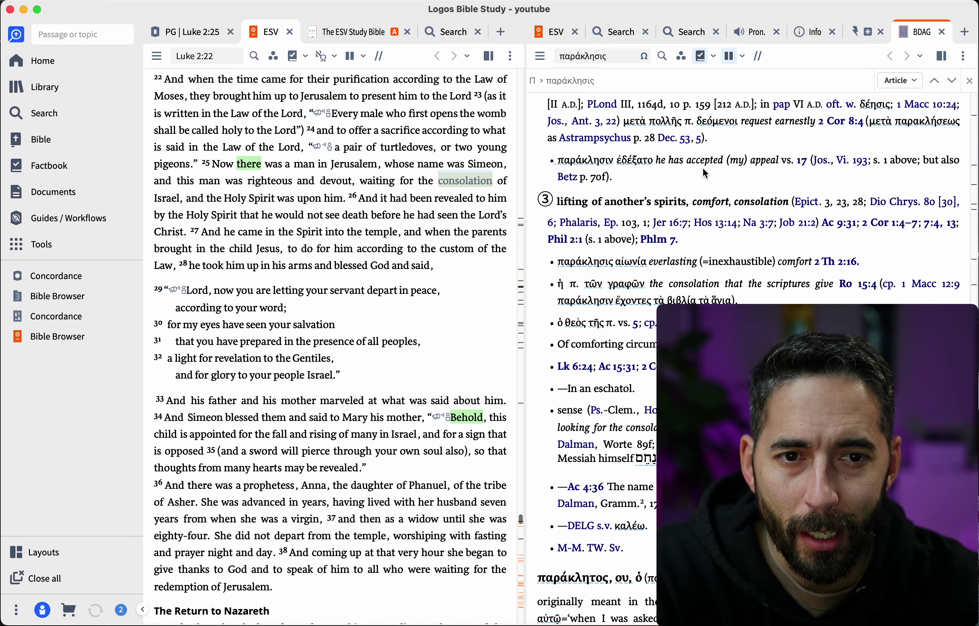
scroll(704, 172, down, 8)
scroll(704, 172, up, 8)
scroll(704, 171, up, 6)
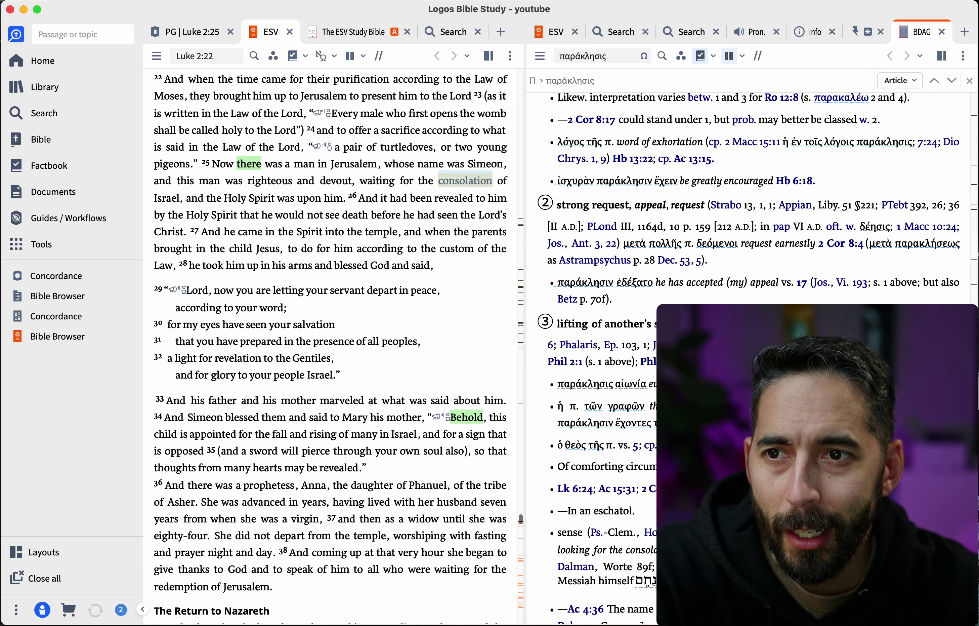
key(super+Tab)
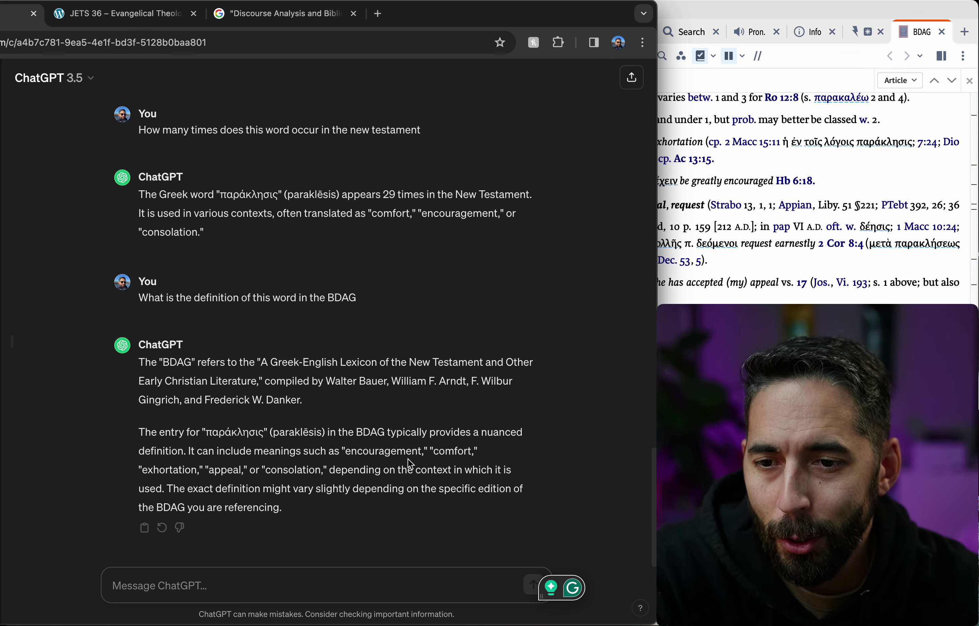
click(842, 18)
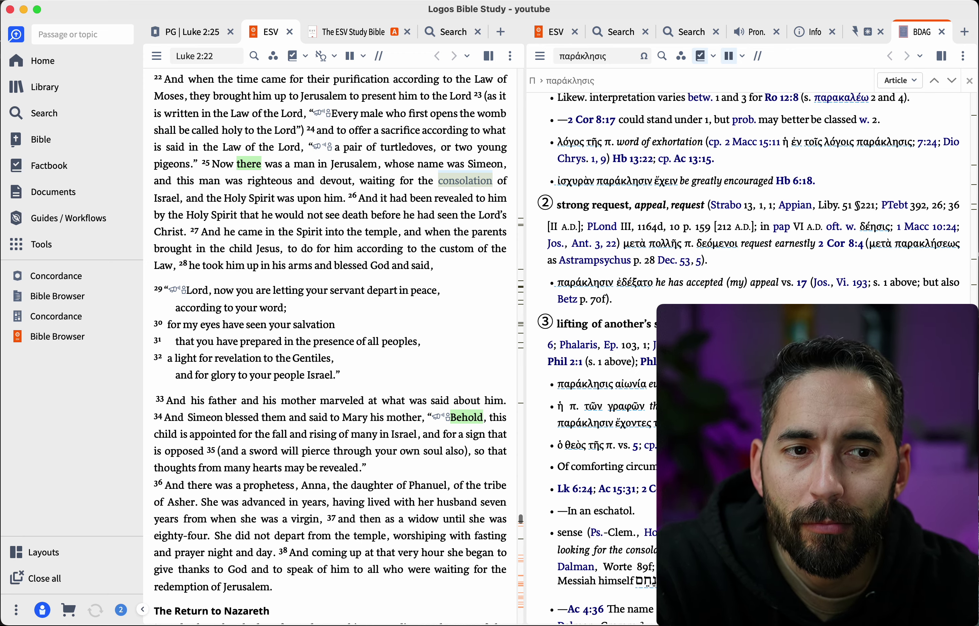
- Switch to ChatGPT and ask the follow-up question "How many times does this word show up in the LXX"
key(super+Tab)
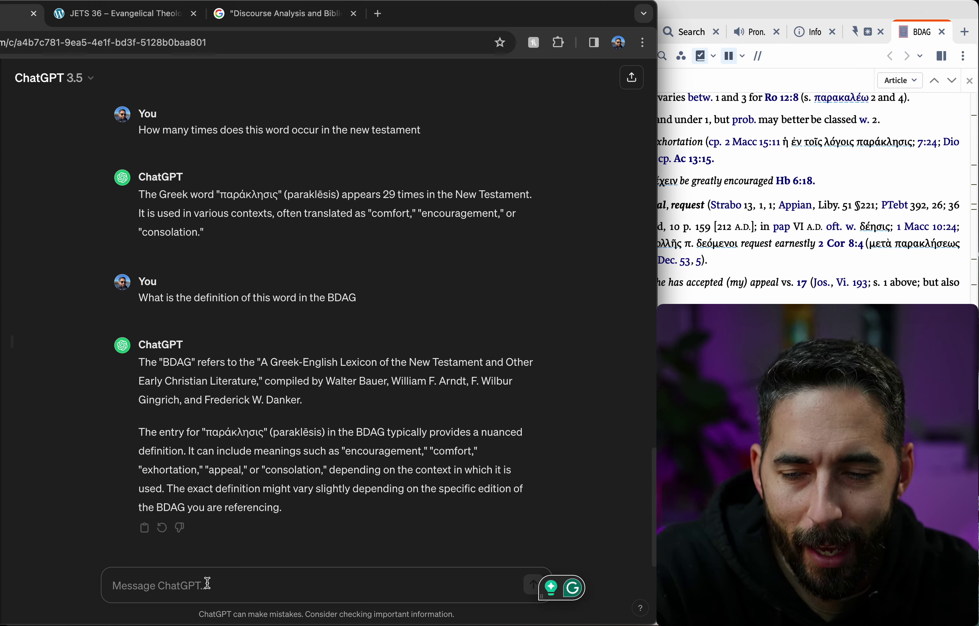
text(How many ti)
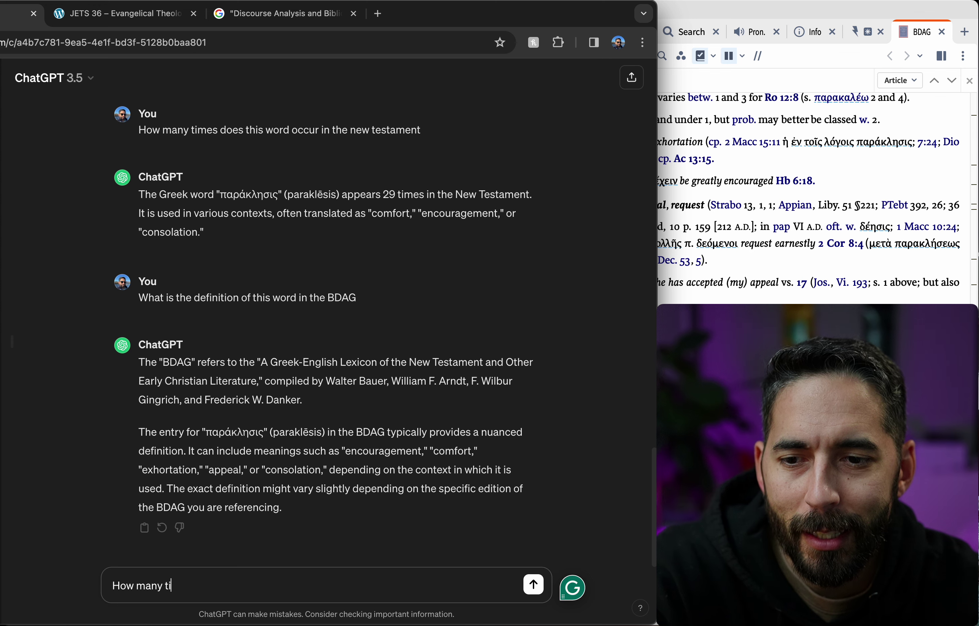
text(mes does this)
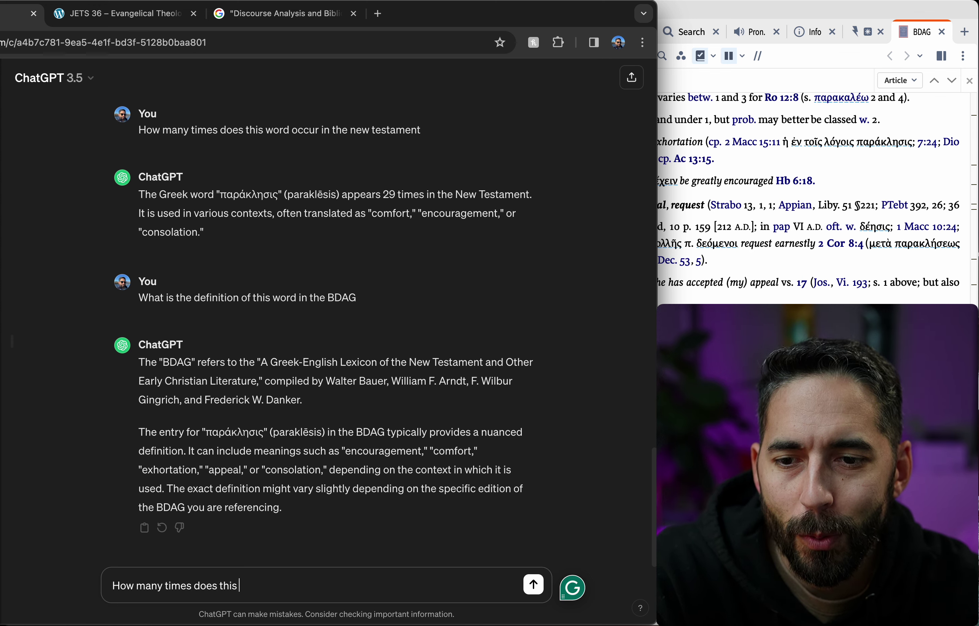
text( word show up in)
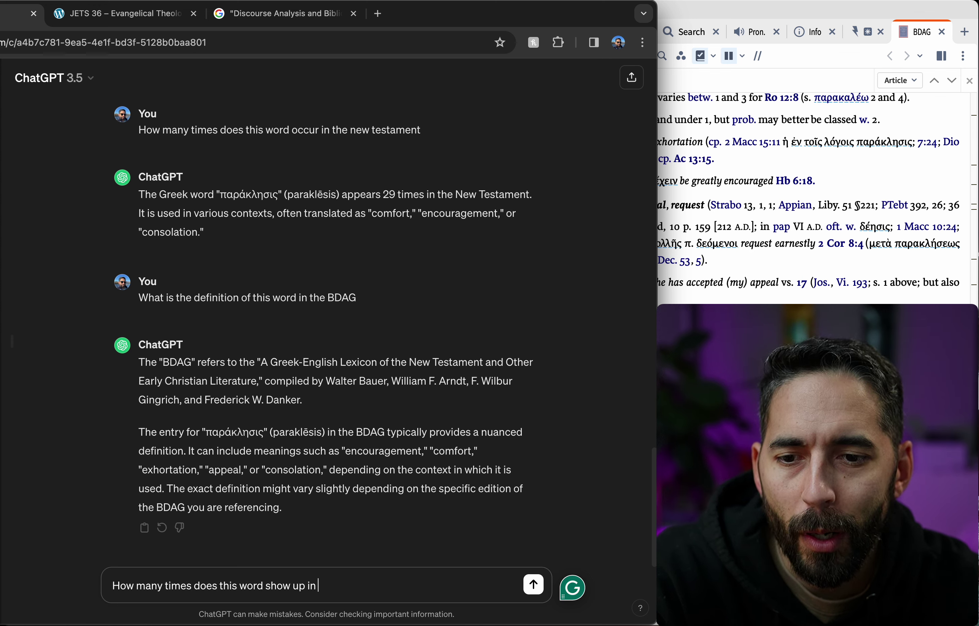
text( the LXX)
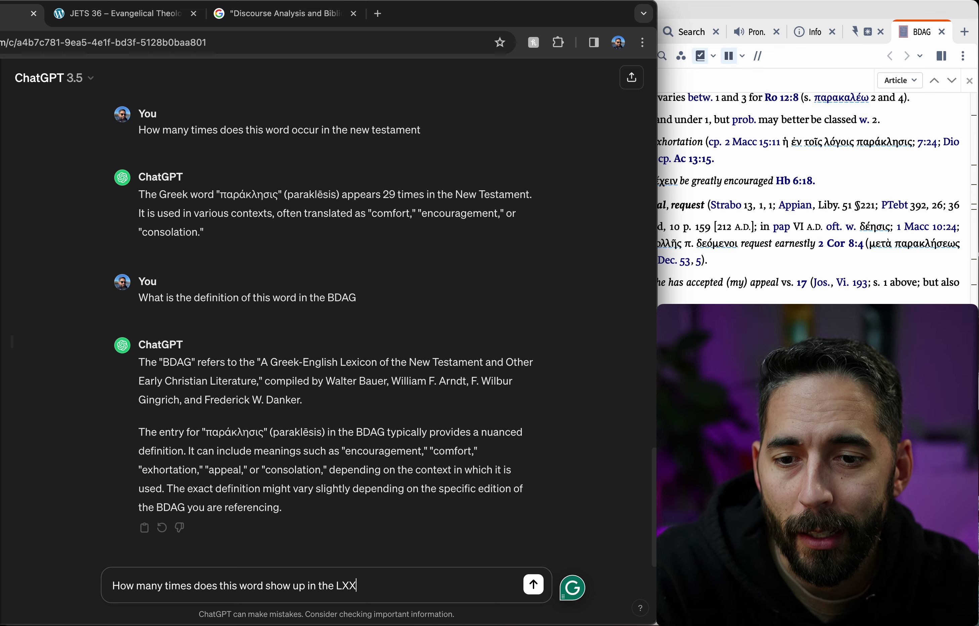
key(Return)
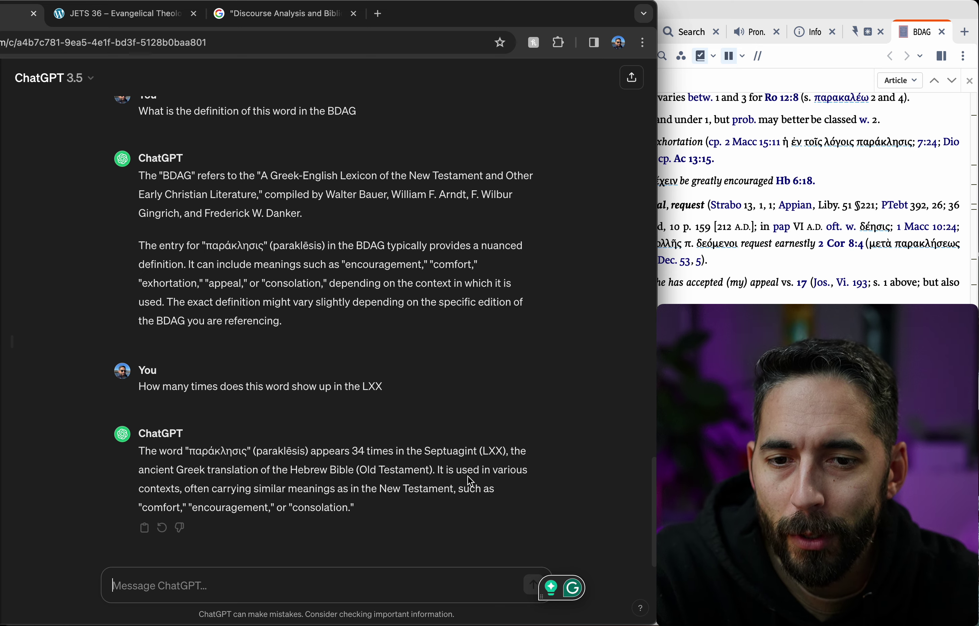
- Switch to Logos and rerun the Morph search for the lemma παράκλησις in The Lexham English Septuagint
click(788, 8)
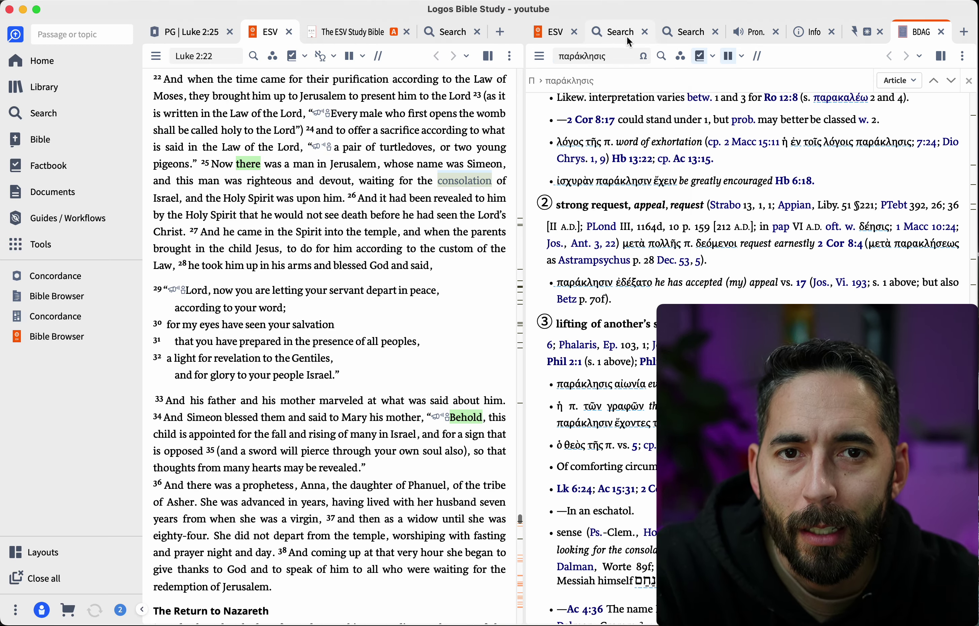
click(688, 37)
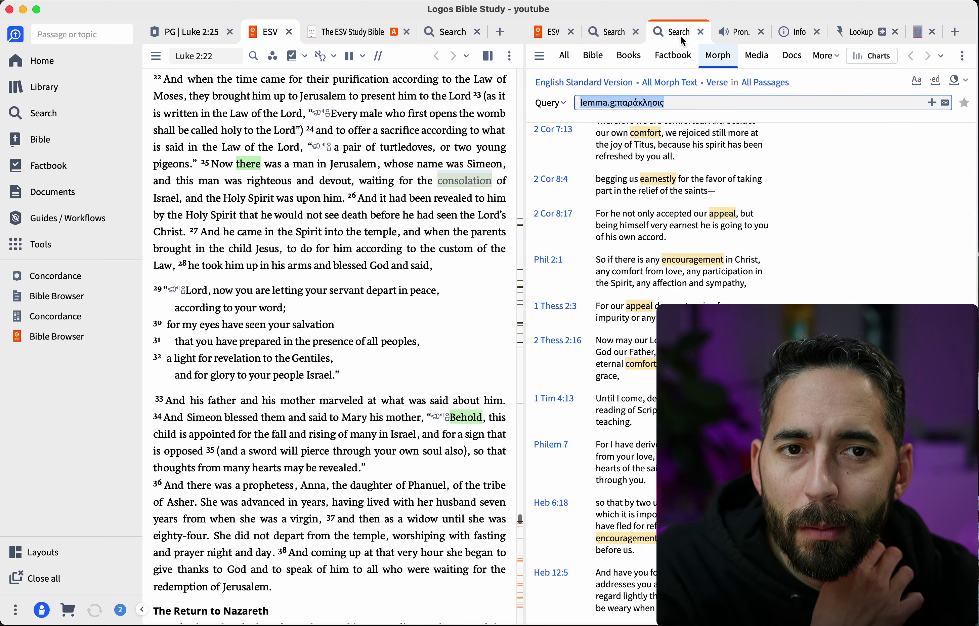
click(601, 84)
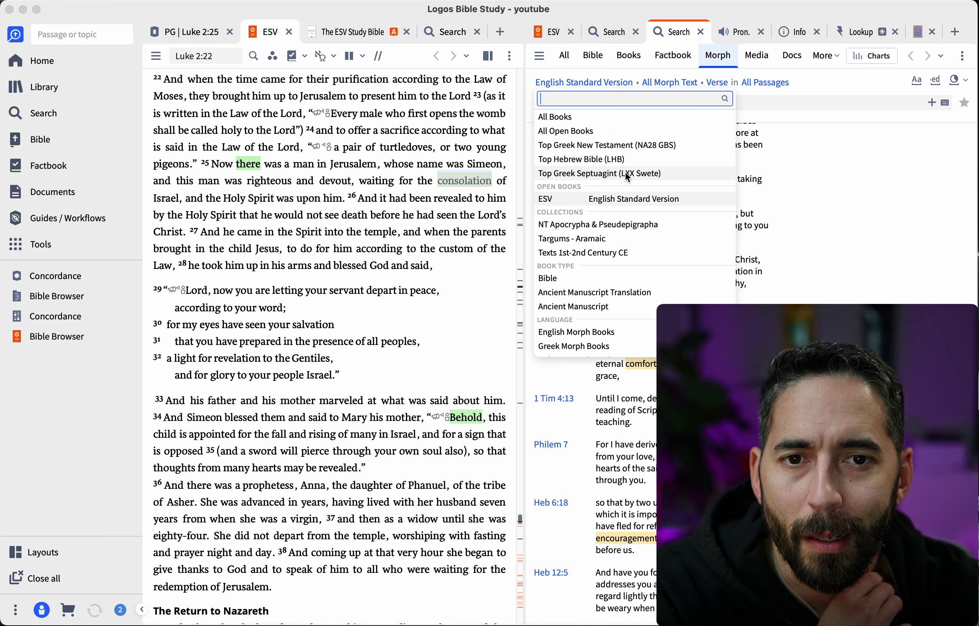
scroll(615, 176, down, 10)
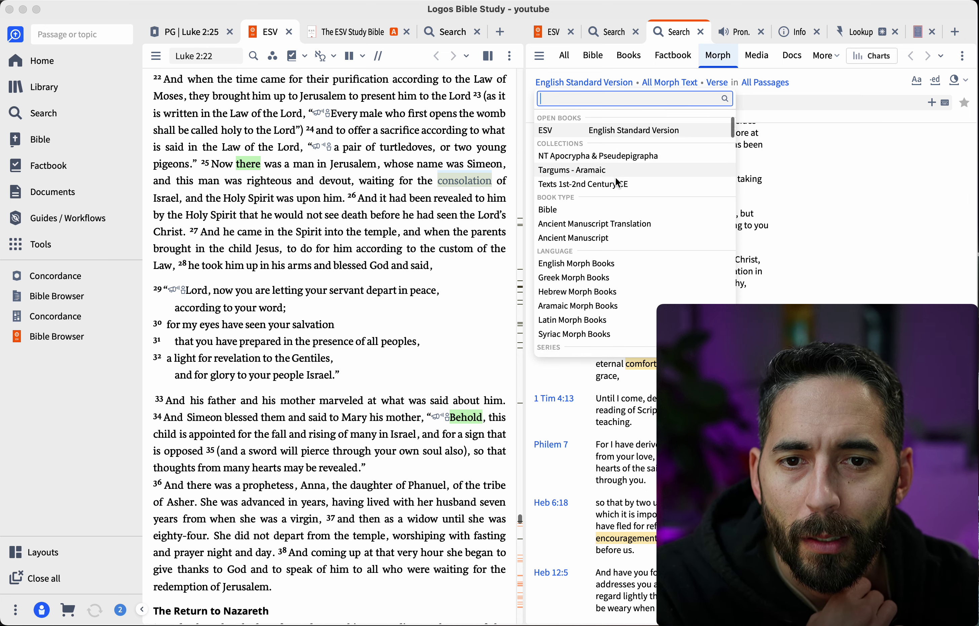
scroll(615, 176, down, 15)
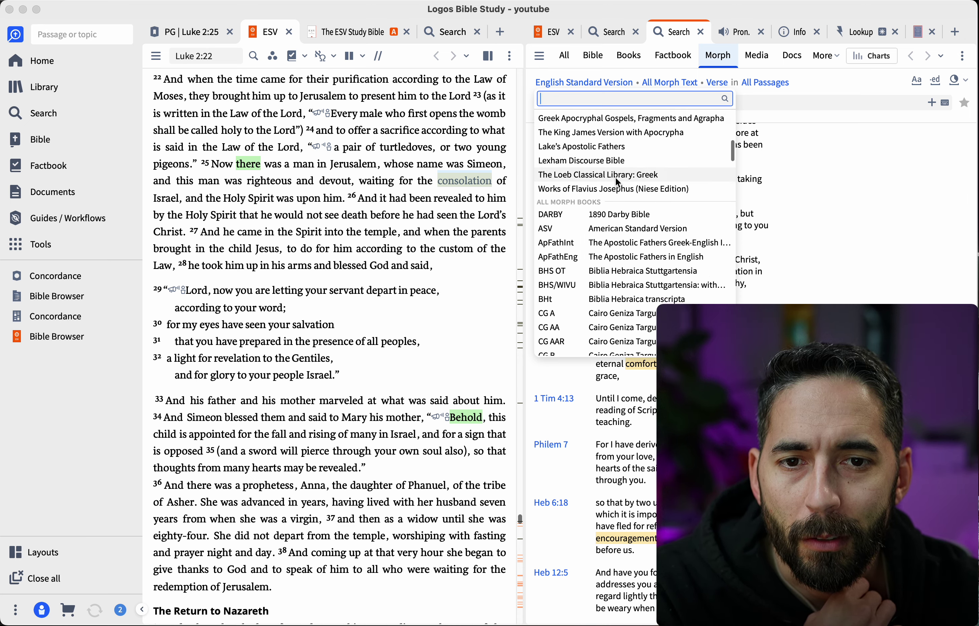
scroll(615, 177, down, 15)
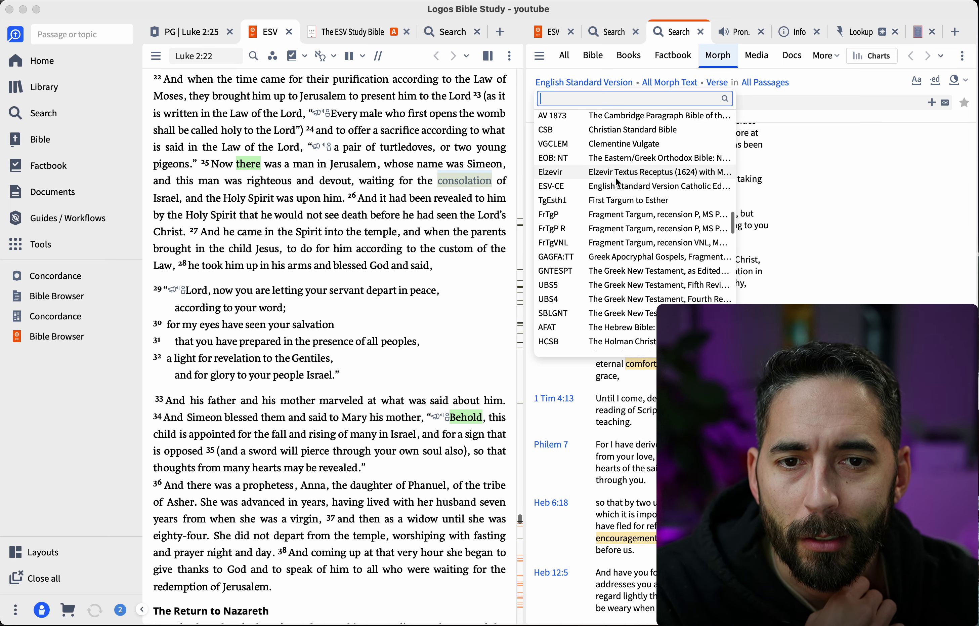
text(les)
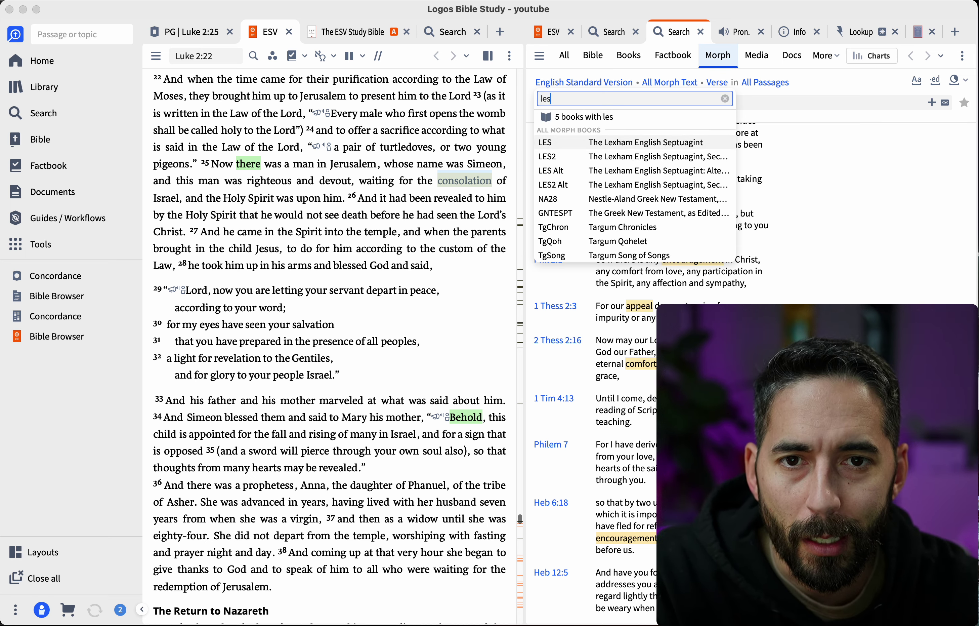
click(632, 144)
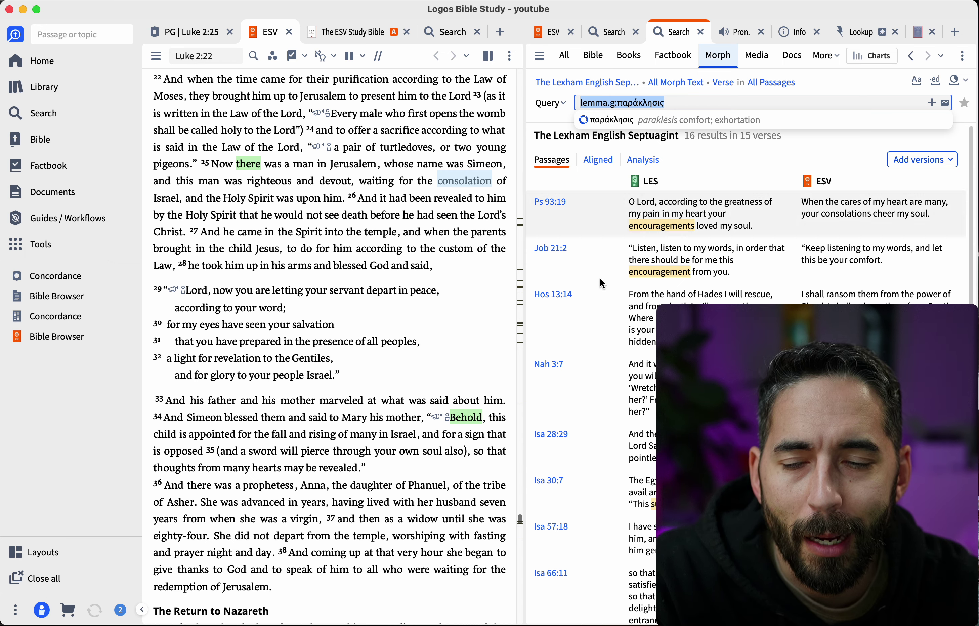
- Compare ChatGPT's Septuagint count for παράκλησις with the Lexham English Septuagint search results in Logos
key(super+Tab)
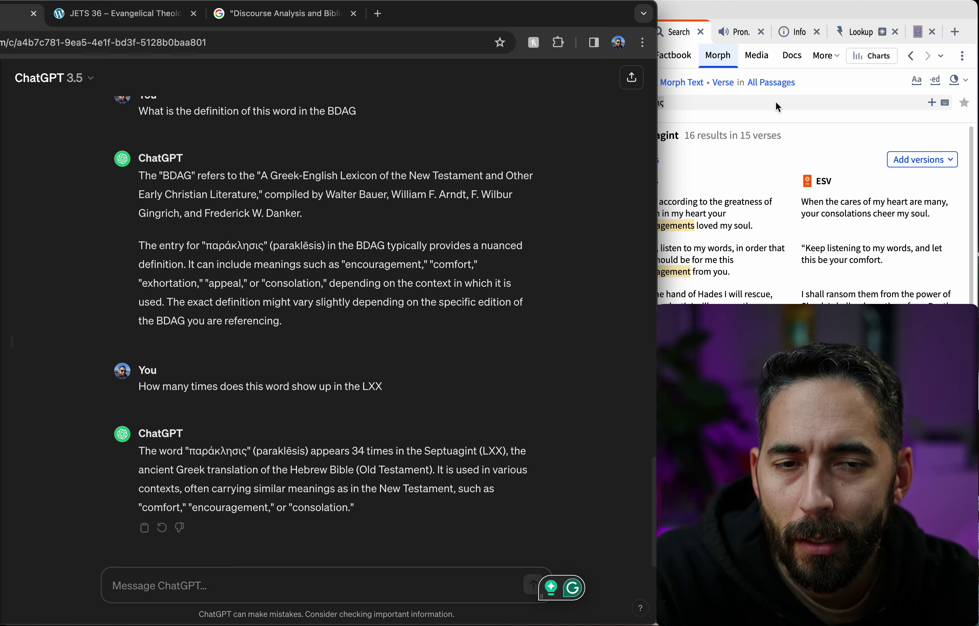
click(847, 139)
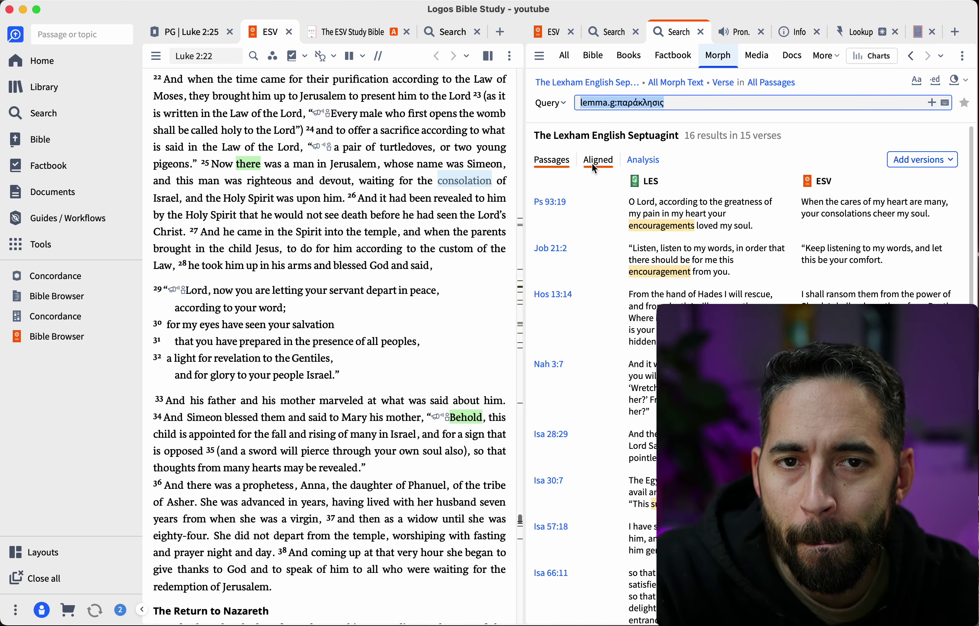
scroll(593, 166, down, 5)
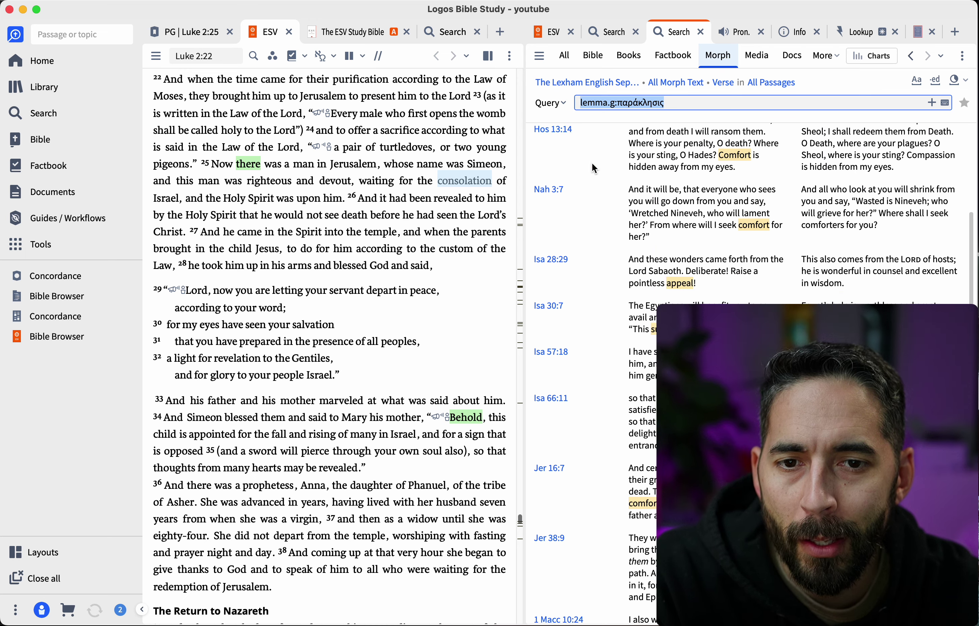
scroll(592, 164, down, 8)
scroll(592, 164, up, 12)
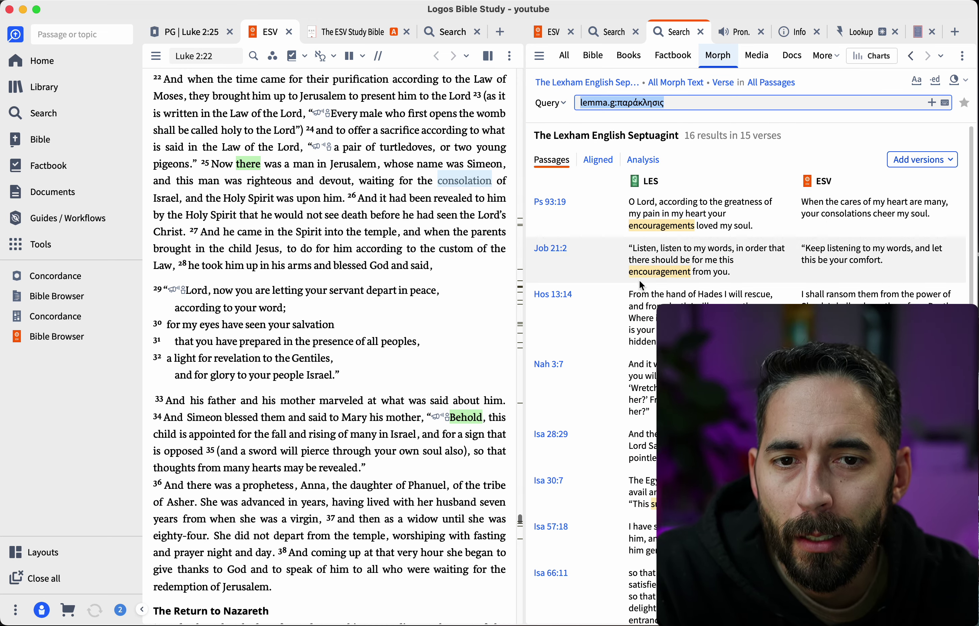
- Rerun the lemma search in The Lexham English Septuagint, Second Edition, and in Septuagint with Logos Morphology
click(602, 85)
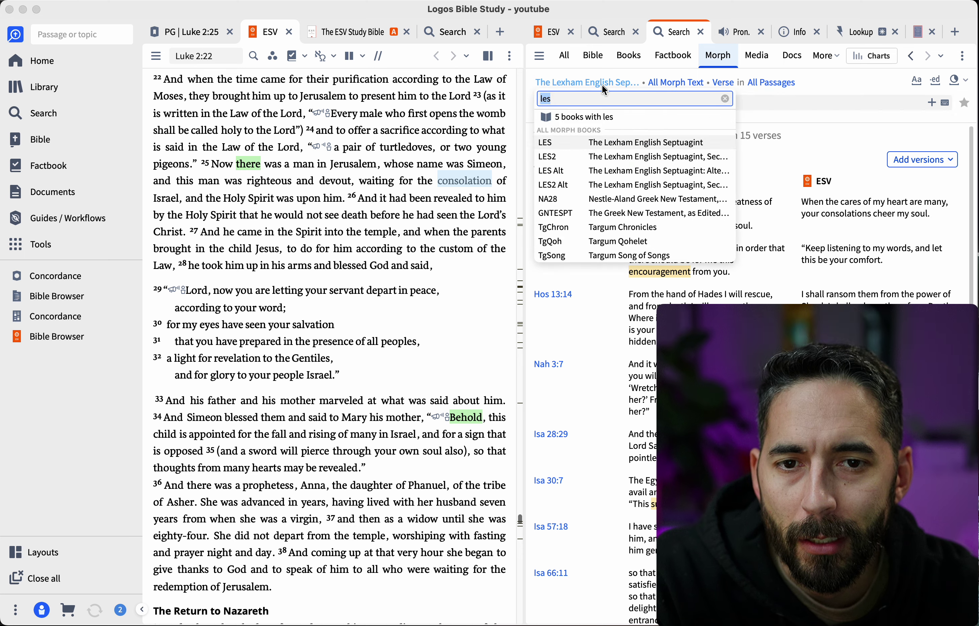
click(625, 158)
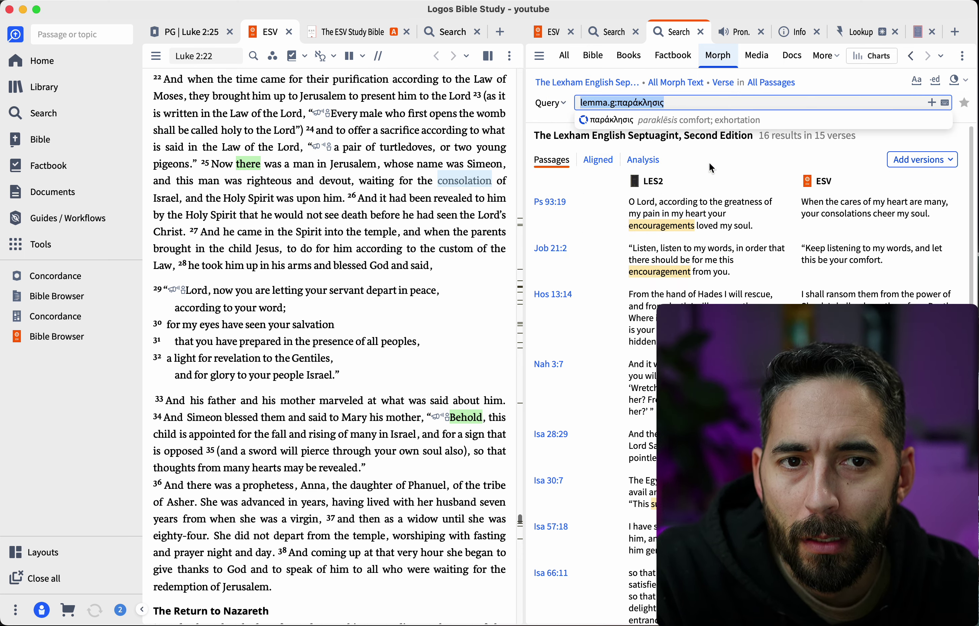
click(599, 84)
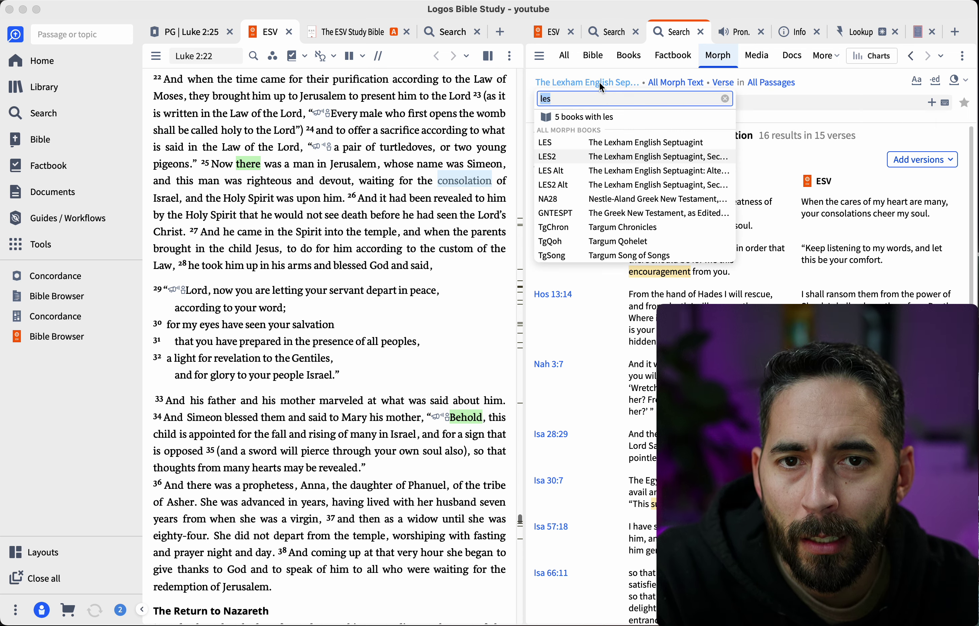
click(567, 102)
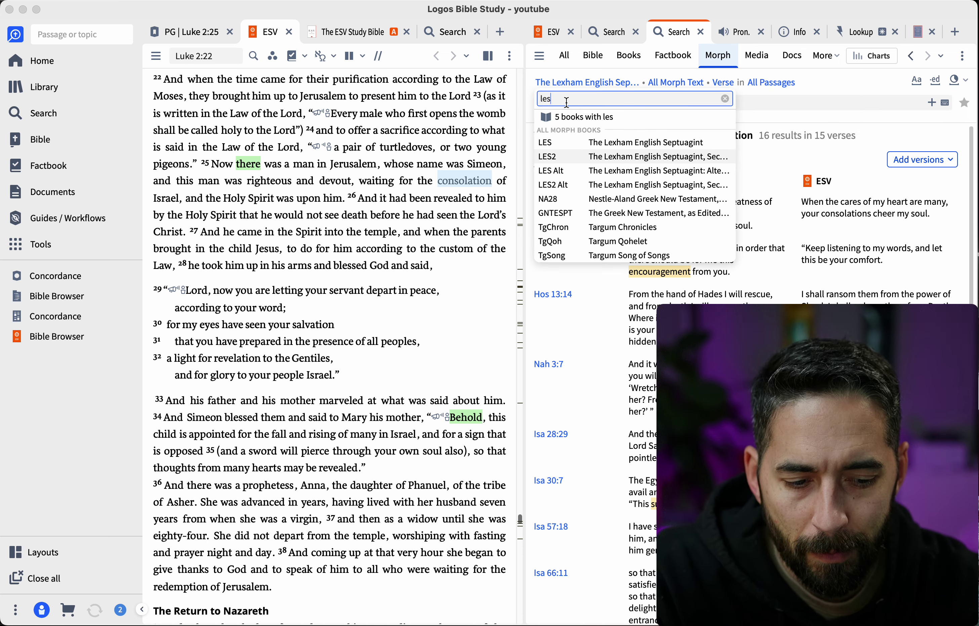
key(BackSpace)
key(BackSpace)
key(BackSpace)
text(lxx)
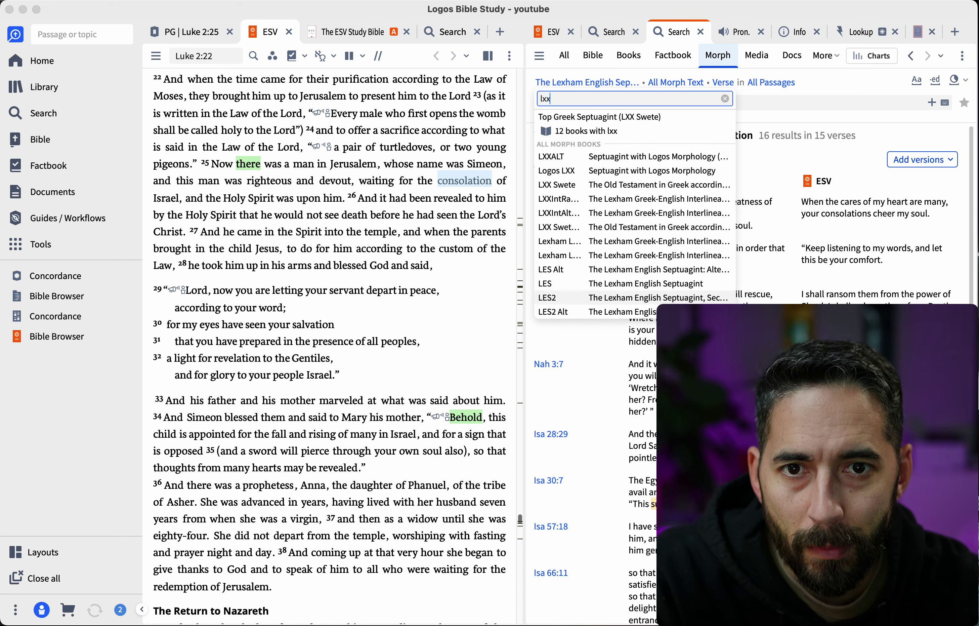
click(558, 170)
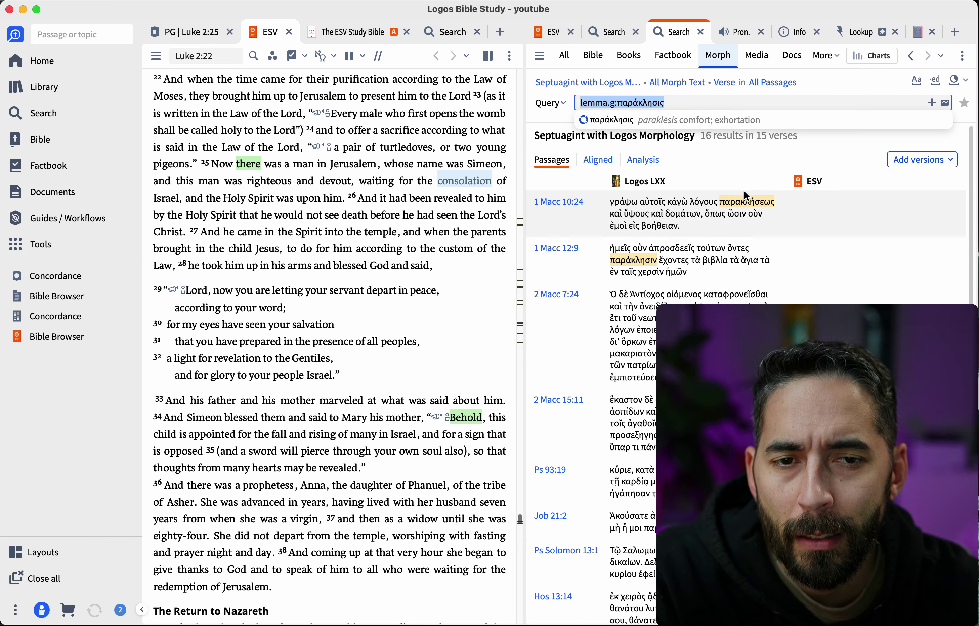
- Check ChatGPT's LXX count against the Septuagint with Logos Morphology results, reviewing the listed verses in Logos
mouse_move(710, 185)
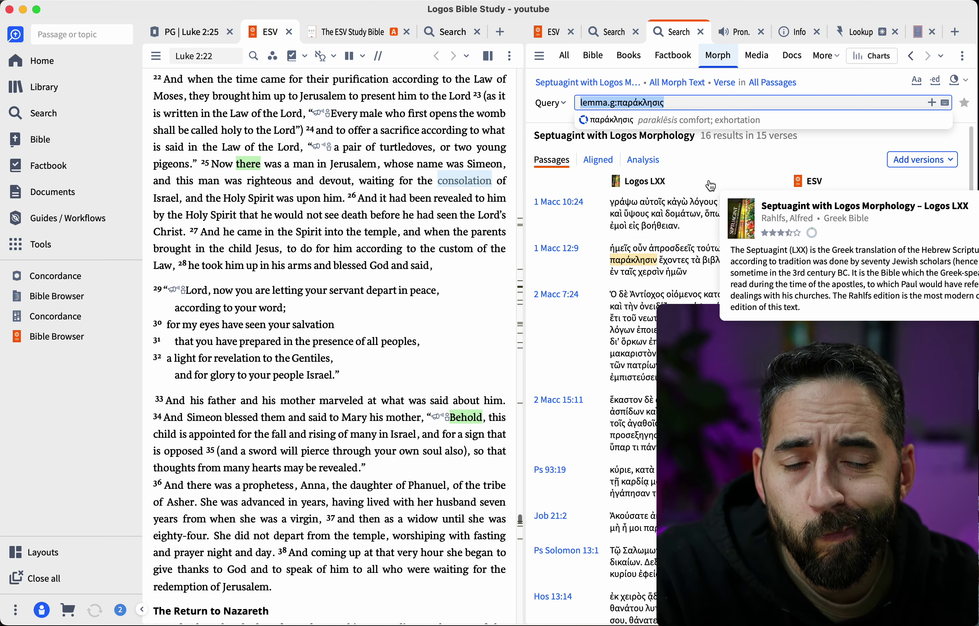
scroll(724, 148, down, 6)
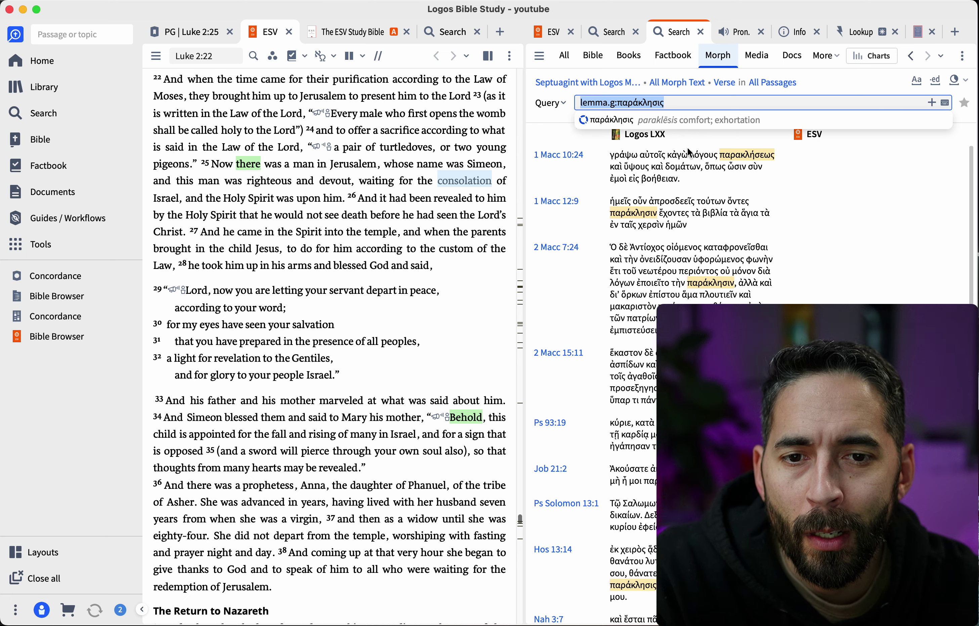
scroll(687, 147, up, 7)
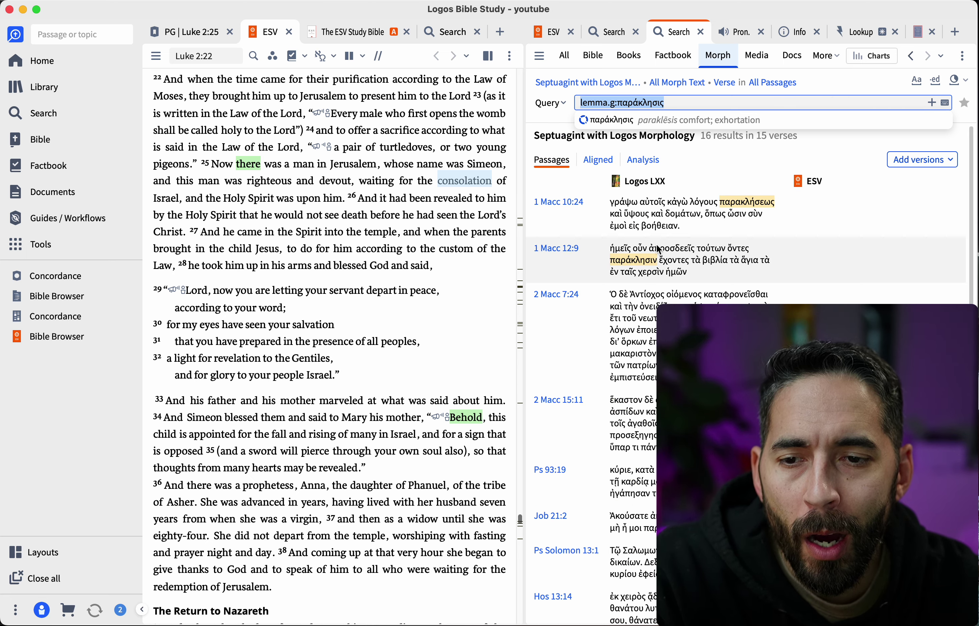
key(super+Tab)
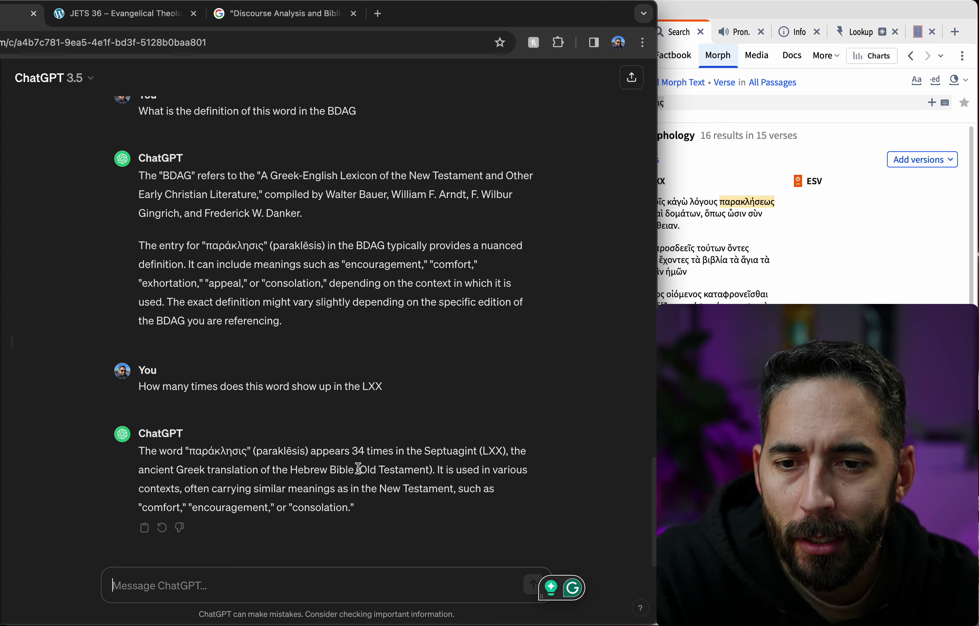
click(842, 81)
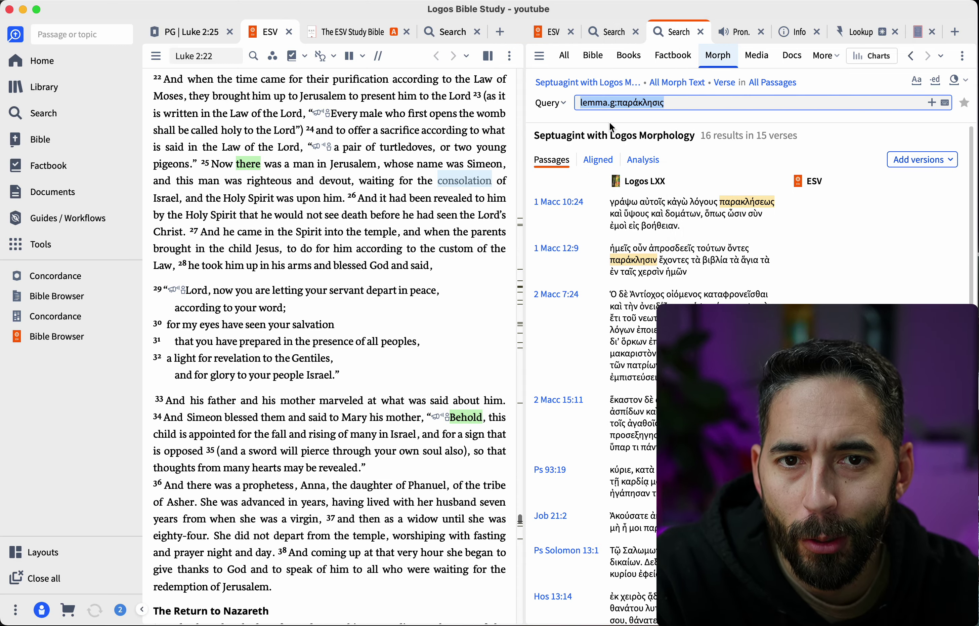
scroll(593, 208, down, 10)
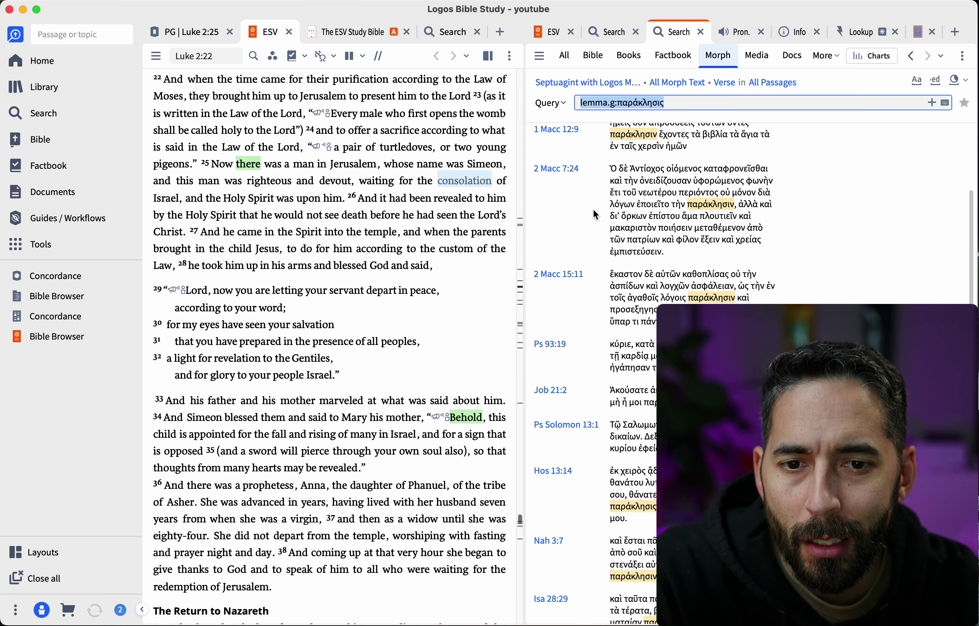
scroll(595, 213, down, 3)
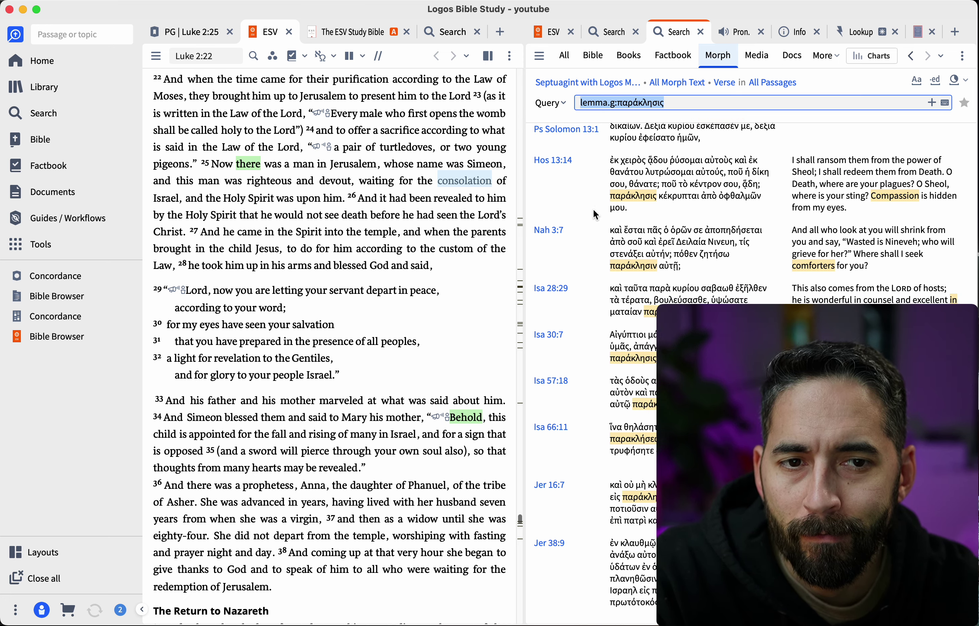
scroll(594, 212, up, 15)
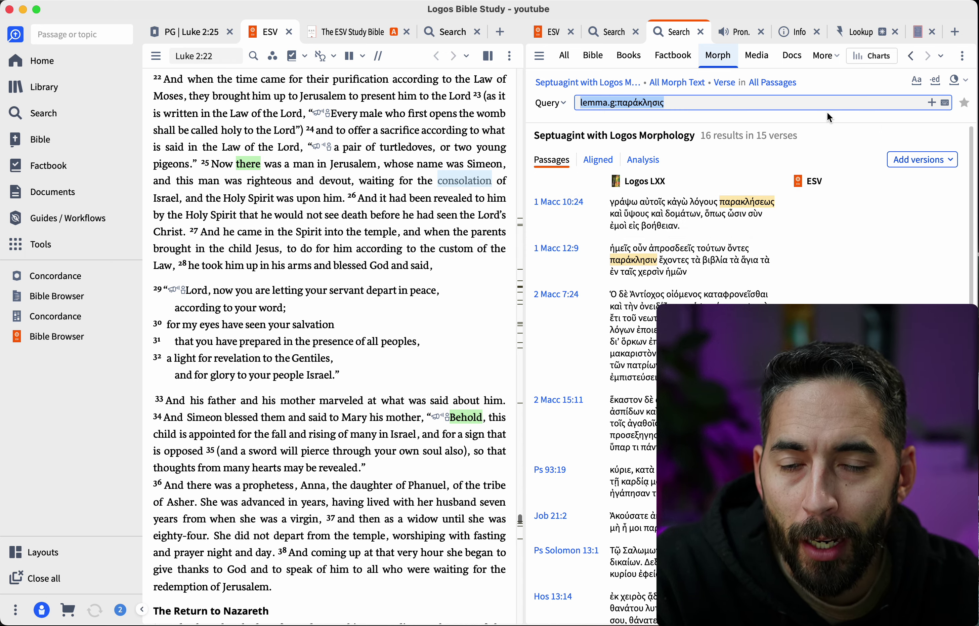
key(super+Tab)
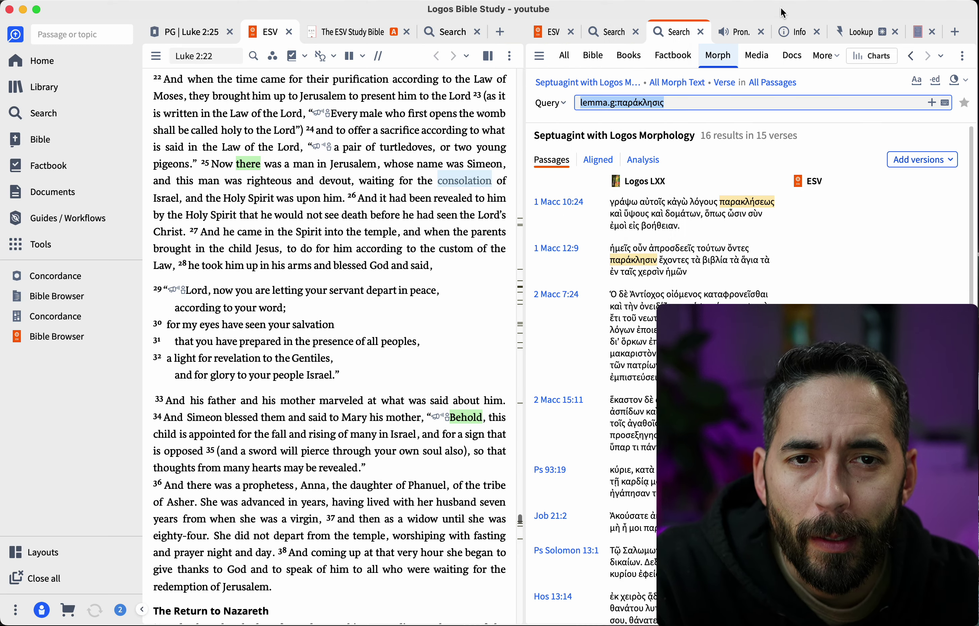
click(806, 21)
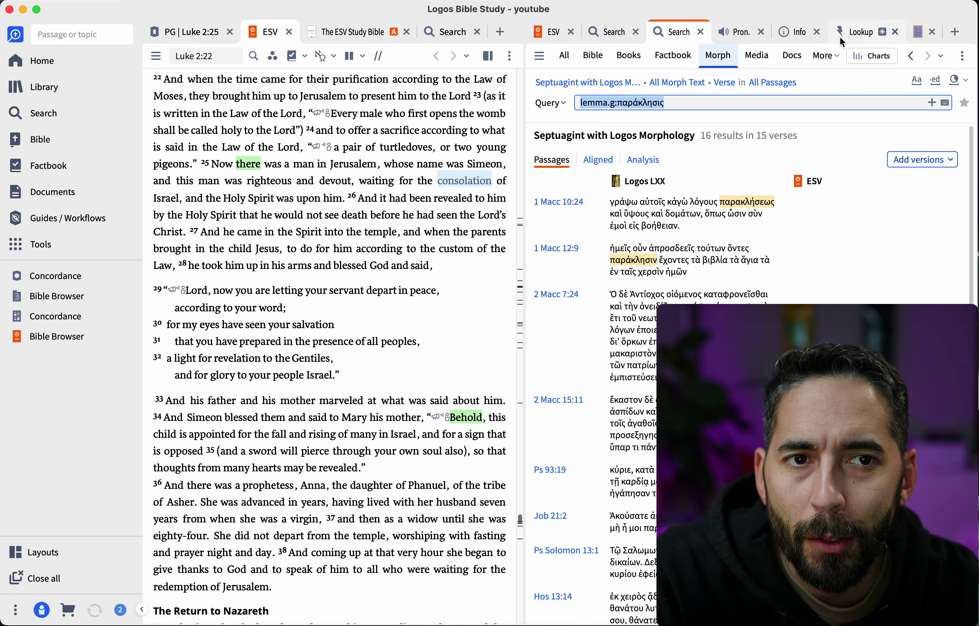
- Switch to the existing "pick up scorpions" search, close it, and open a new search beside the ESV
click(448, 32)
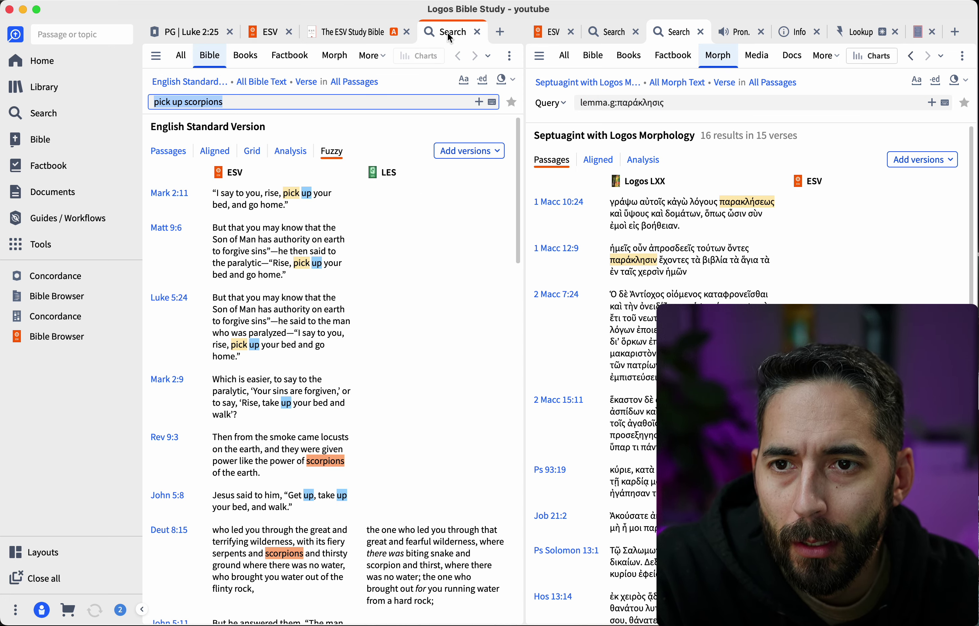
click(478, 33)
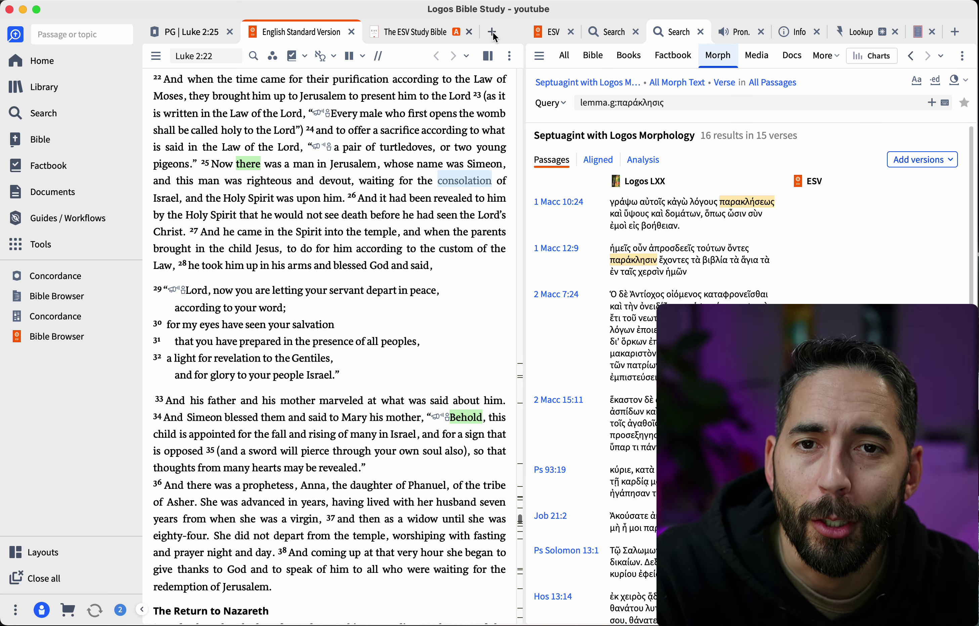
click(497, 33)
click(304, 121)
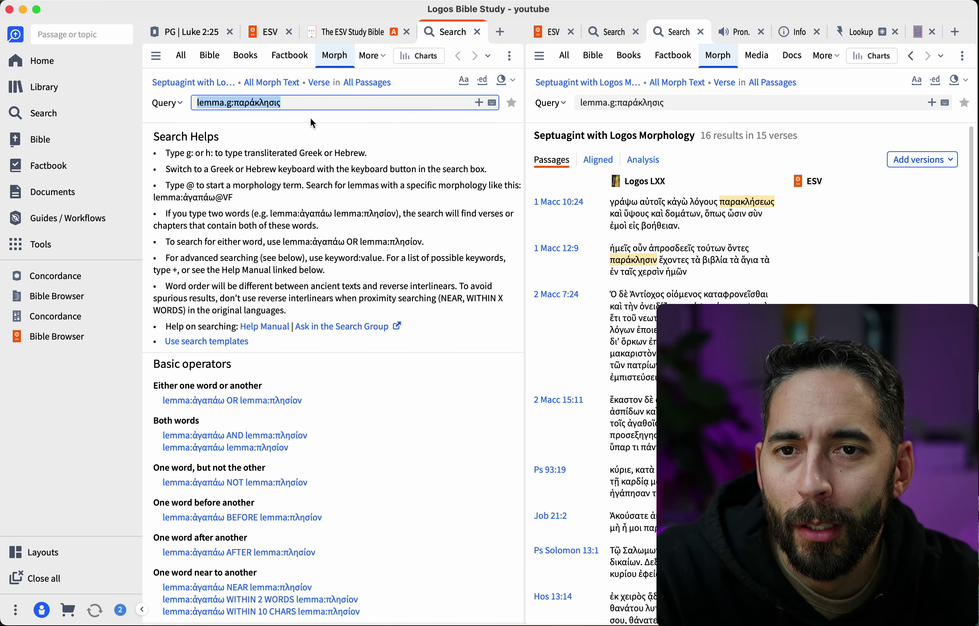
key(Return)
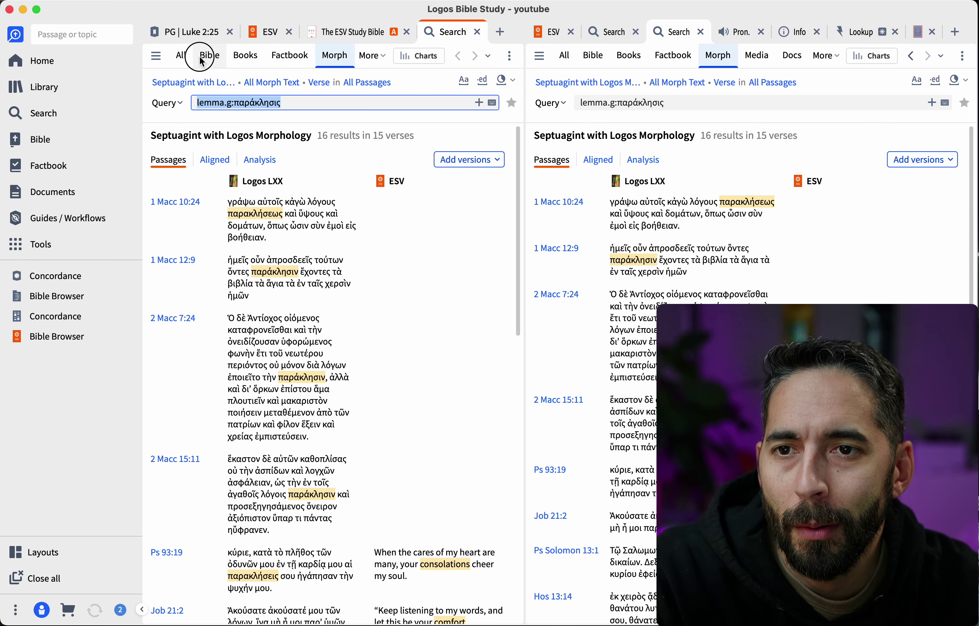
- Run a Bible search of the English Standard Version for "pick up scorpions"
click(215, 57)
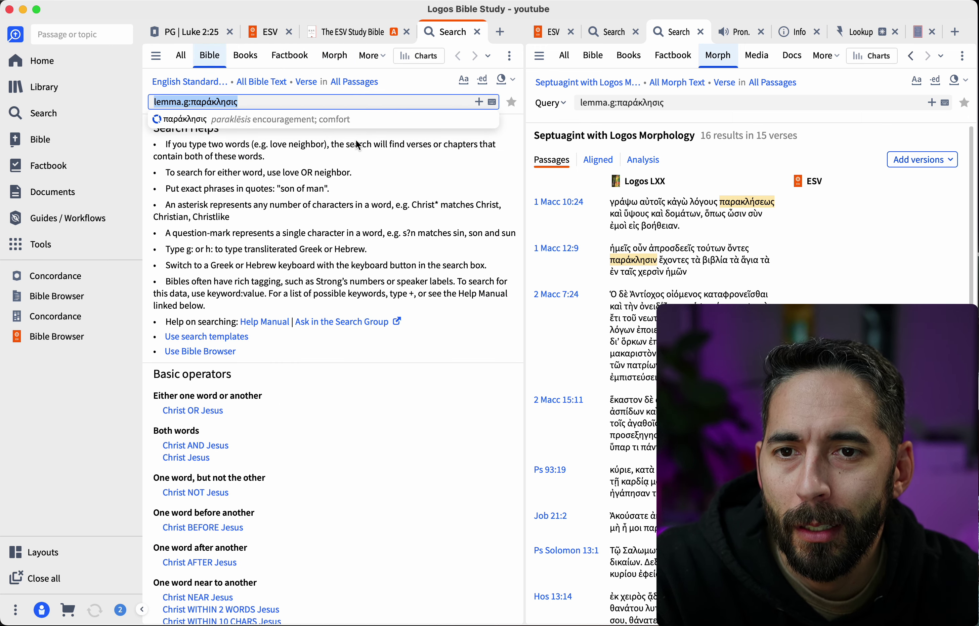
click(268, 103)
key(alt+shift+Left)
triple_click(267, 102)
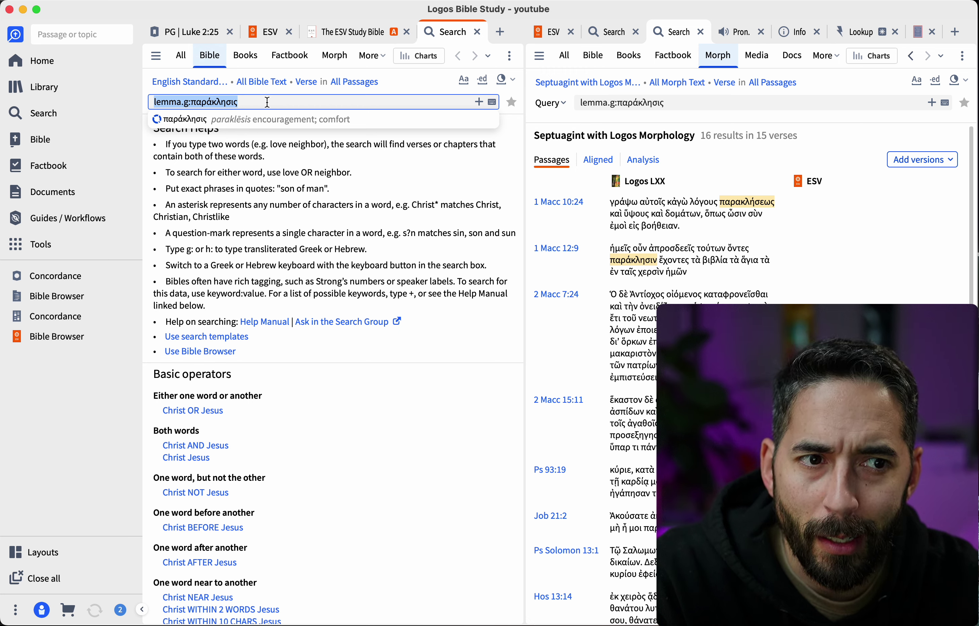
text(pick)
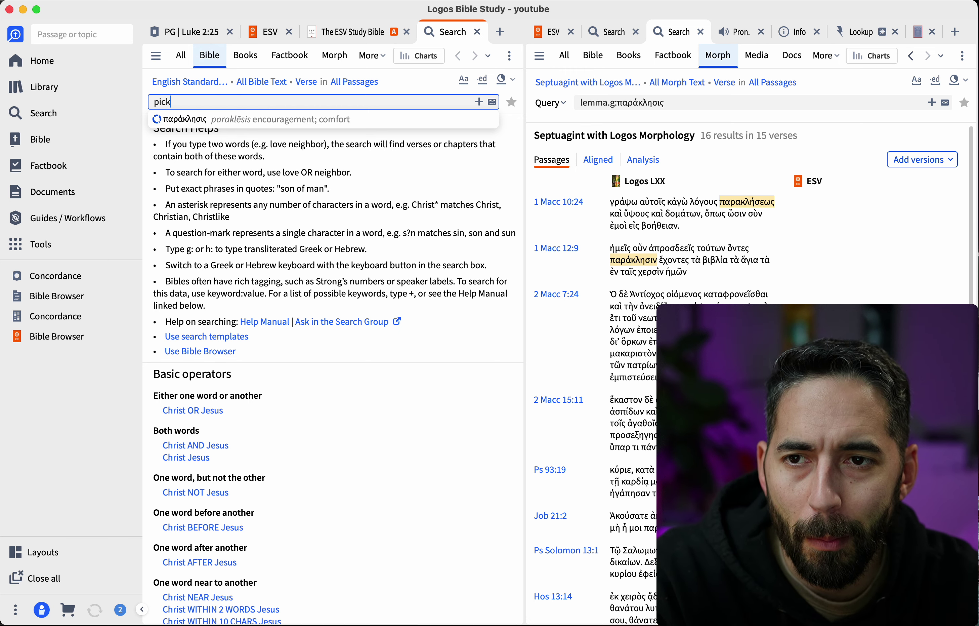
text( up scorpion)
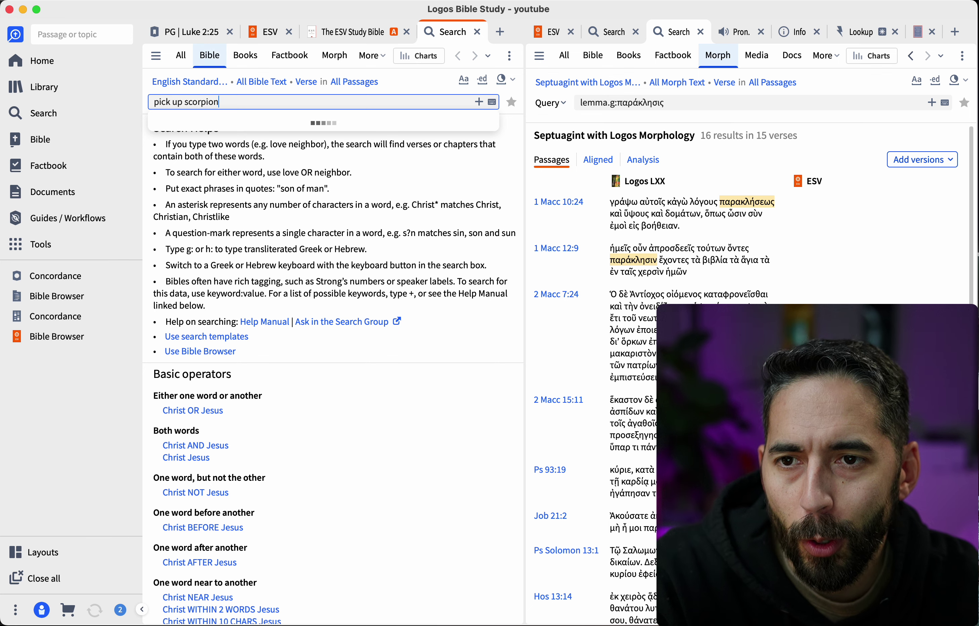
text(s)
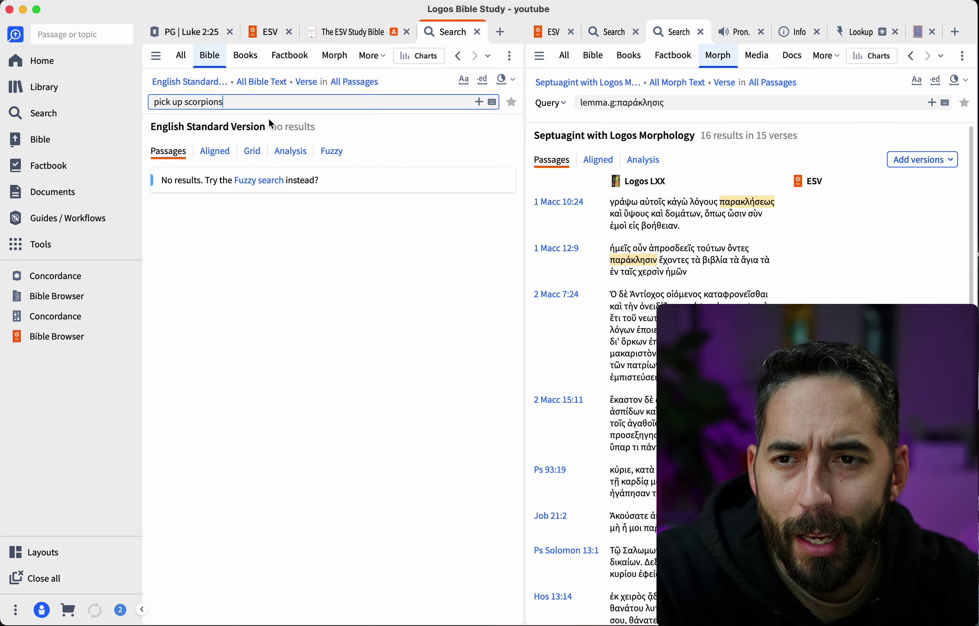
- Show the fuzzy search results for "pick up scorpions" and look through the suggested verses, including Mark 16:18 and Luke 10:19
click(333, 152)
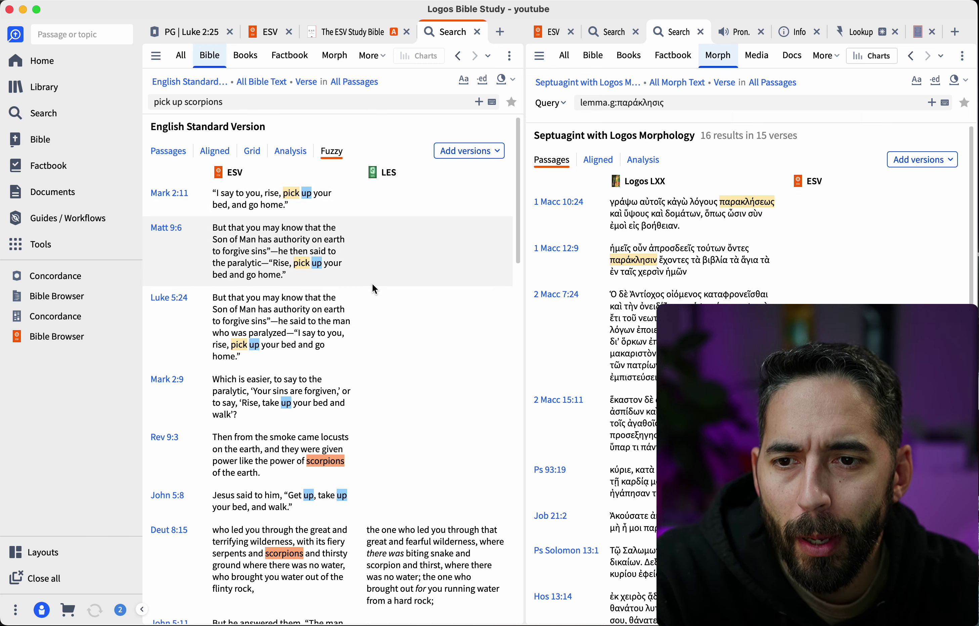
scroll(375, 289, down, 2)
scroll(380, 300, down, 5)
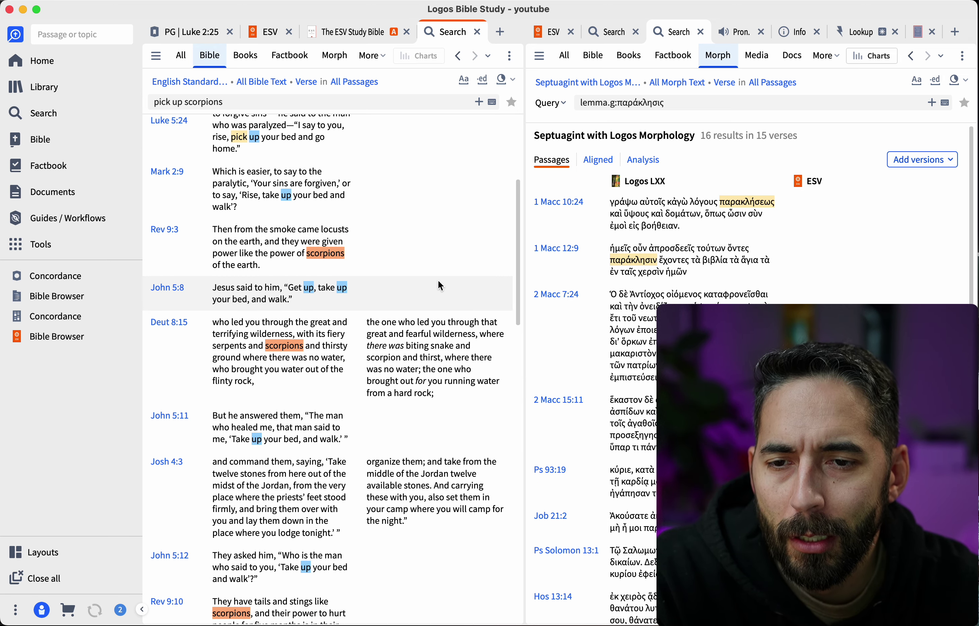
scroll(438, 280, down, 2)
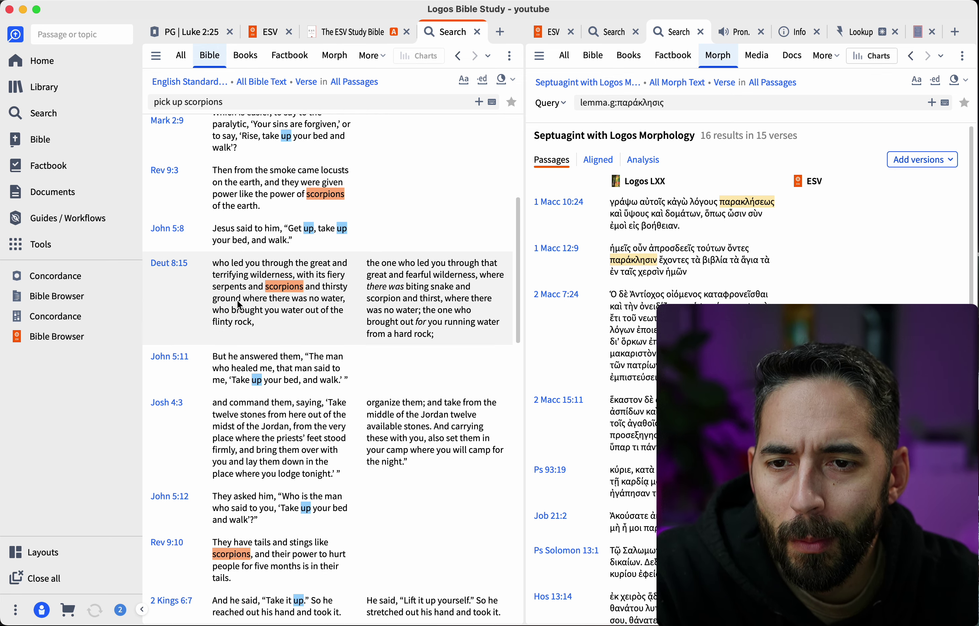
scroll(185, 308, down, 3)
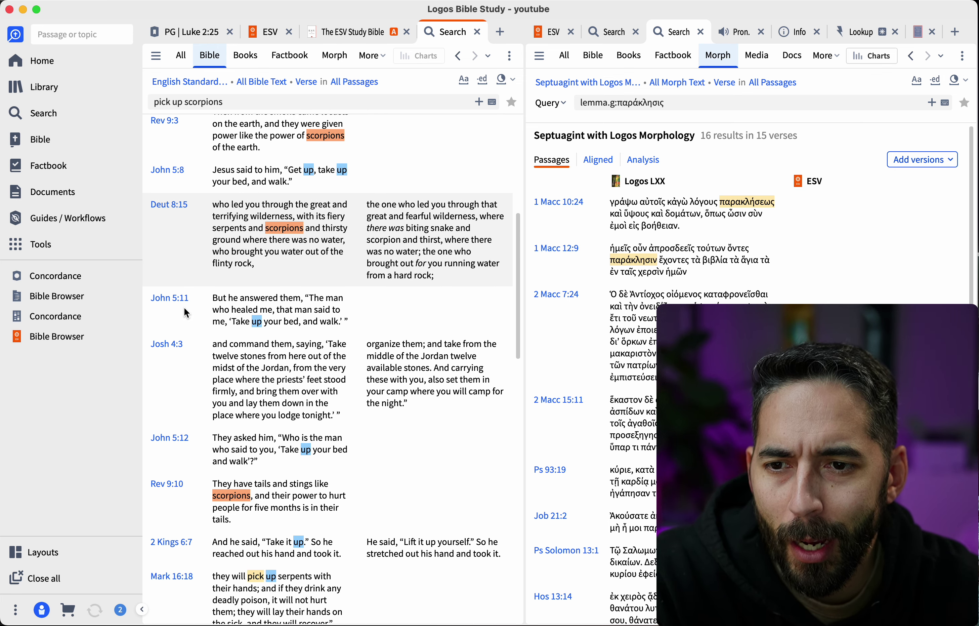
scroll(213, 310, down, 2)
scroll(214, 315, down, 2)
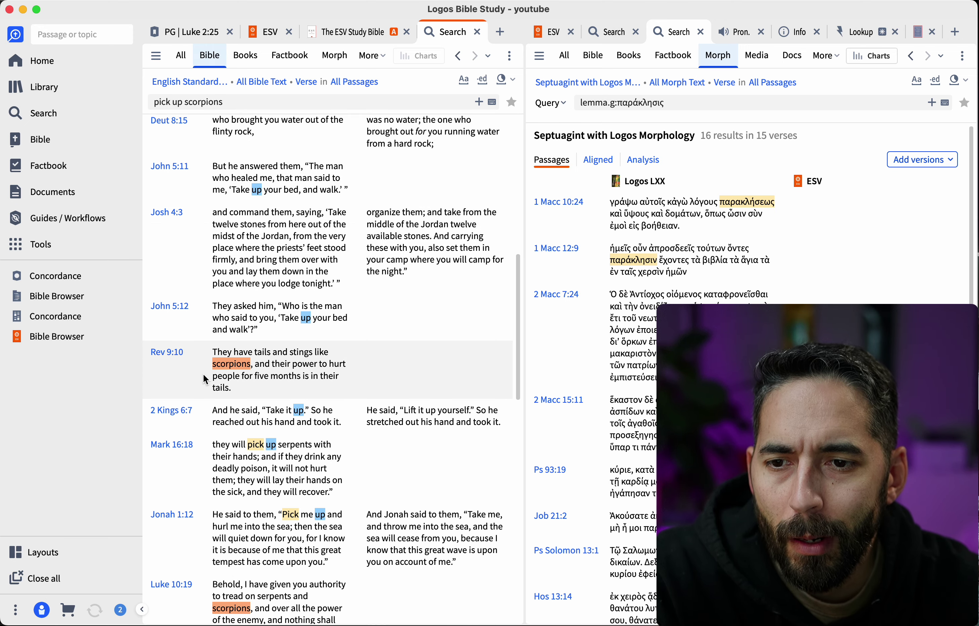
scroll(202, 372, down, 3)
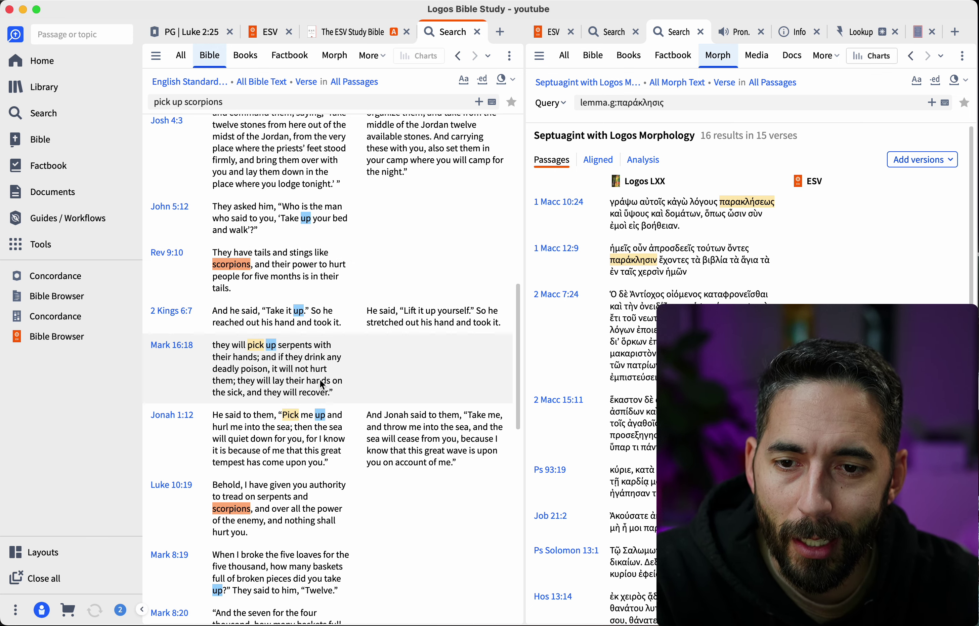
scroll(205, 457, down, 1)
scroll(204, 457, down, 2)
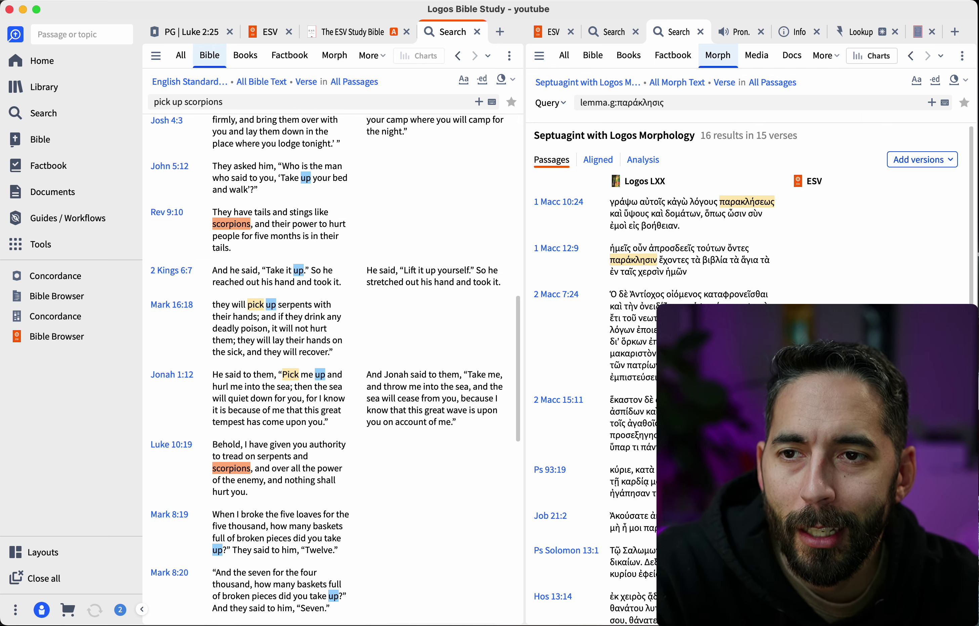
- Switch to ChatGPT and ask "what verse says pick up scorpions"
key(super+Tab)
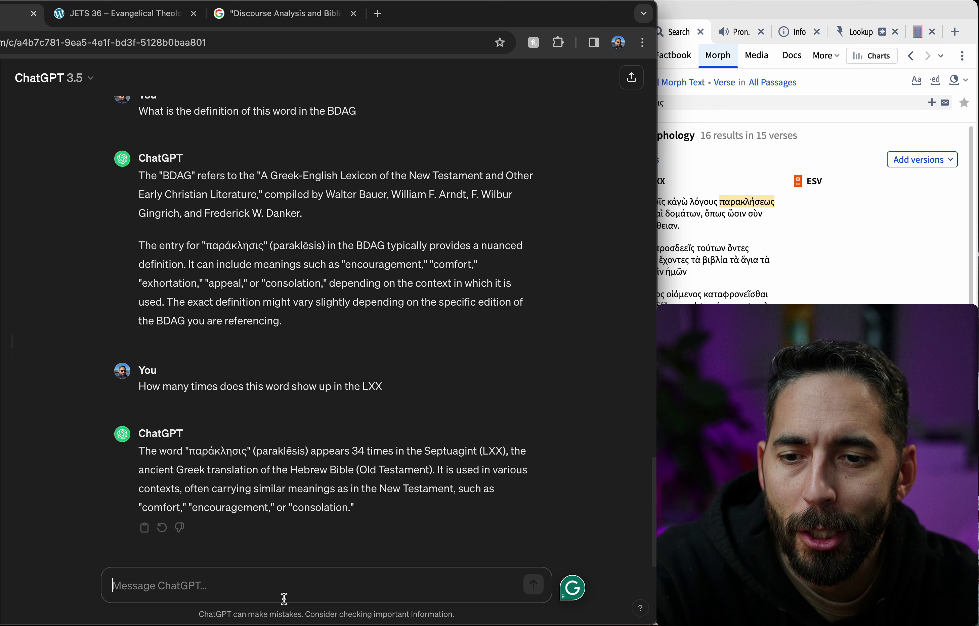
click(235, 587)
text(w)
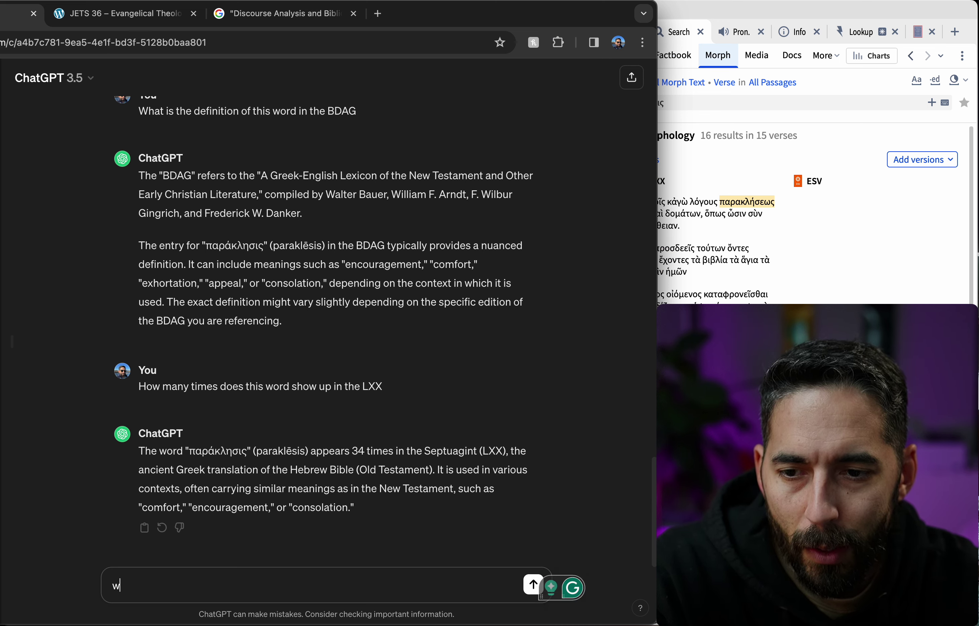
text(hat verse sa)
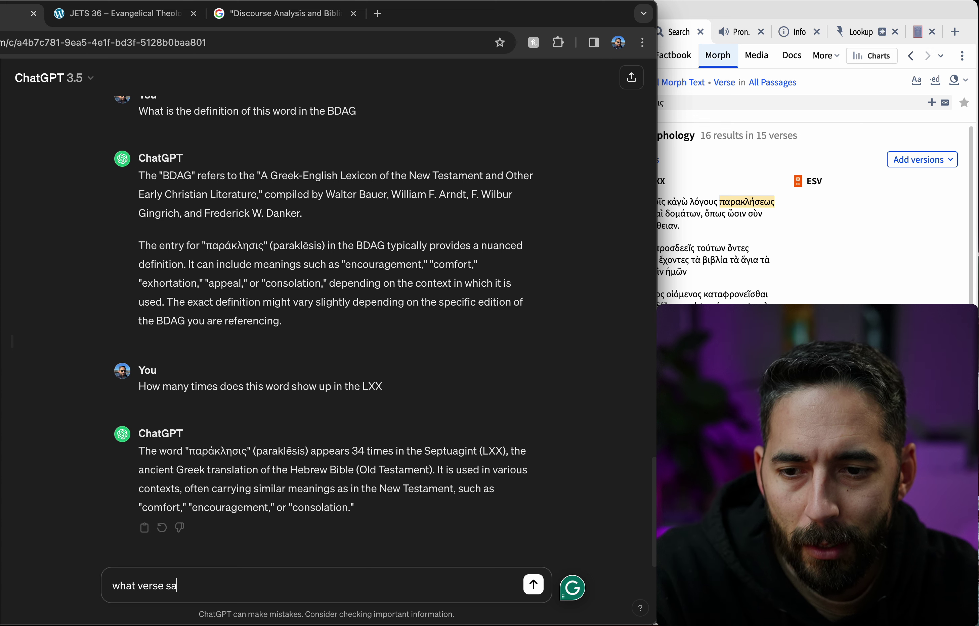
text(ys pick)
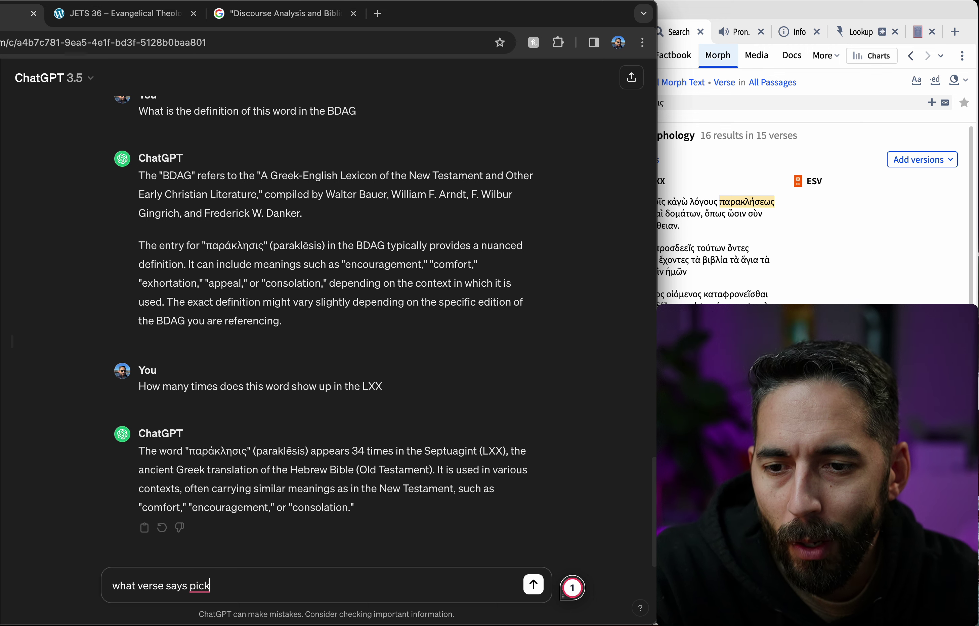
text(up scorp)
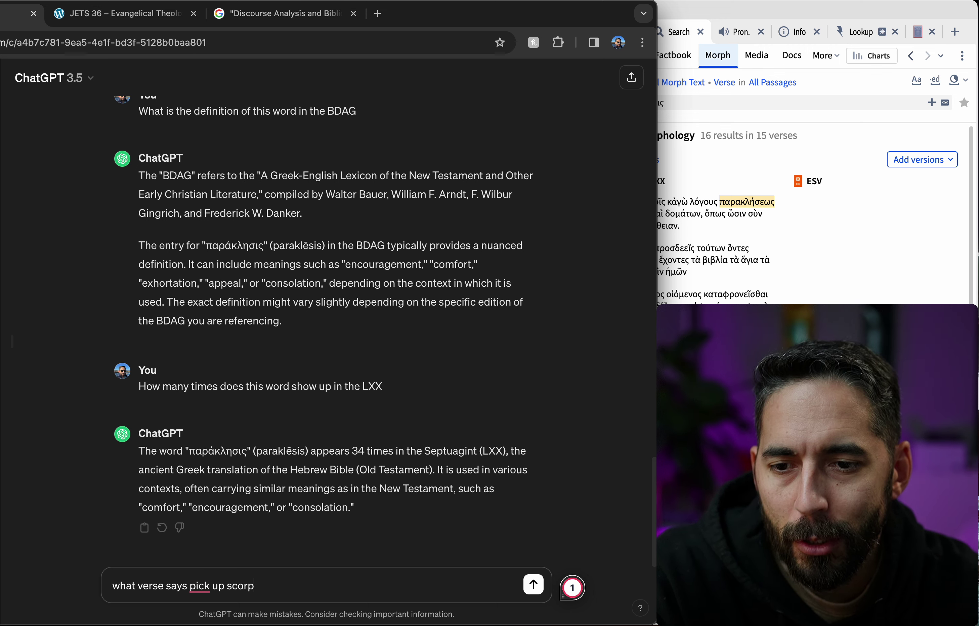
text(ions)
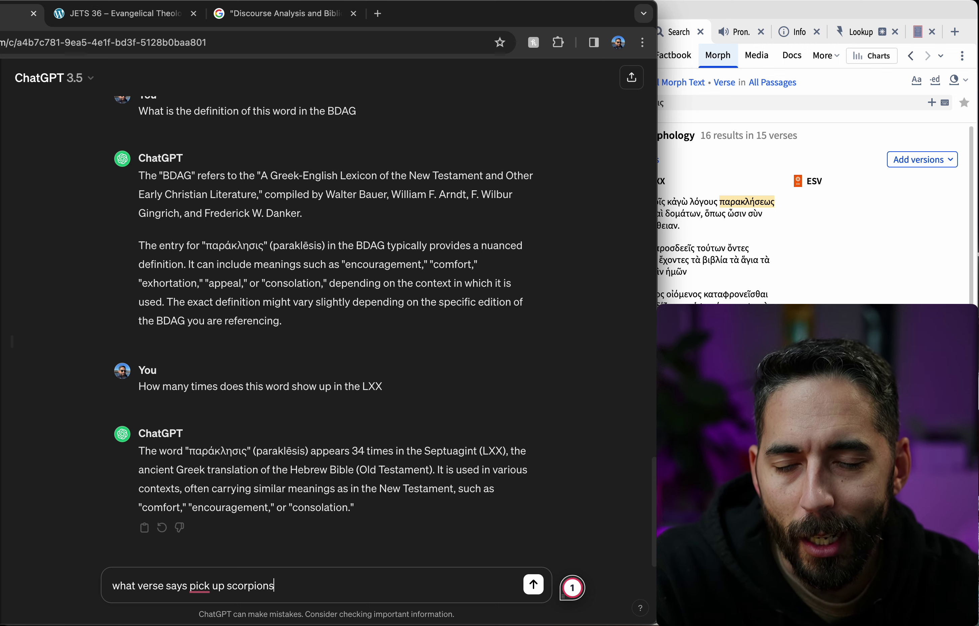
key(Return)
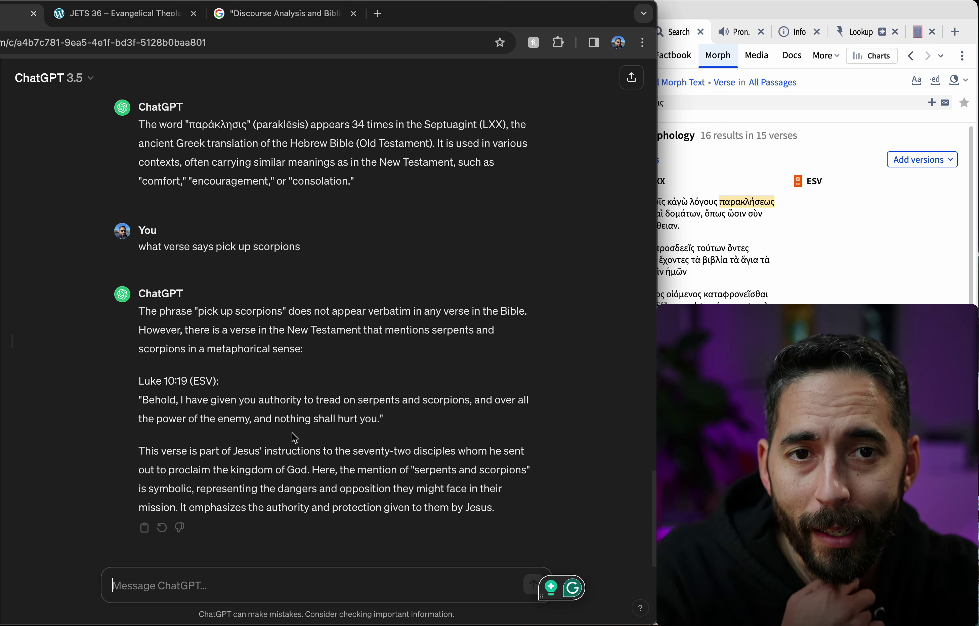
- Search Google for "what verse says pick up scorpions" in a new browser tab
click(831, 150)
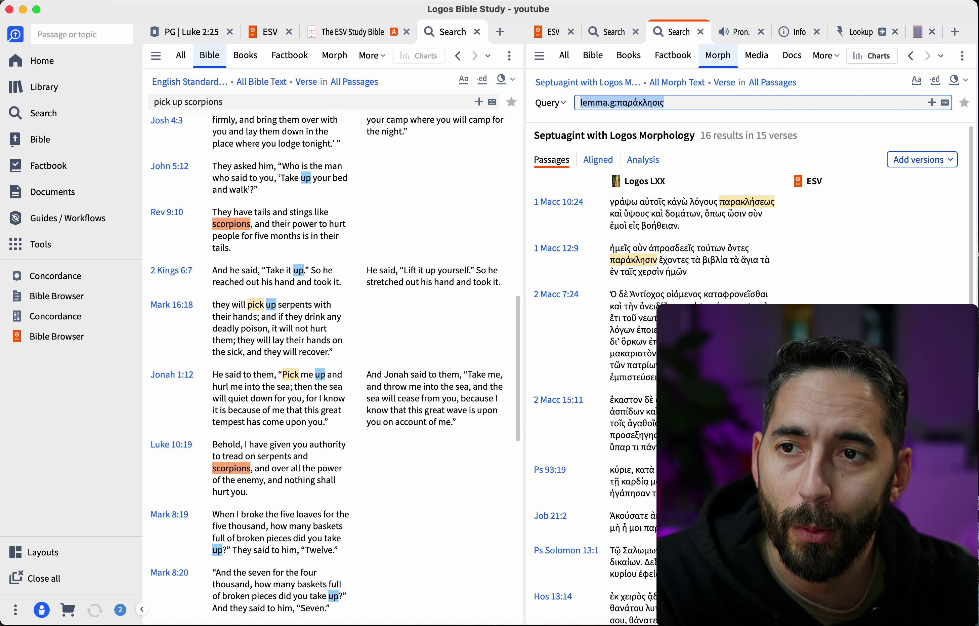
key(super+Tab)
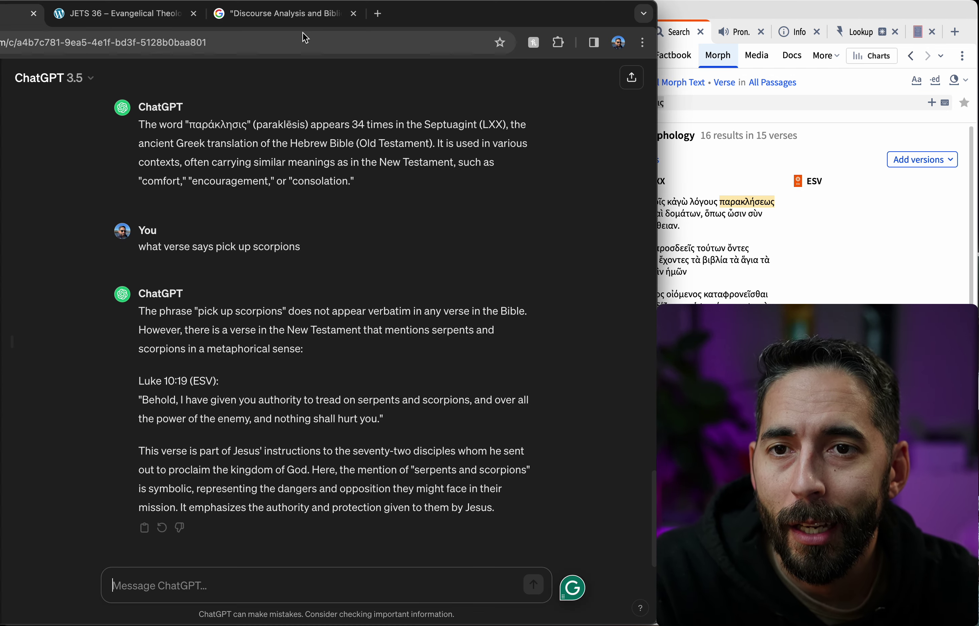
click(378, 13)
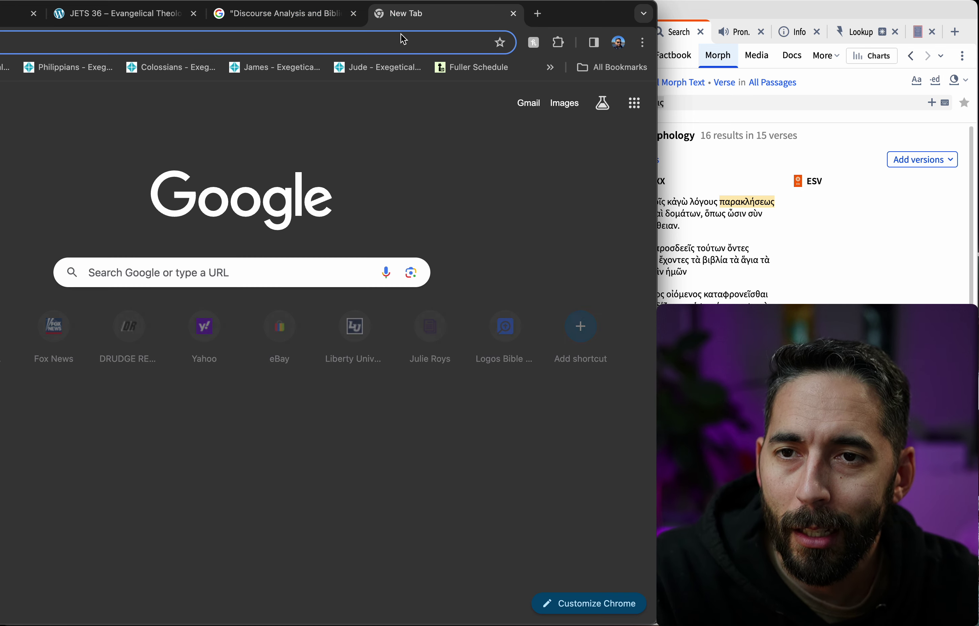
click(293, 274)
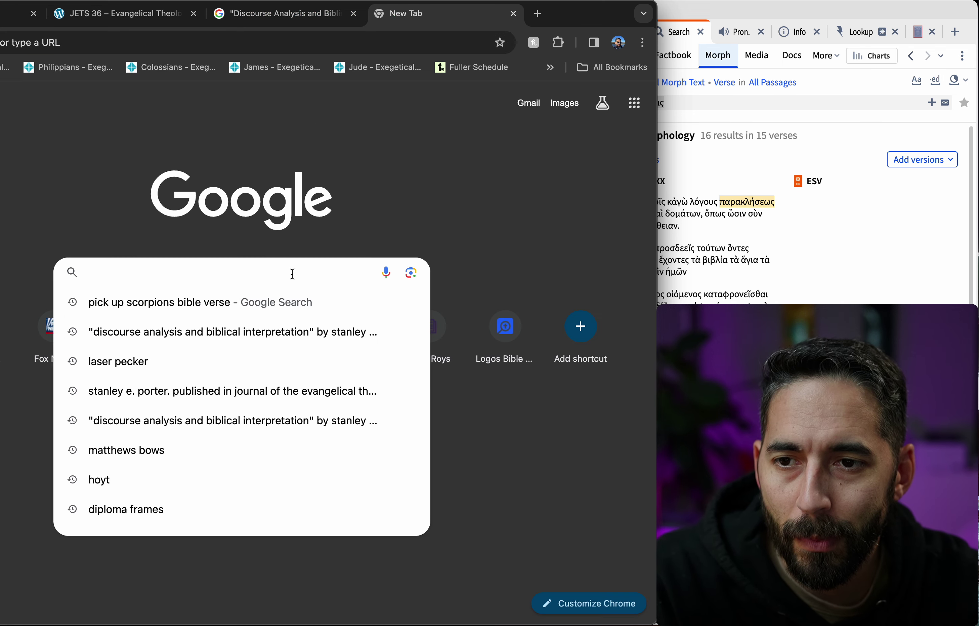
text(what verse)
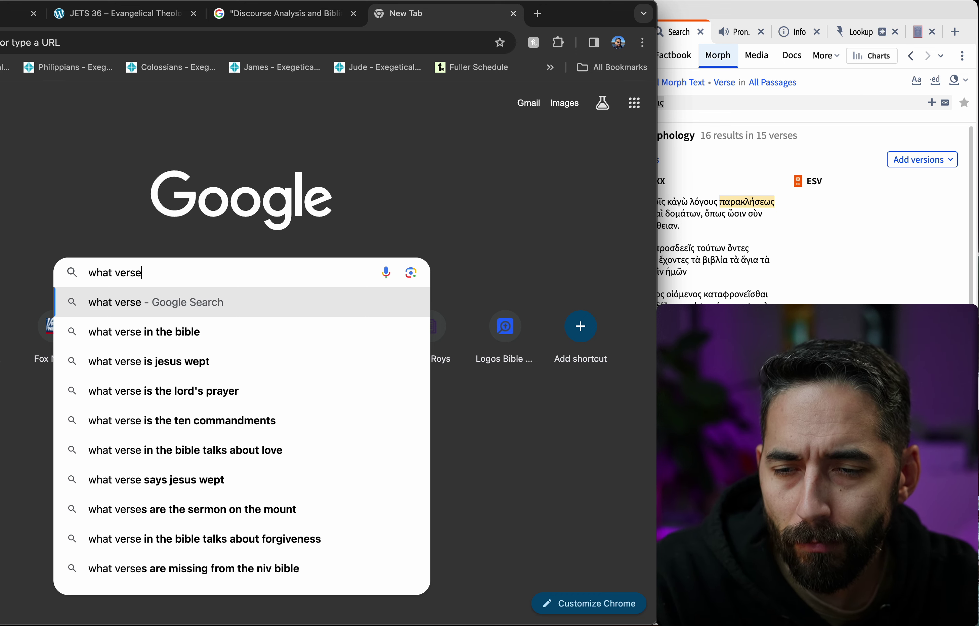
text( says picj)
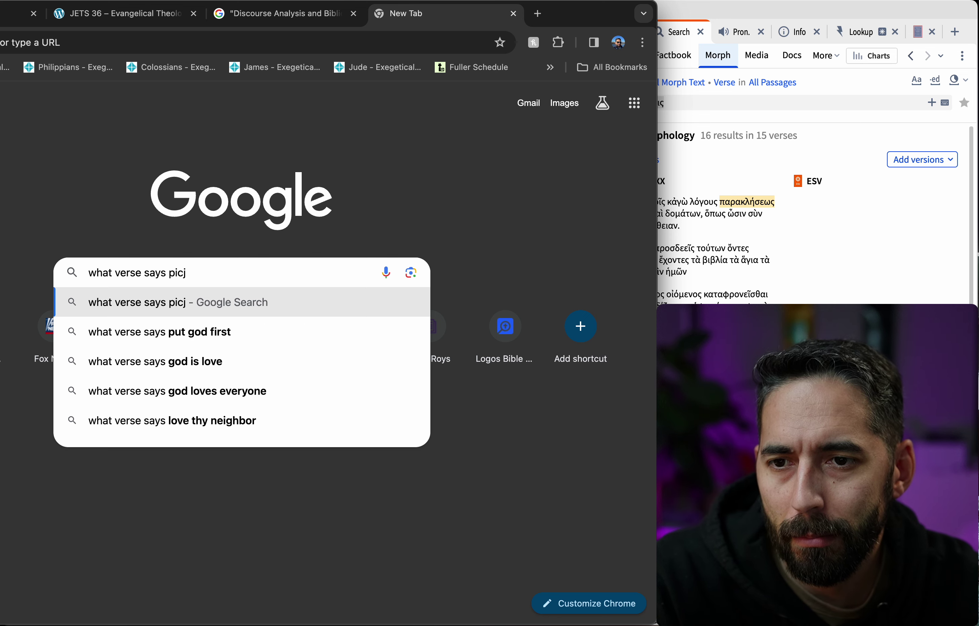
key(BackSpace)
text(k )
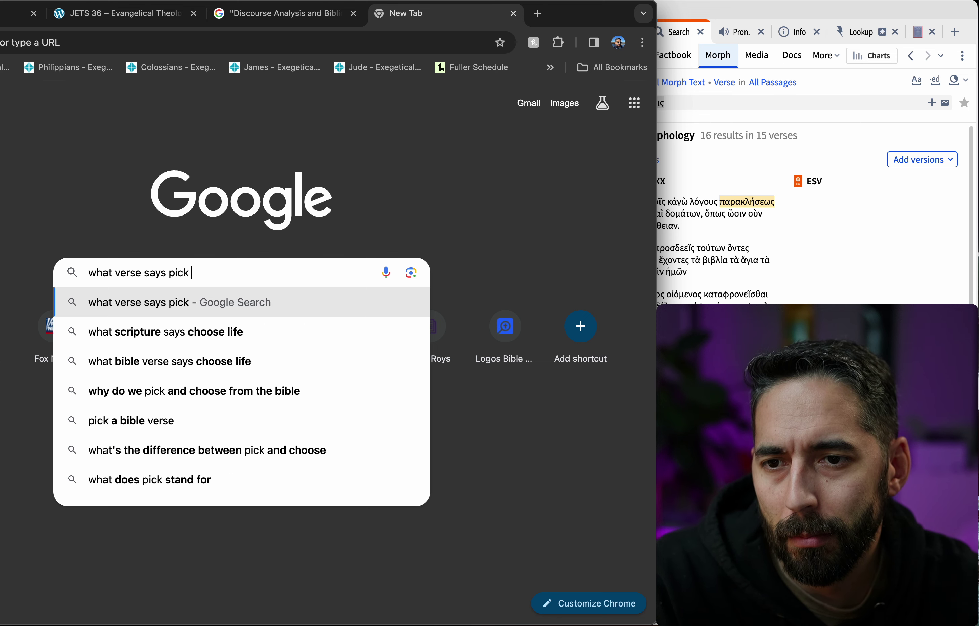
text(up scorpions)
key(Return)
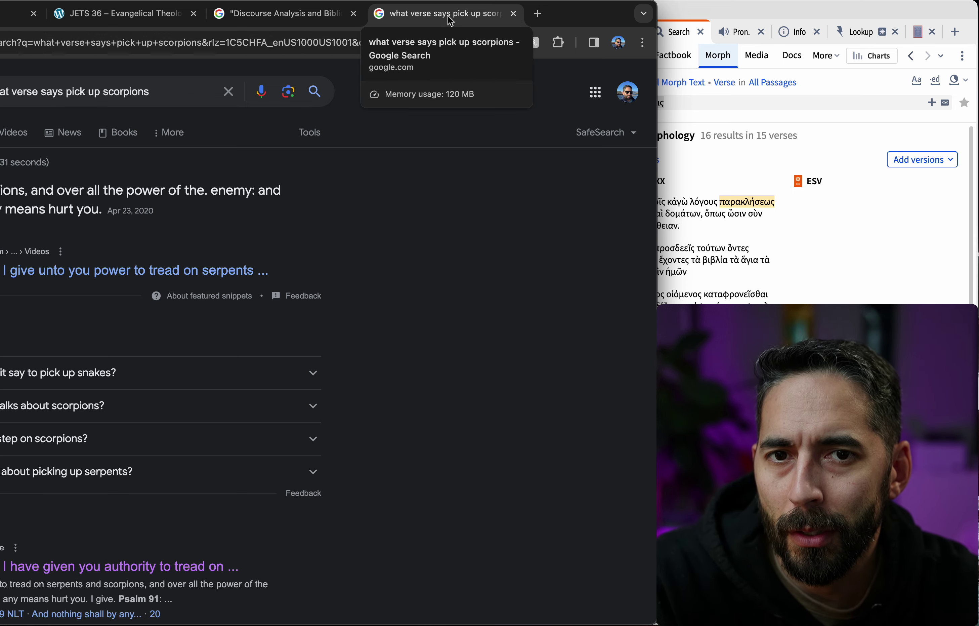
- Detach the Google results into their own browser window and look through the listed answers and verse links
drag(451, 20, 478, 65)
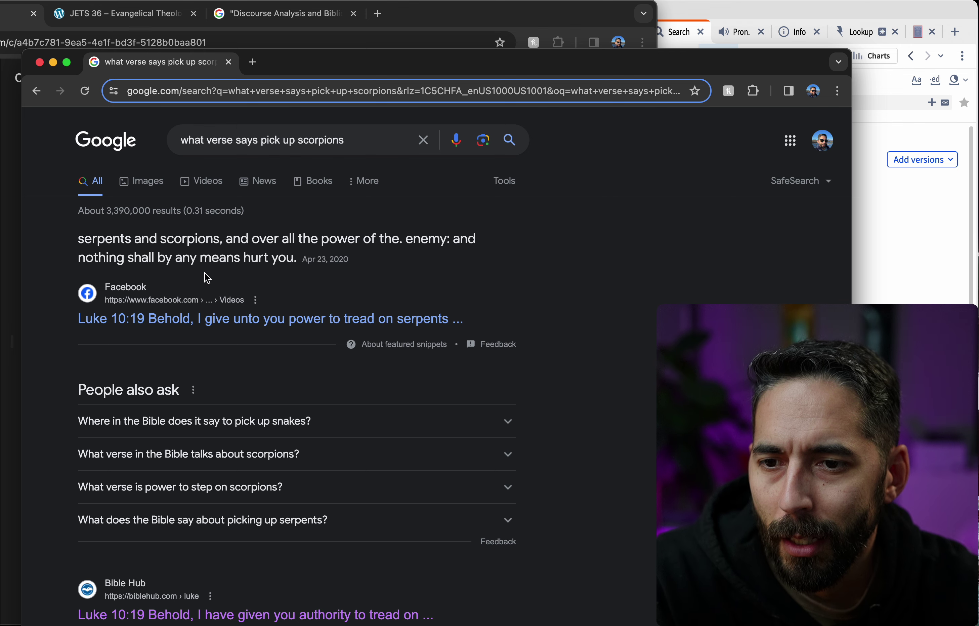
scroll(251, 333, down, 5)
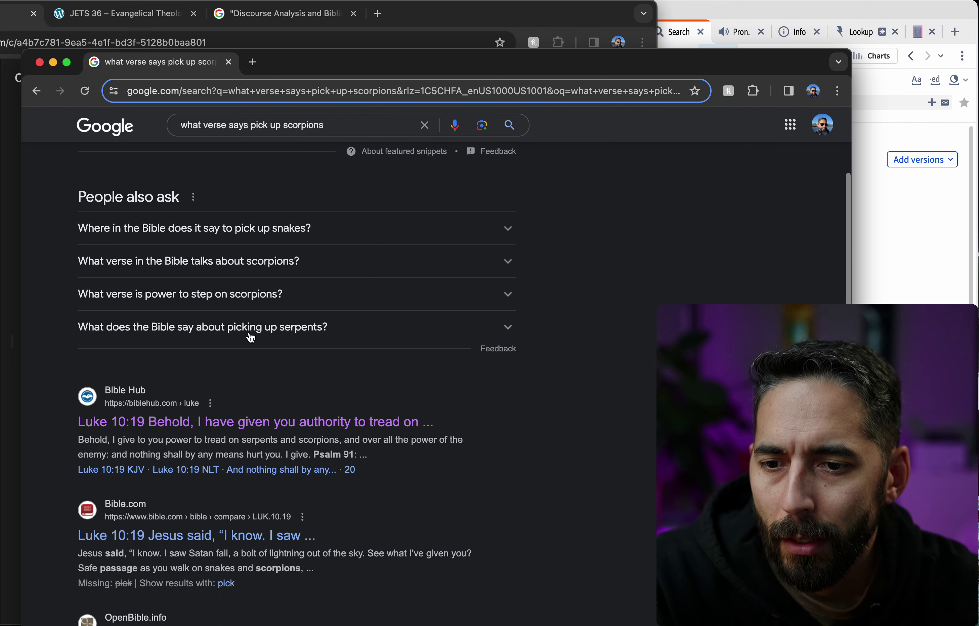
scroll(268, 428, down, 1)
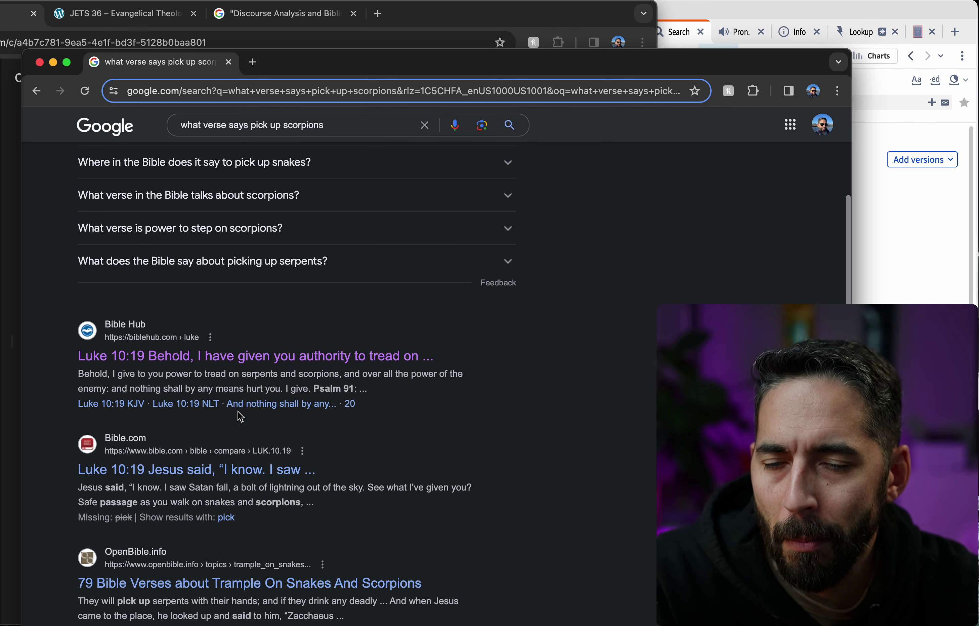
scroll(251, 365, up, 6)
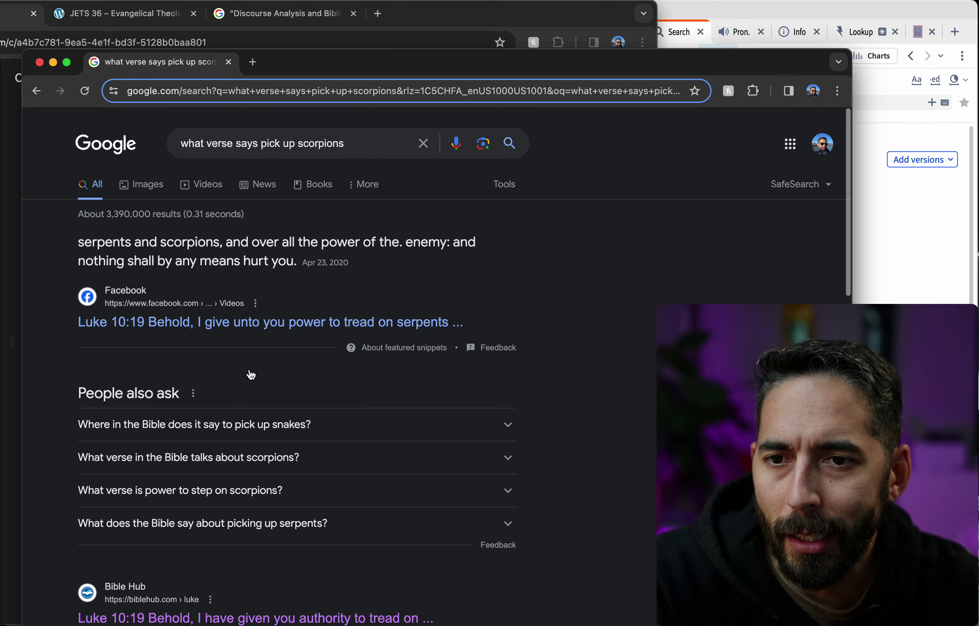
- Close the separate Google results window and bring the Logos search results for "pick up scorpions" to the front
click(41, 62)
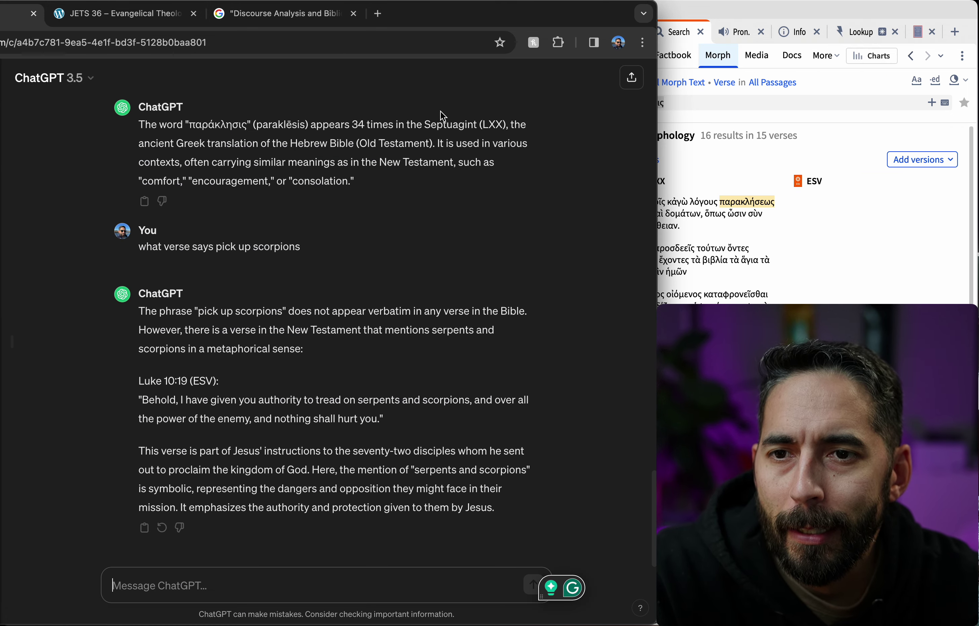
click(826, 16)
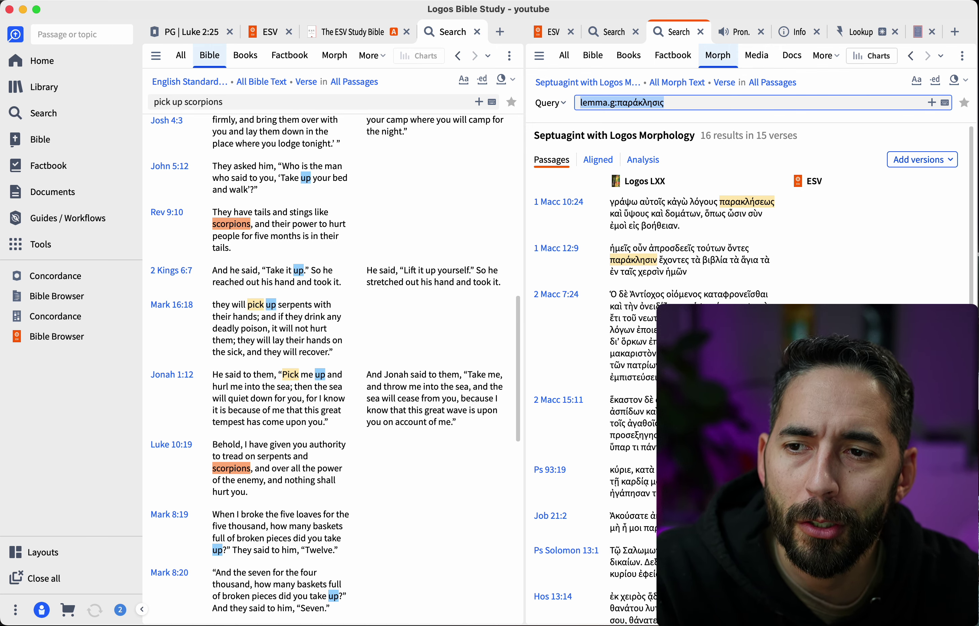
- Switch to ChatGPT, ask "Give me a 5 point summary of the sermon on the mount", and read through the answer
key(super+Tab)
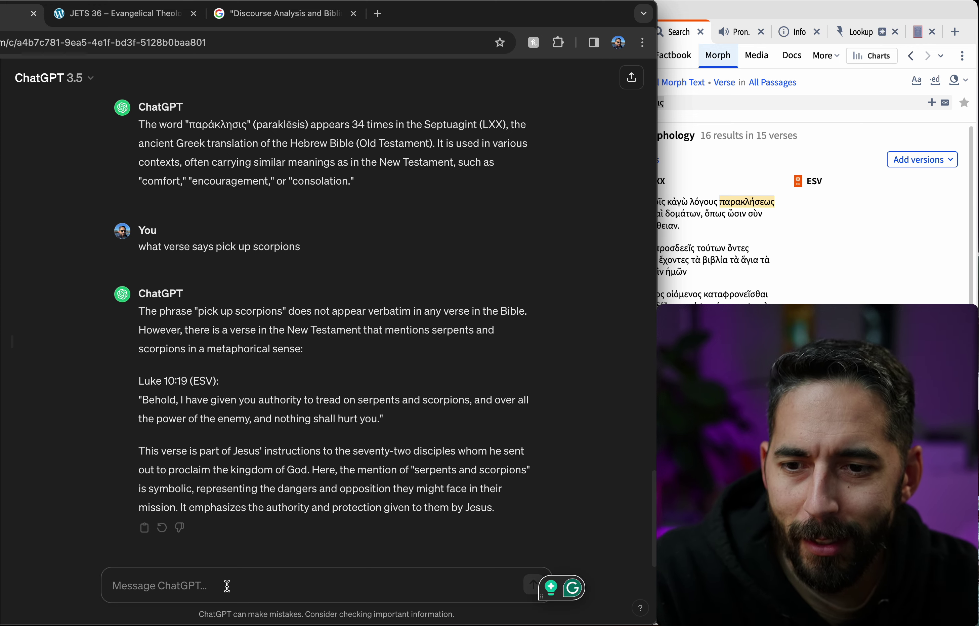
text(Give me)
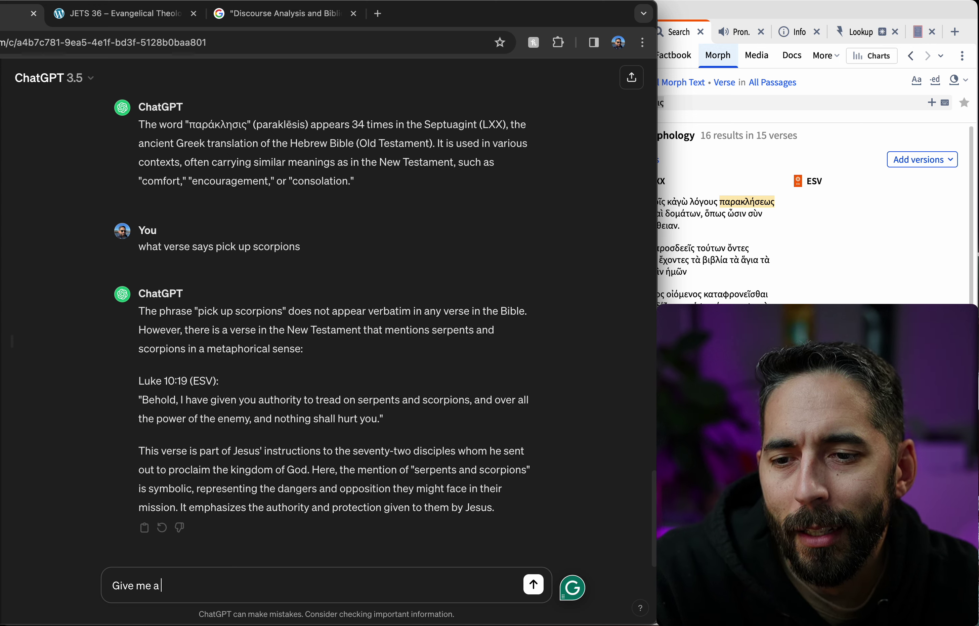
text( a 5 point)
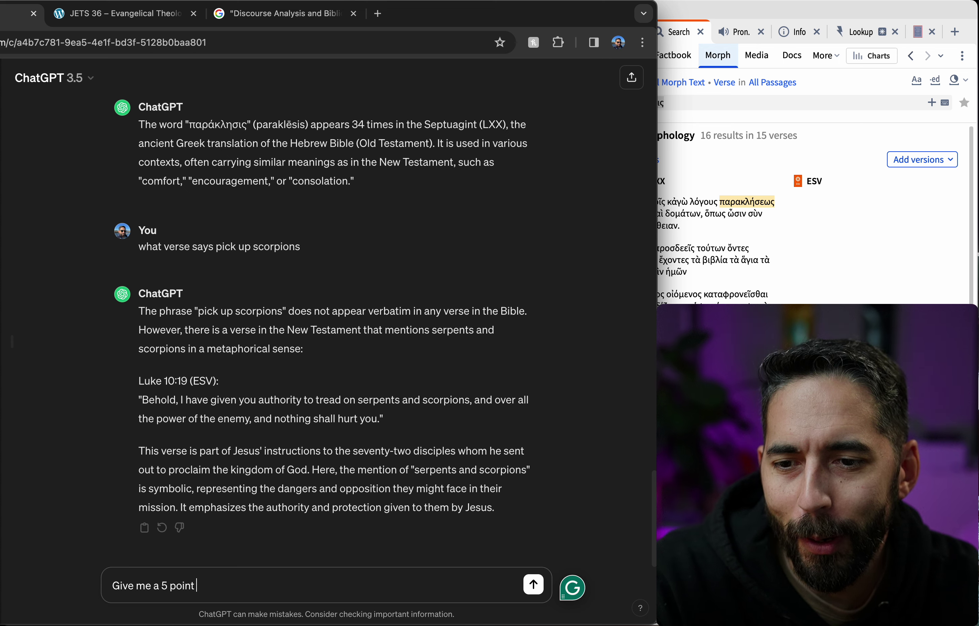
text( summary of)
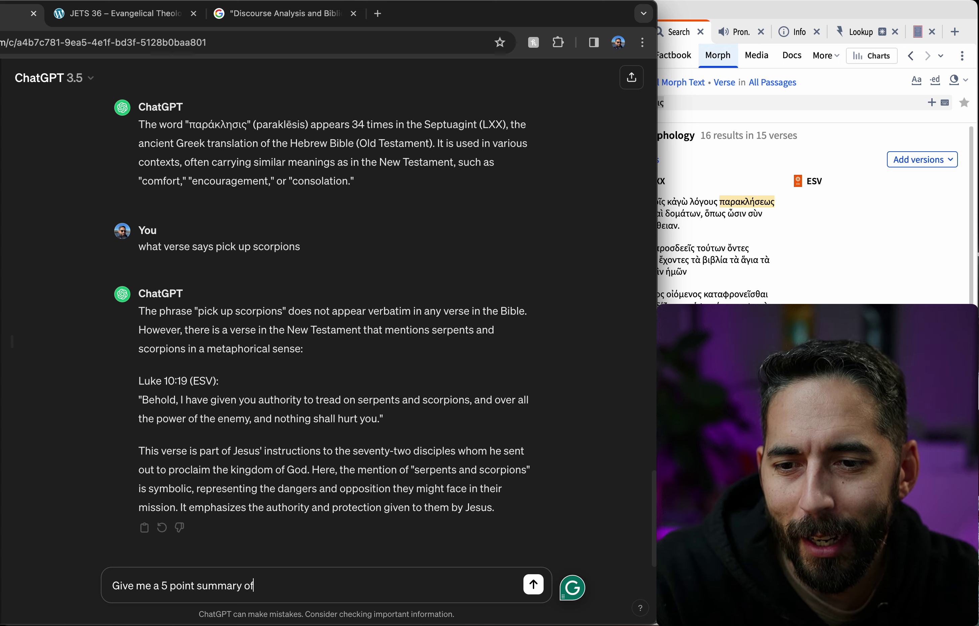
text( the sermon on the mount)
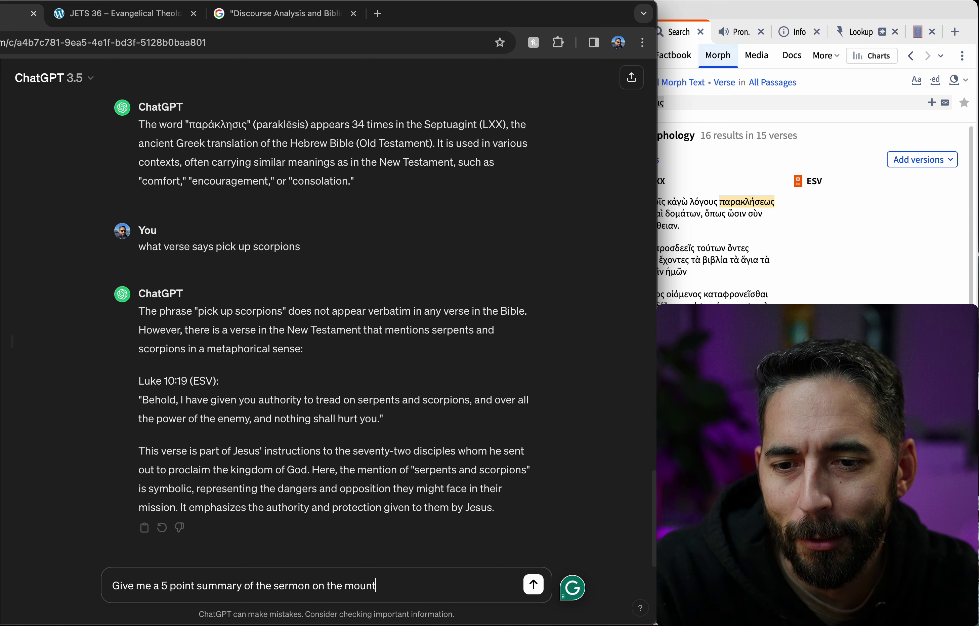
key(Return)
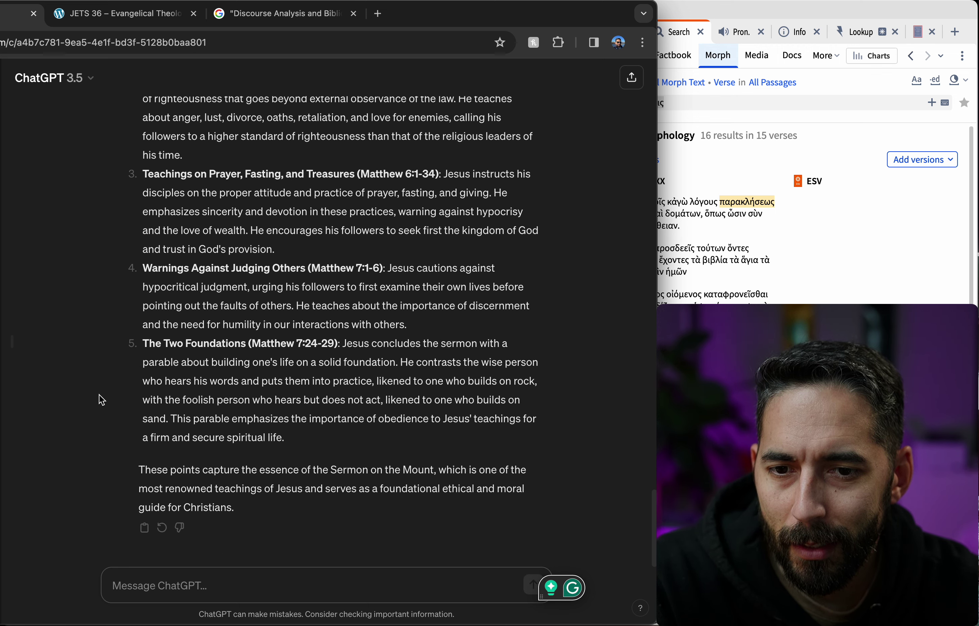
scroll(168, 429, up, 3)
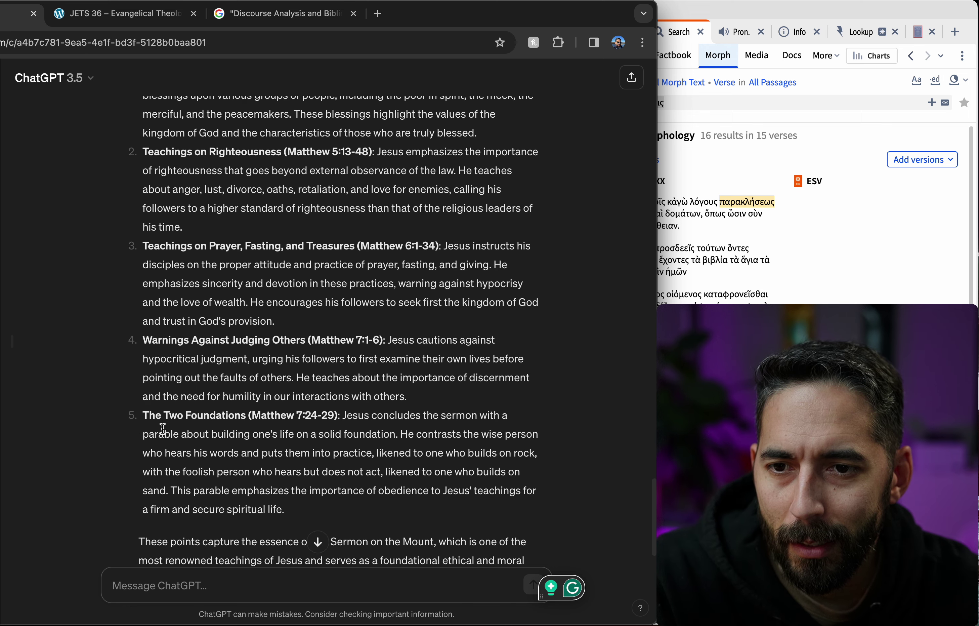
scroll(163, 428, up, 3)
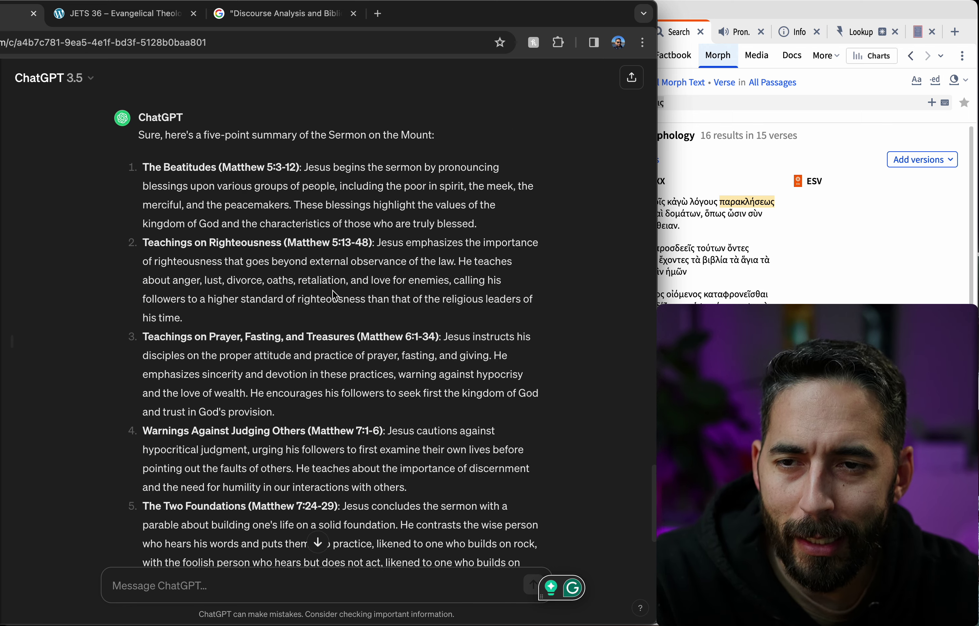
scroll(199, 353, down, 3)
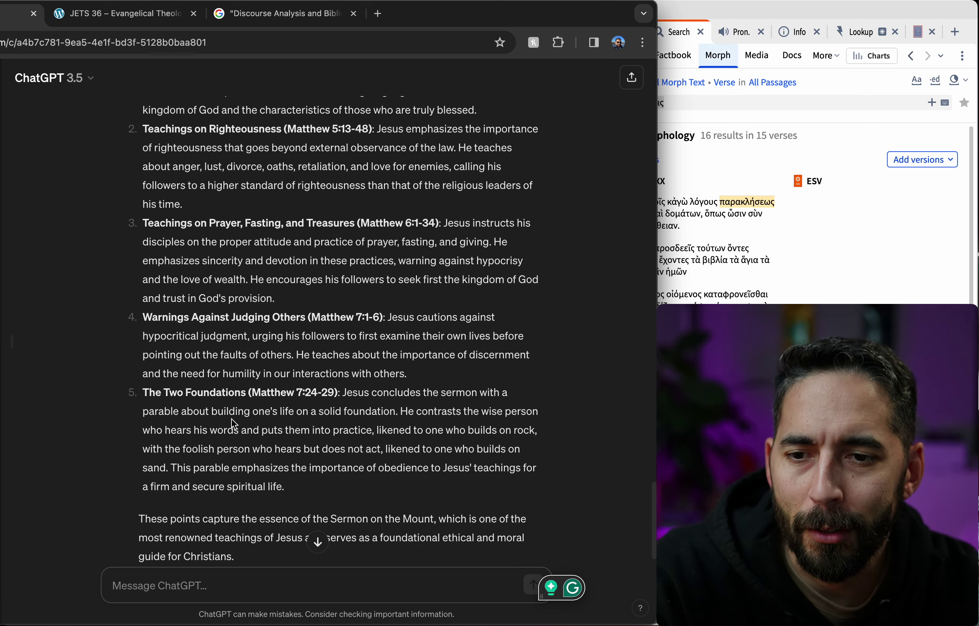
scroll(229, 421, up, 5)
scroll(229, 420, down, 5)
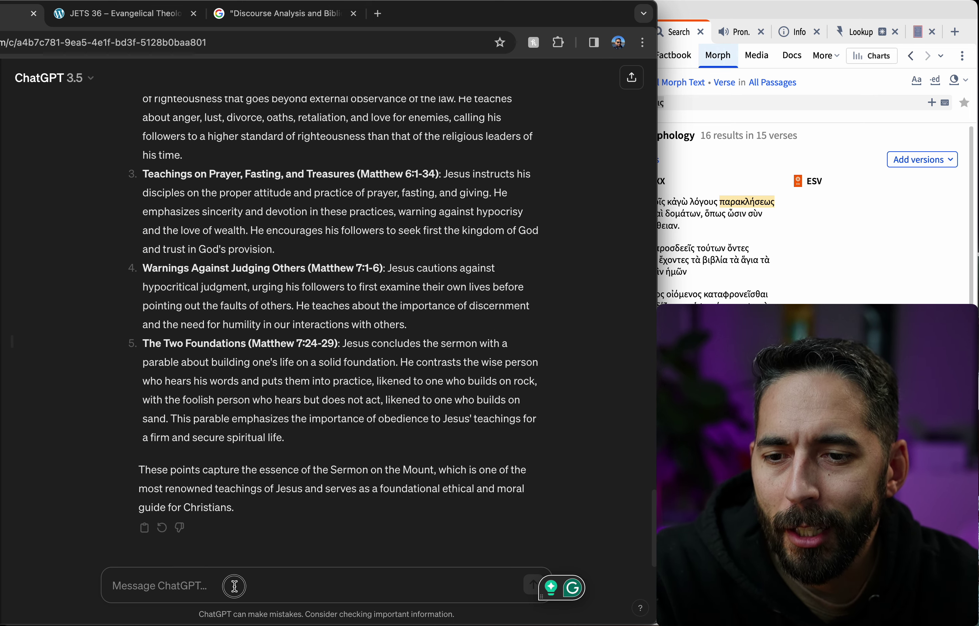
- Ask ChatGPT "Give me a teaching outline on the Sermon on the Mount"
text(Give me a teaching ou)
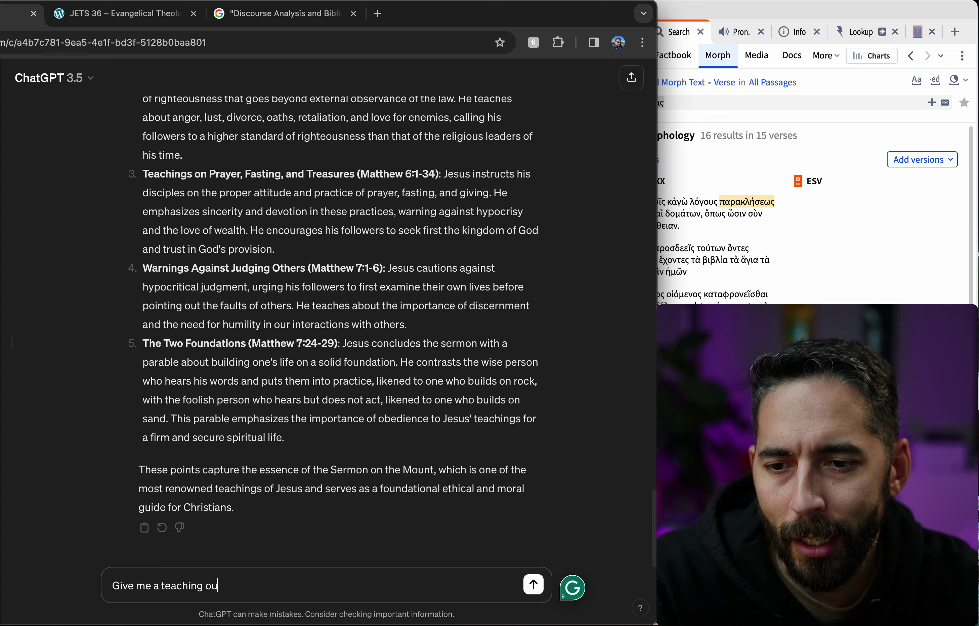
text(tline on the Sermon on the)
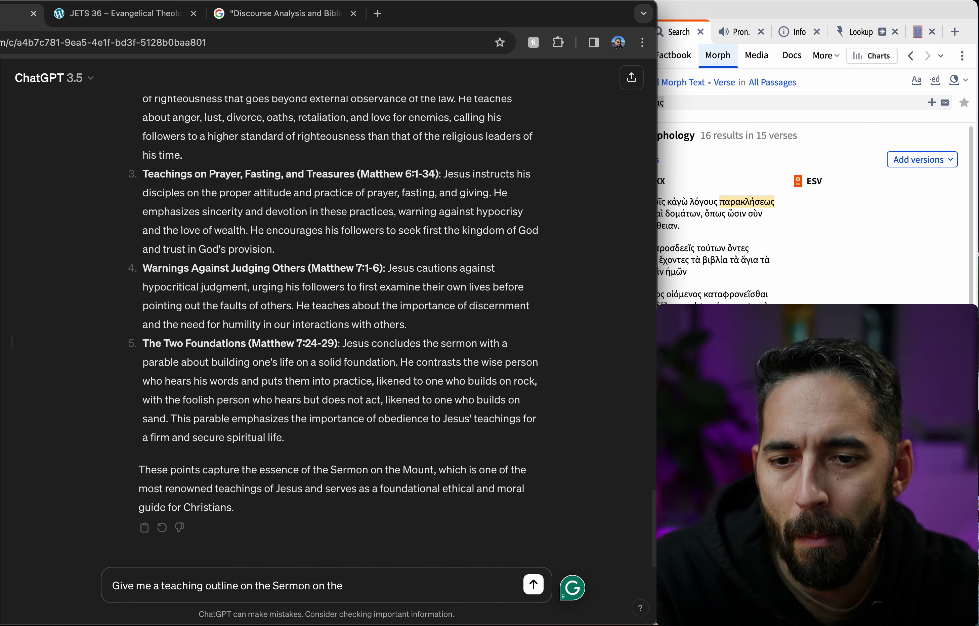
text( Mount)
key(Return)
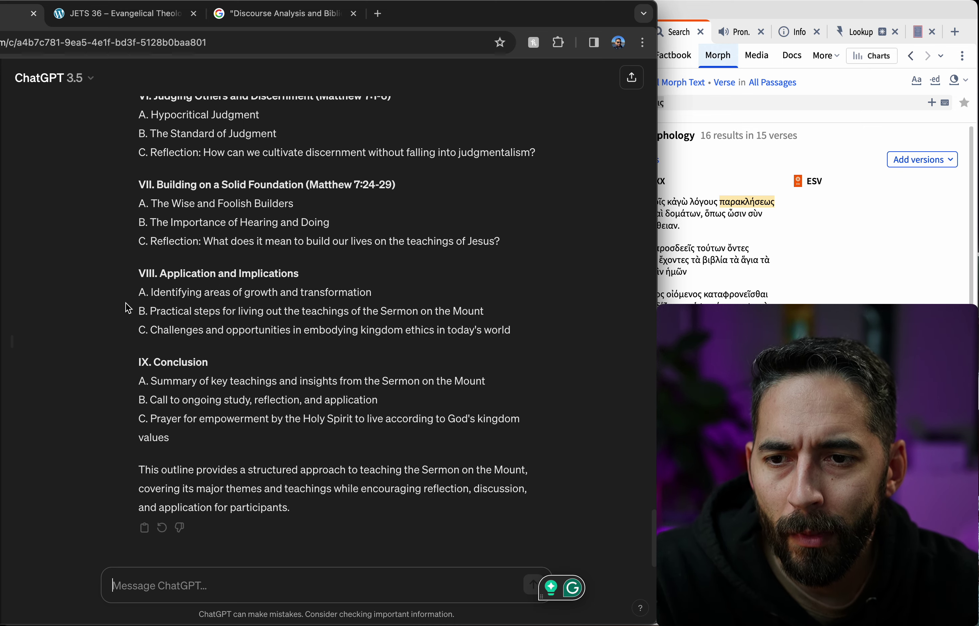
- Examine the Sermon on the Mount teaching outline from its introduction through its conclusion
scroll(286, 306, up, 5)
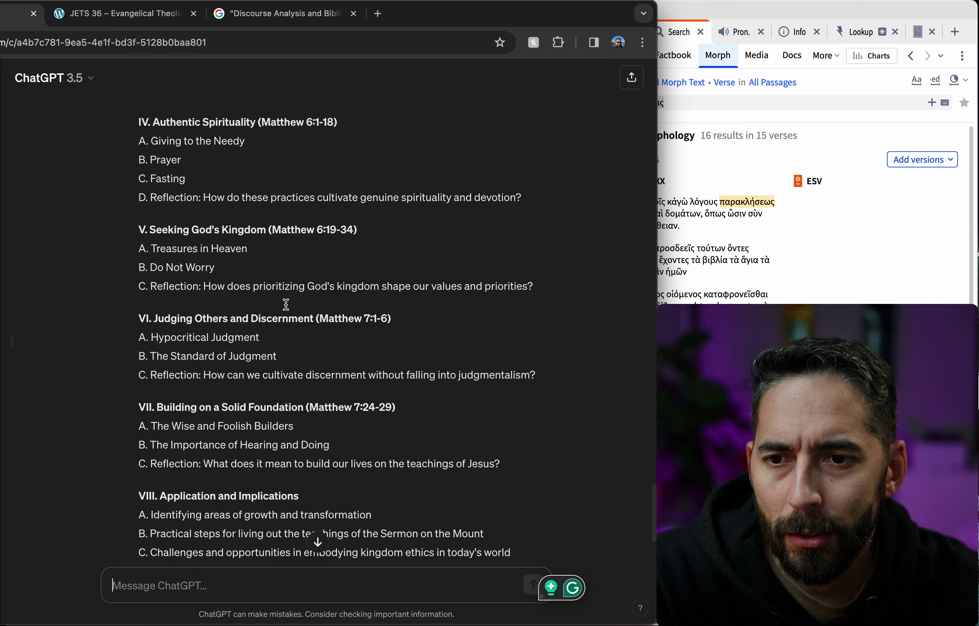
scroll(285, 304, up, 12)
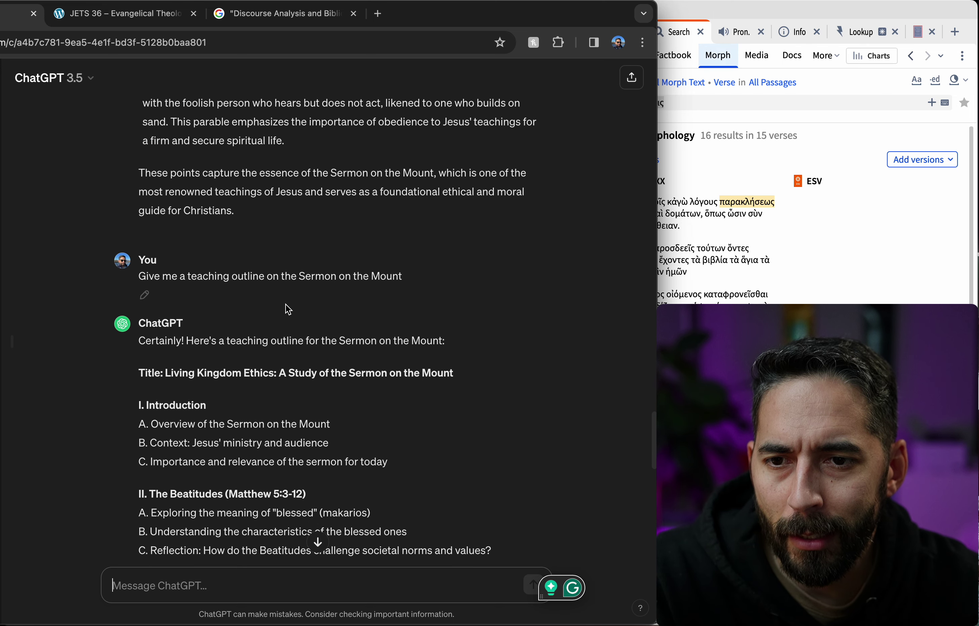
scroll(288, 310, down, 2)
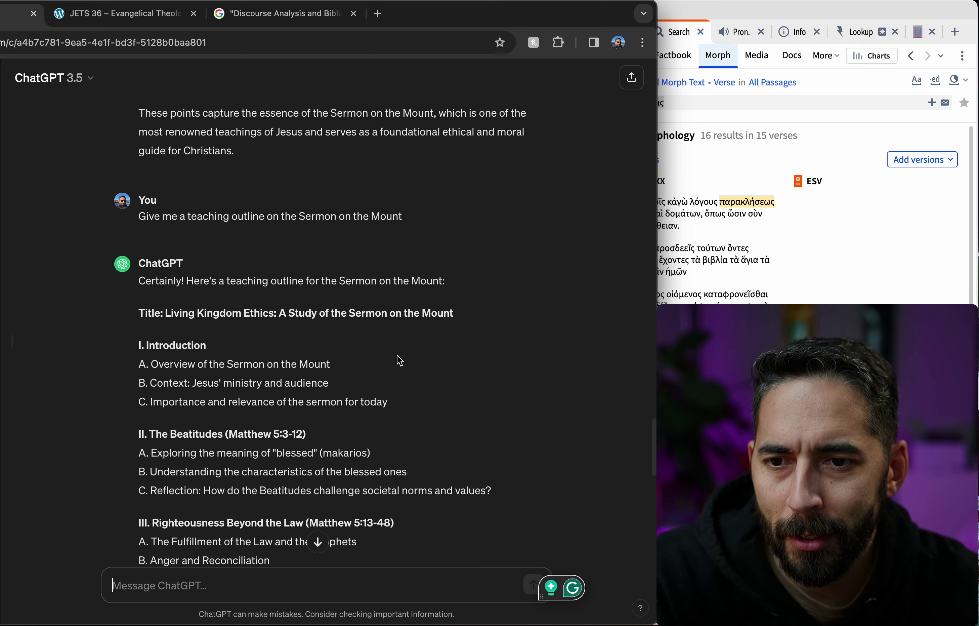
scroll(399, 358, down, 3)
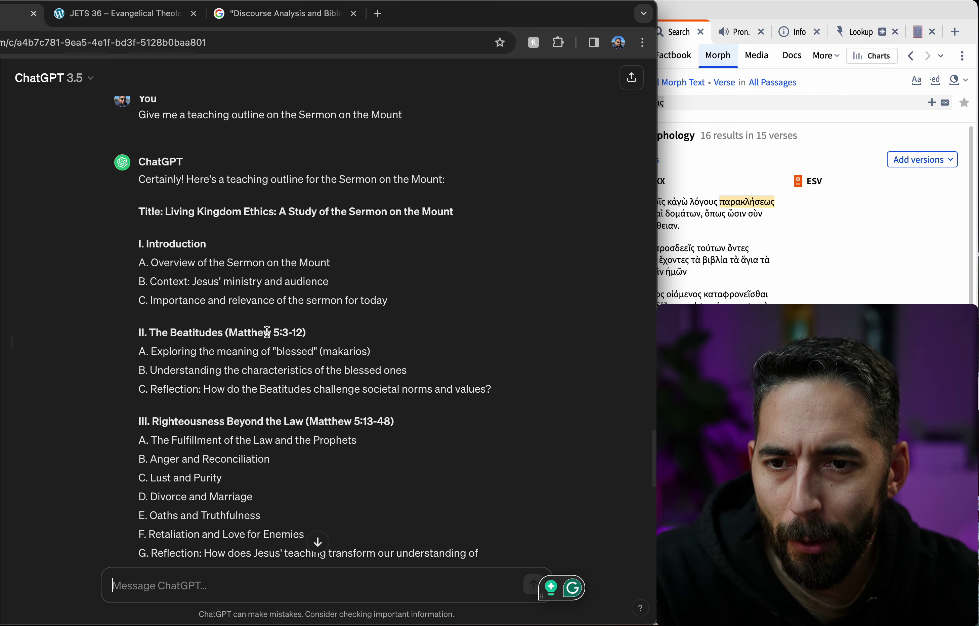
scroll(329, 342, down, 1)
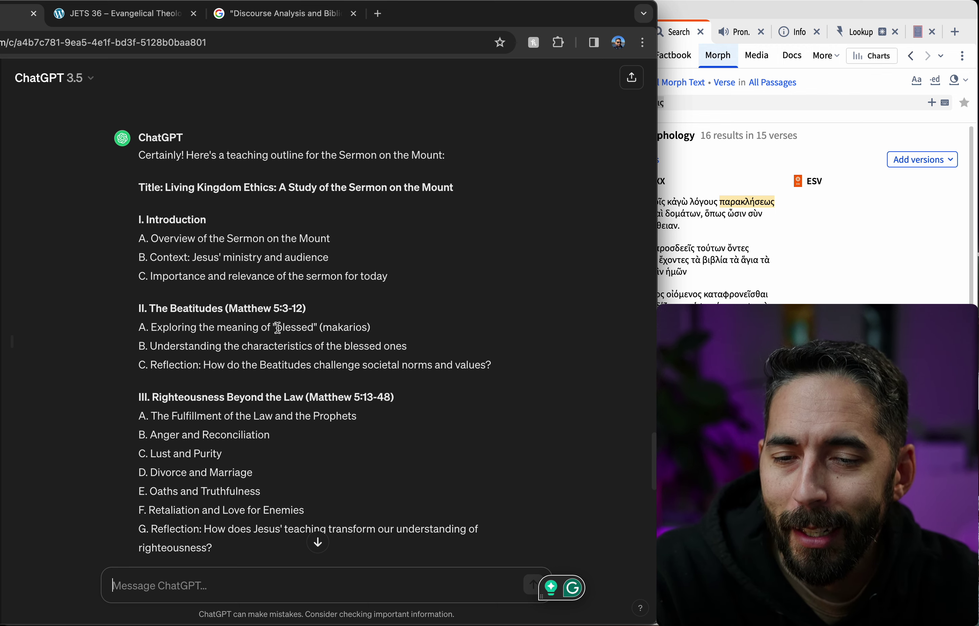
scroll(277, 328, down, 3)
scroll(276, 328, up, 2)
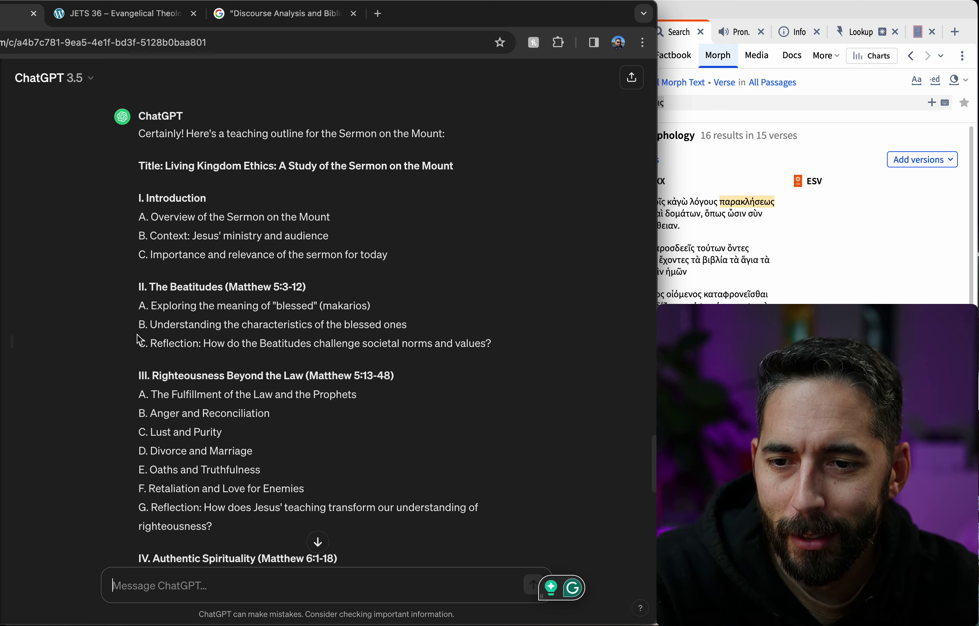
scroll(127, 329, down, 5)
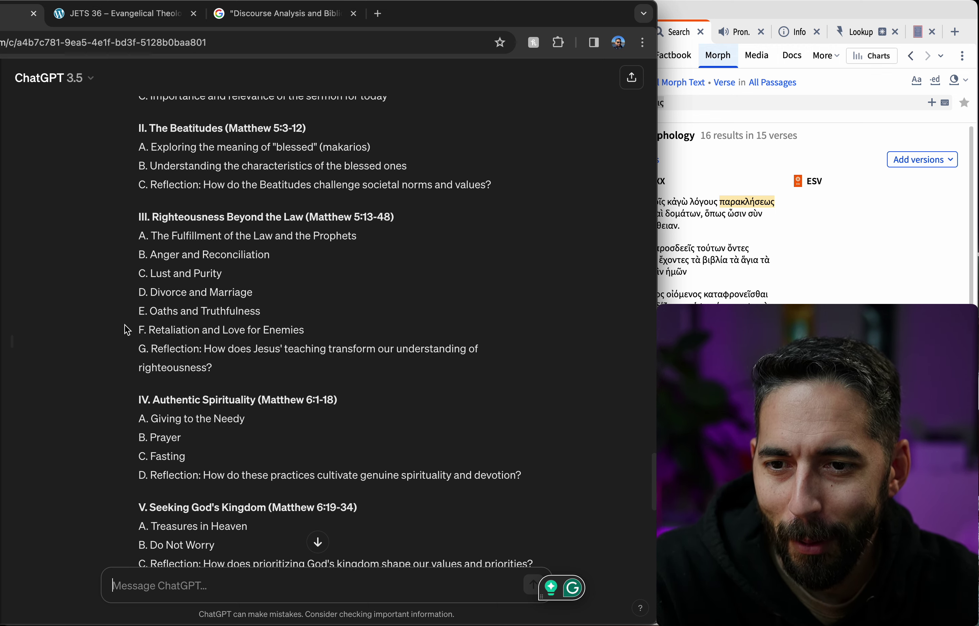
scroll(127, 329, down, 4)
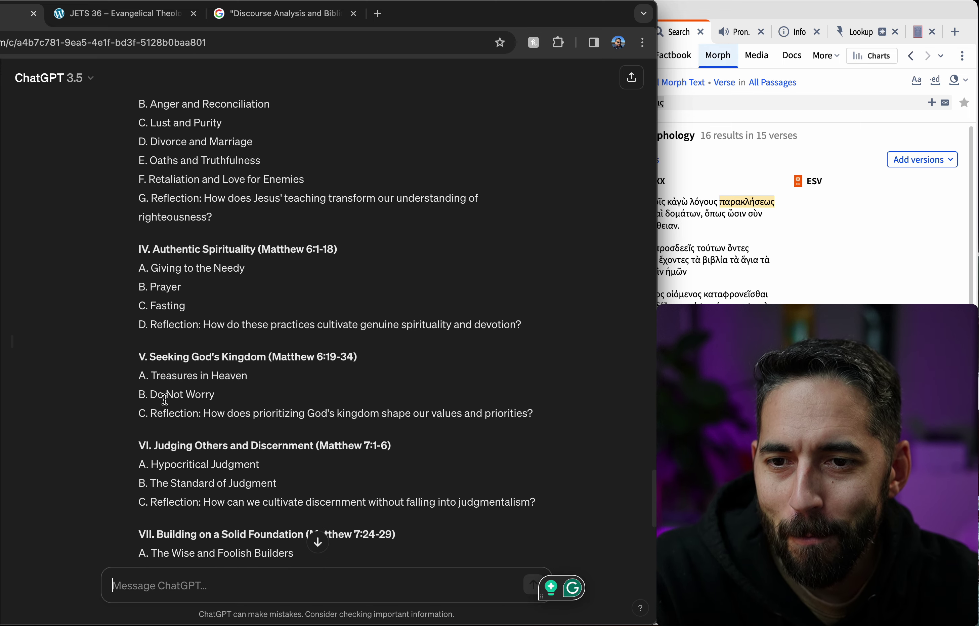
scroll(181, 395, down, 3)
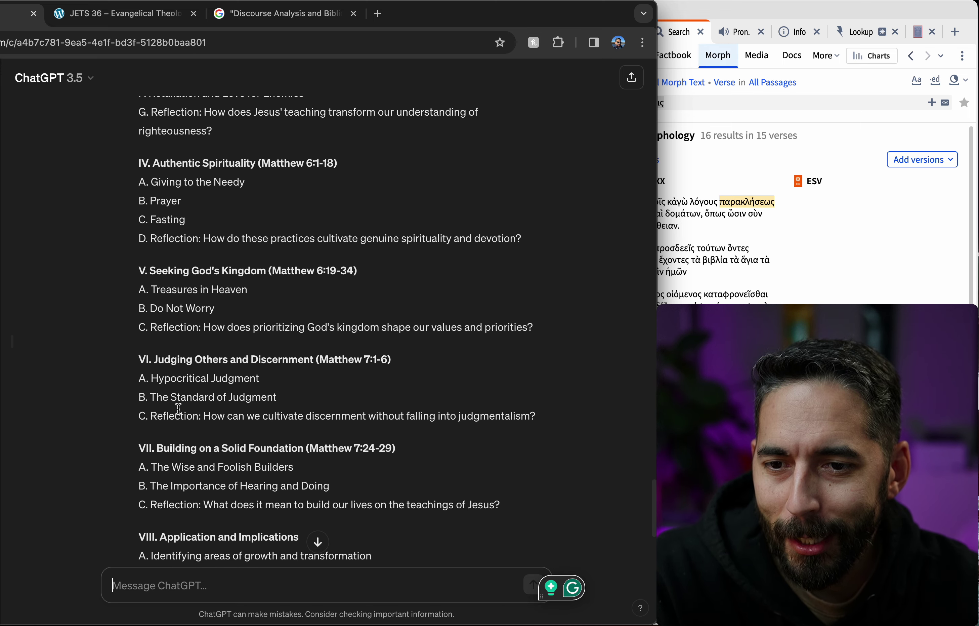
scroll(182, 410, down, 3)
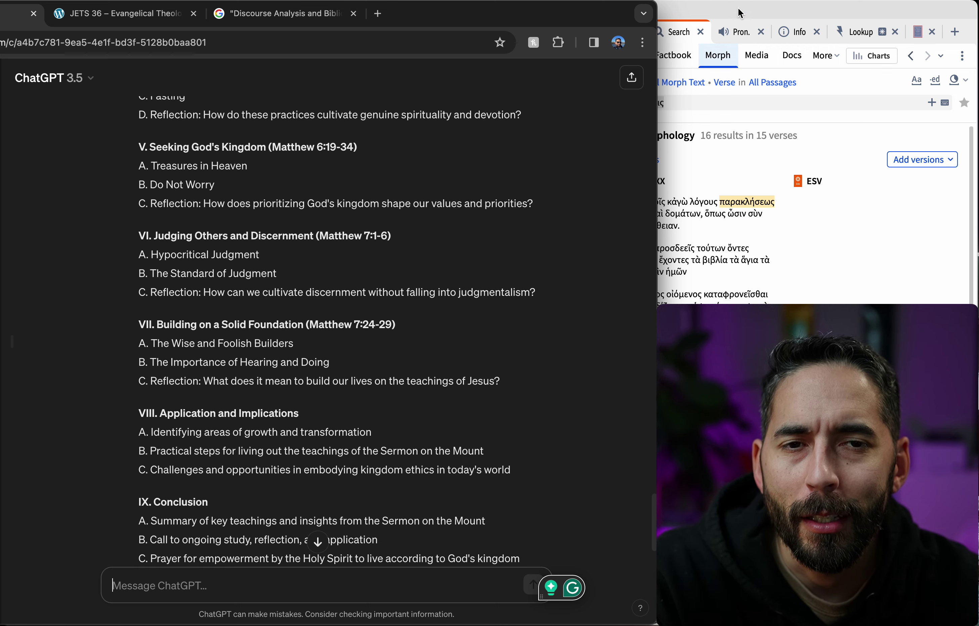
- Switch to Logos, look through the available workflows and guides, and open the Sermon Starter Guide
click(814, 17)
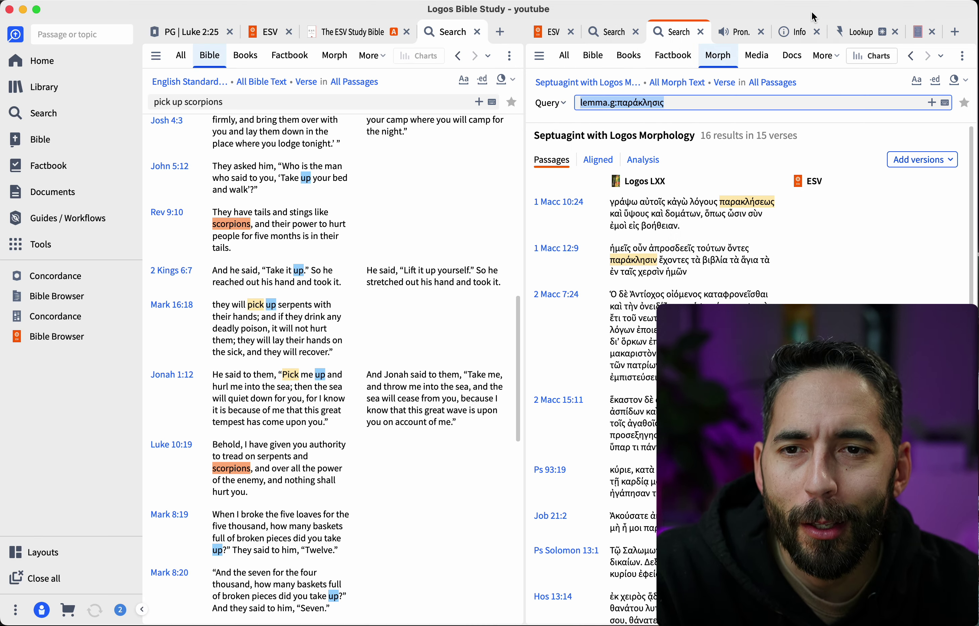
click(54, 218)
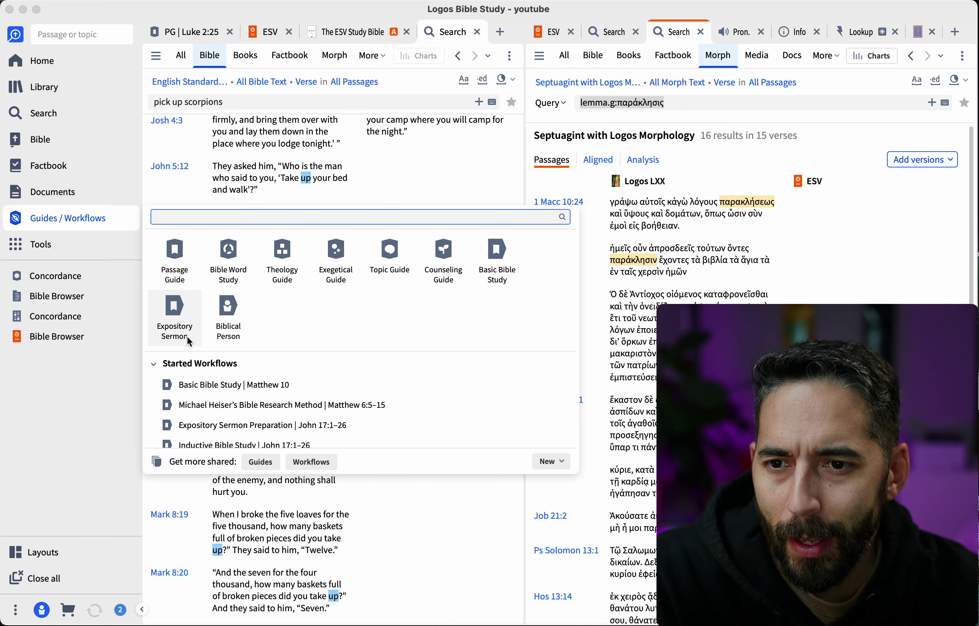
scroll(435, 328, down, 3)
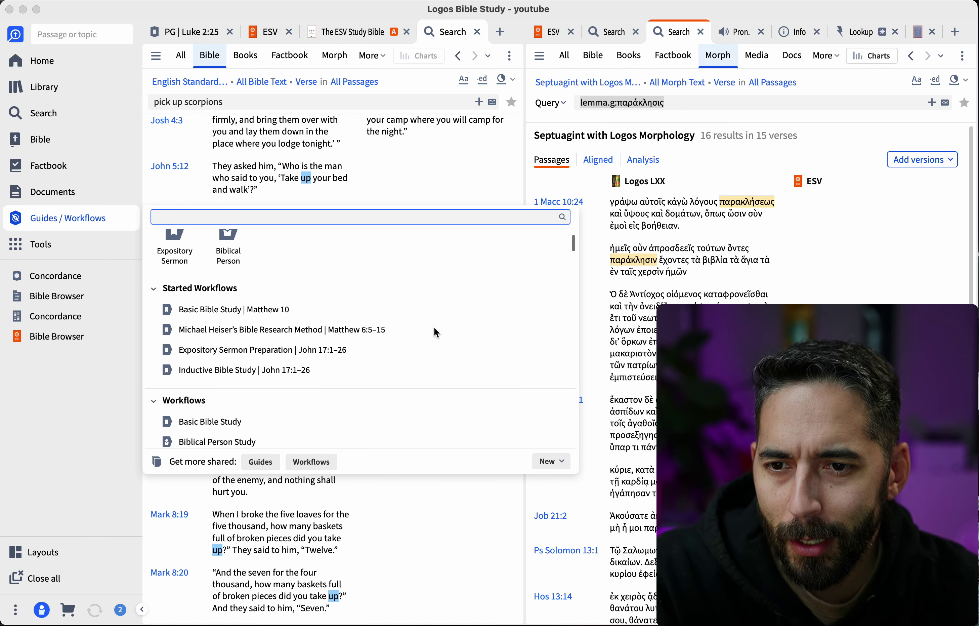
scroll(435, 328, down, 4)
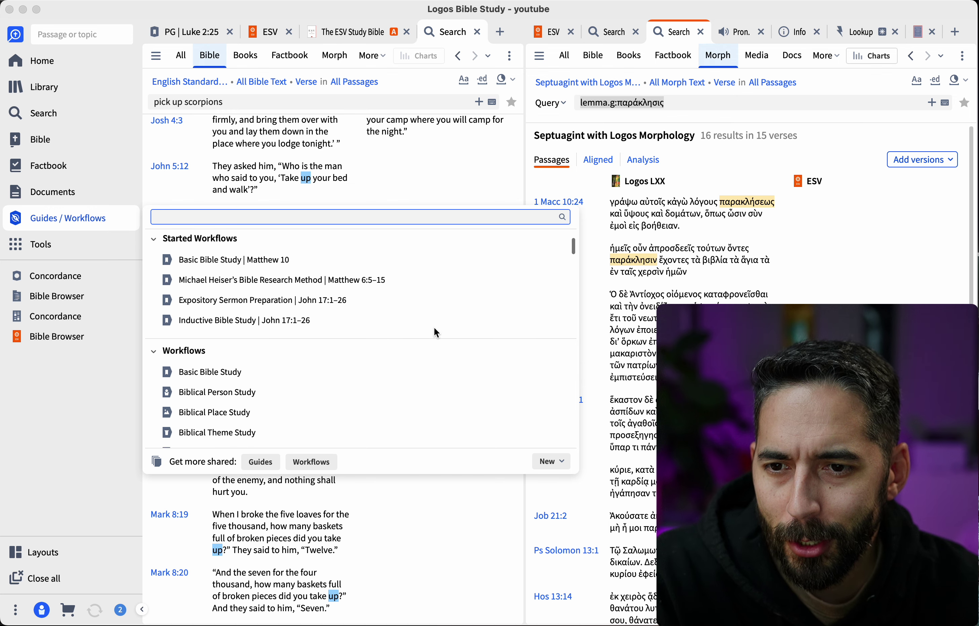
scroll(436, 332, down, 6)
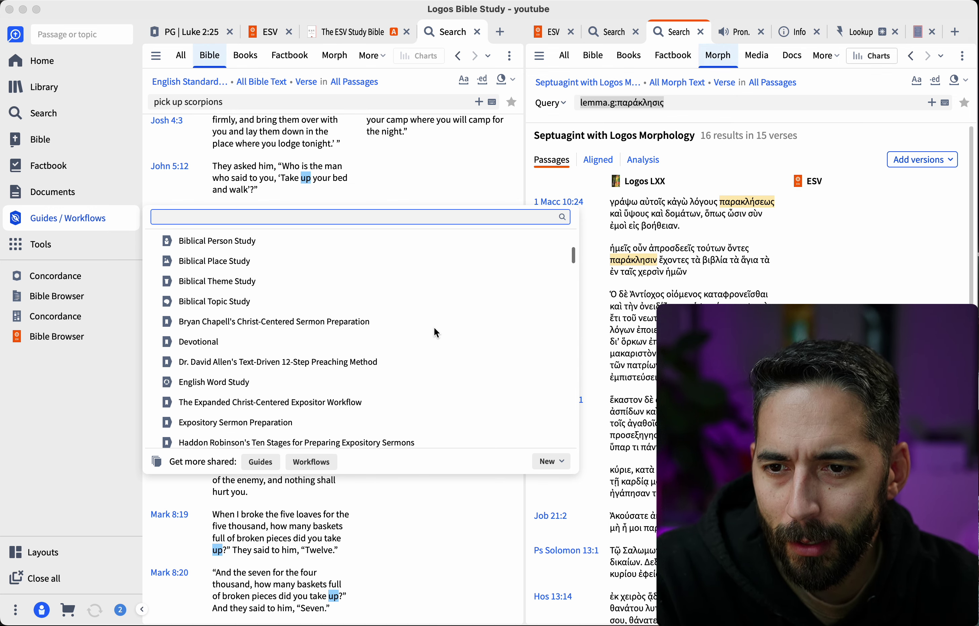
scroll(434, 328, down, 5)
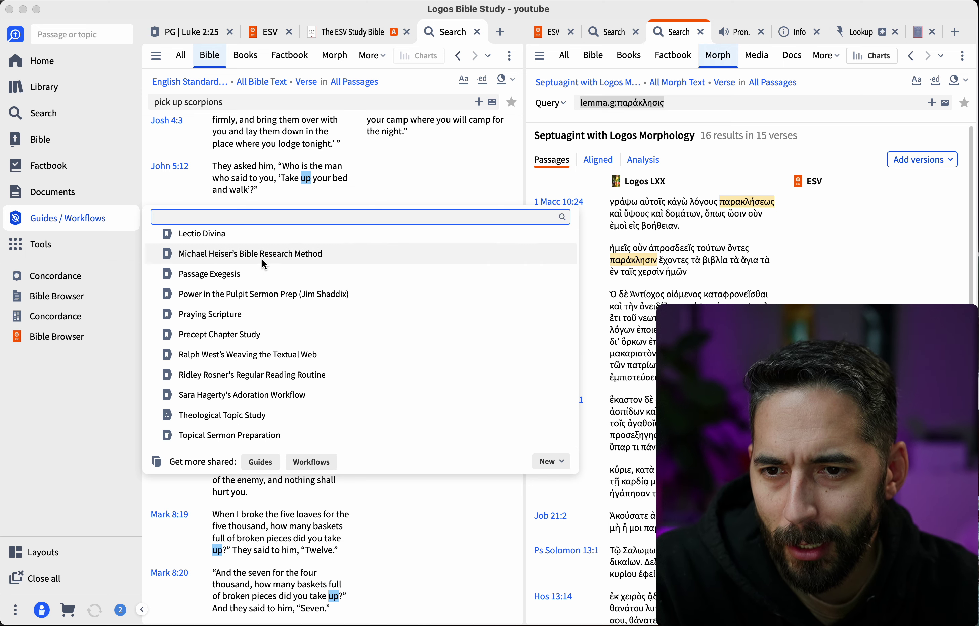
scroll(357, 304, down, 2)
scroll(357, 305, down, 1)
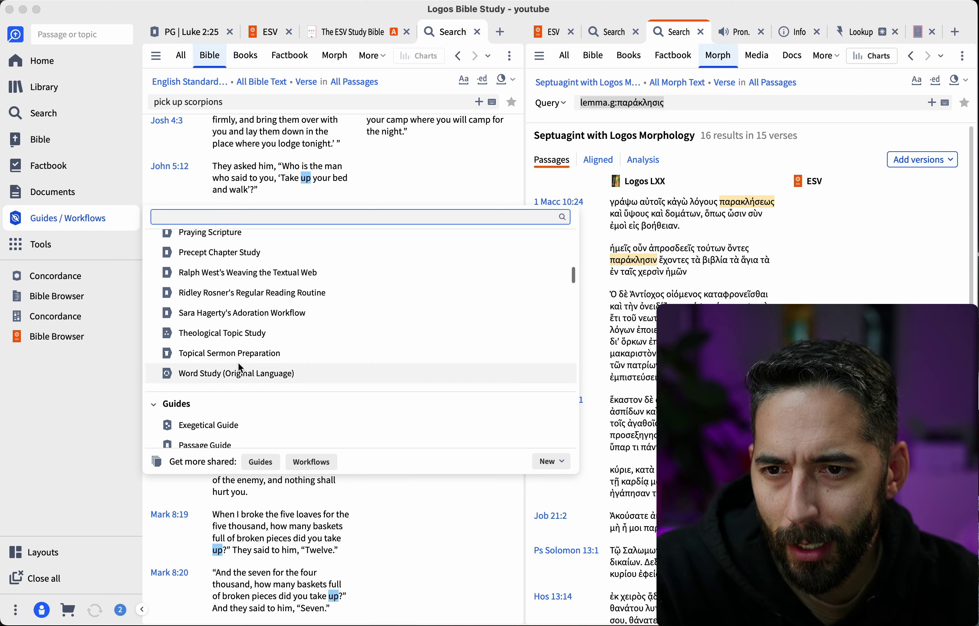
scroll(324, 340, down, 6)
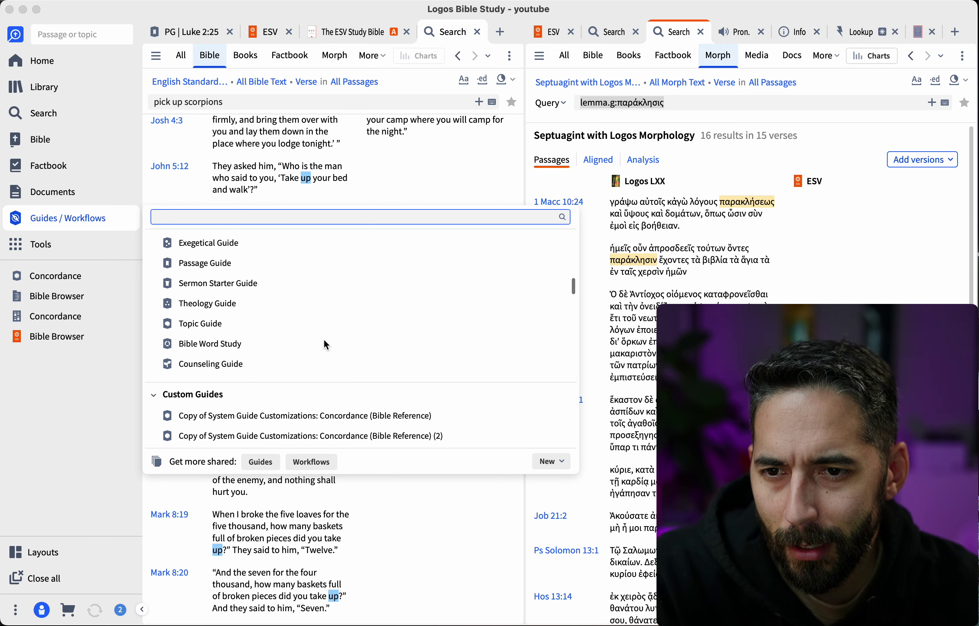
click(220, 284)
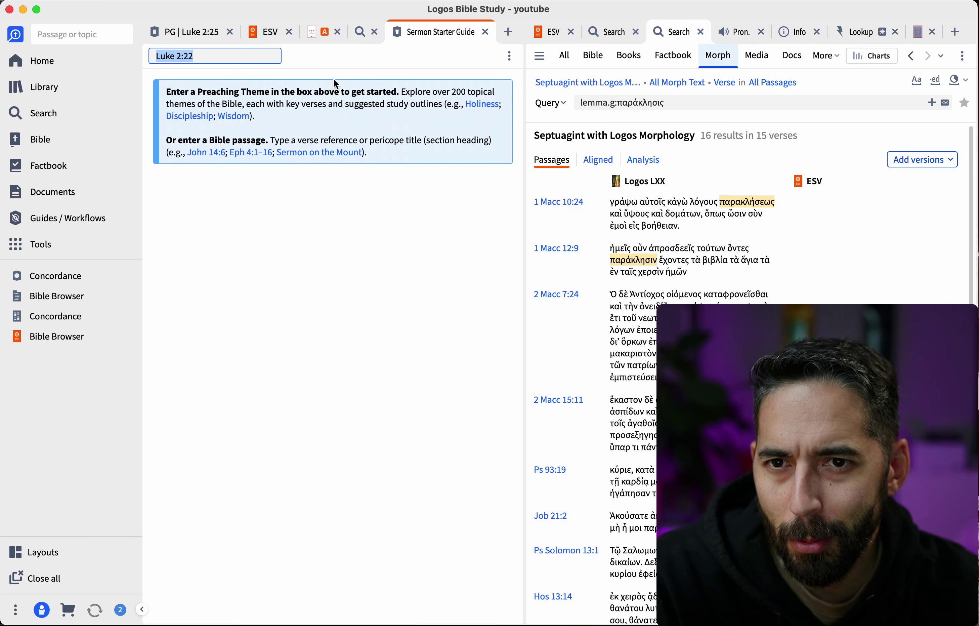
- Run the Sermon Starter Guide on "Sermon on the mount" in place of the Luke passage
click(215, 60)
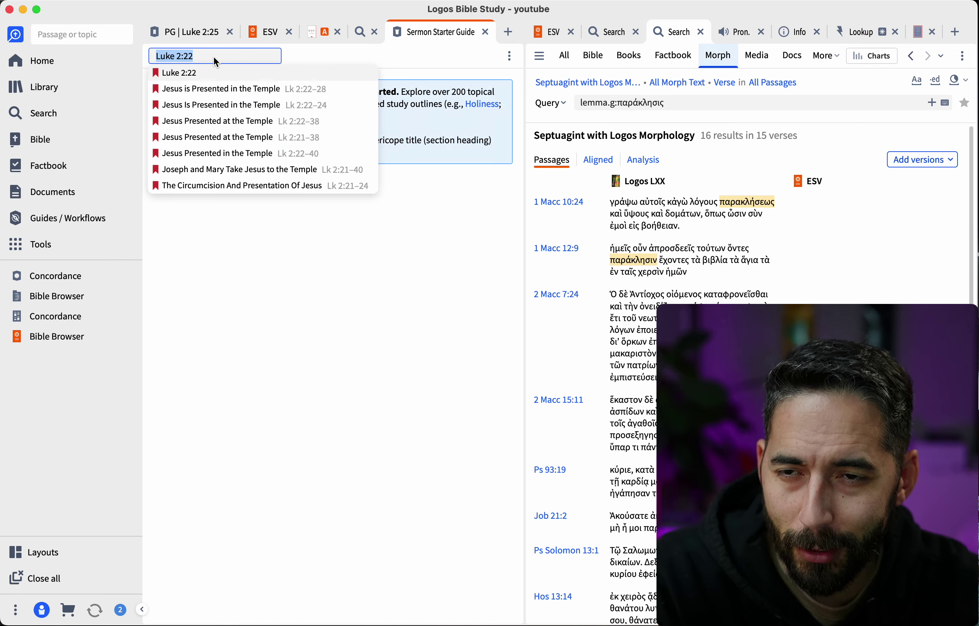
key(BackSpace)
text(S)
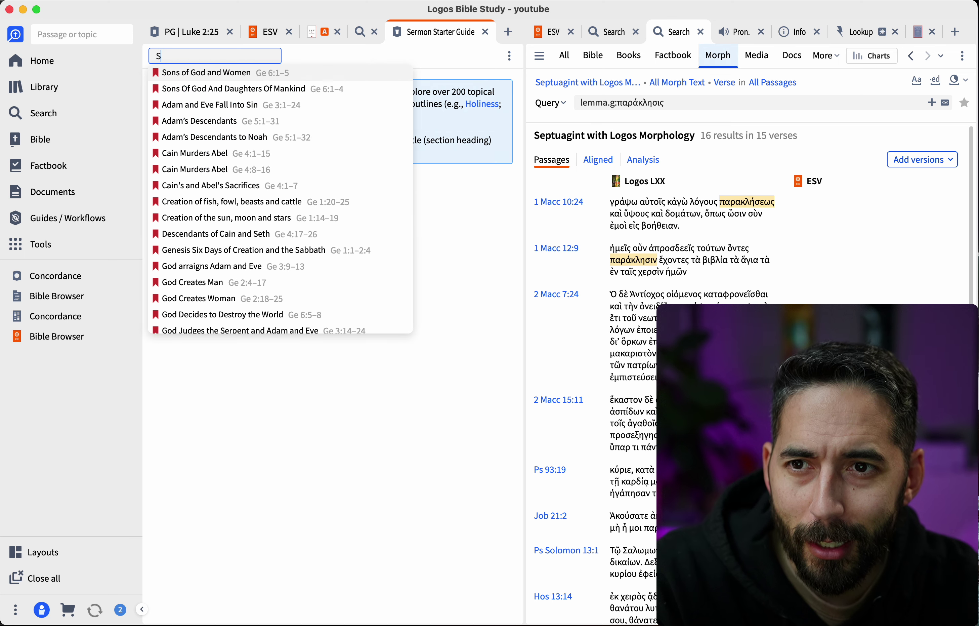
text(ermon)
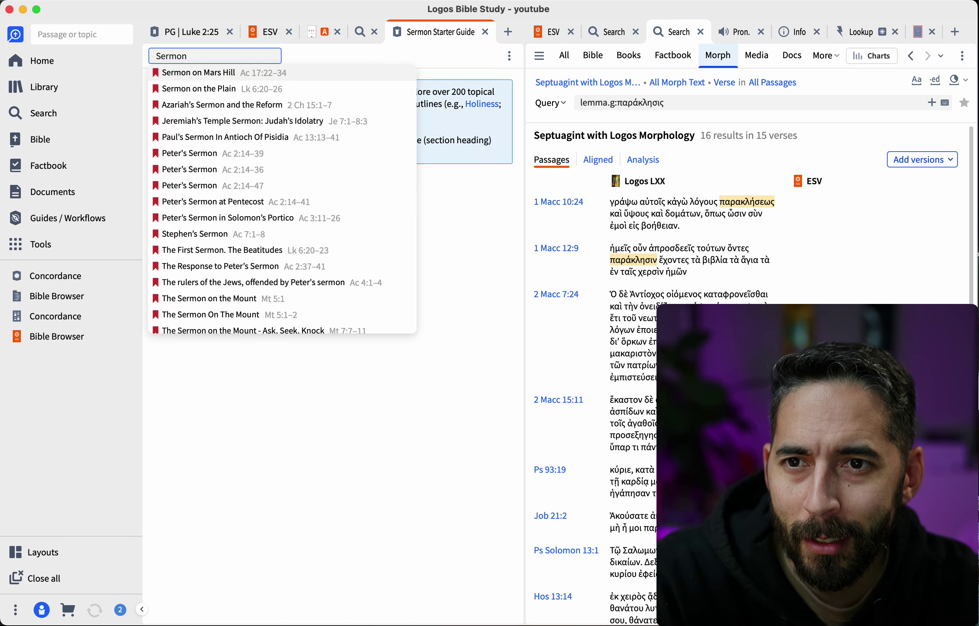
text( on)
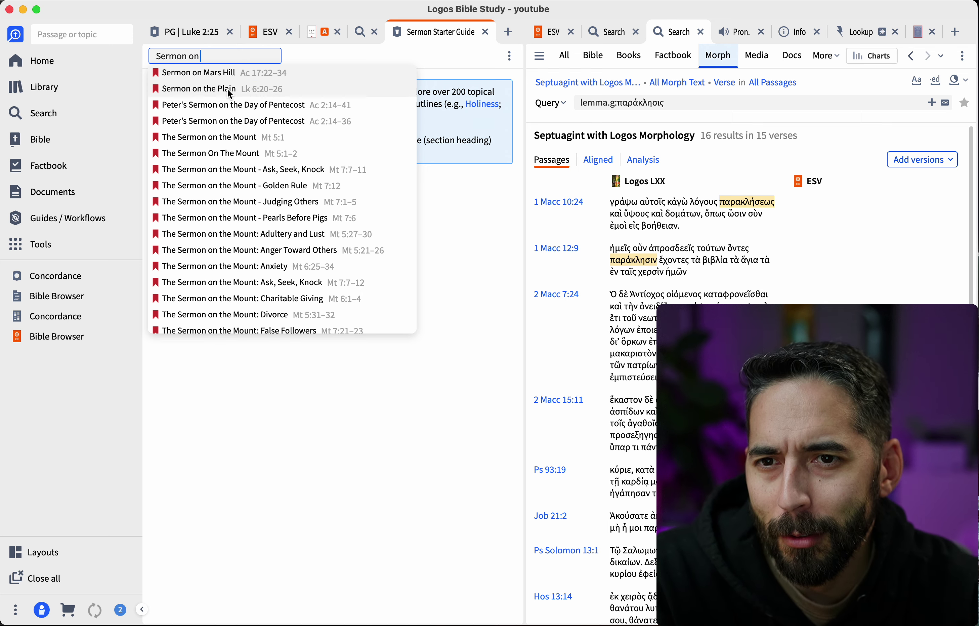
text( the mount)
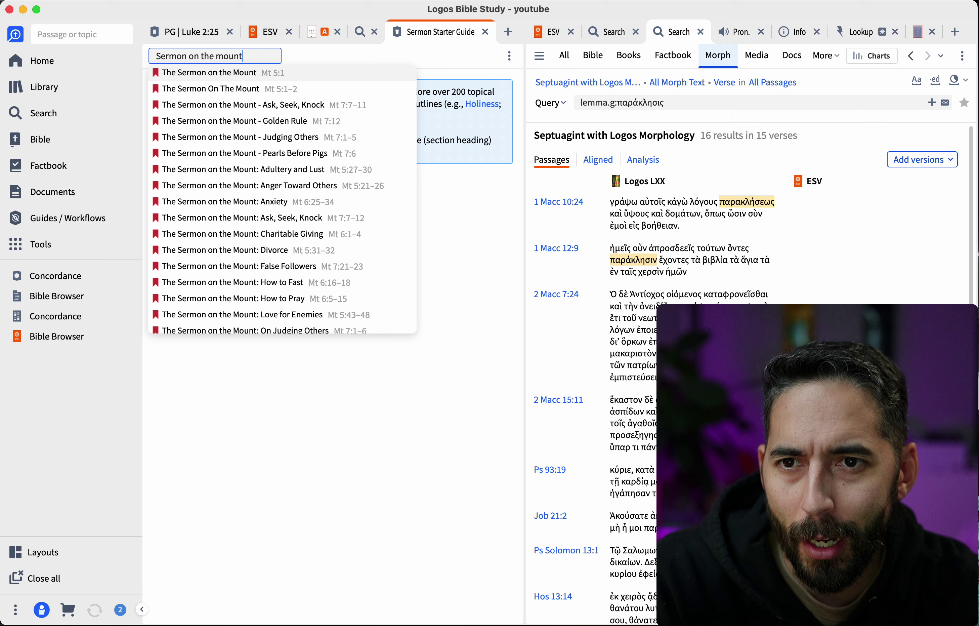
key(Return)
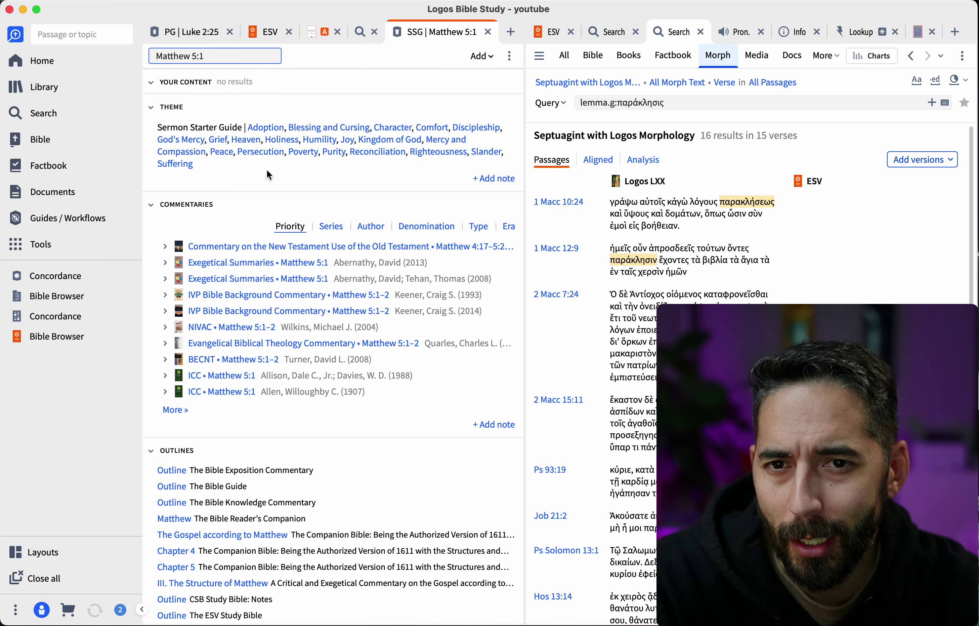
- Open the guide for the Discipleship theme and look through its passages, preaching books, thematic outlines and sermons
click(484, 128)
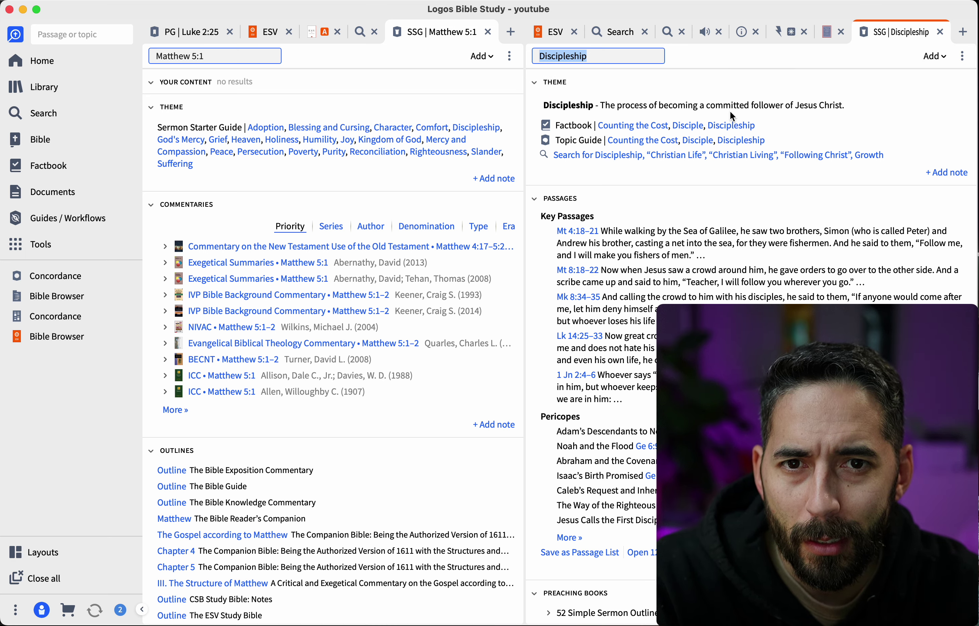
scroll(862, 106, down, 2)
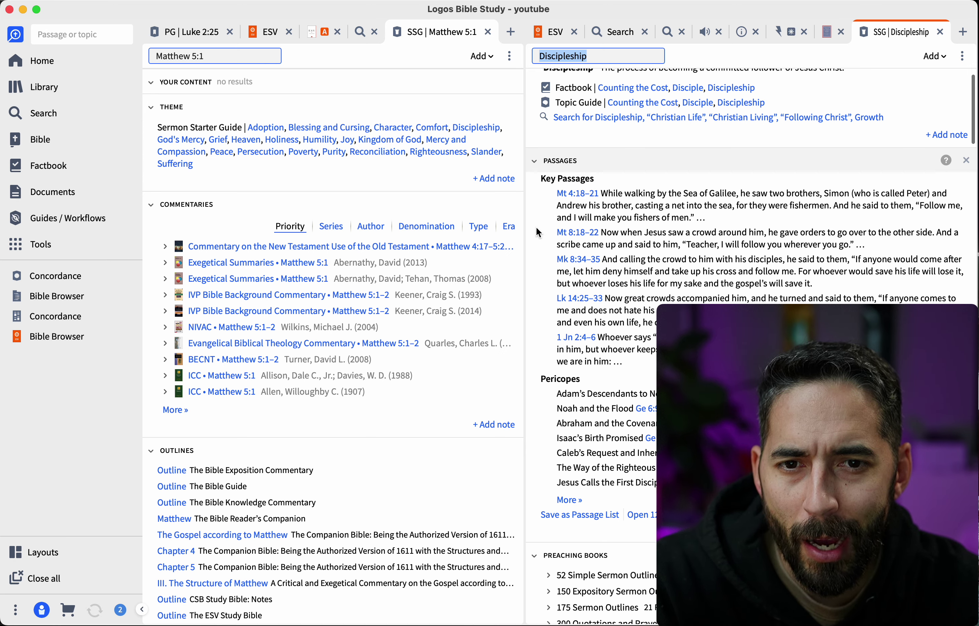
scroll(577, 220, down, 10)
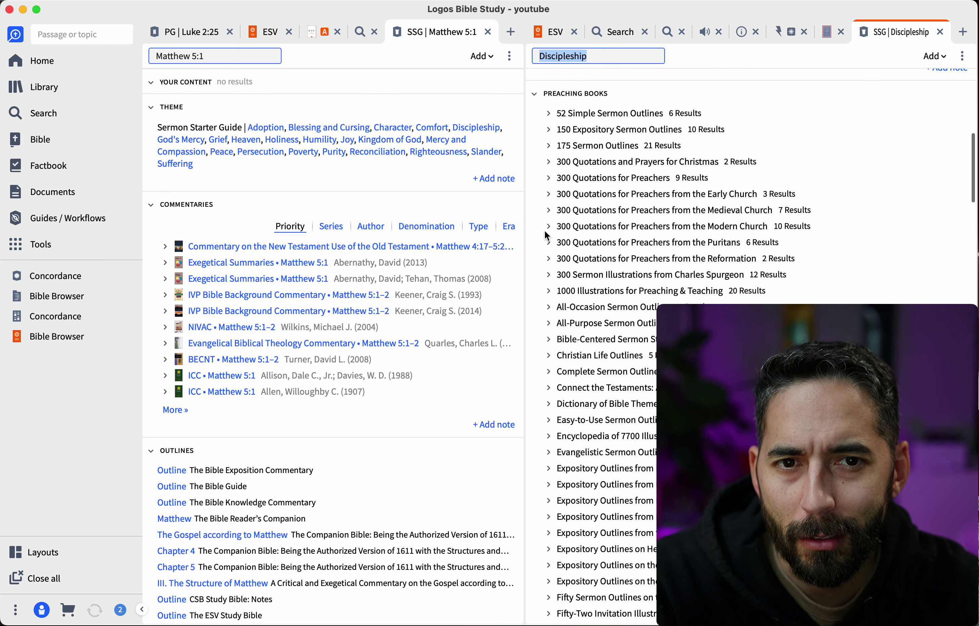
scroll(546, 236, down, 15)
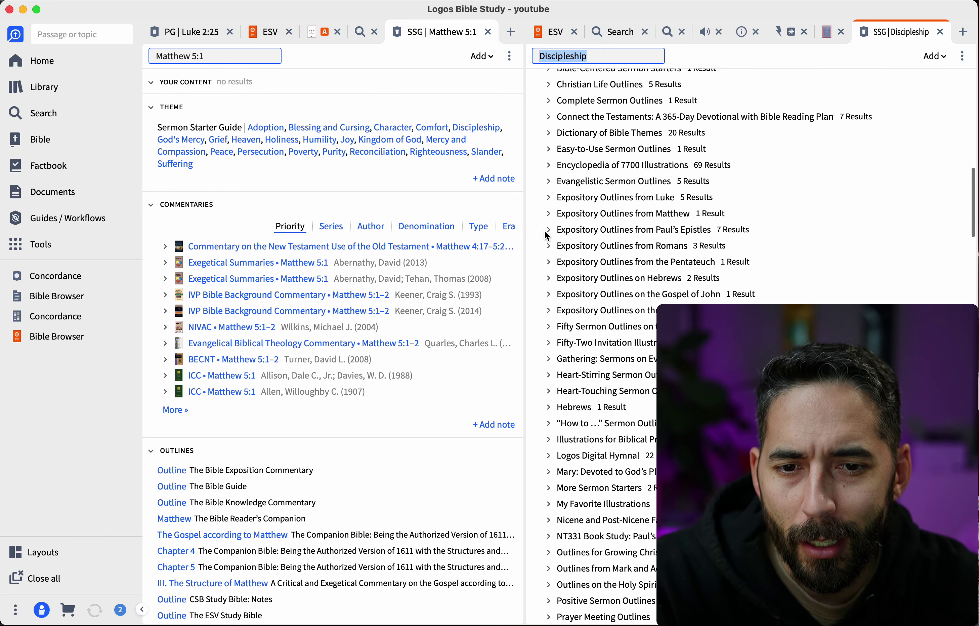
scroll(547, 235, down, 5)
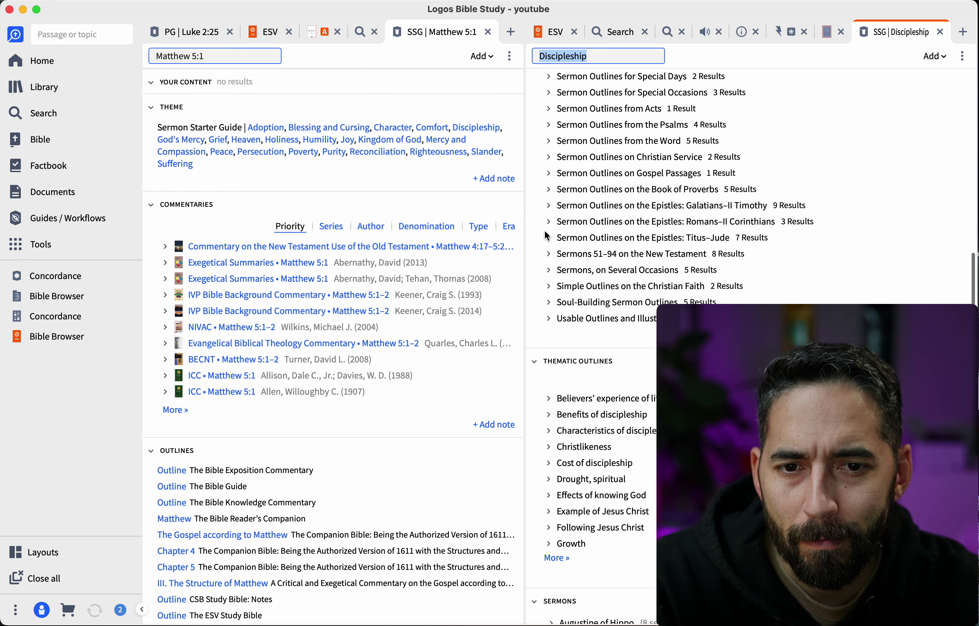
scroll(547, 235, down, 5)
scroll(547, 236, down, 2)
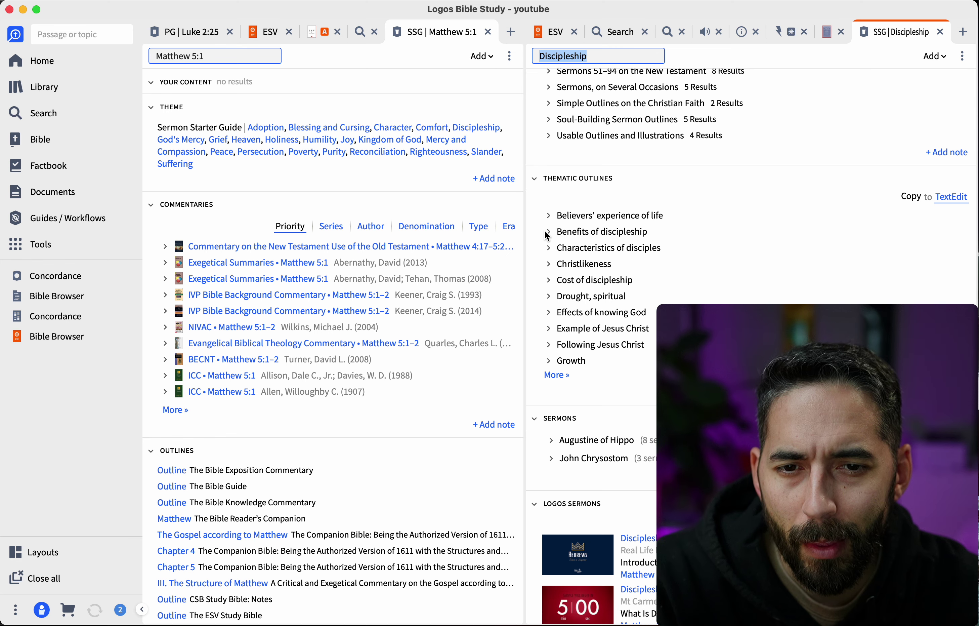
scroll(547, 236, down, 7)
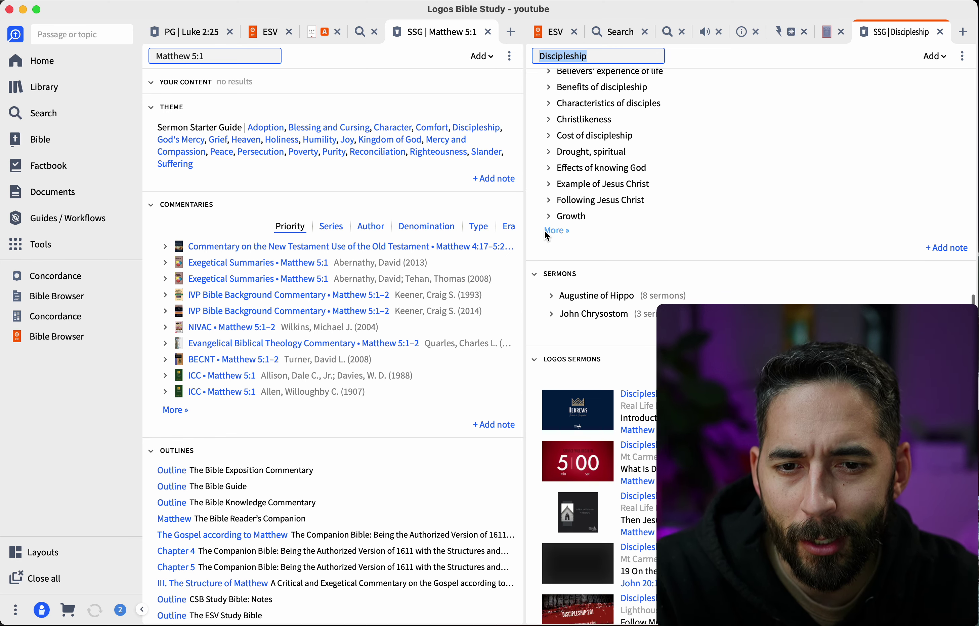
scroll(544, 230, up, 20)
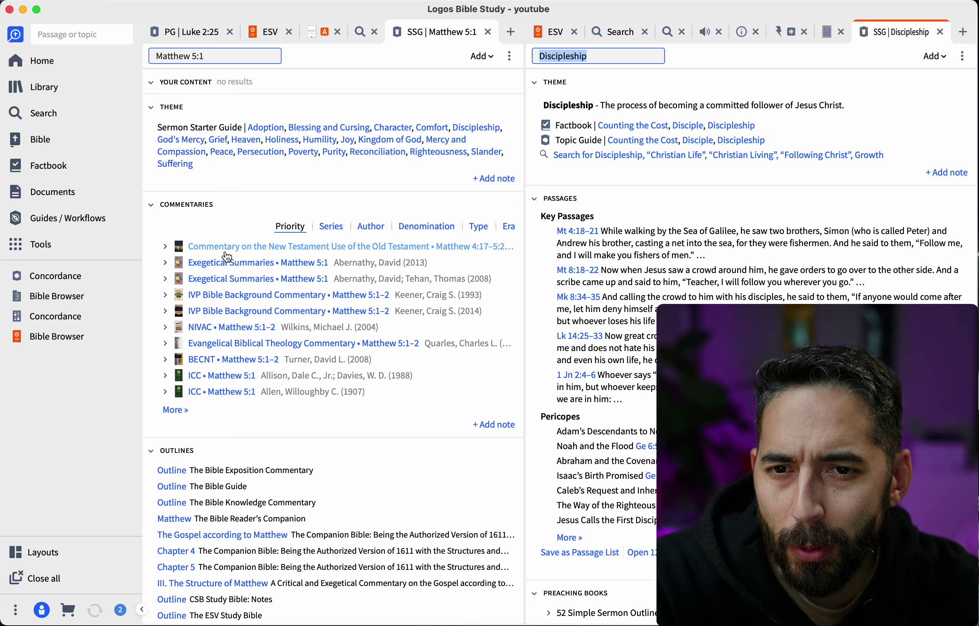
- Expand the Sermon on the Mount thematic outline in the Matthew 5:1 guide, read it through, and collapse it again
mouse_move(215, 241)
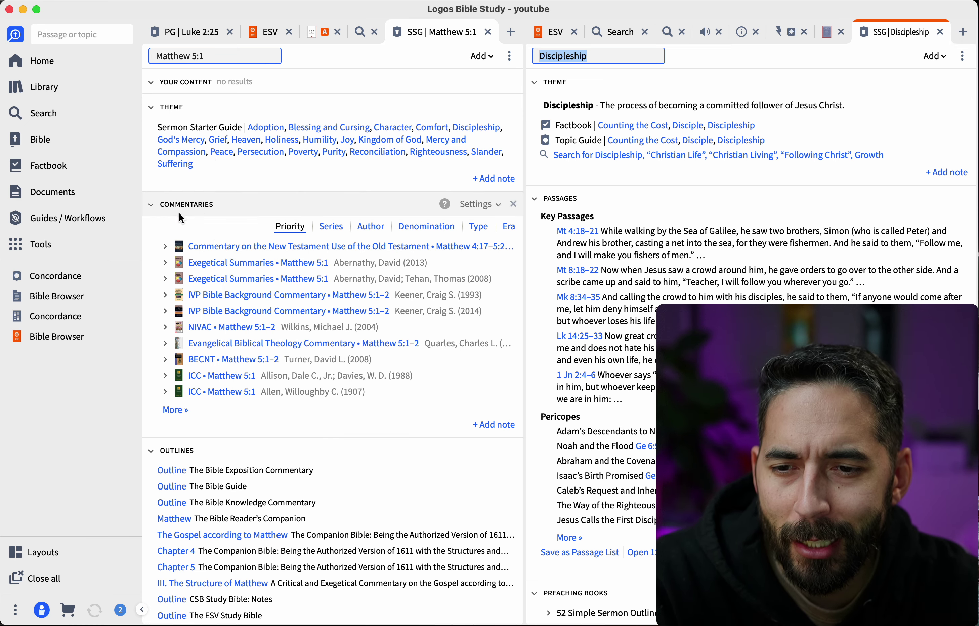
scroll(267, 317, down, 10)
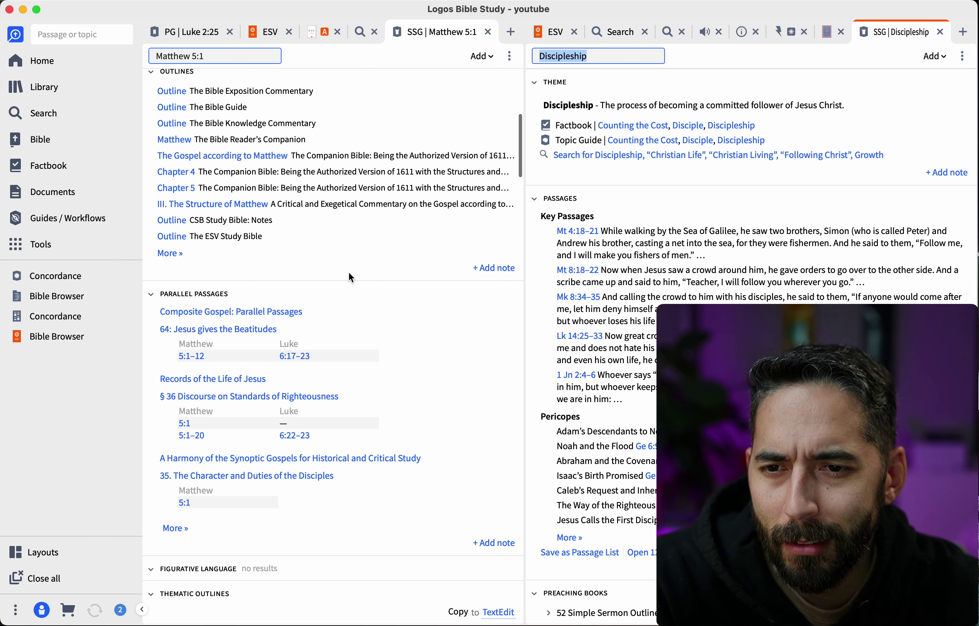
scroll(349, 273, down, 6)
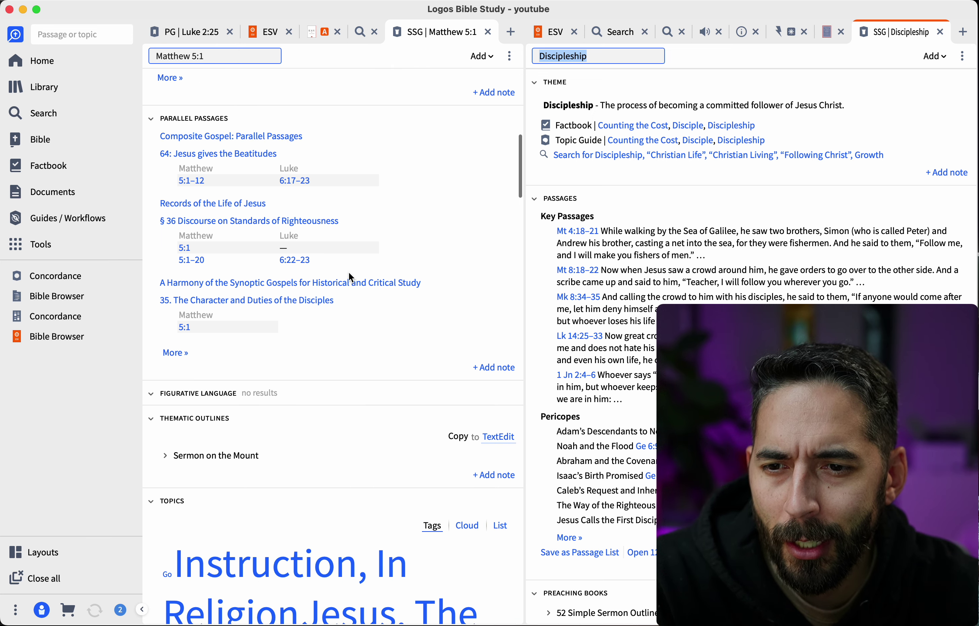
scroll(348, 271, down, 5)
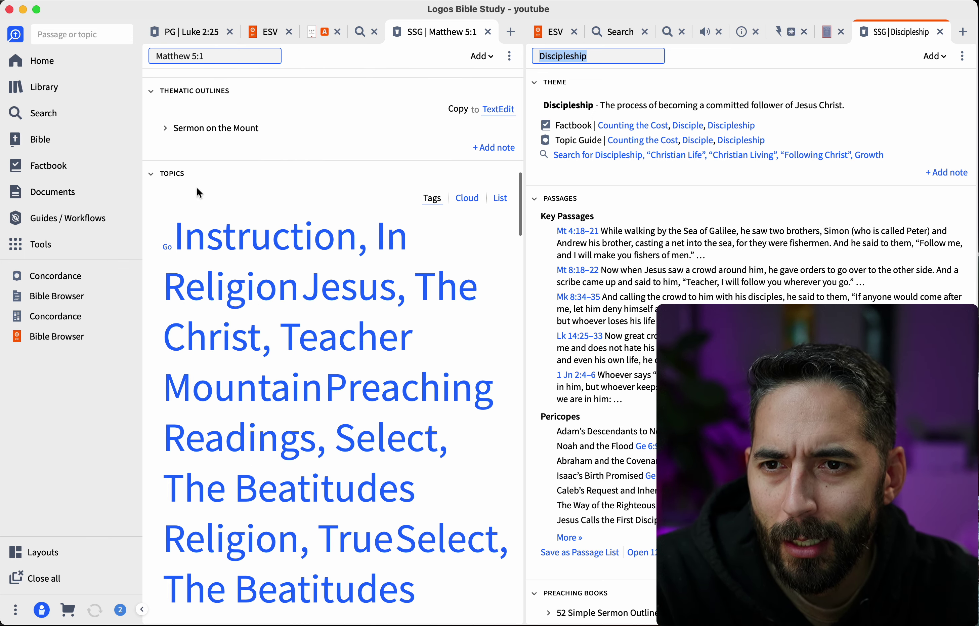
click(165, 129)
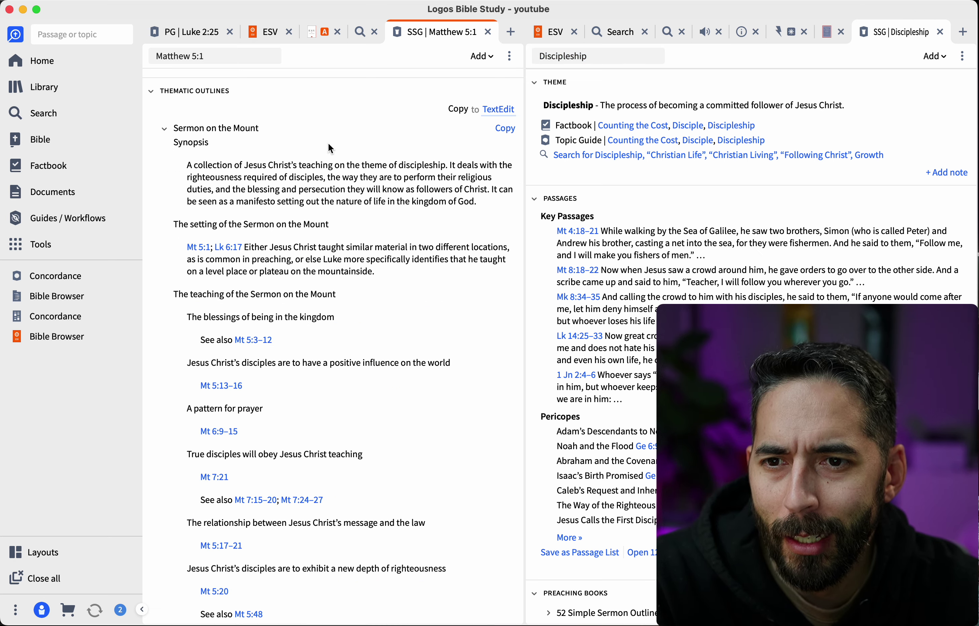
scroll(208, 153, down, 4)
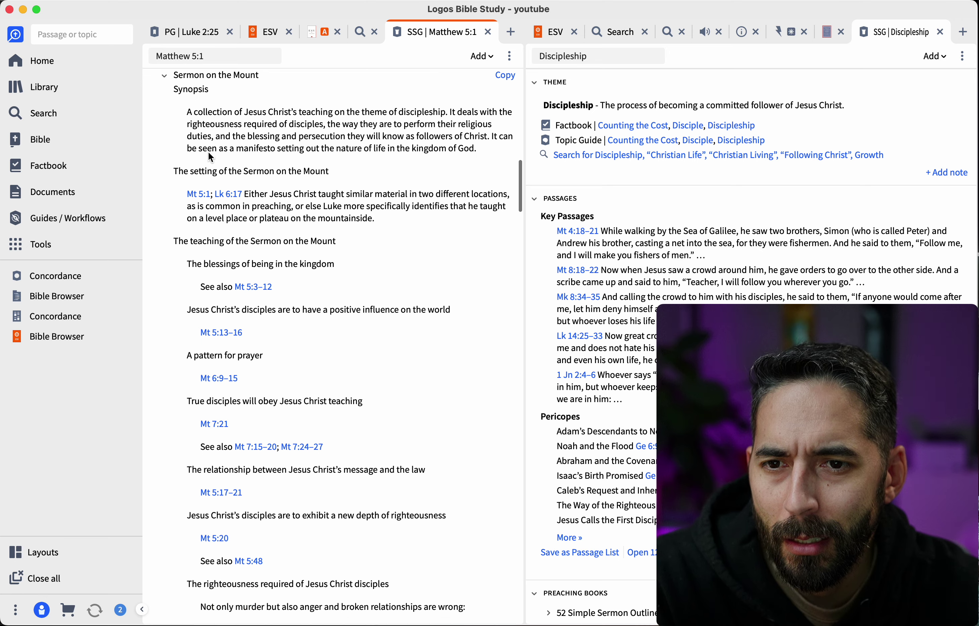
scroll(209, 153, down, 1)
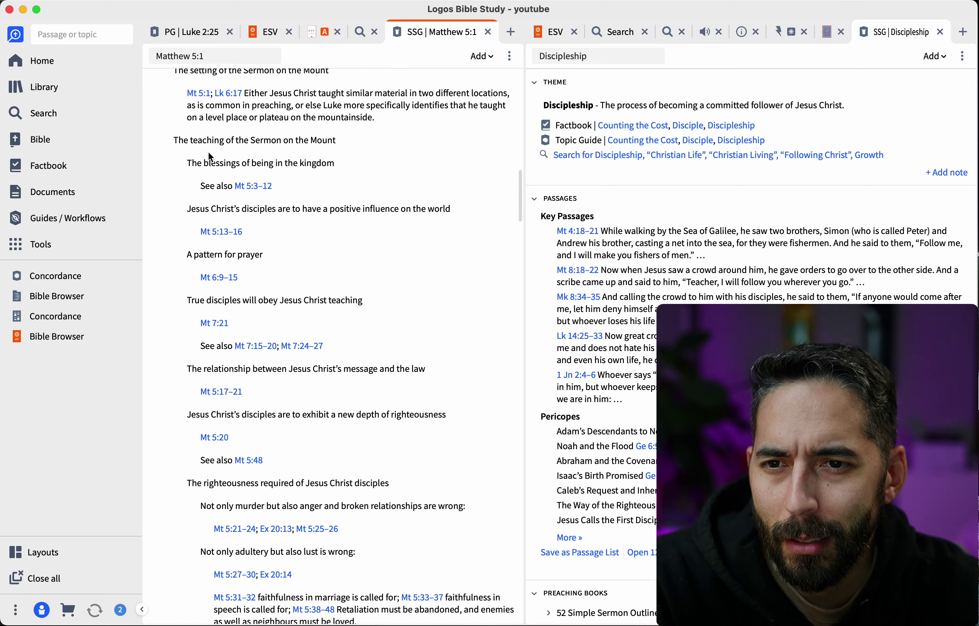
scroll(189, 241, down, 15)
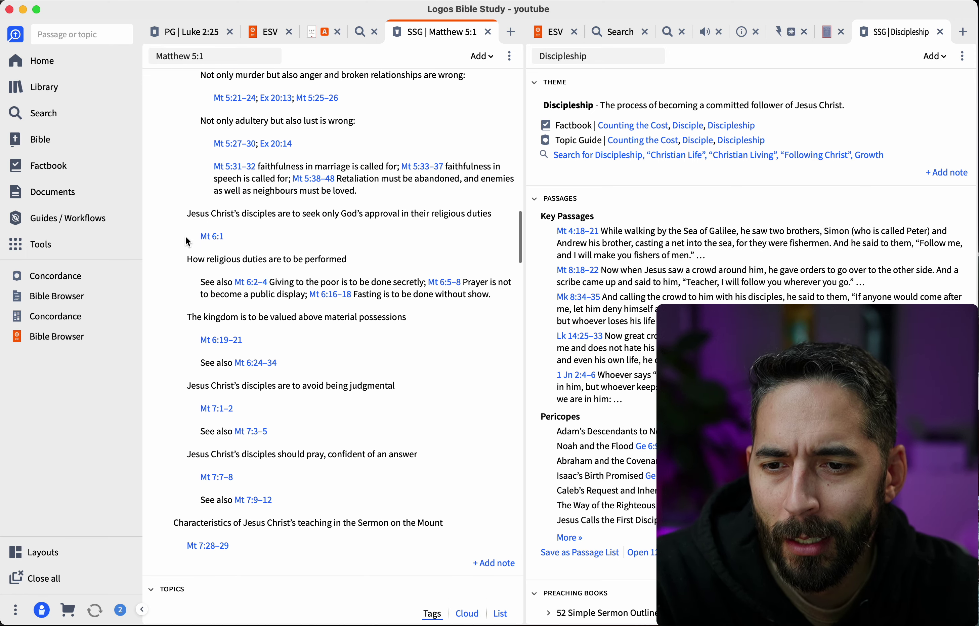
scroll(185, 238, up, 15)
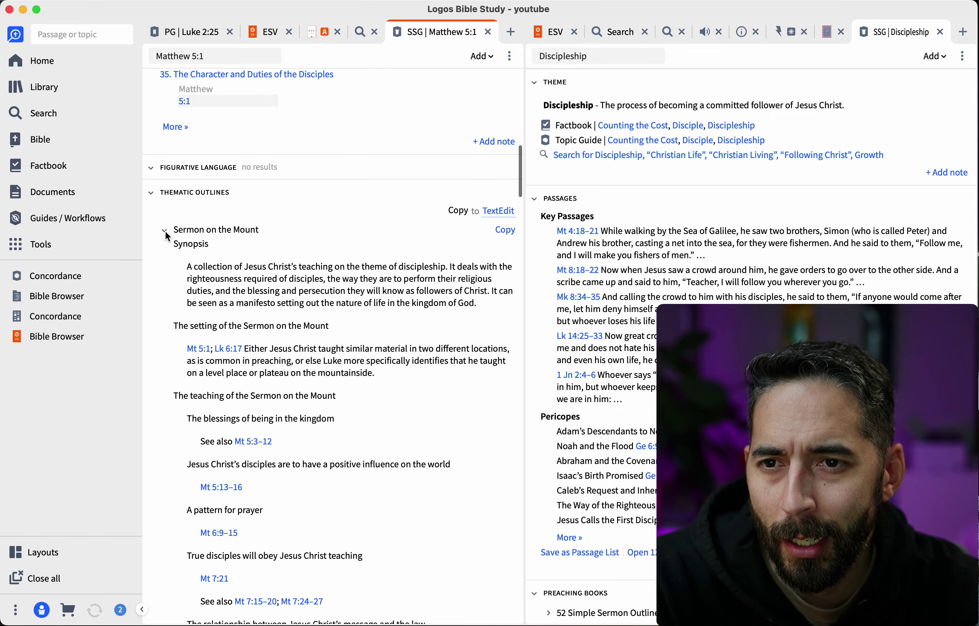
click(165, 230)
- Examine the Matthew 5:1 guide's sections from commentaries and outlines through topics, sermons, sermon outlines and media to the bookstore
scroll(191, 202, up, 20)
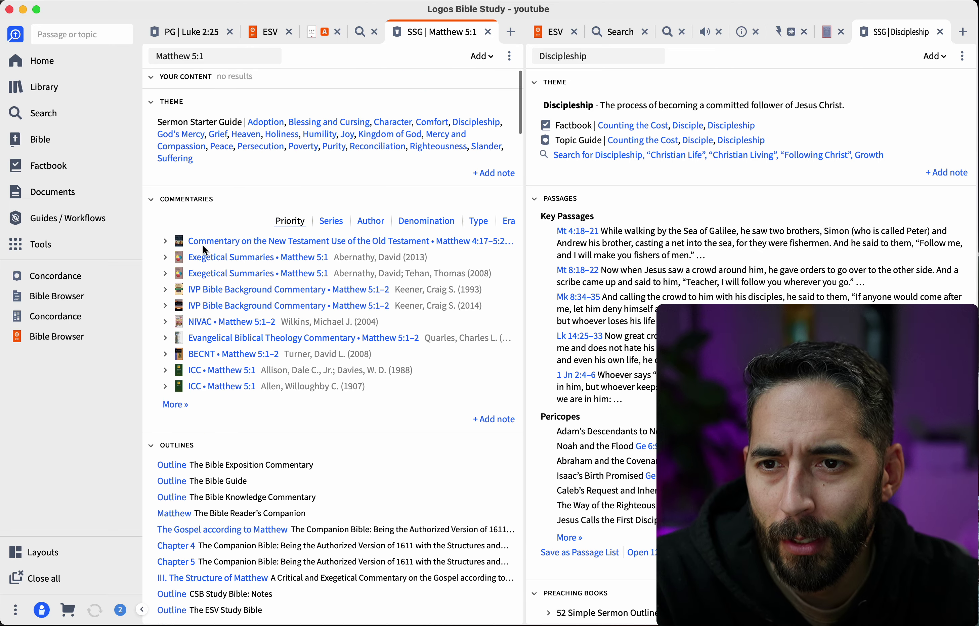
scroll(251, 256, down, 6)
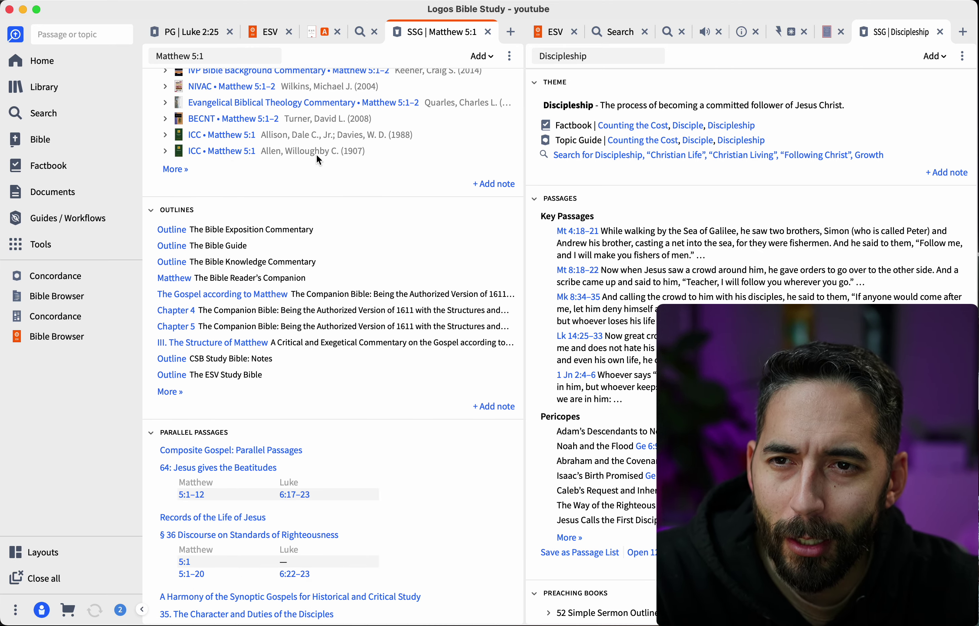
mouse_move(218, 122)
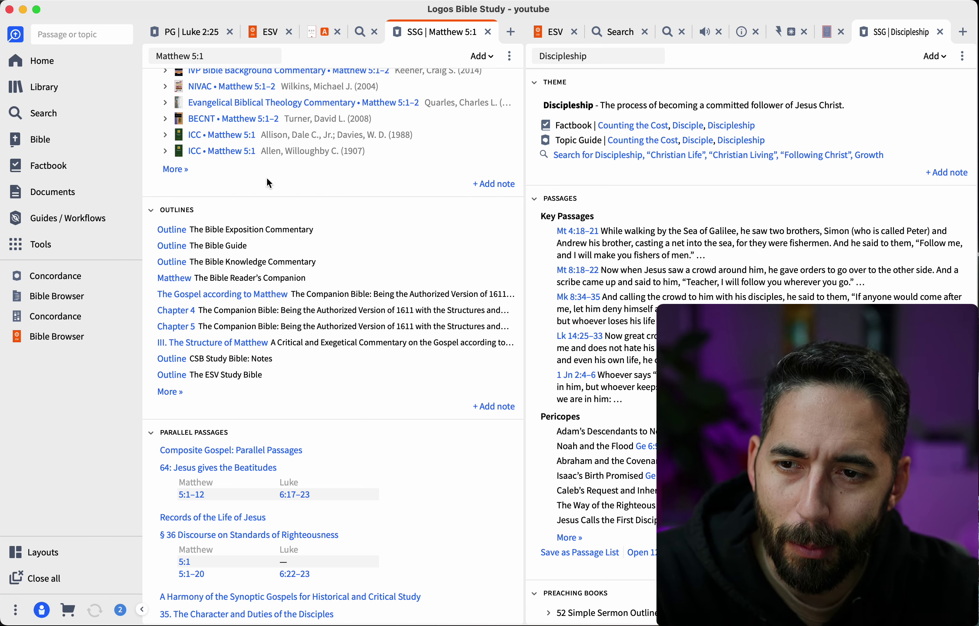
scroll(267, 181, down, 3)
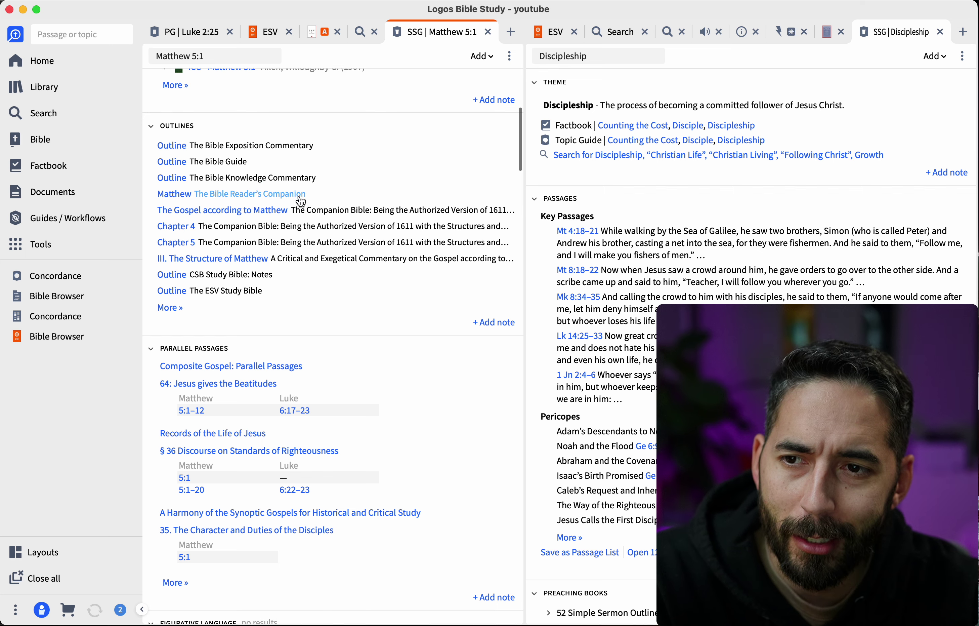
scroll(239, 263, down, 2)
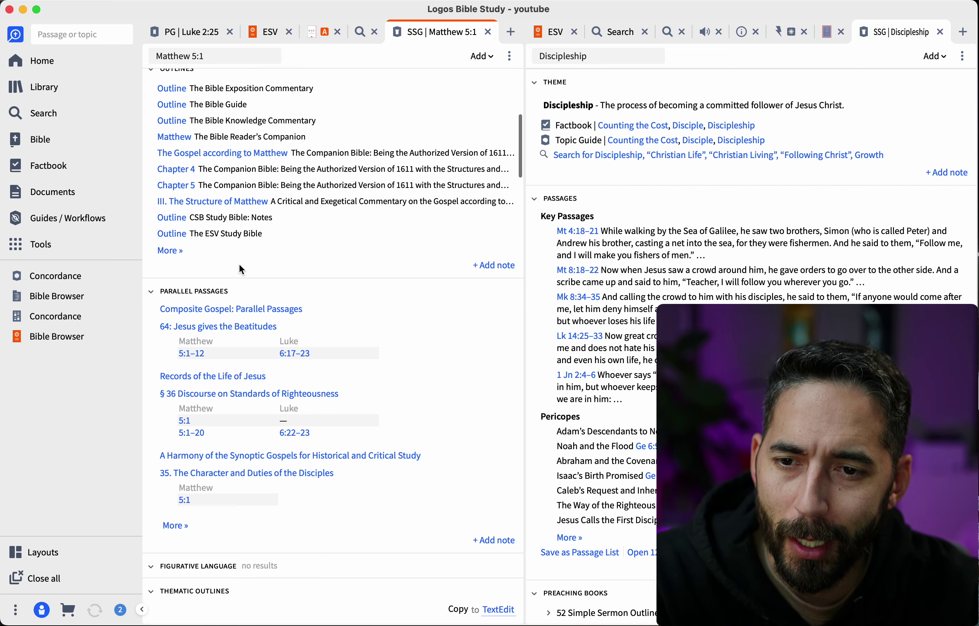
scroll(239, 264, down, 20)
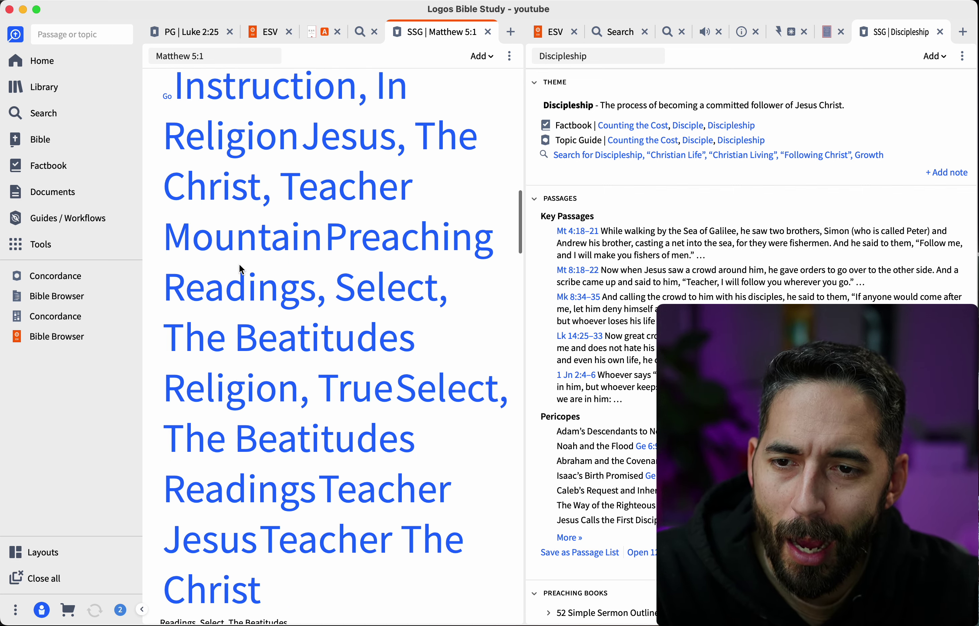
scroll(240, 269, down, 3)
scroll(155, 294, down, 11)
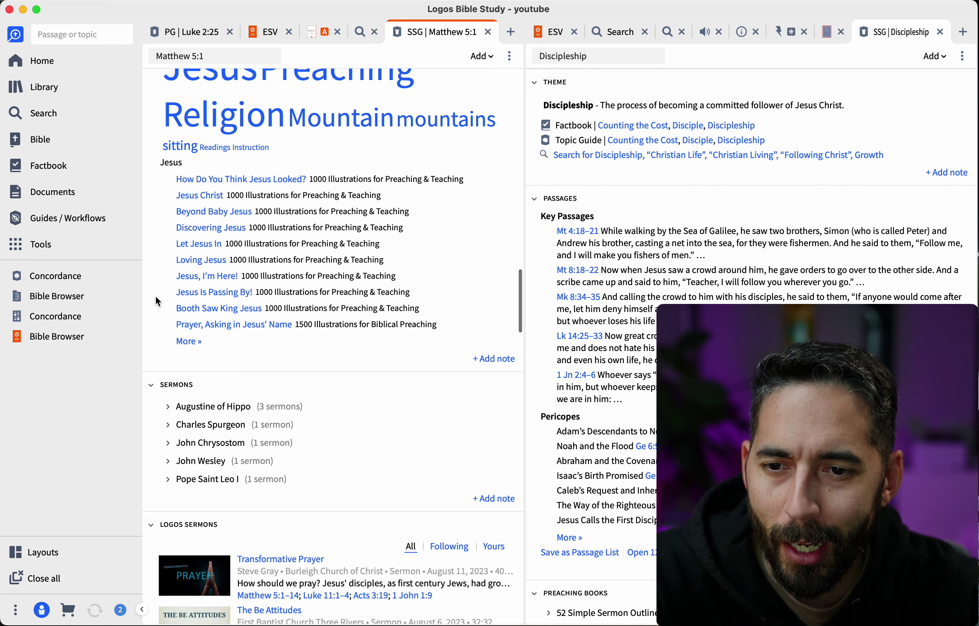
scroll(154, 295, down, 2)
scroll(156, 297, down, 2)
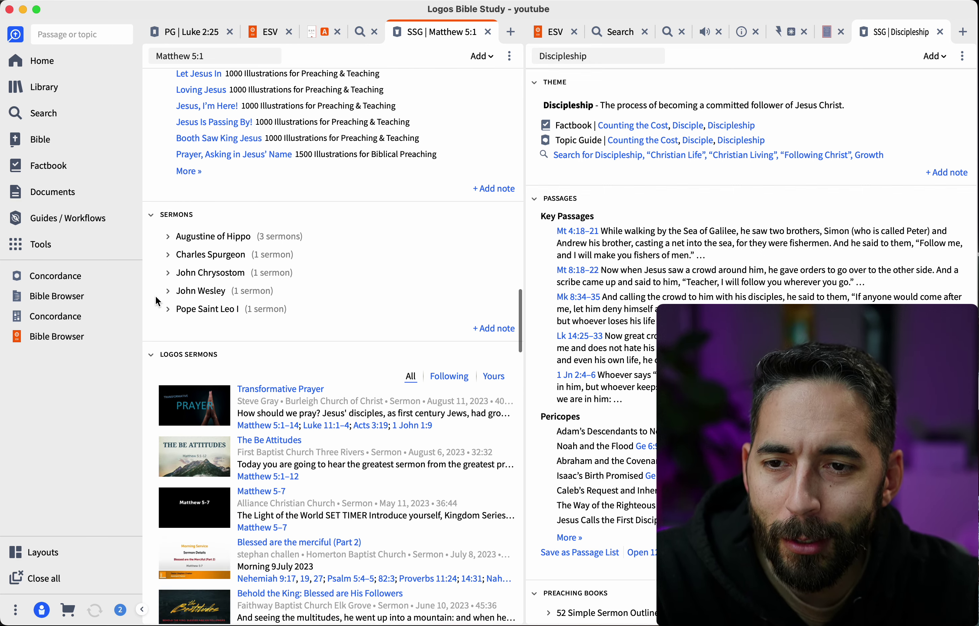
scroll(155, 295, down, 10)
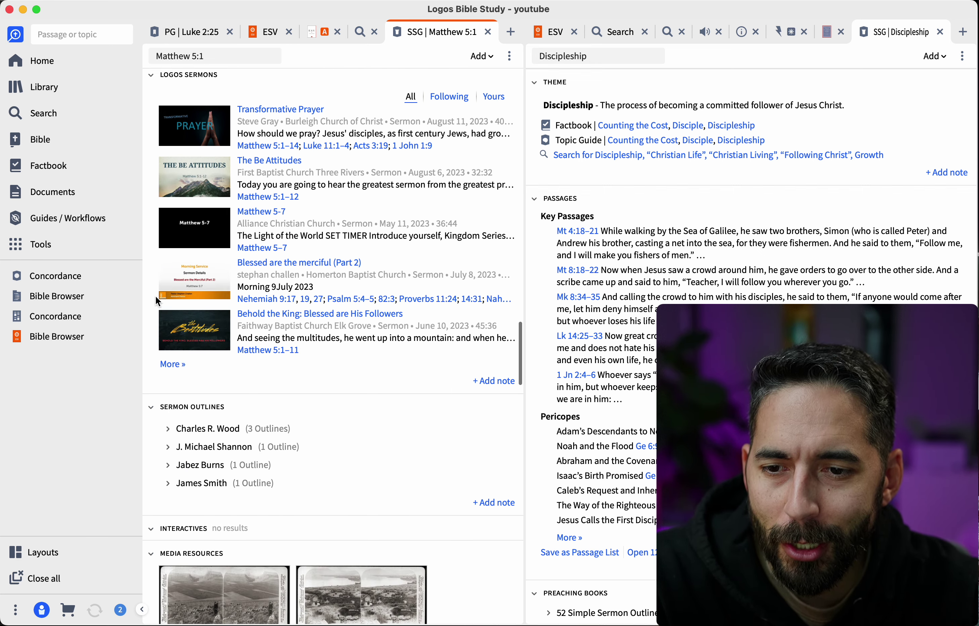
scroll(156, 299, down, 12)
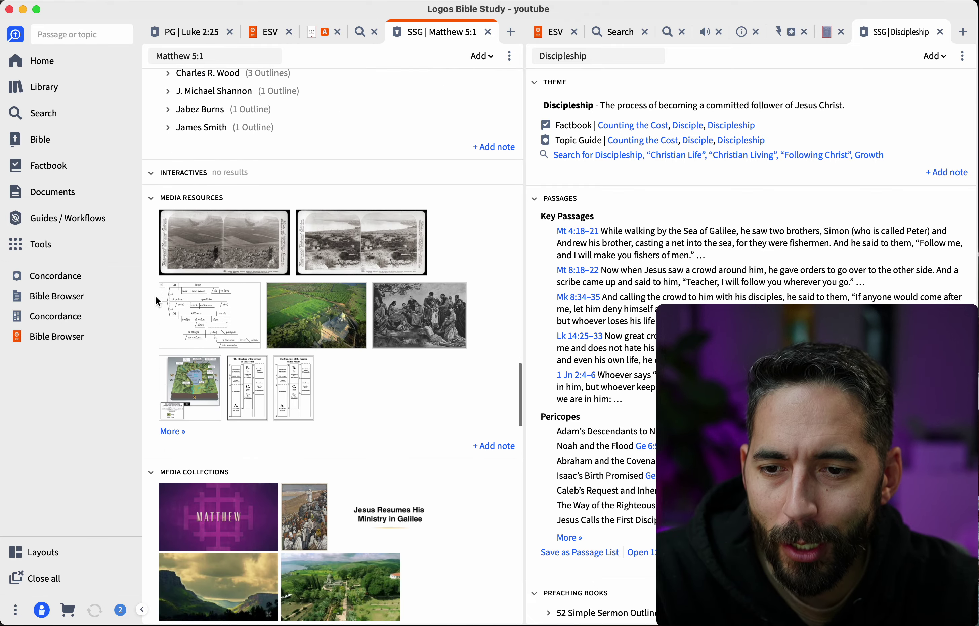
scroll(155, 297, down, 8)
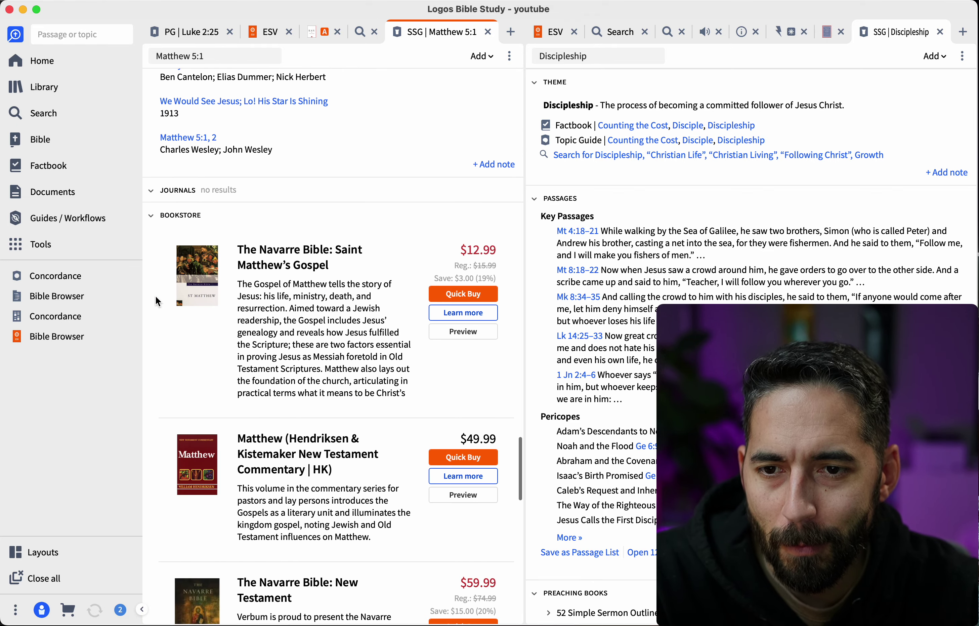
scroll(155, 297, down, 10)
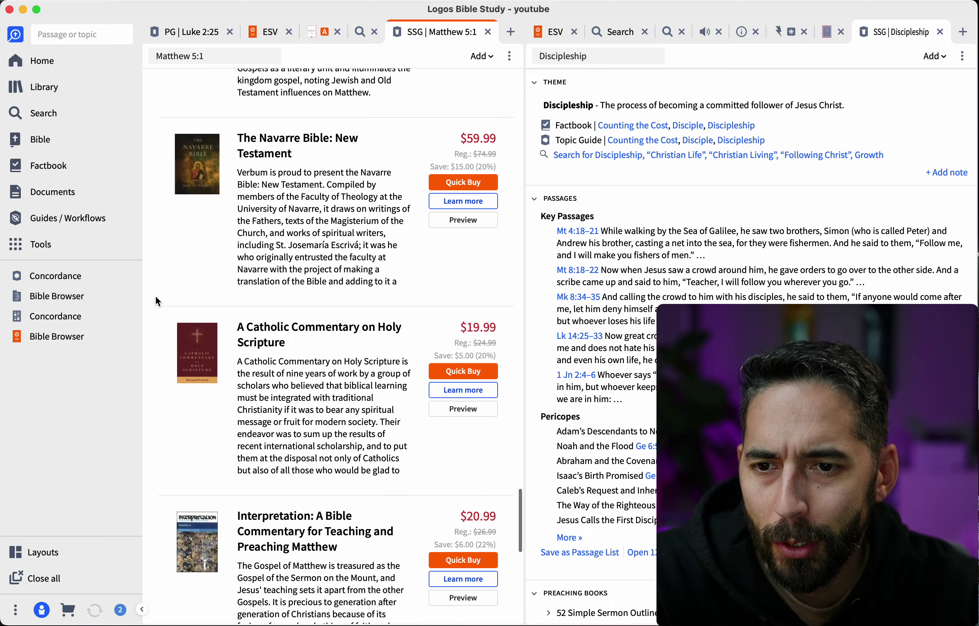
- Open the Factbook and move it into the same pane as the Matthew 5:1 Sermon Starter Guide
scroll(156, 297, up, 20)
scroll(155, 295, up, 20)
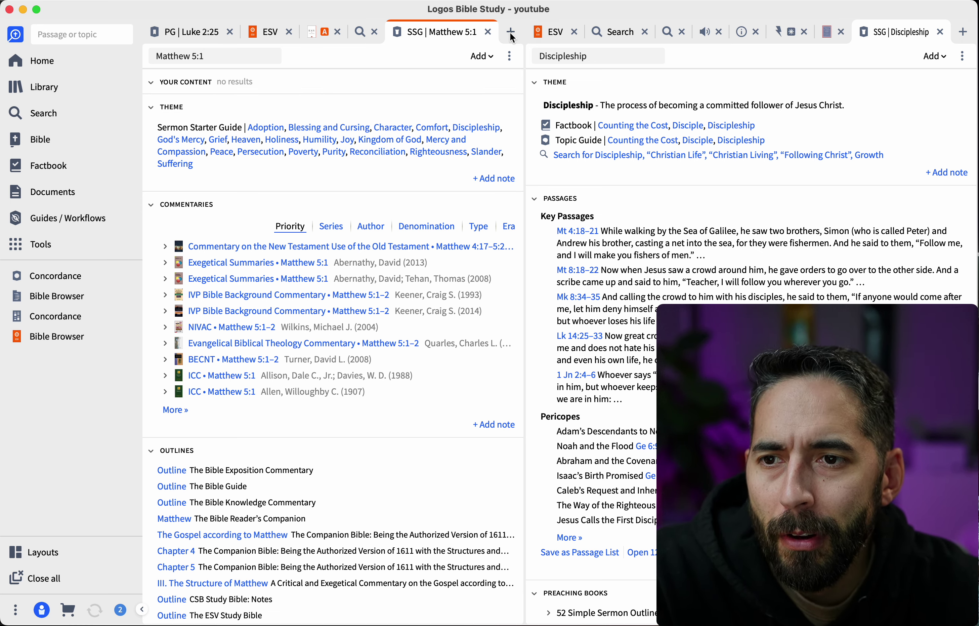
click(48, 166)
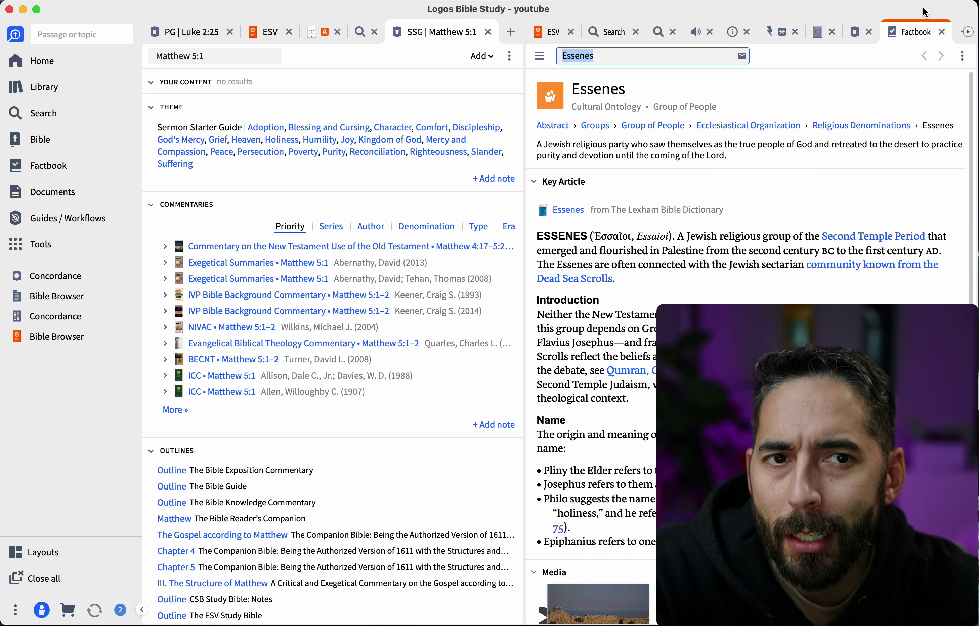
drag(919, 31, 505, 34)
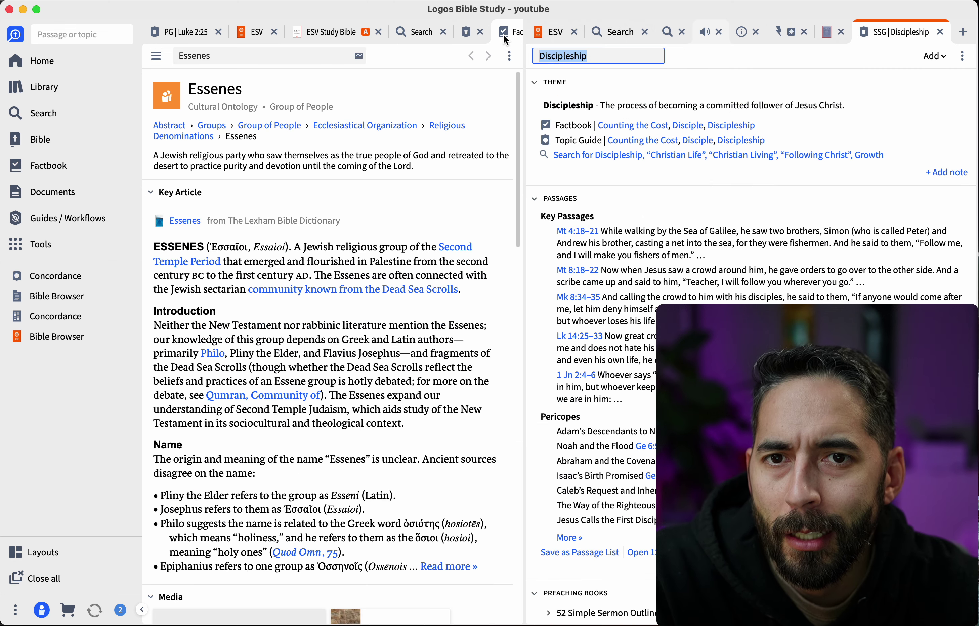
- Try to look up "Sermon on the mount" in the Factbook
click(251, 58)
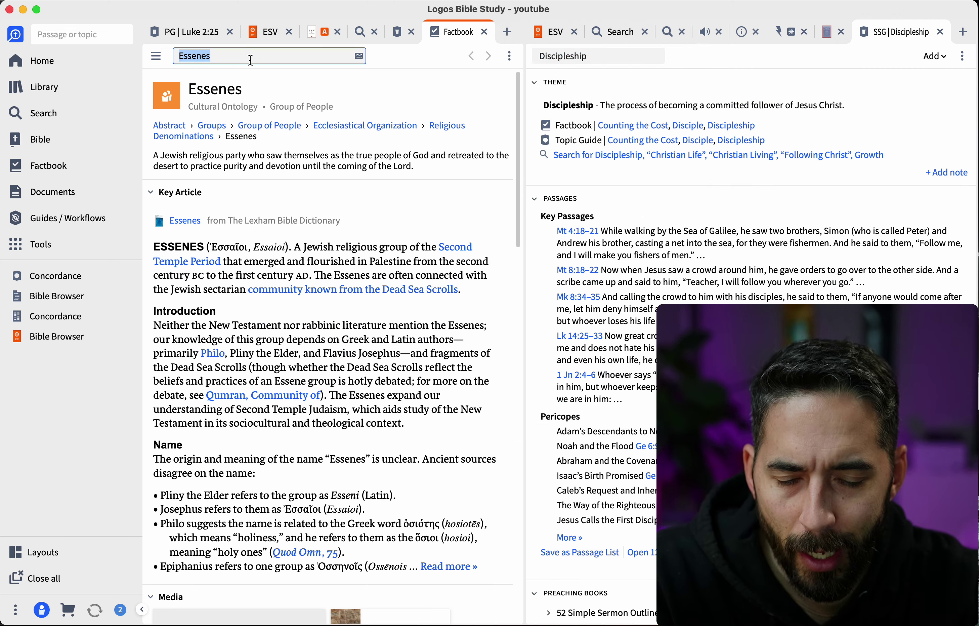
text(Sermon on the)
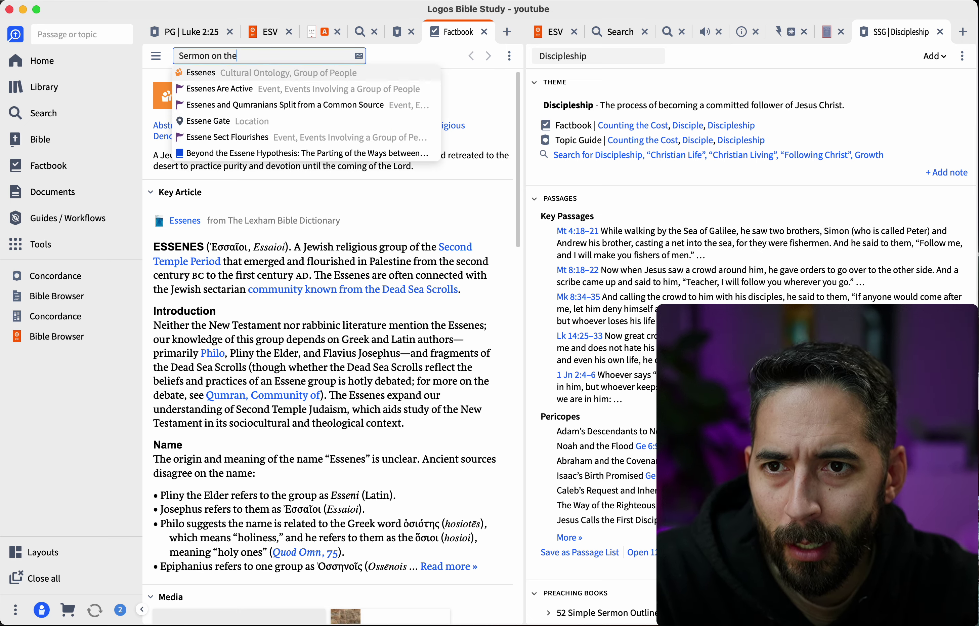
text( mount)
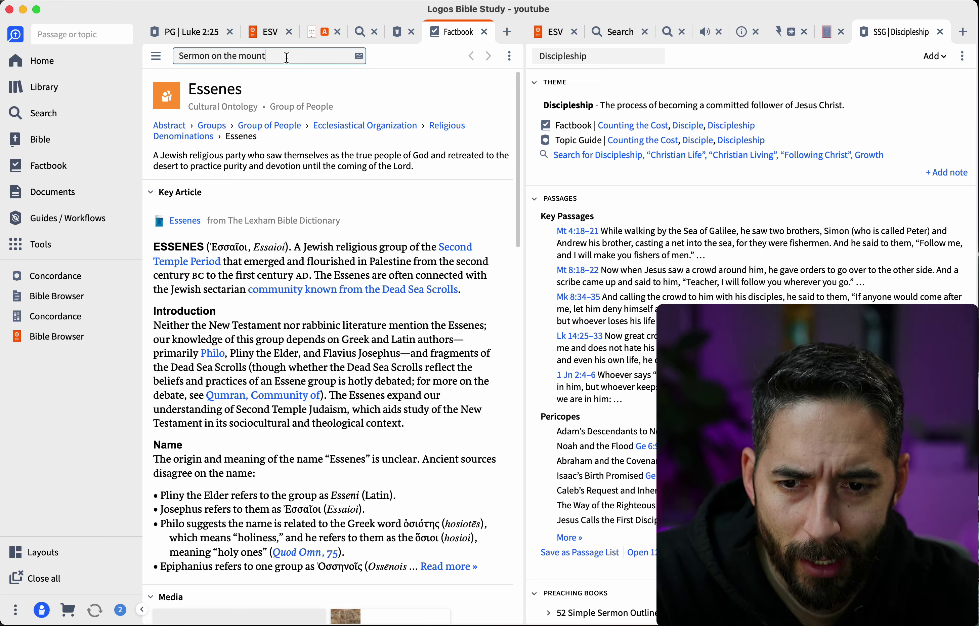
key(super+a)
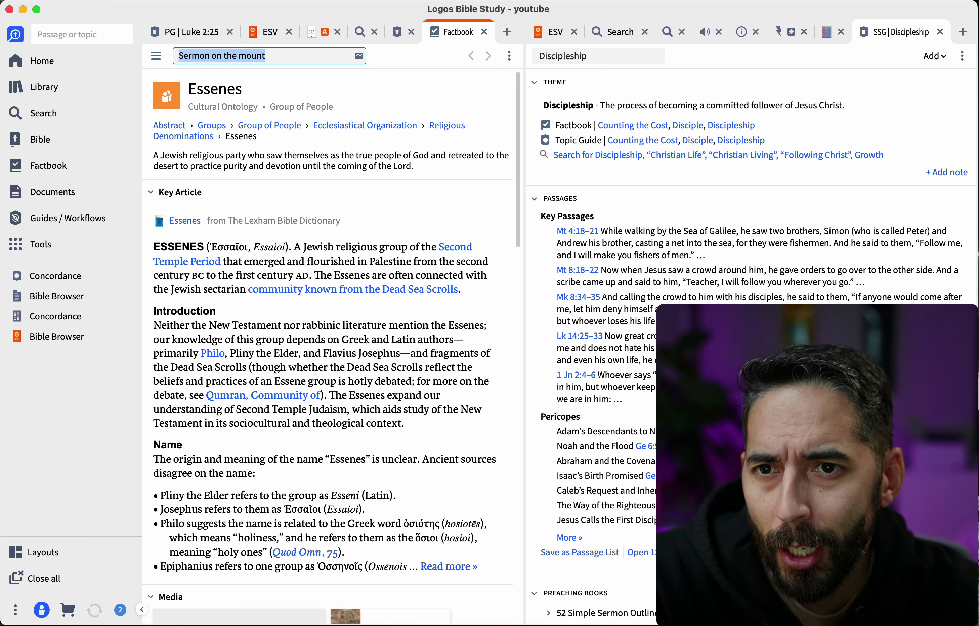
triple_click(317, 57)
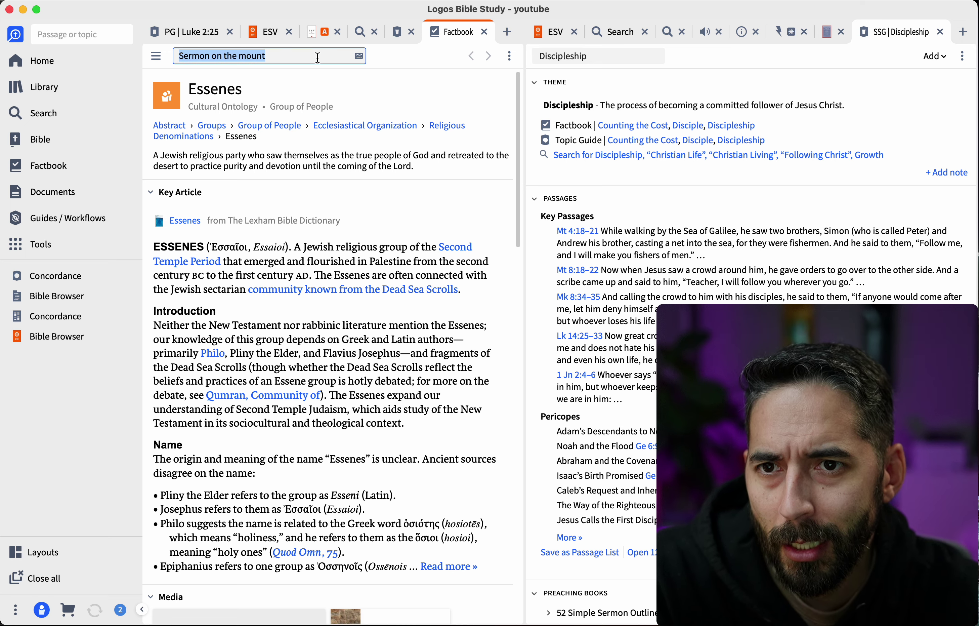
text(sin)
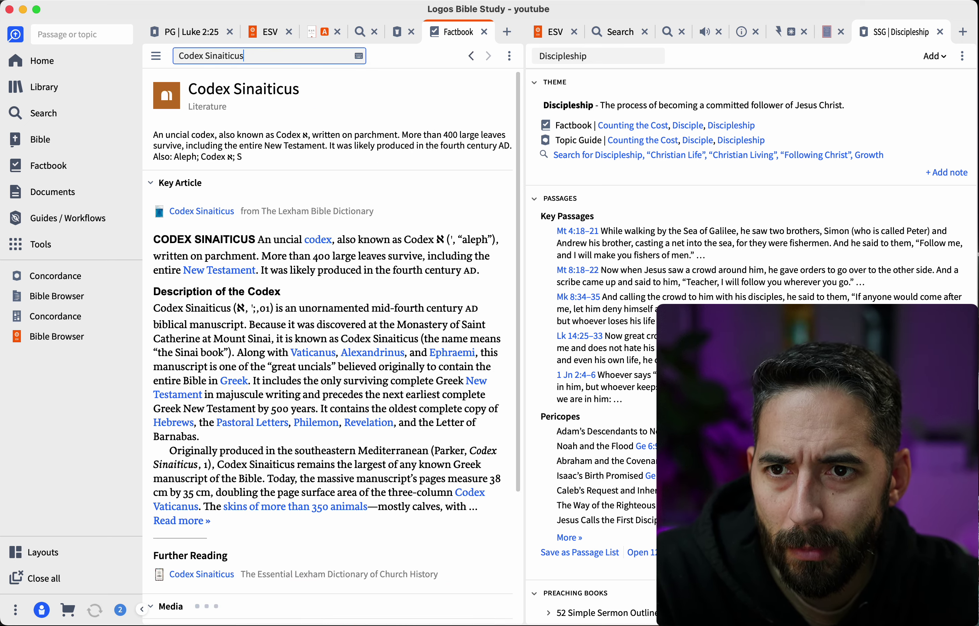
- Clear the Factbook lookup, enter "sermon on the" and open the suggested Sermon on the Mount/Plain entry
key(BackSpace)
key(BackSpace)
key(BackSpace)
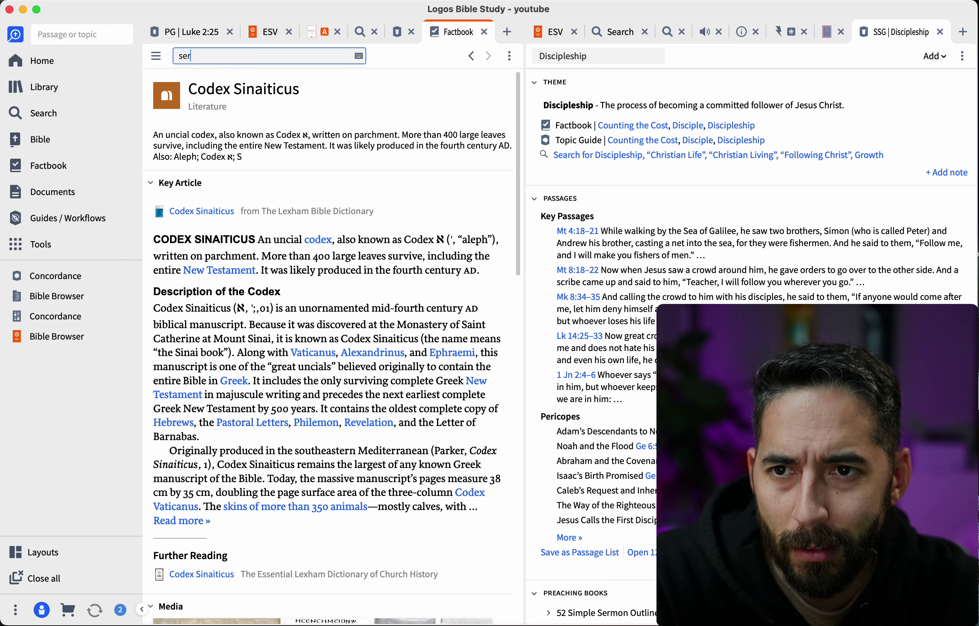
text(sermon on the)
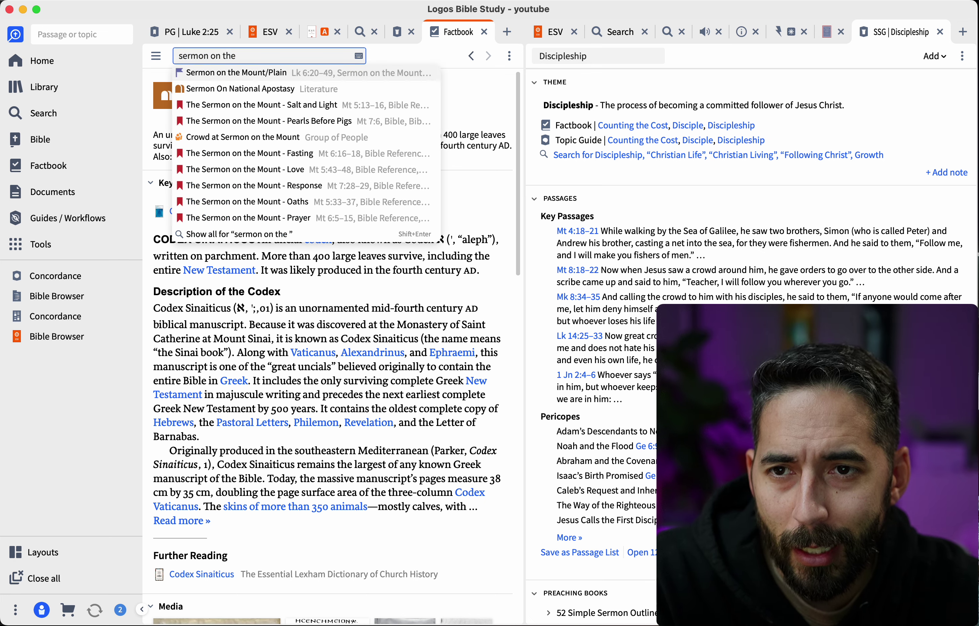
click(249, 73)
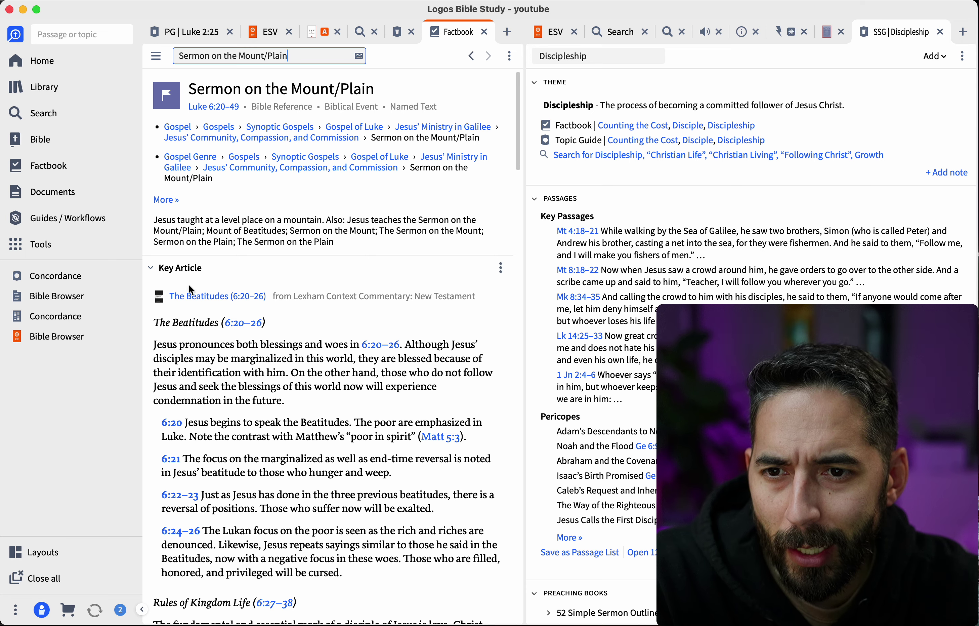
- Examine the Sermon on the Mount/Plain entry from its key article through media, key passages, events, dictionaries, sermons and library books to Factbook tags
scroll(200, 296, down, 5)
scroll(200, 295, down, 6)
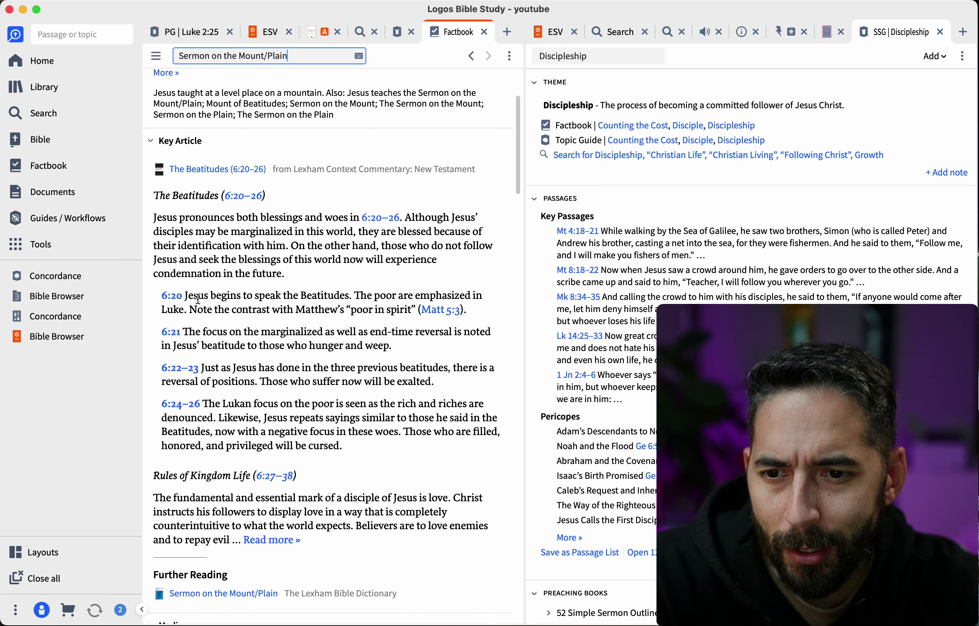
scroll(237, 346, down, 5)
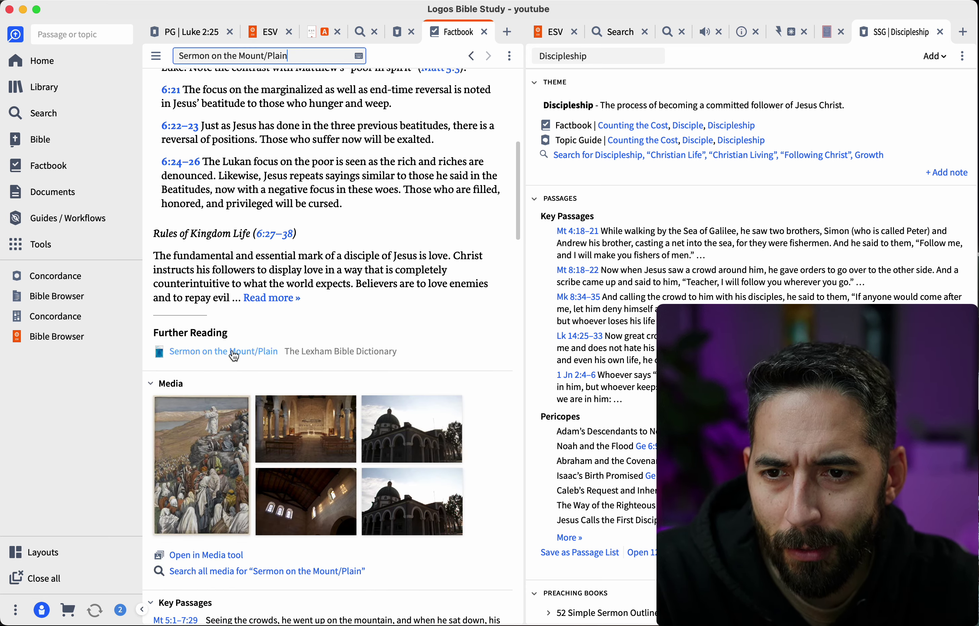
scroll(209, 351, down, 4)
scroll(282, 350, down, 18)
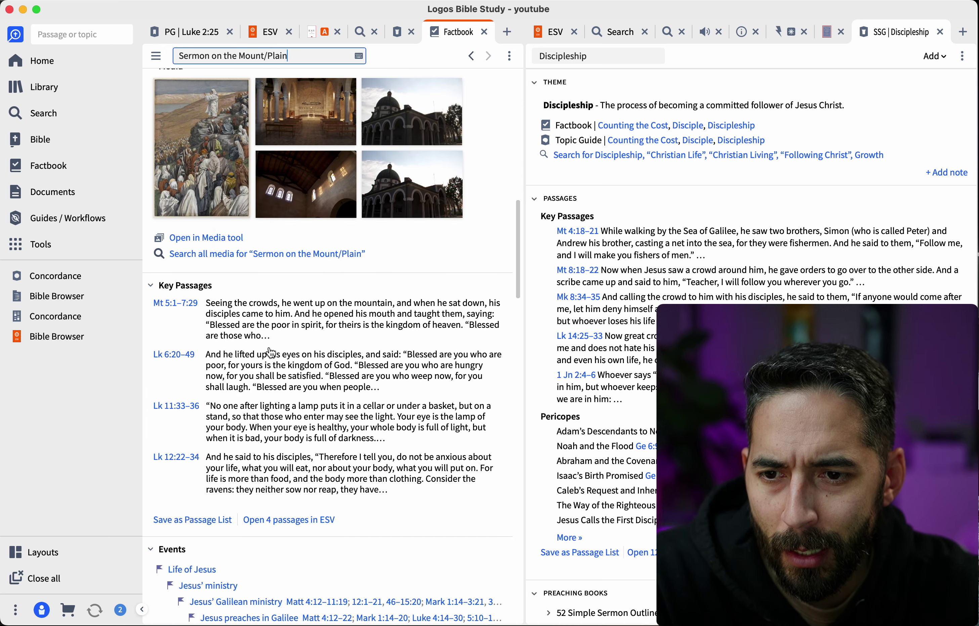
scroll(270, 353, down, 11)
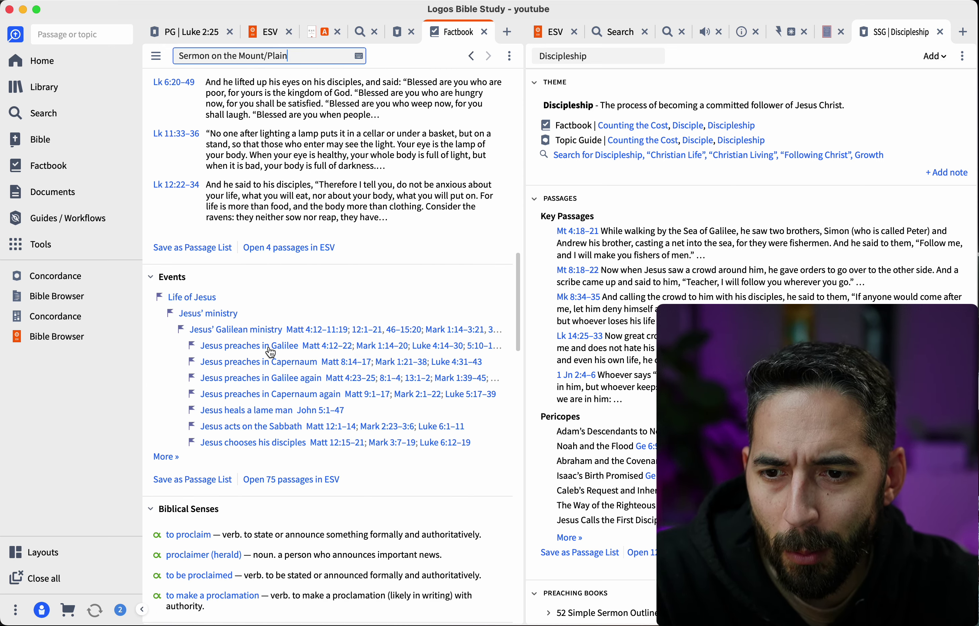
scroll(271, 353, down, 12)
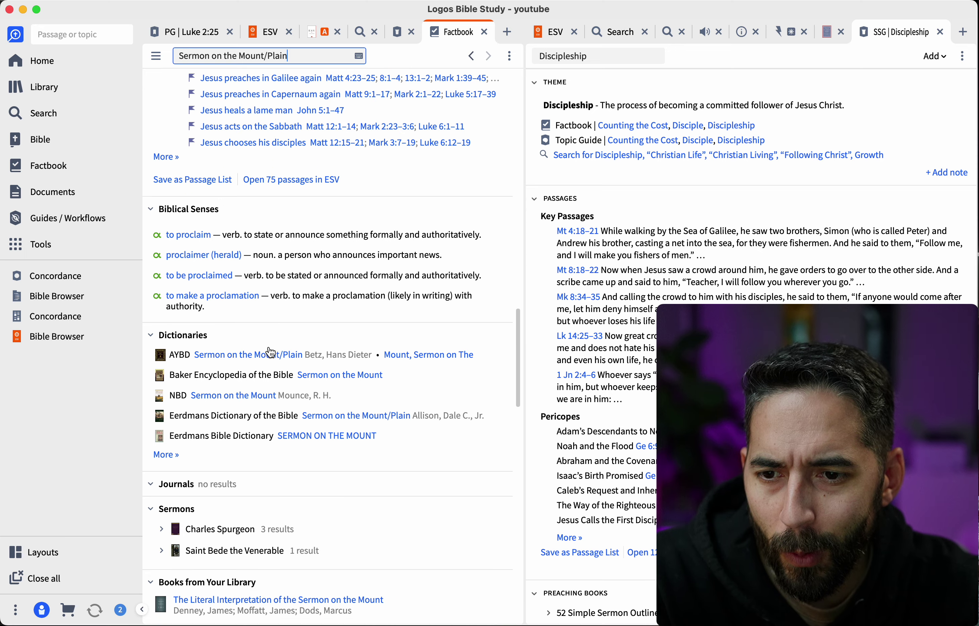
scroll(271, 353, down, 6)
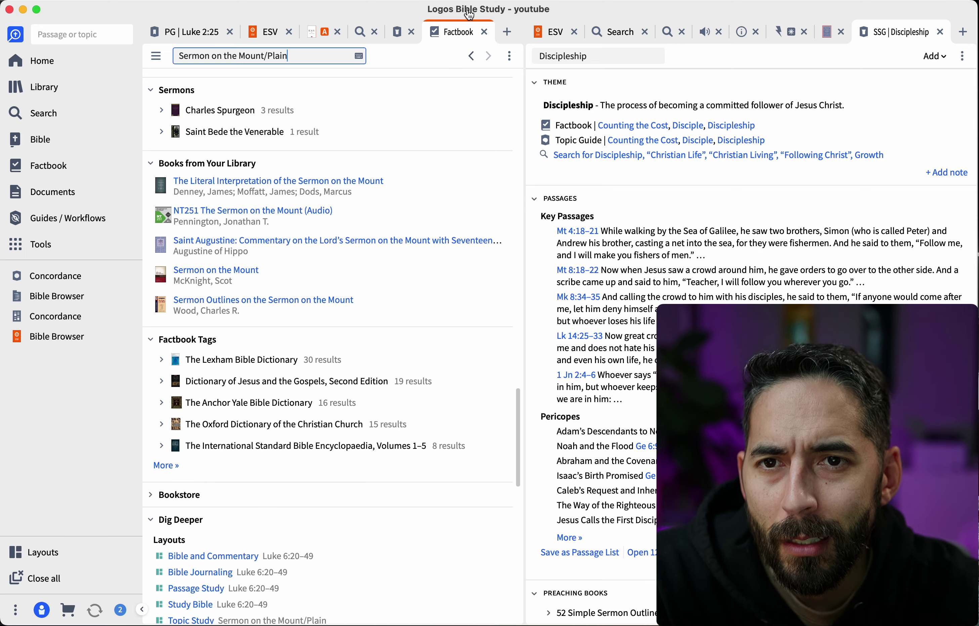
- Open The Bible Exposition Commentary's outline of Matthew from the Matthew 5:1 guide and preview its chapters 5–7 reference under "His principles"
click(400, 35)
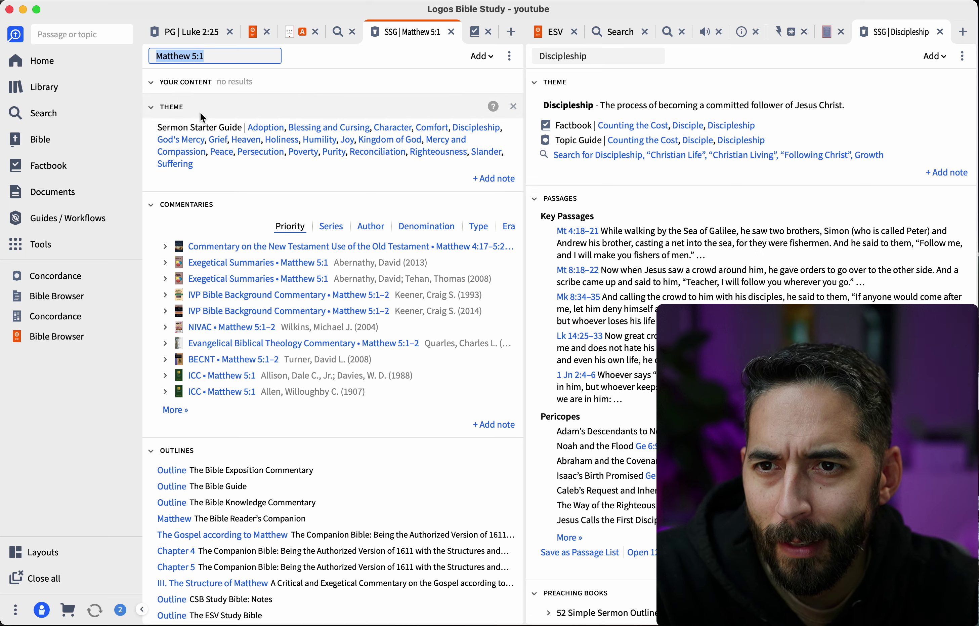
scroll(199, 111, down, 1)
scroll(200, 117, down, 4)
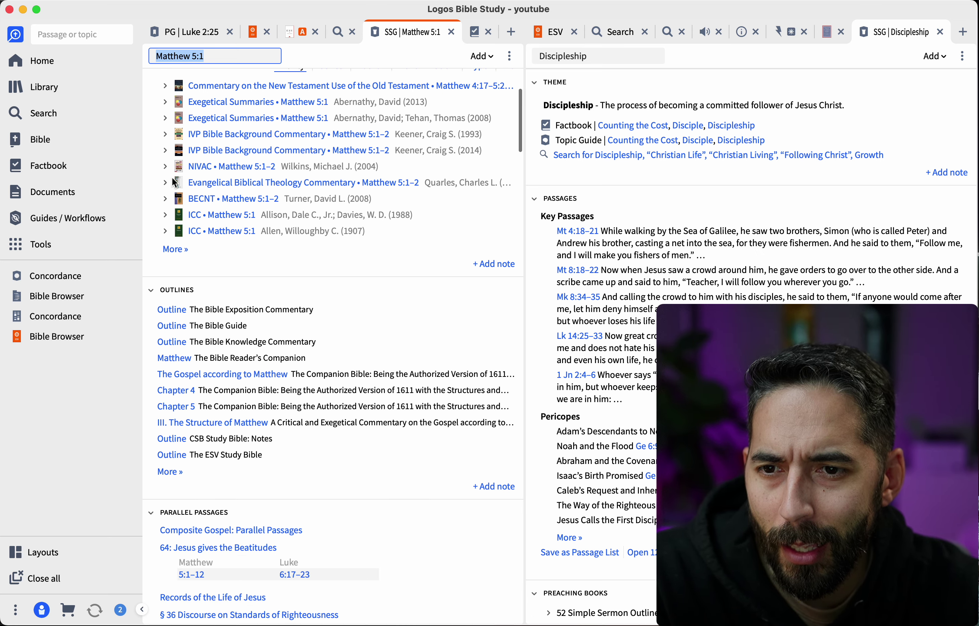
scroll(200, 309, down, 1)
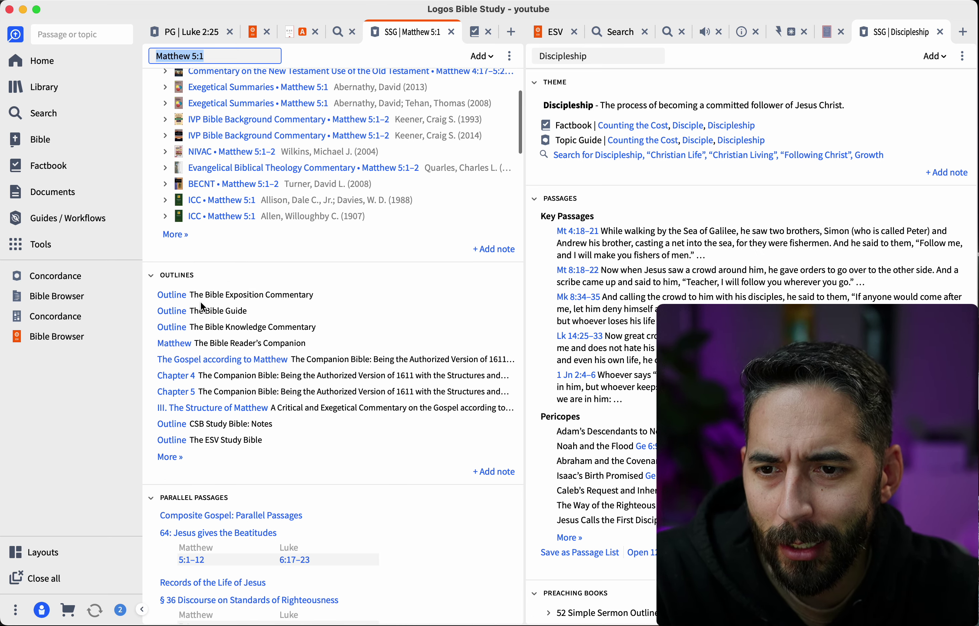
mouse_move(183, 295)
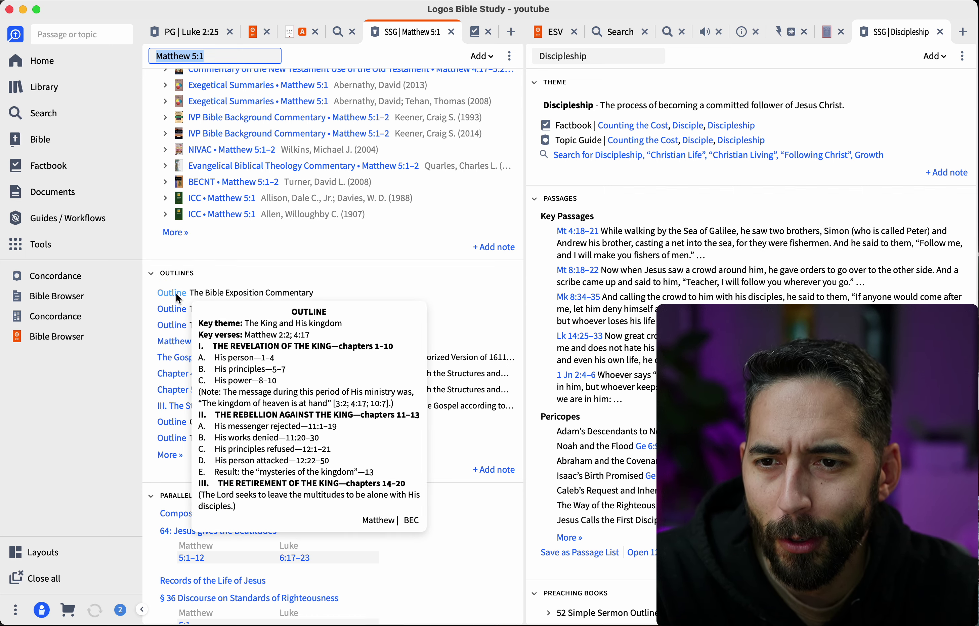
click(176, 297)
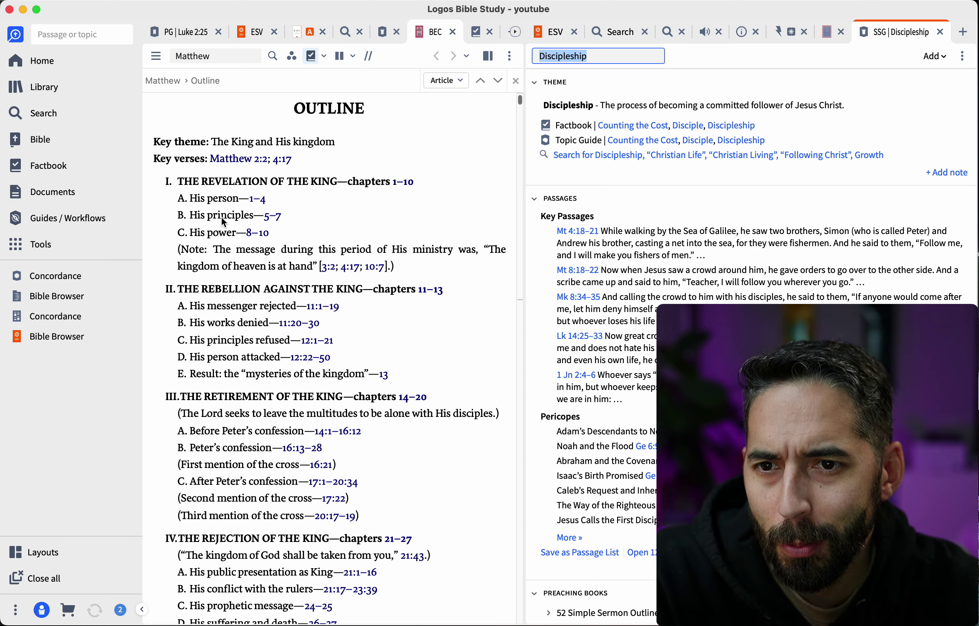
mouse_move(278, 223)
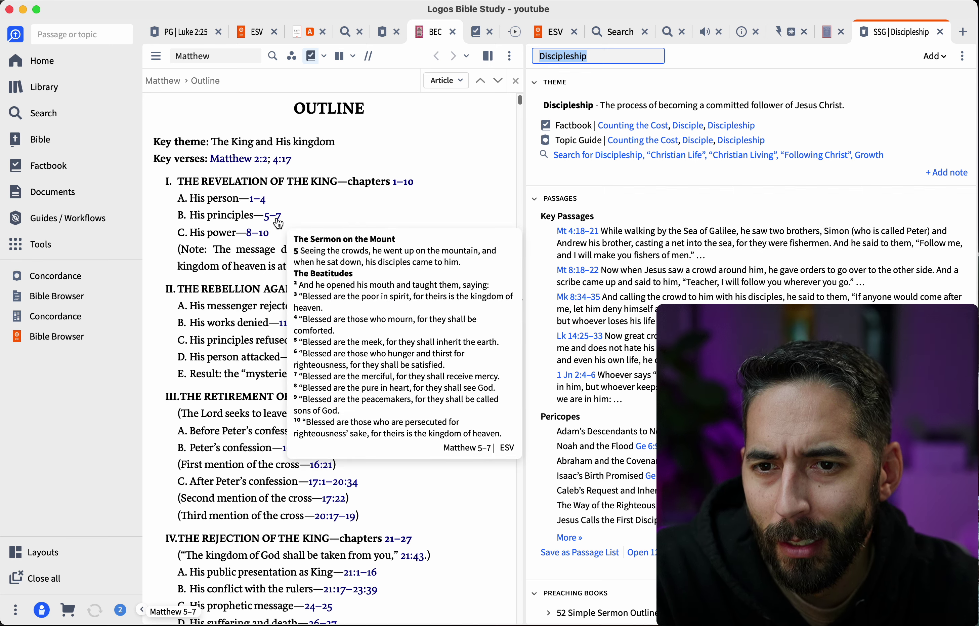
- Open Matthew 5–7 from the Bible Exposition Commentary's Matthew outline, and return to the outline to read its remaining sections
click(277, 218)
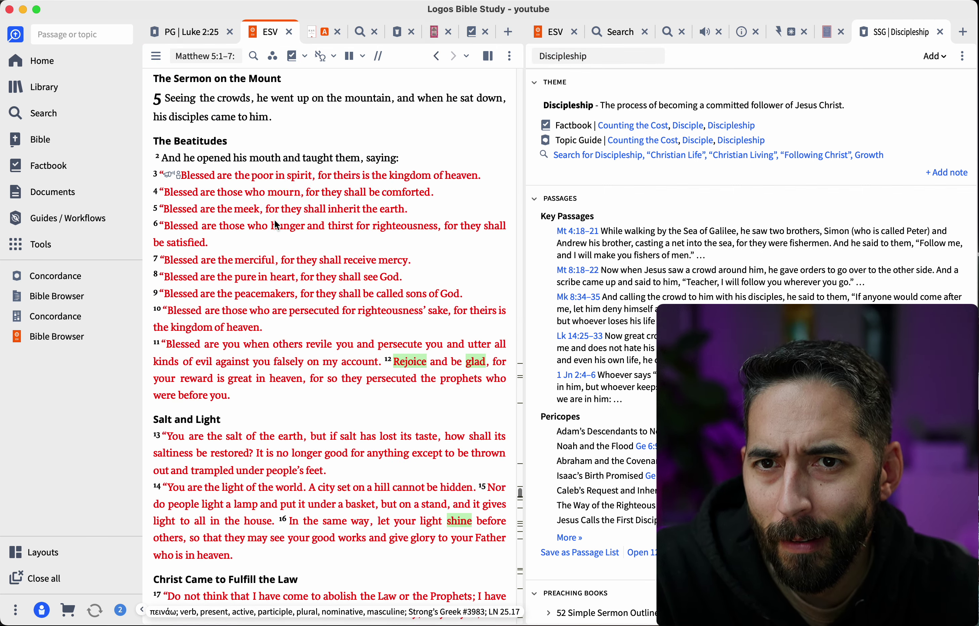
click(475, 39)
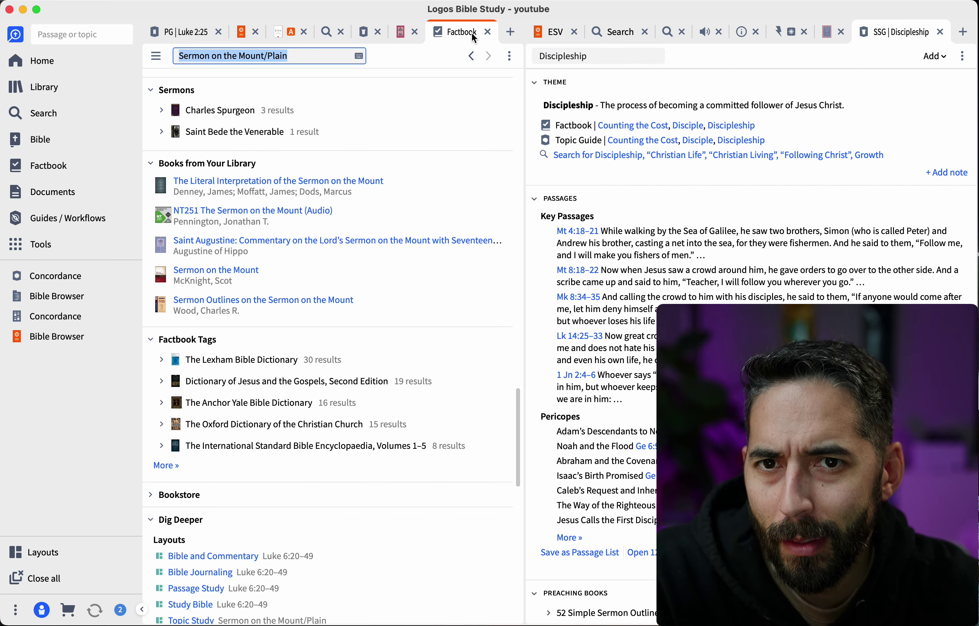
click(401, 33)
scroll(393, 163, down, 5)
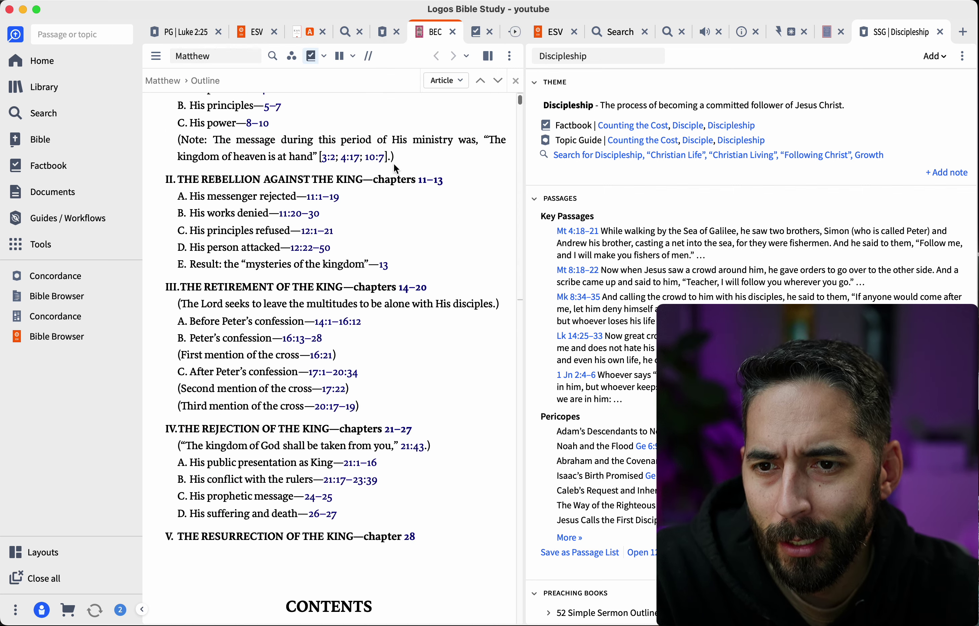
- Close the Bible Exposition Commentary outline and review the ESV Study Bible's outline of Matthew, opened from the Matthew 5:1 guide
click(453, 33)
click(402, 38)
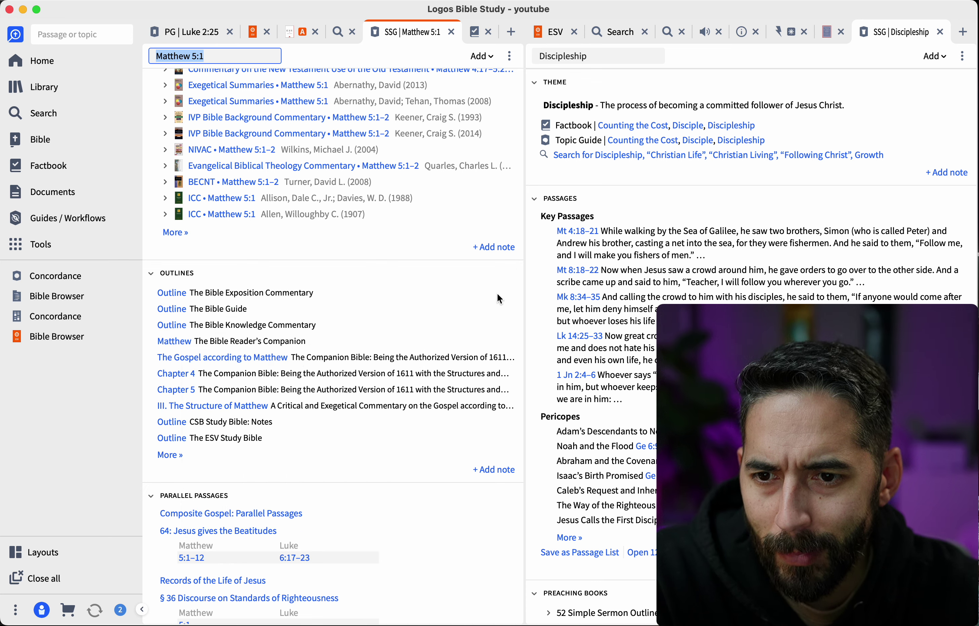
click(173, 444)
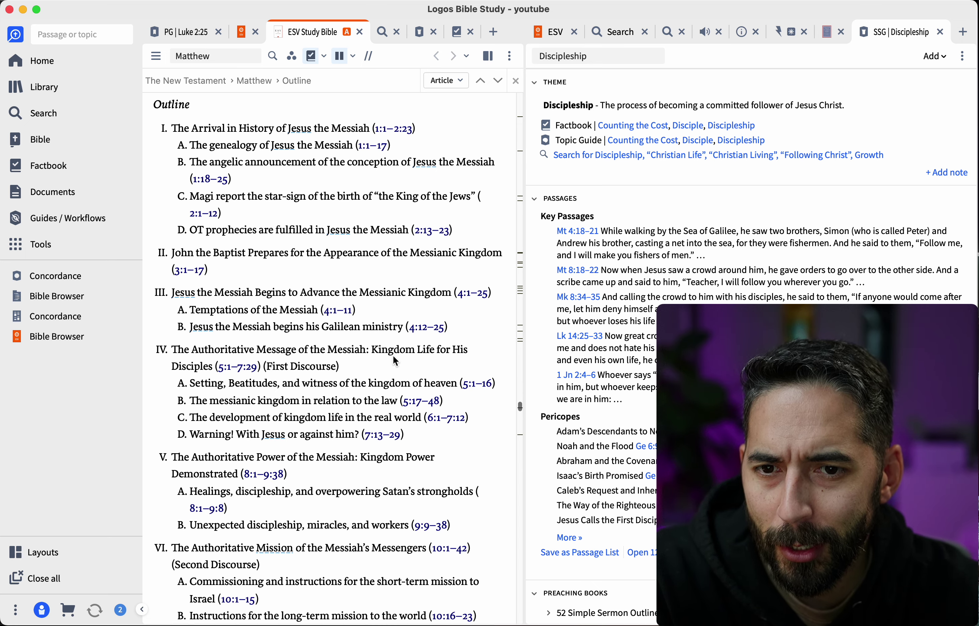
scroll(413, 358, down, 5)
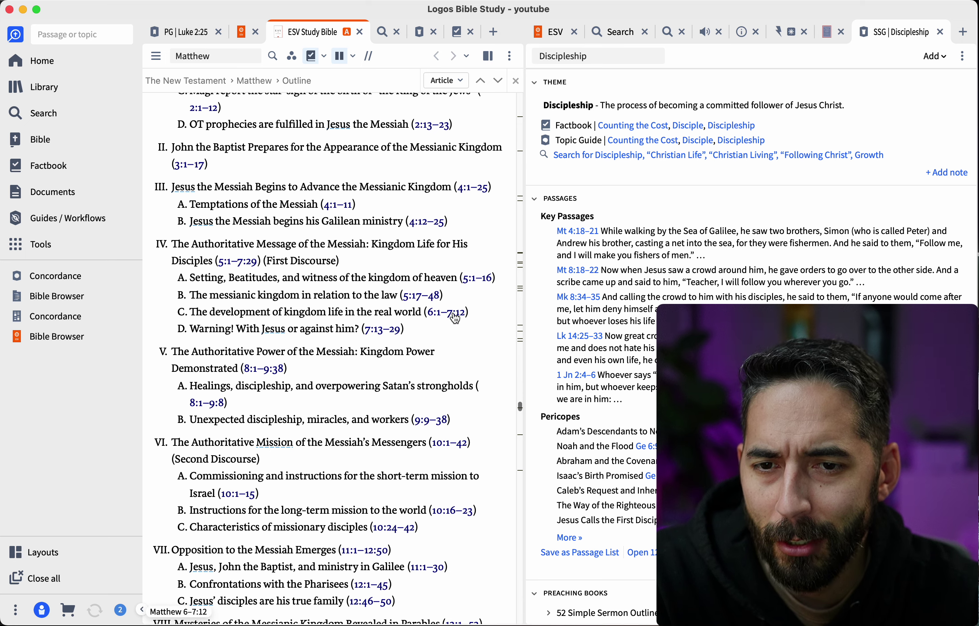
mouse_move(447, 324)
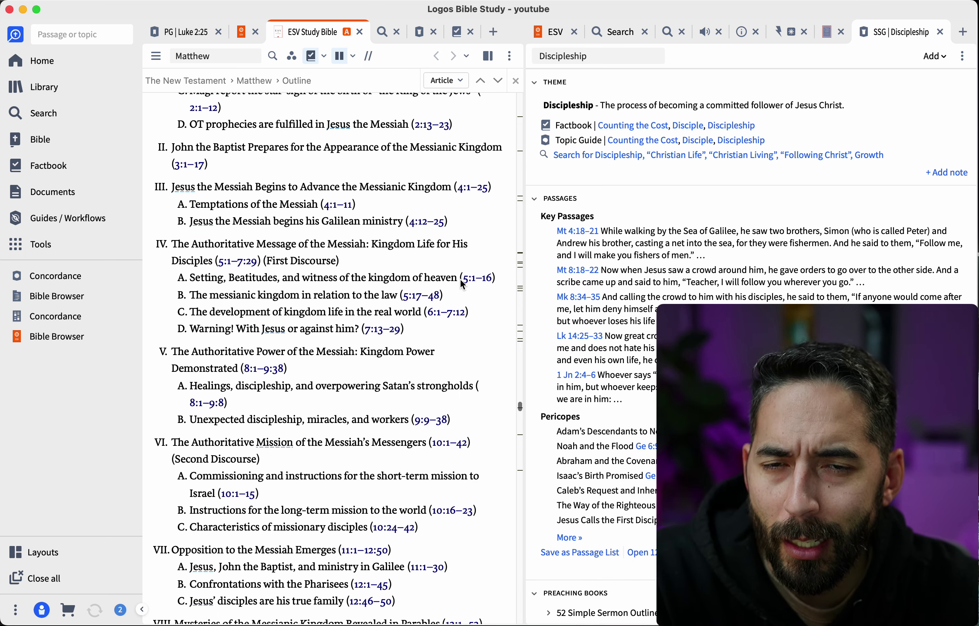
click(420, 32)
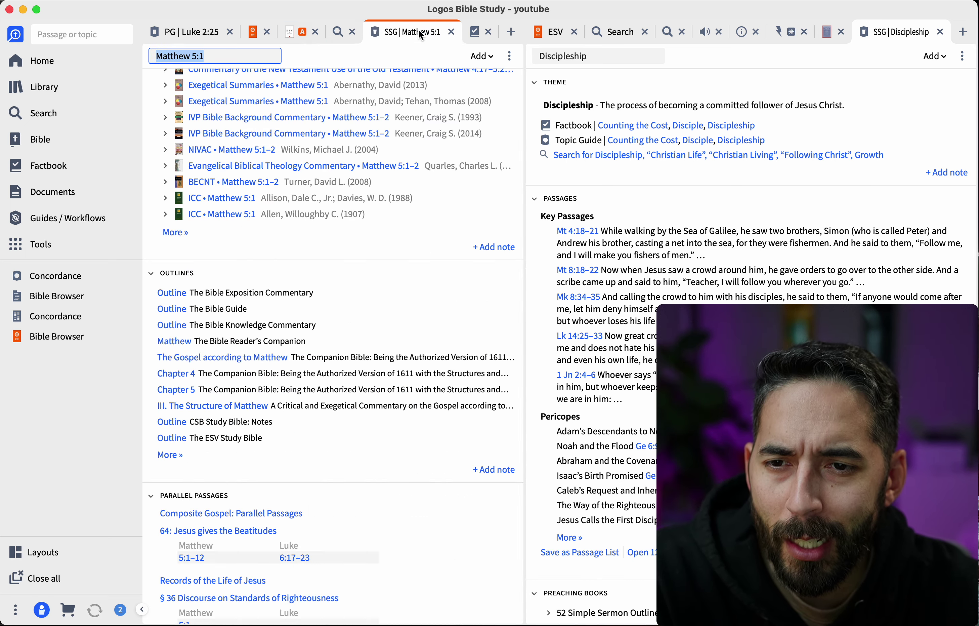
scroll(225, 272, up, 5)
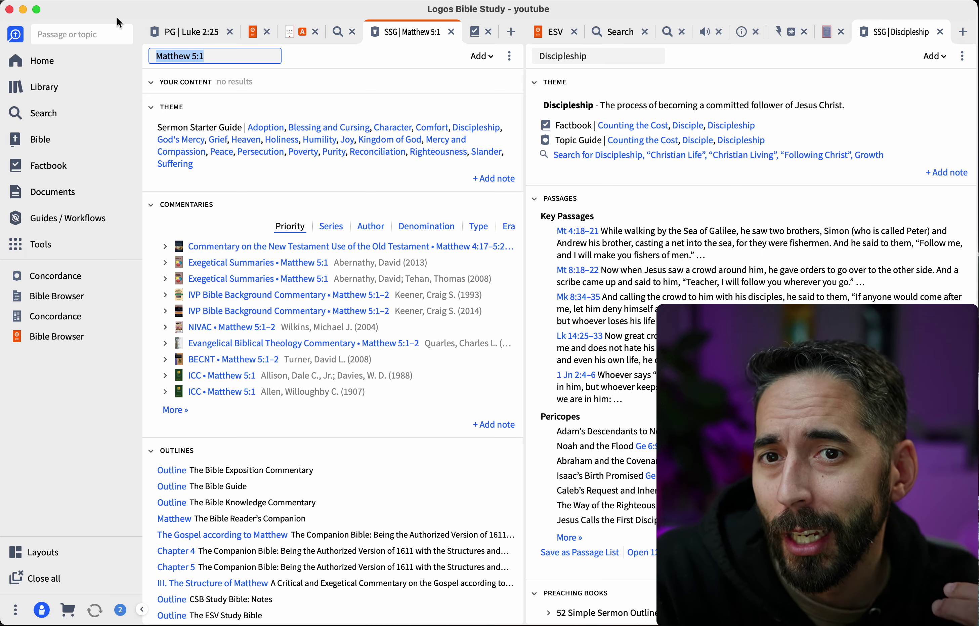
- Look up the preaching theme Atonement in Factbook and look through its key article, media and key passages
click(473, 33)
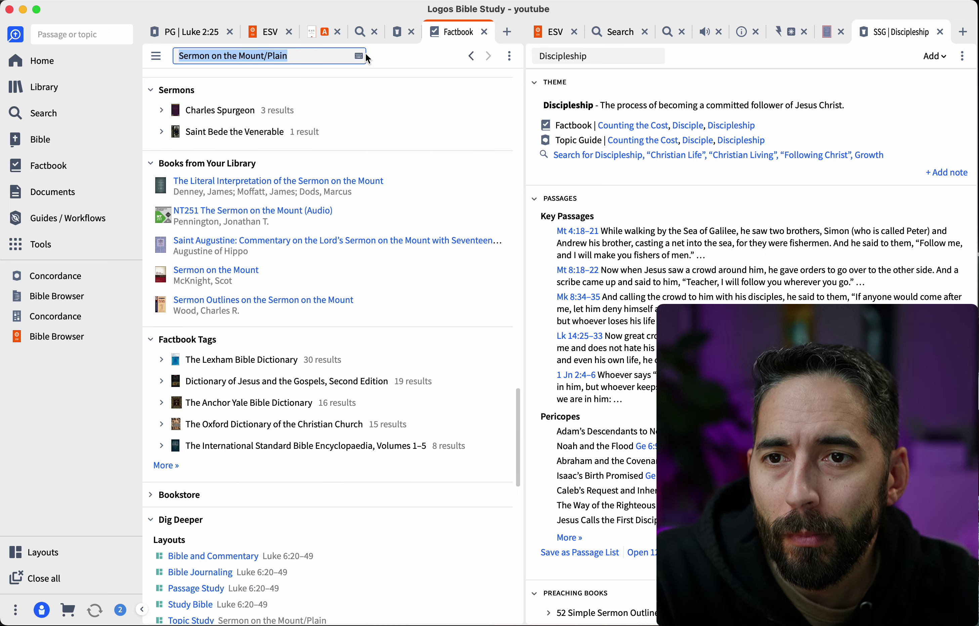
click(320, 58)
key(shift+alt+Left)
key(shift+alt+Left)
key(shift+alt+Left)
key(shift+alt+Left)
key(shift+alt+Left)
text(at)
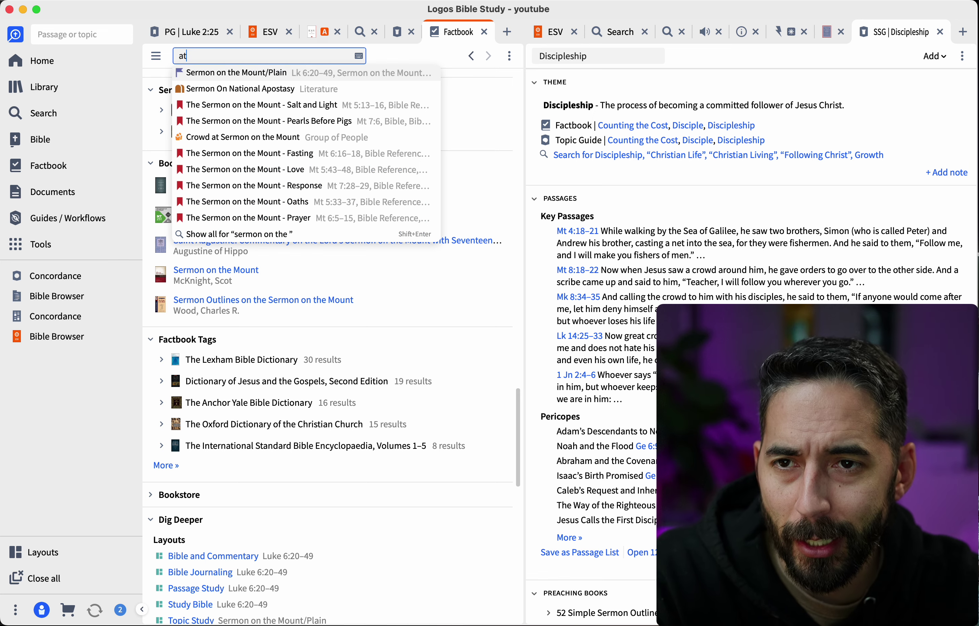
text(onement)
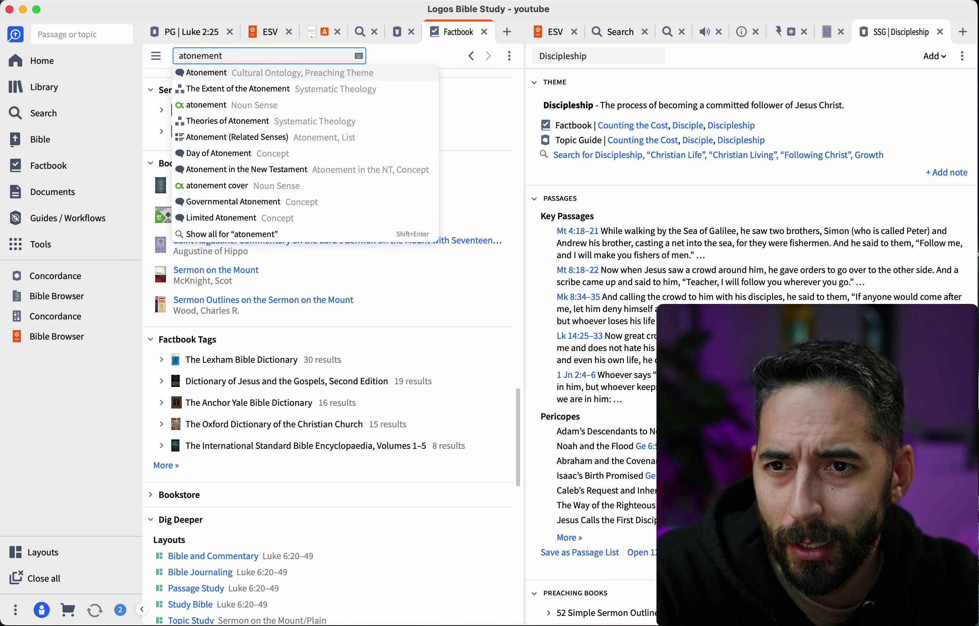
click(204, 73)
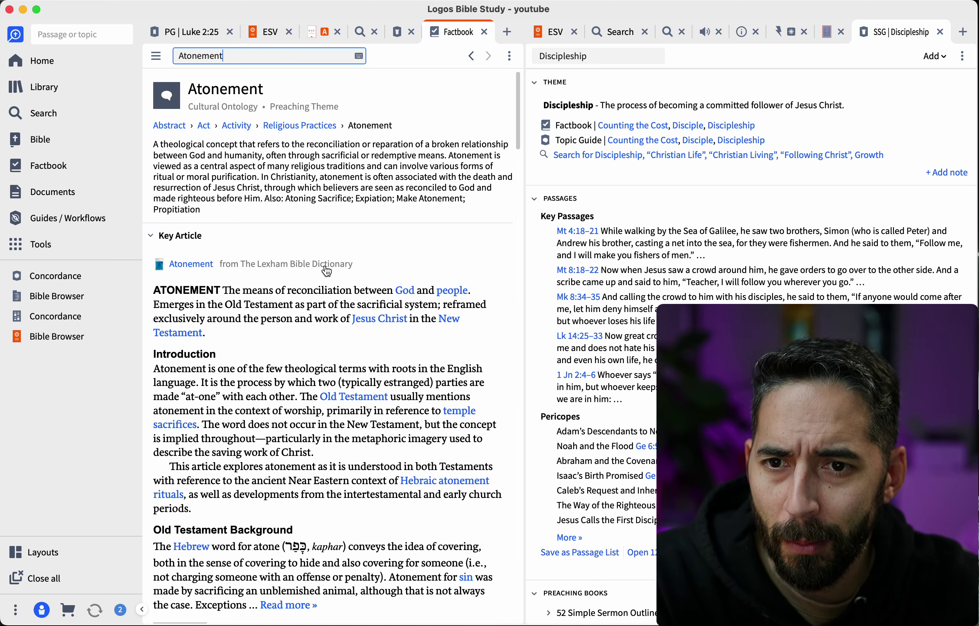
scroll(341, 261, down, 3)
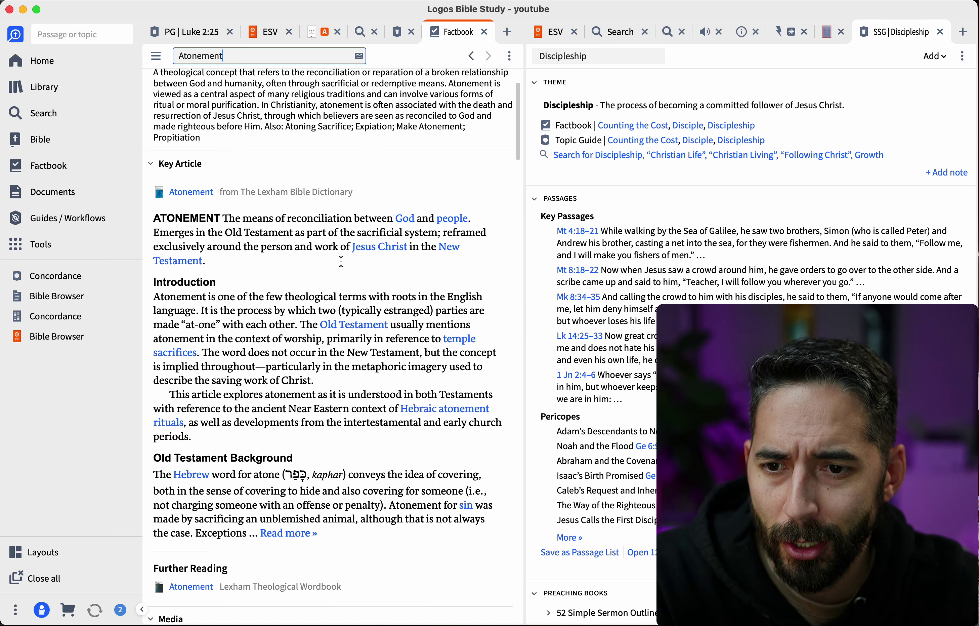
scroll(341, 261, down, 10)
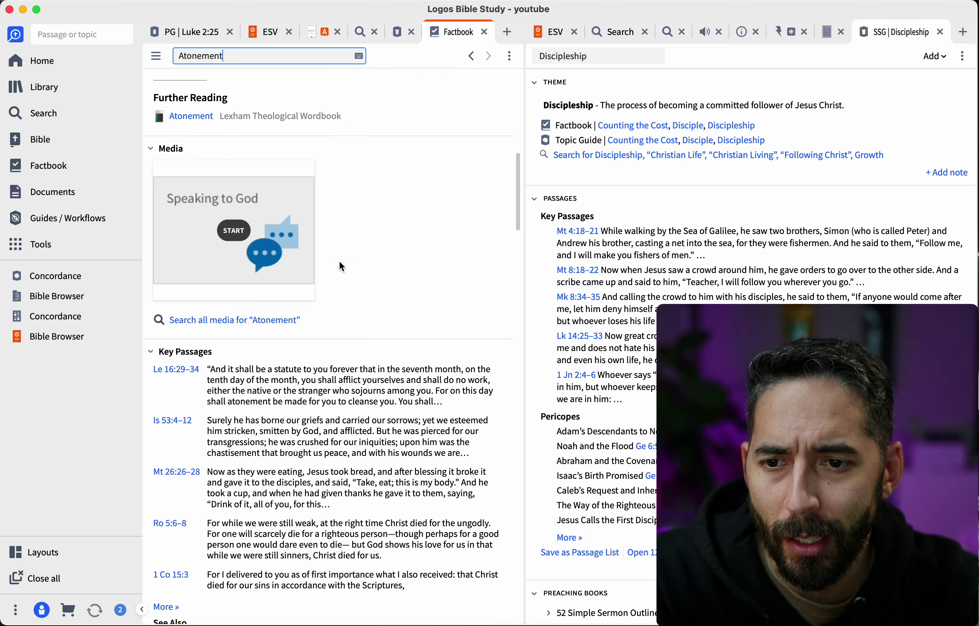
scroll(340, 262, up, 12)
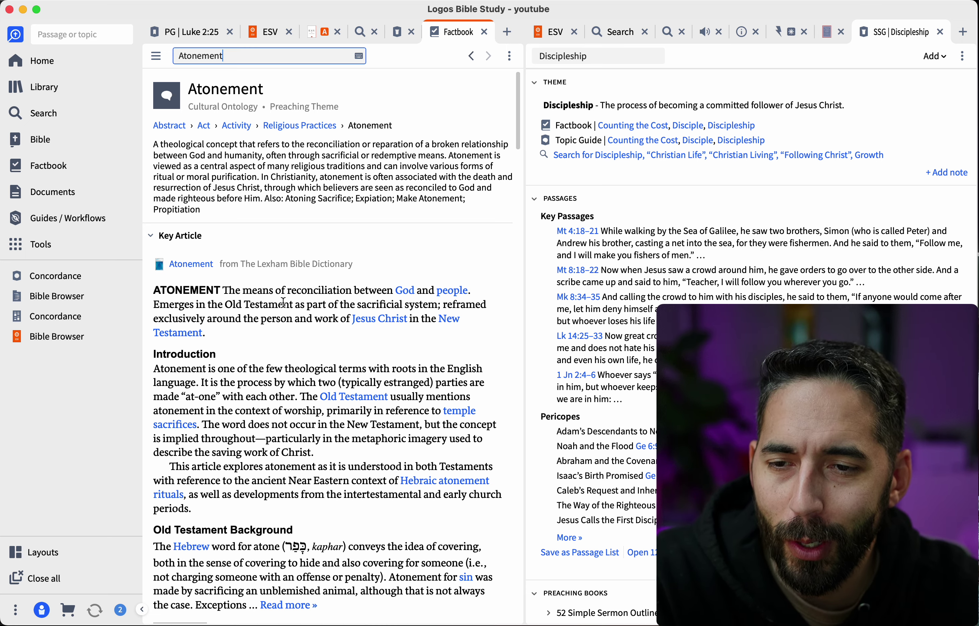
scroll(288, 296, down, 5)
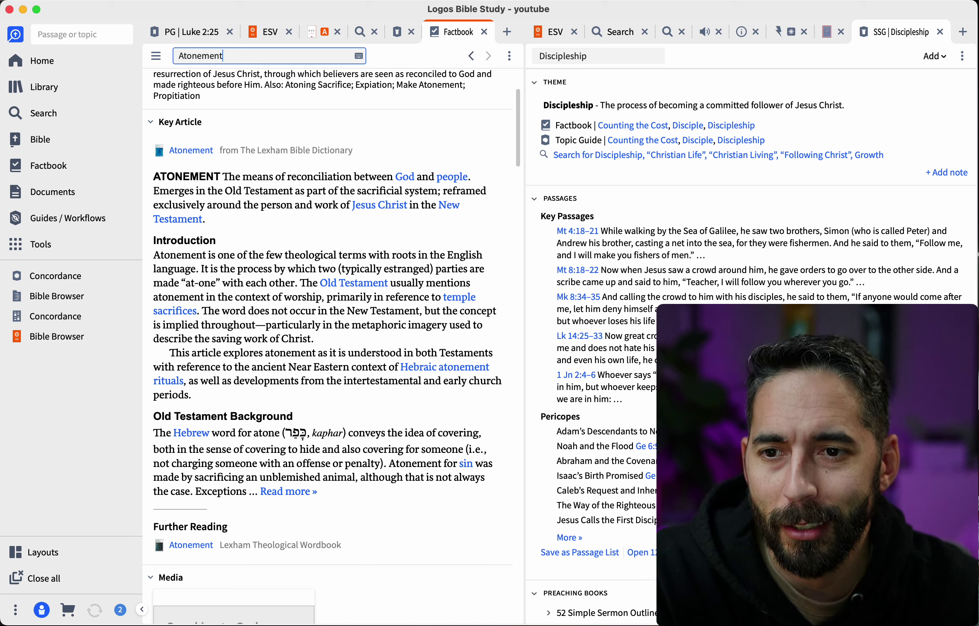
- Switch to ChatGPT, ask "What are the main atonement theories" and read through the answer
key(super+Tab)
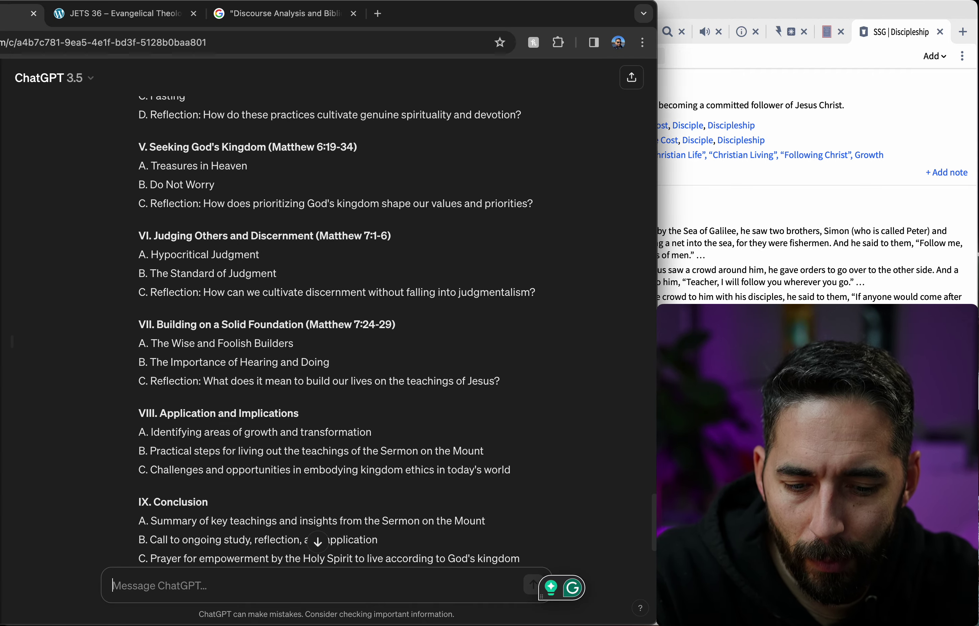
text(What are the main )
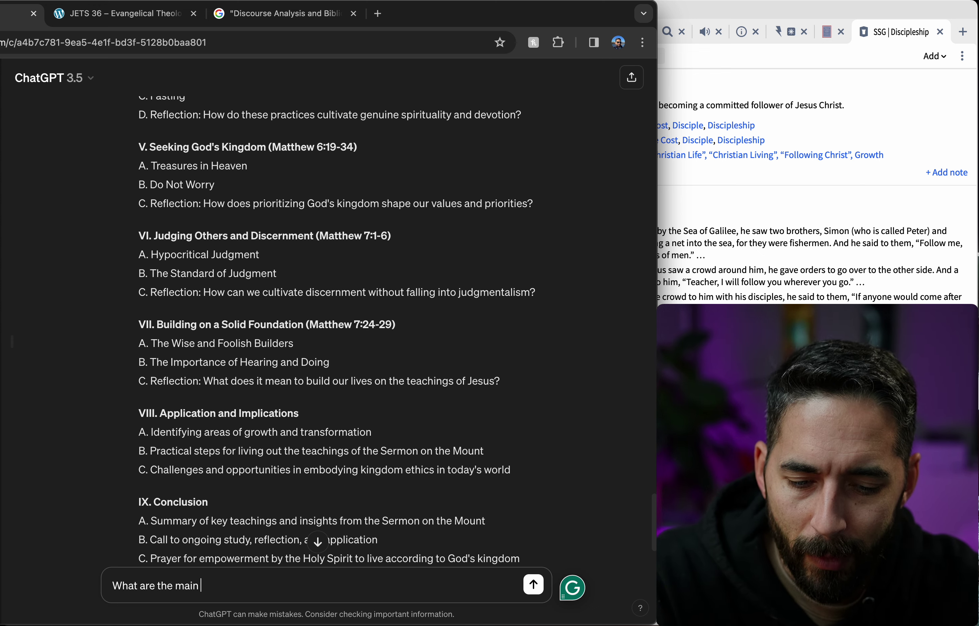
text(atonement theor)
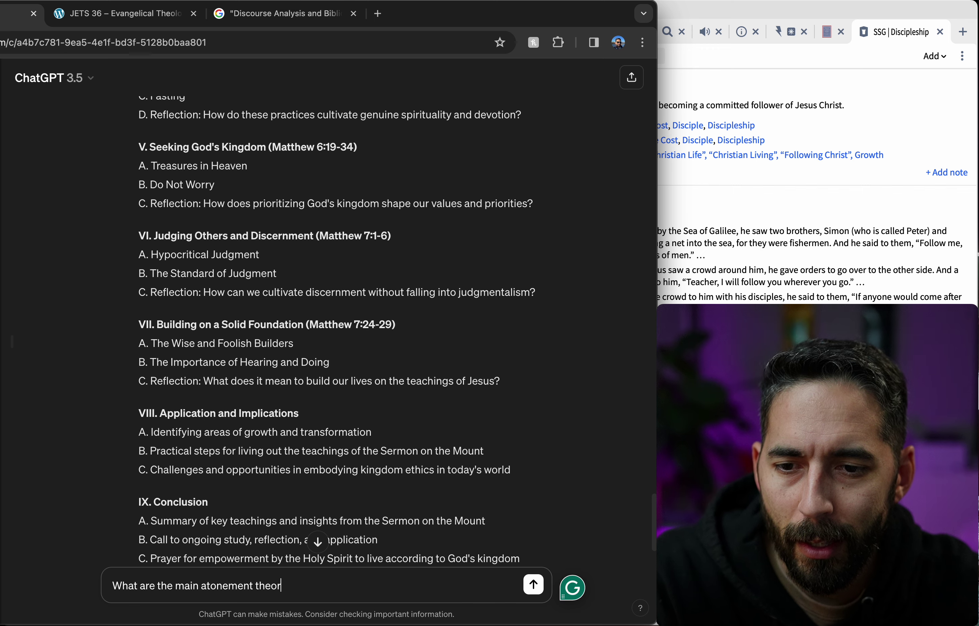
text(ies)
key(Return)
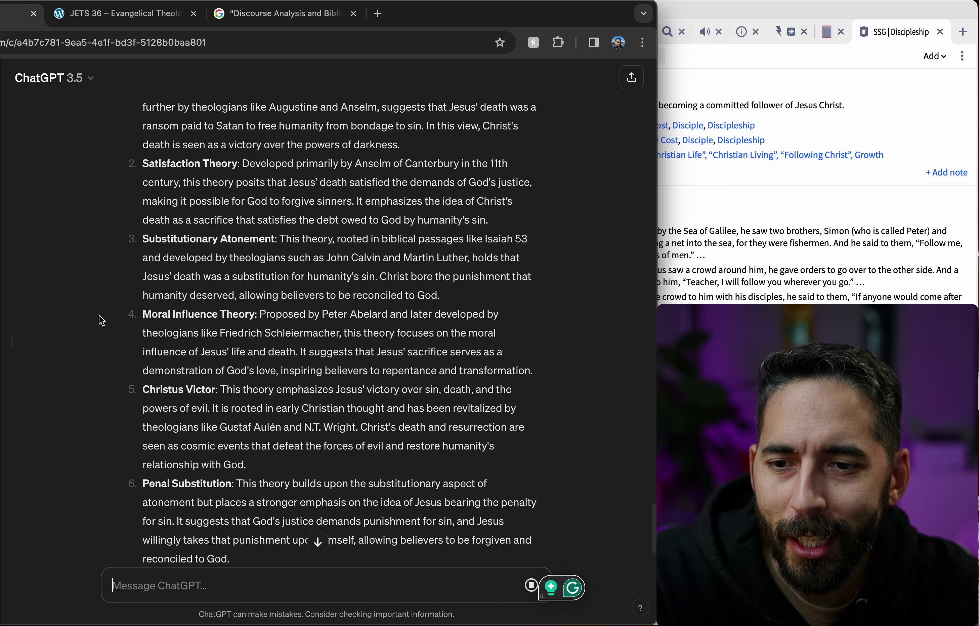
scroll(102, 321, up, 5)
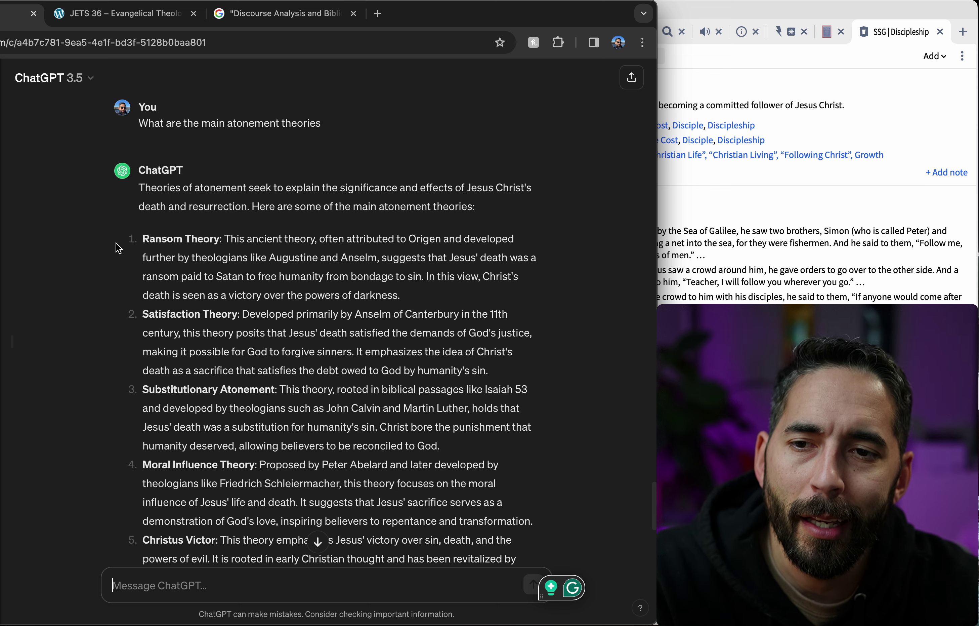
scroll(129, 237, down, 2)
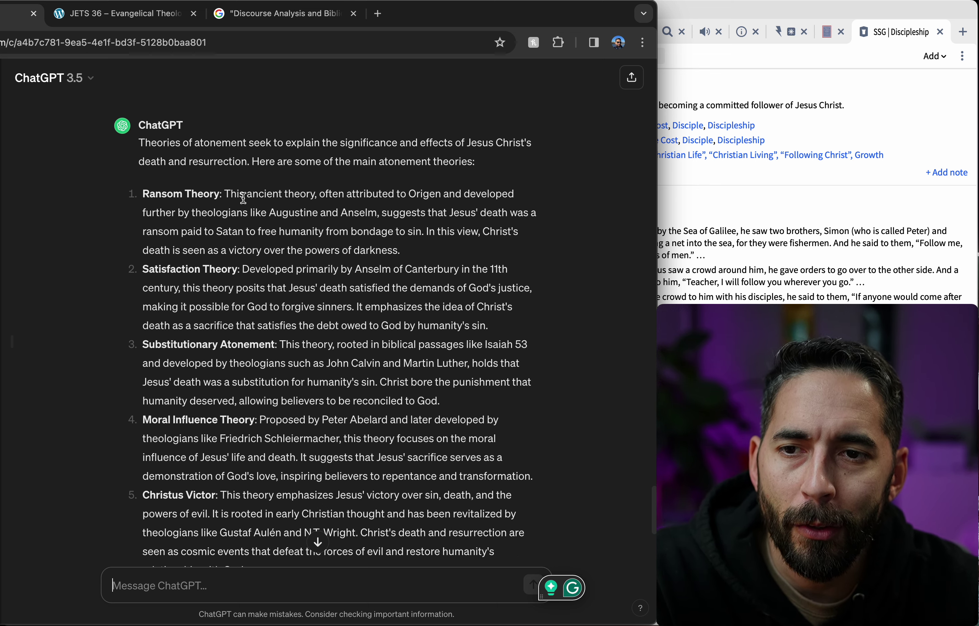
scroll(271, 203, down, 1)
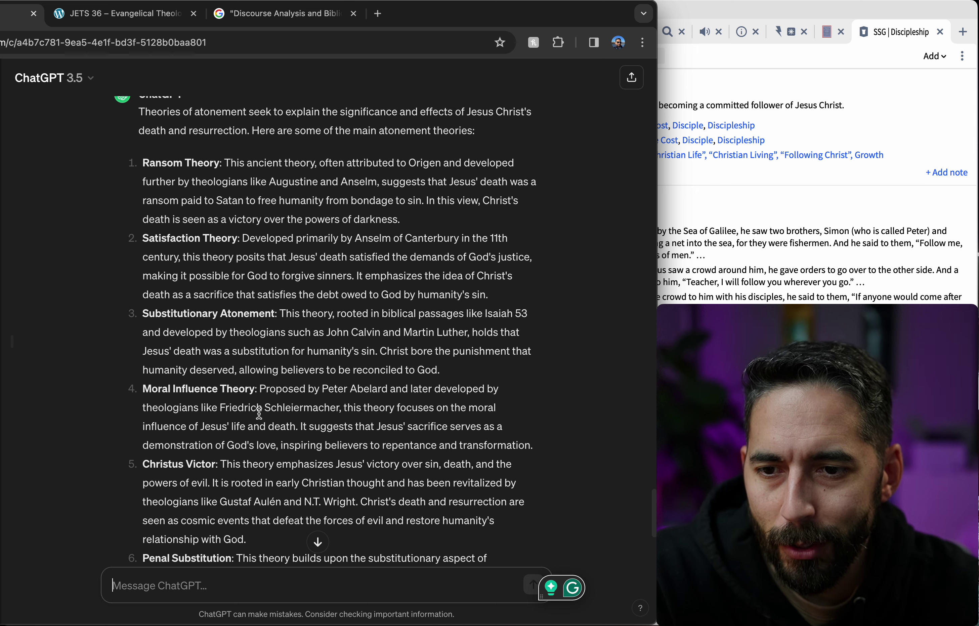
scroll(136, 507, down, 2)
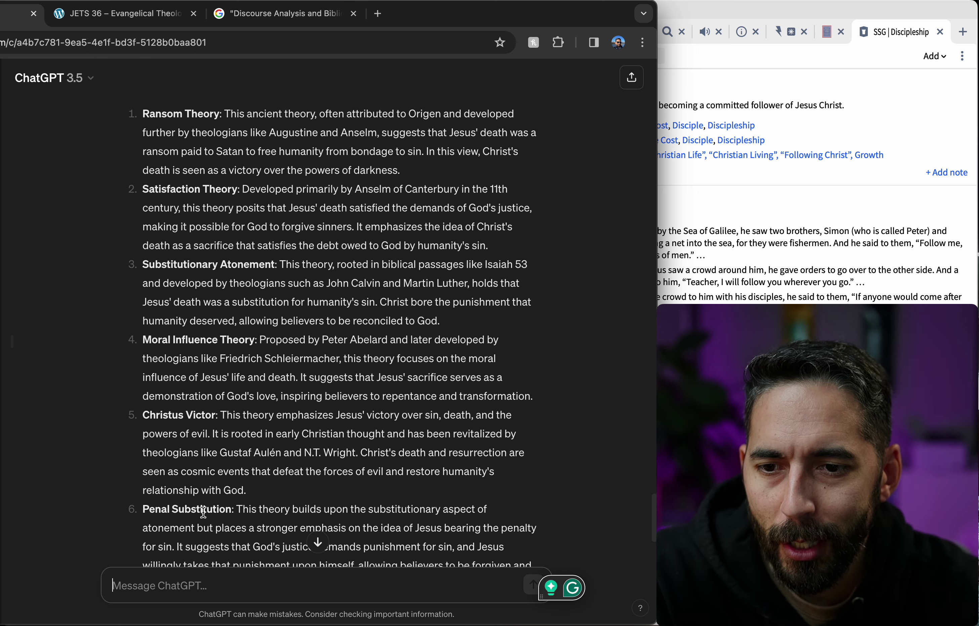
scroll(169, 419, up, 3)
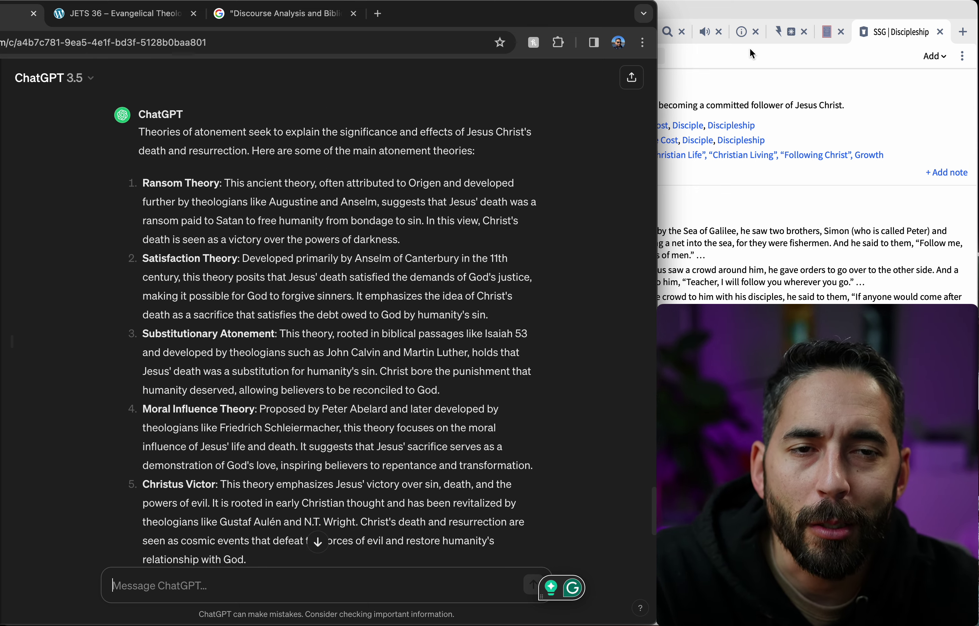
- Switch back to Logos Bible Study and search across all resource types for the exact phrase "ransom theory"
click(774, 11)
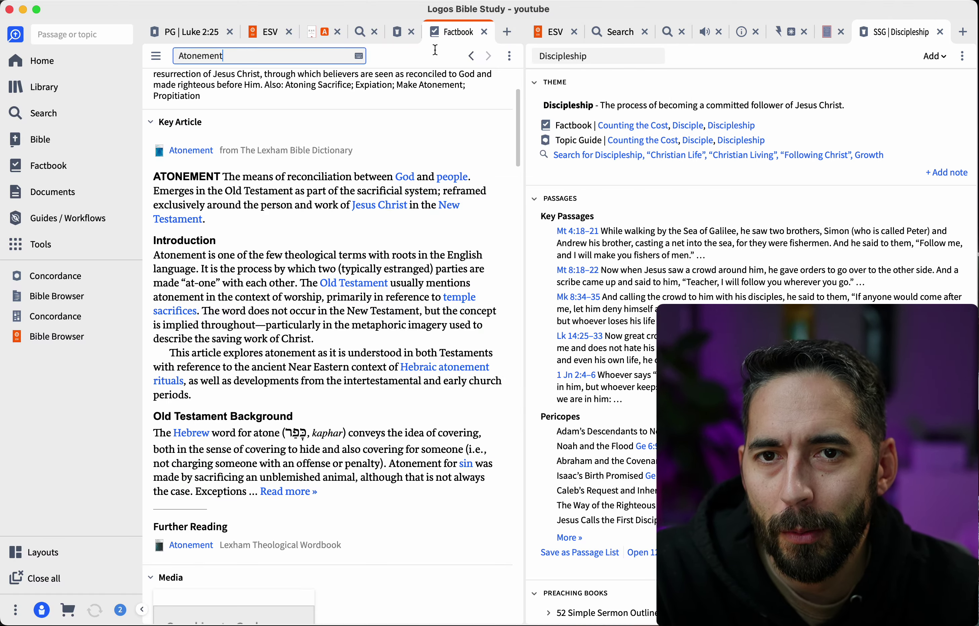
click(372, 32)
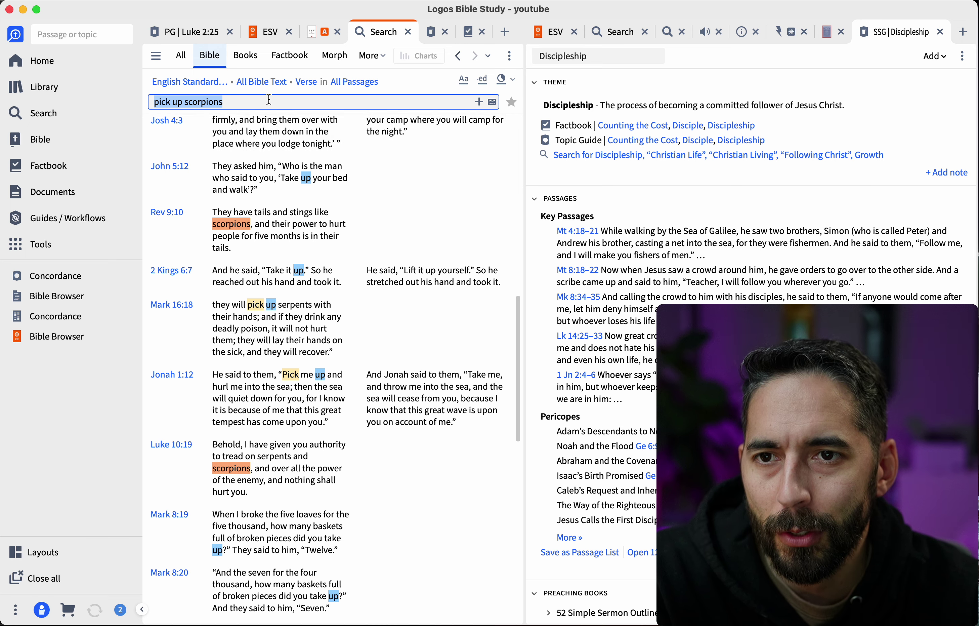
click(185, 64)
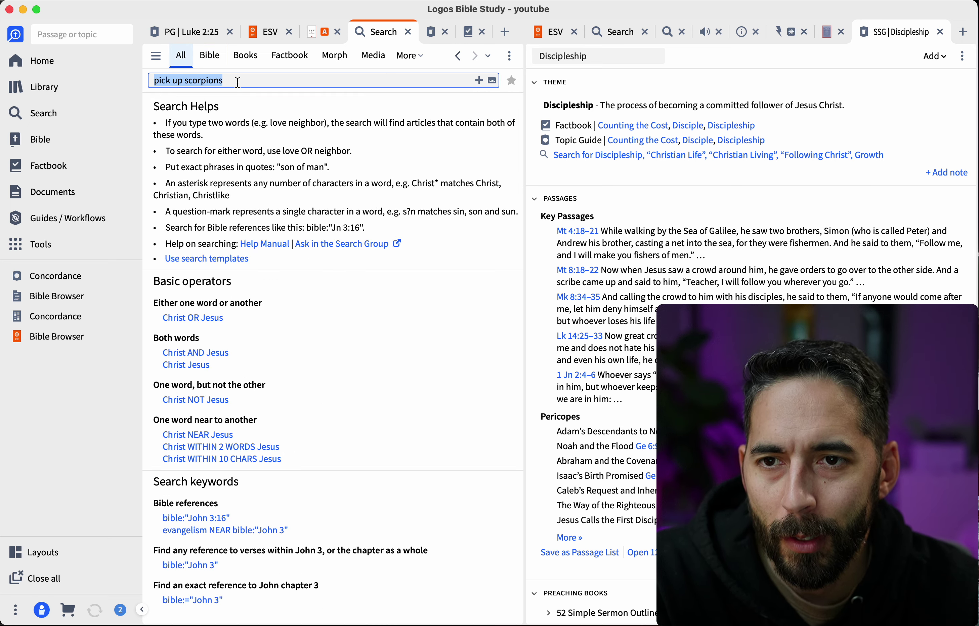
text(")
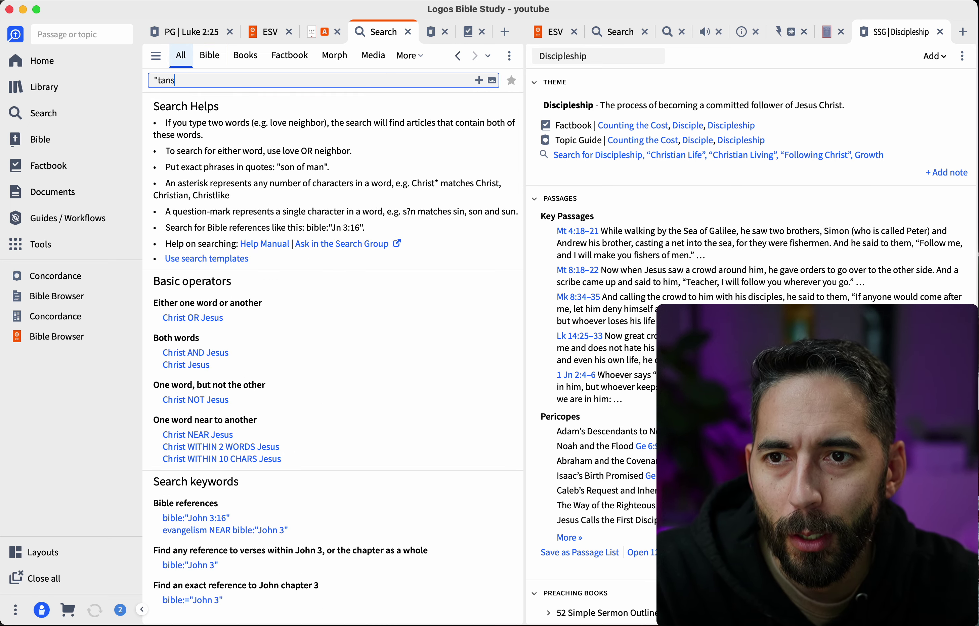
text(tans)
key(BackSpace)
key(BackSpace)
key(BackSpace)
key(BackSpace)
text(ransom the)
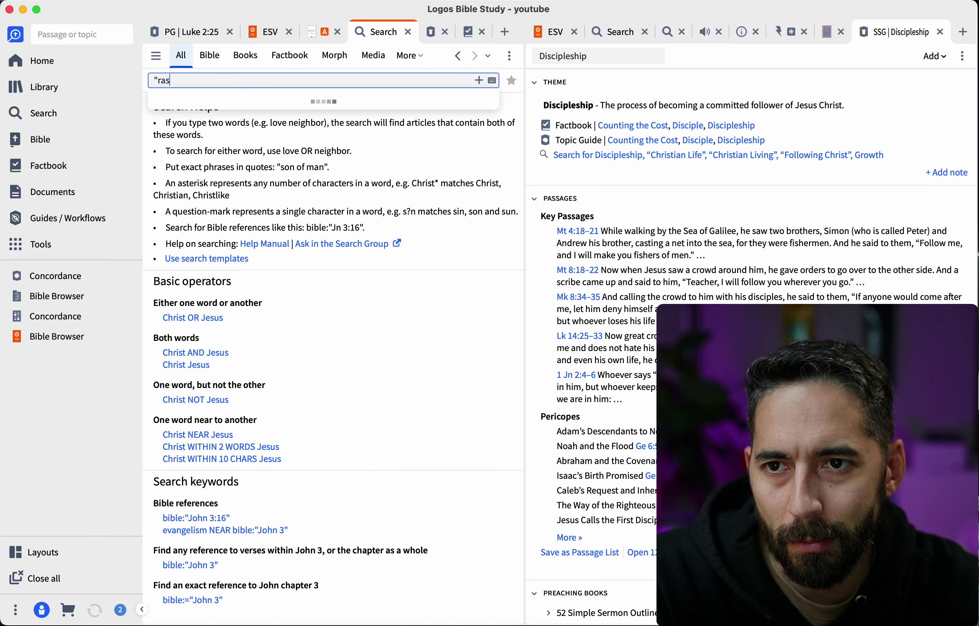
text(ory")
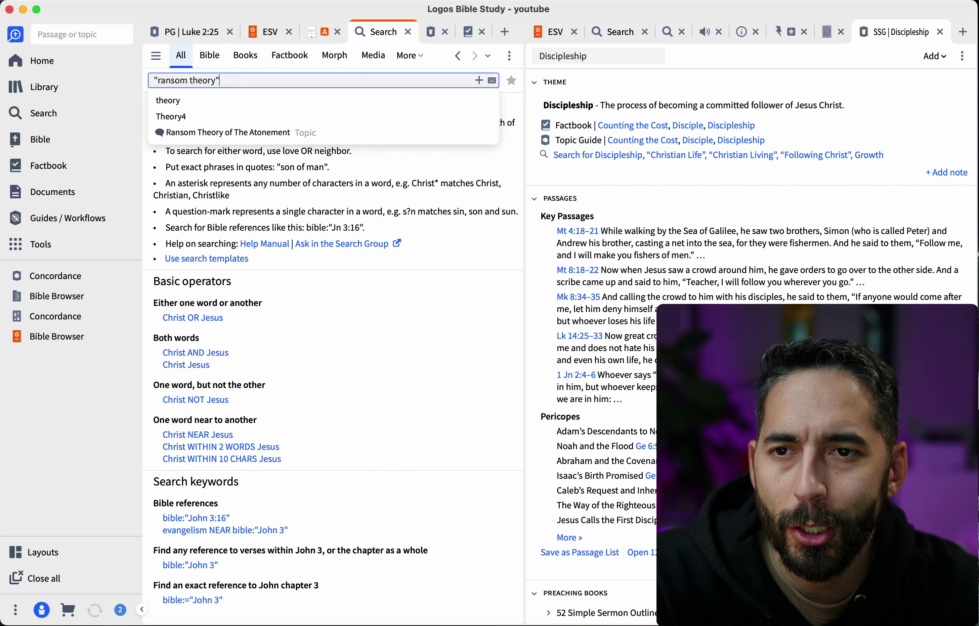
key(Return)
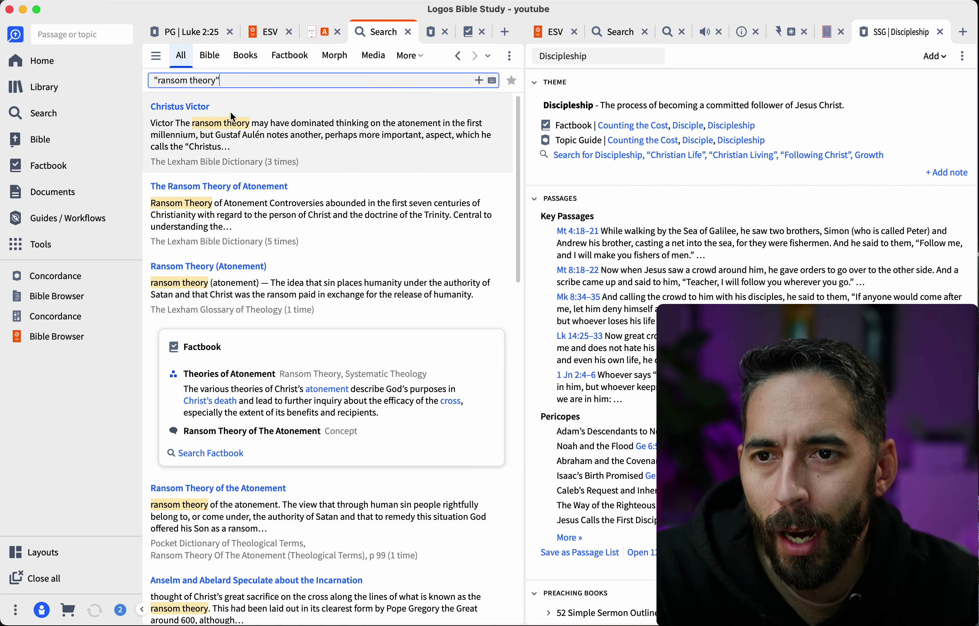
mouse_move(233, 128)
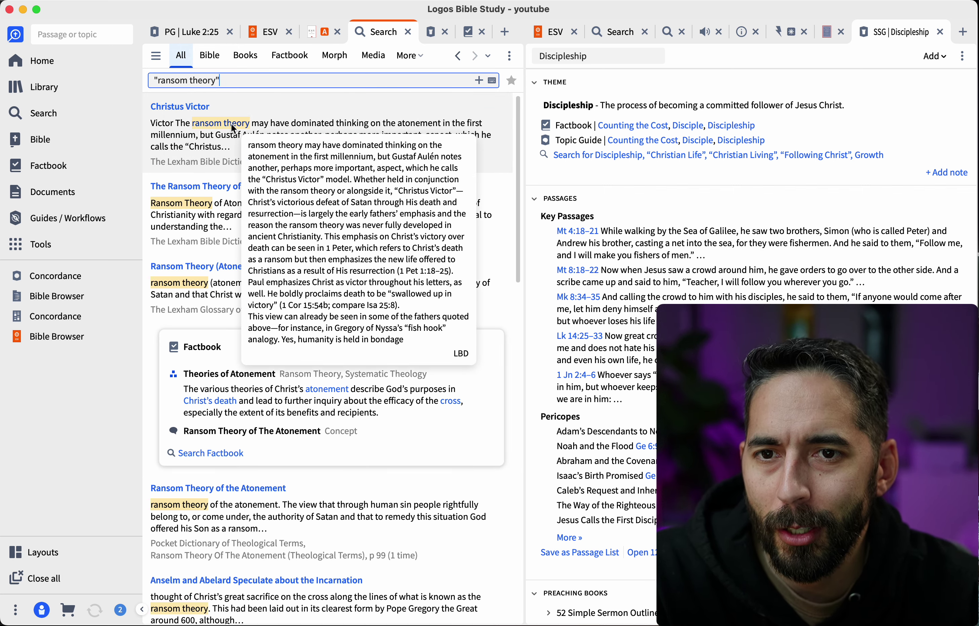
mouse_move(216, 162)
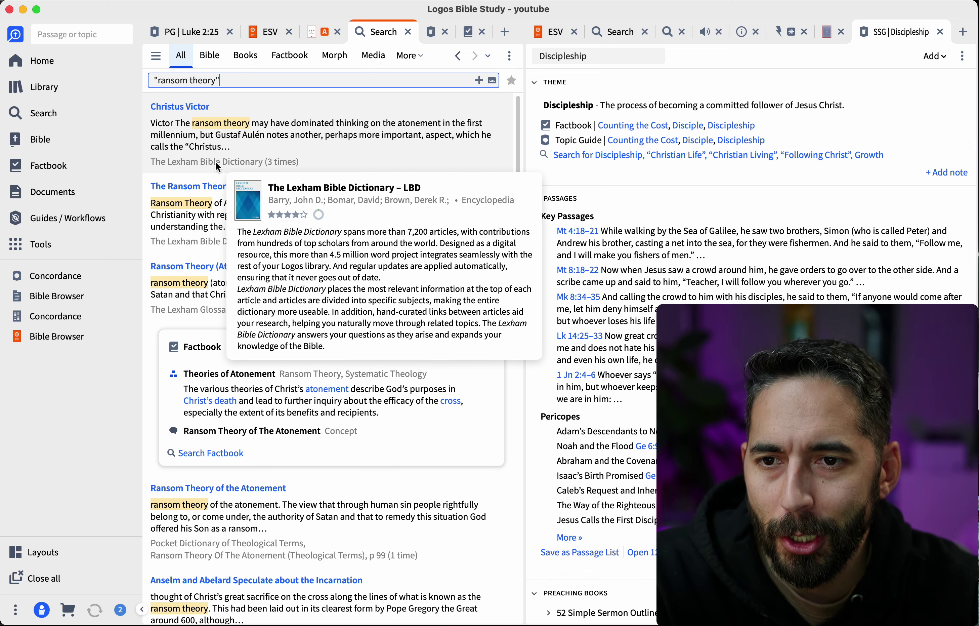
- Open "Historical Theories of the Atonement" in Understanding Theology, Volume One from the search results and move its tab into the search results' pane
scroll(329, 156, down, 3)
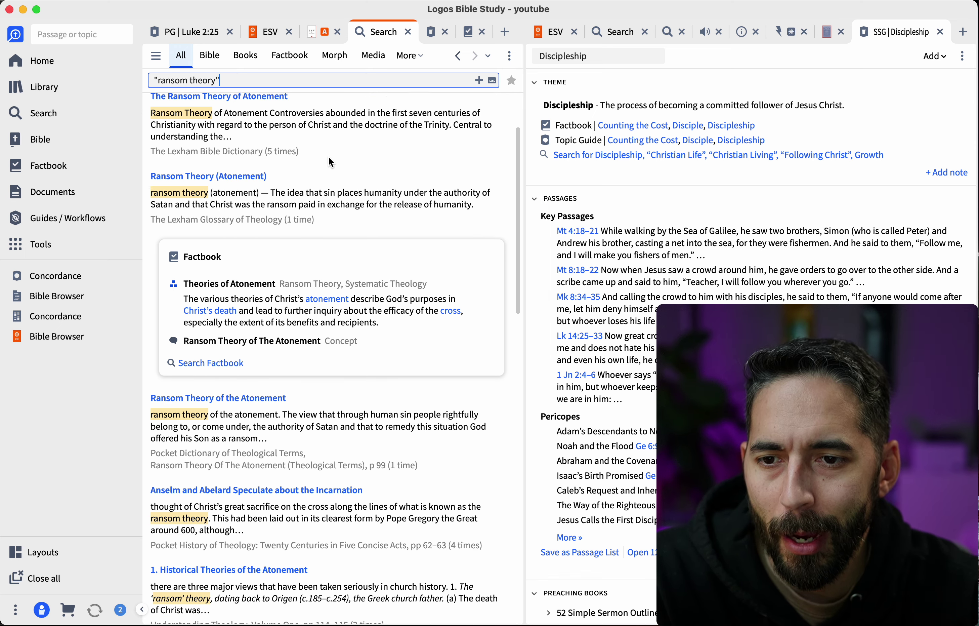
scroll(329, 159, down, 1)
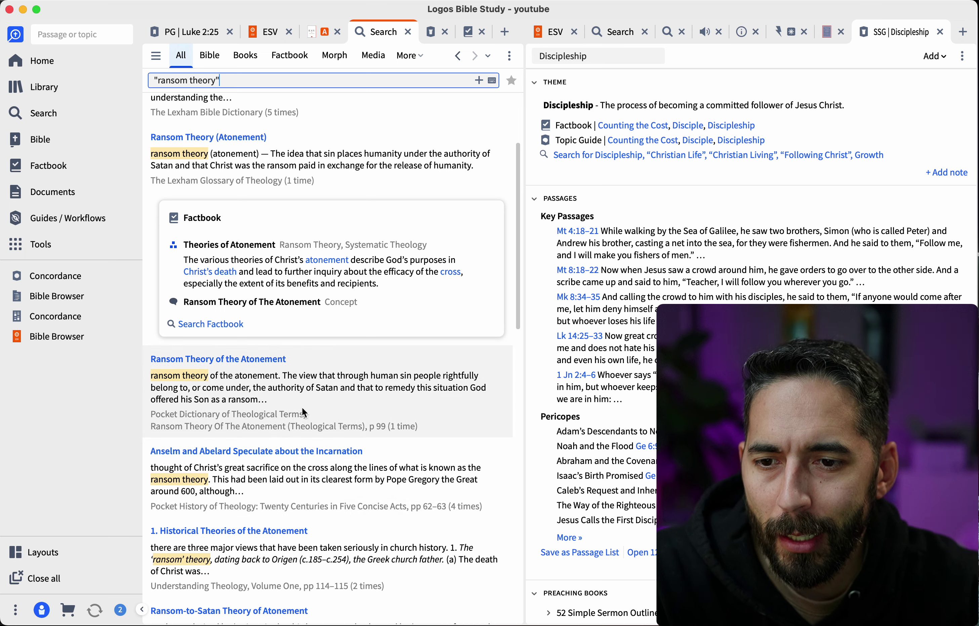
scroll(304, 409, down, 4)
mouse_move(208, 428)
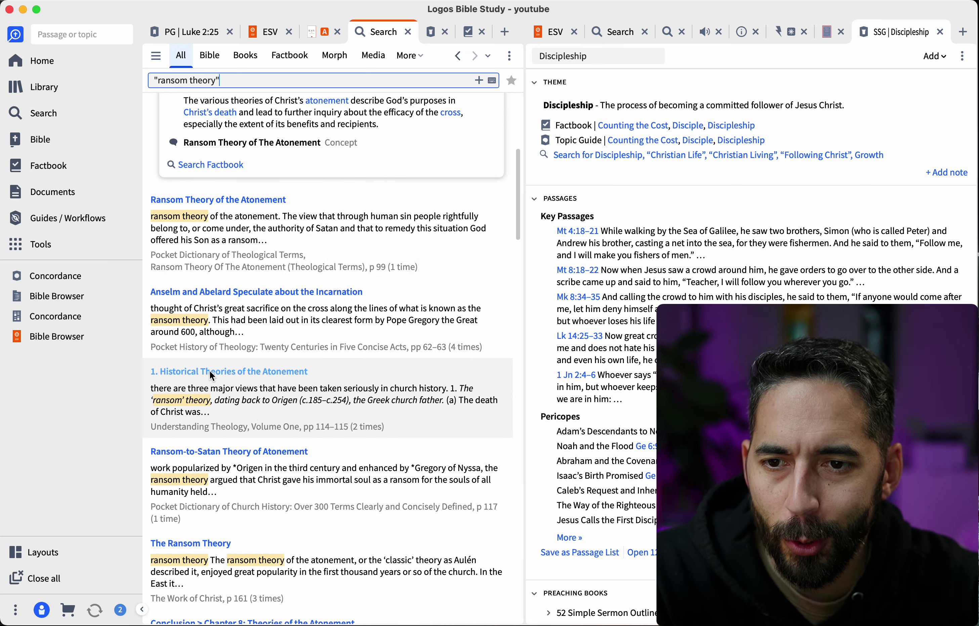
mouse_move(211, 372)
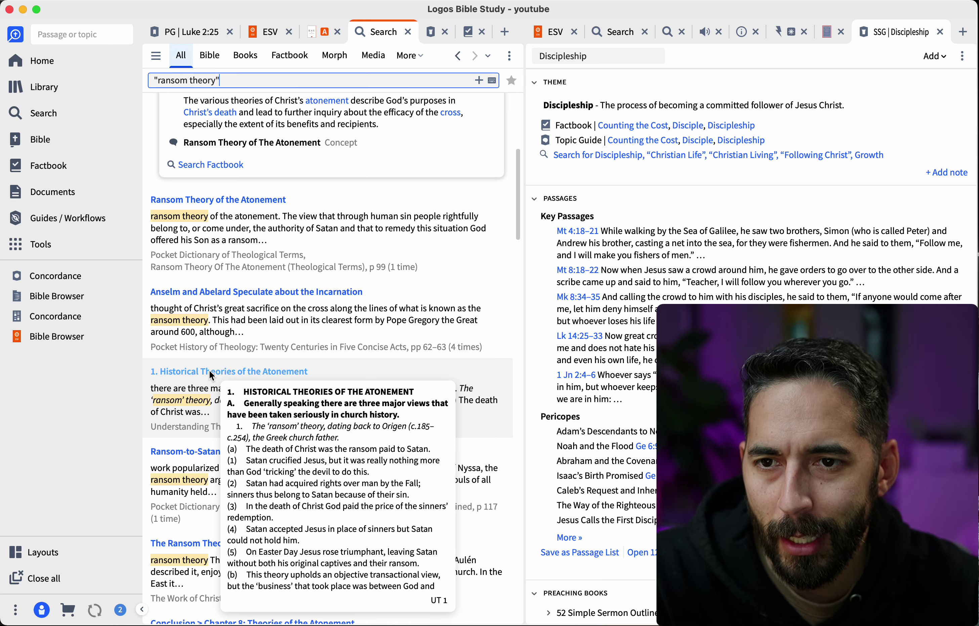
click(207, 375)
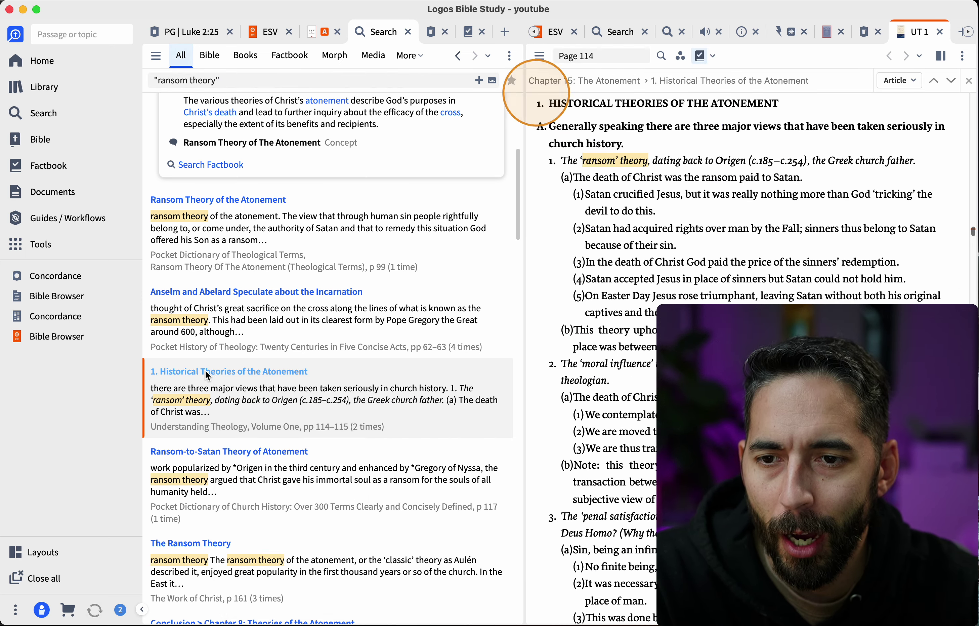
click(917, 33)
drag(917, 32, 408, 31)
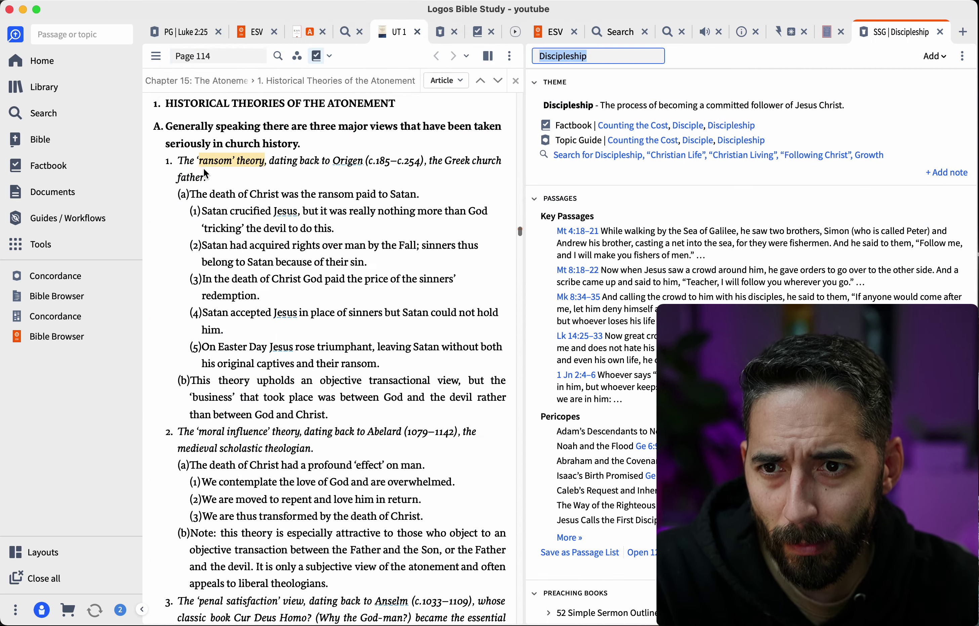
- Read through the ransom, moral influence and penal satisfaction views in the Historical Theories of the Atonement section
scroll(181, 208, down, 1)
scroll(182, 208, down, 5)
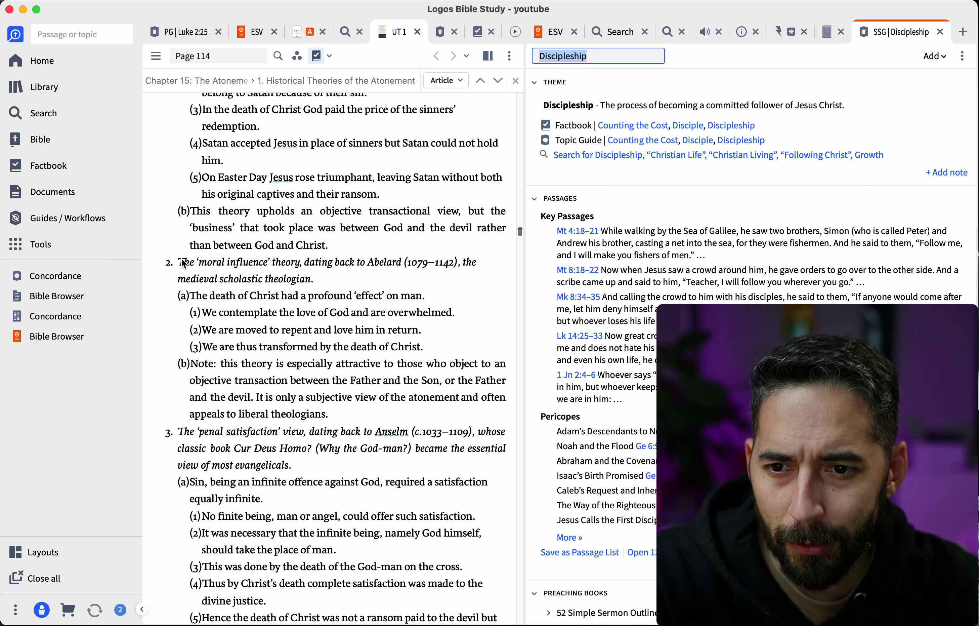
scroll(181, 261, down, 5)
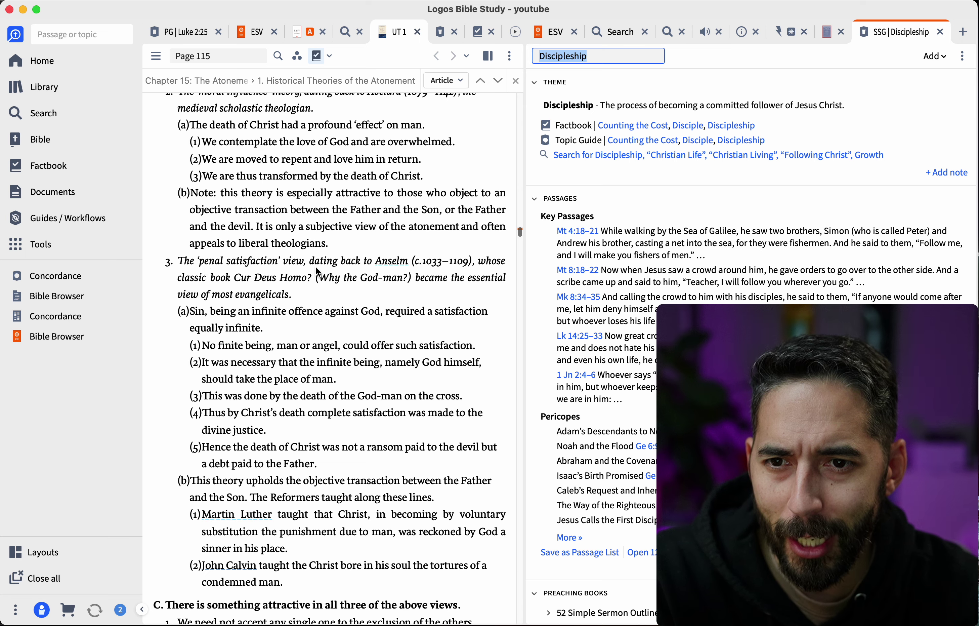
scroll(149, 248, down, 8)
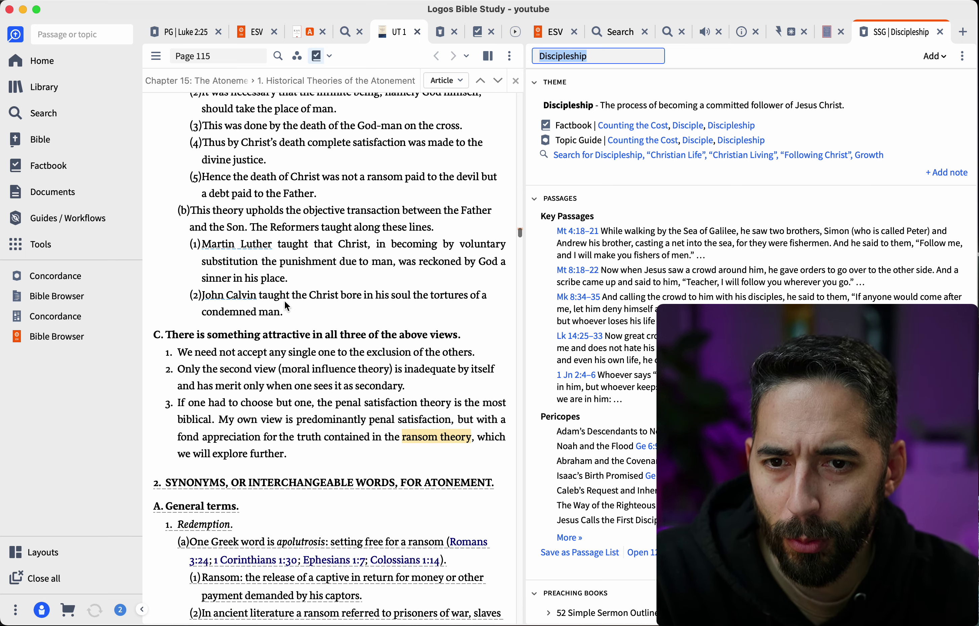
scroll(286, 307, up, 20)
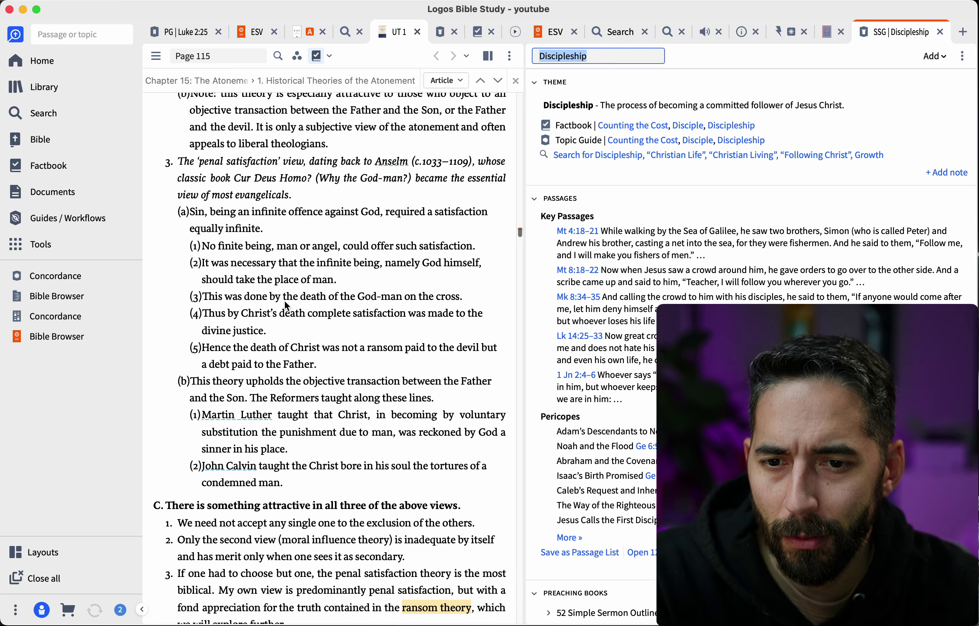
scroll(287, 307, up, 2)
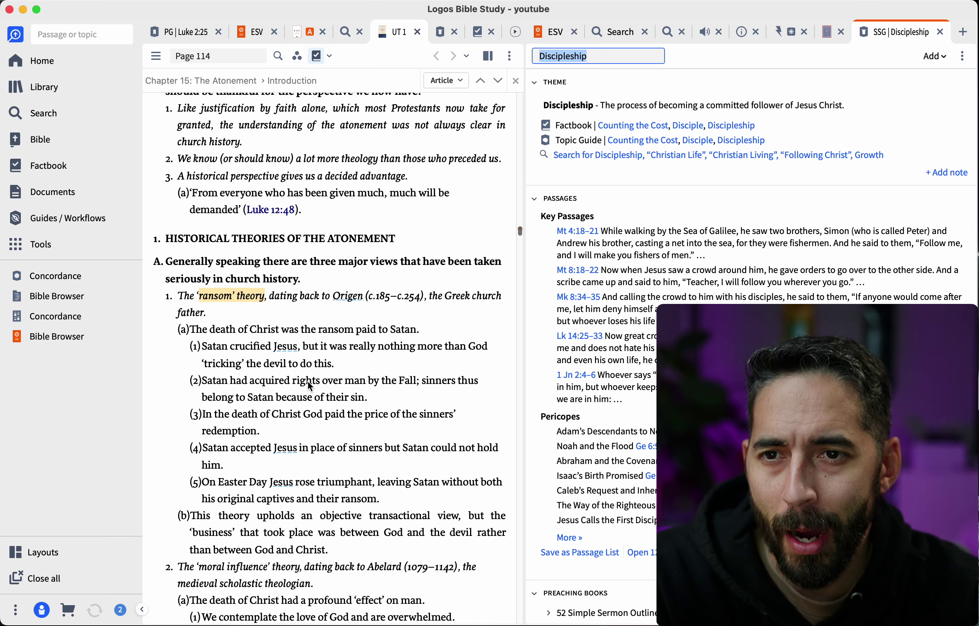
- Browse the Chapter 15 sections on synonyms, assumptions and the altar analogy through the table of contents, and return to Historical Theories of the Atonement
click(155, 56)
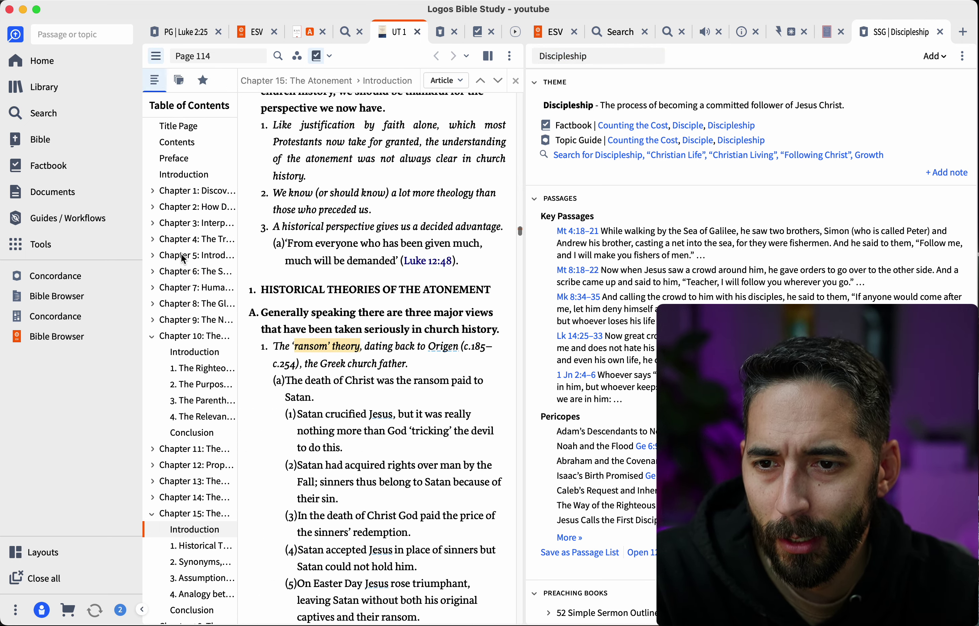
scroll(191, 452, down, 3)
scroll(190, 452, down, 1)
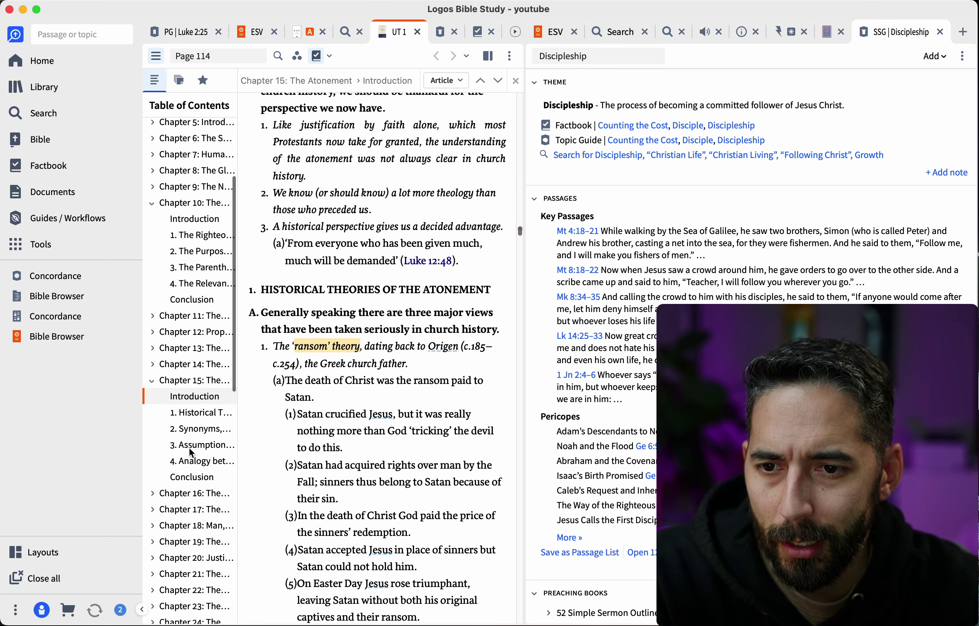
click(193, 430)
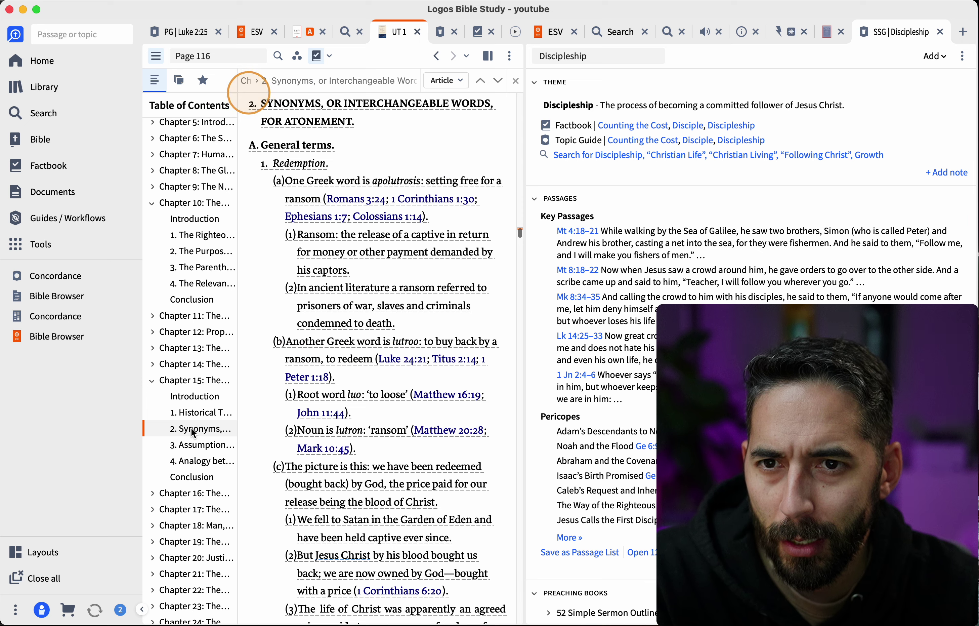
click(194, 445)
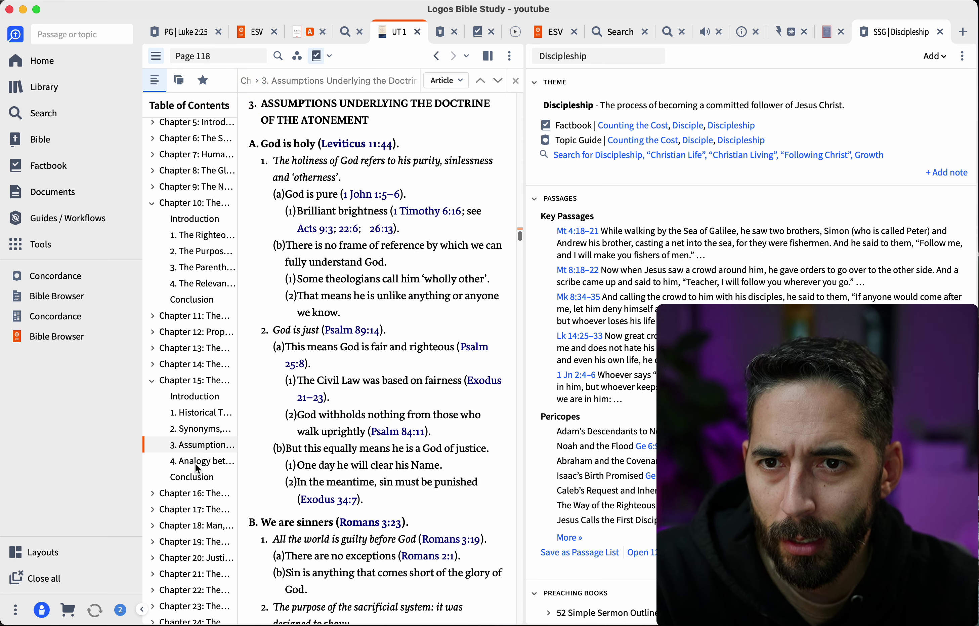
click(196, 463)
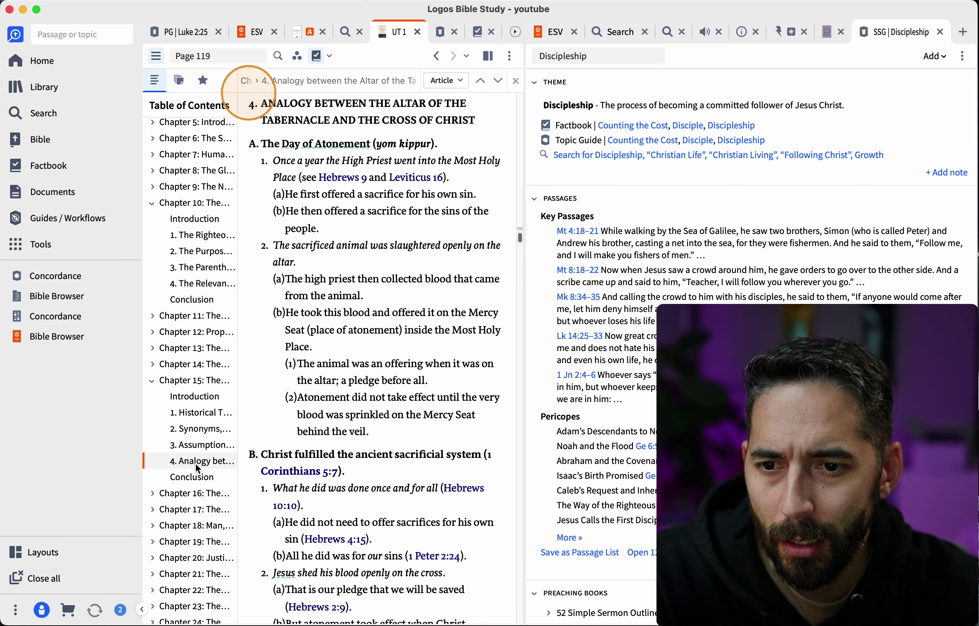
click(198, 415)
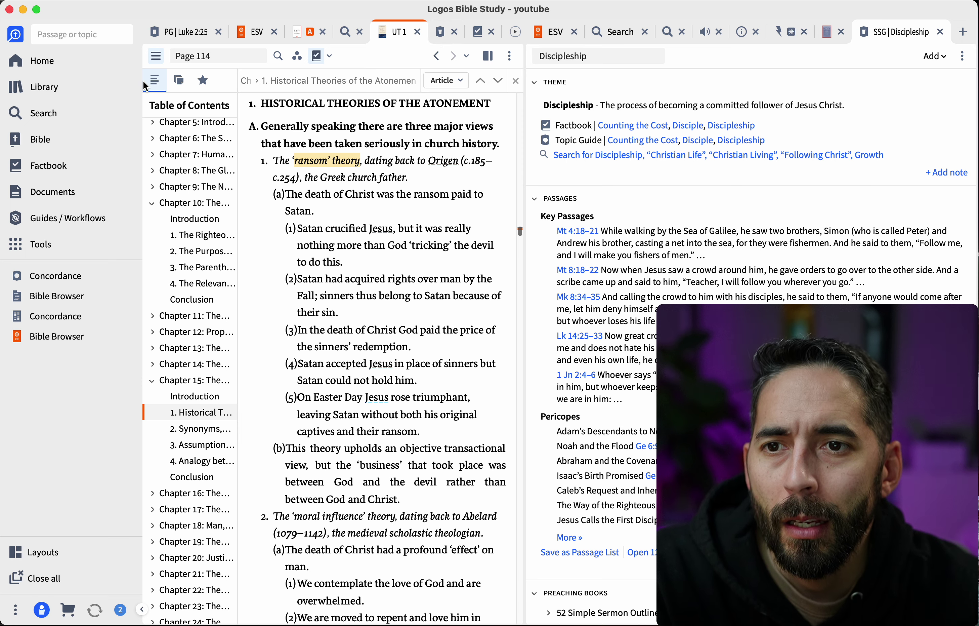
click(156, 57)
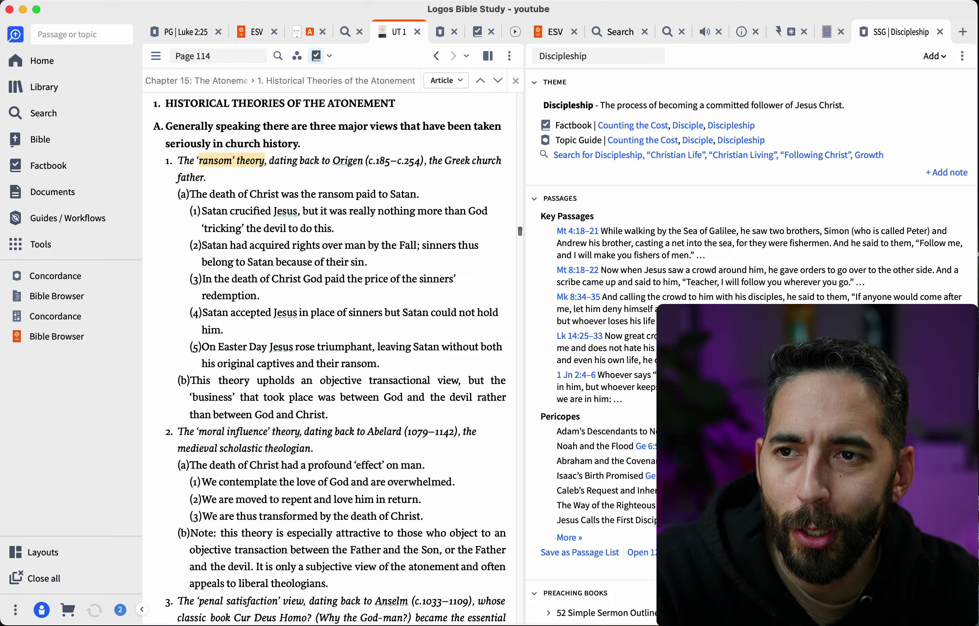
- Switch to ChatGPT and review its earlier answer listing journal articles on lexical semantics and biblical exegesis
key(super+Tab)
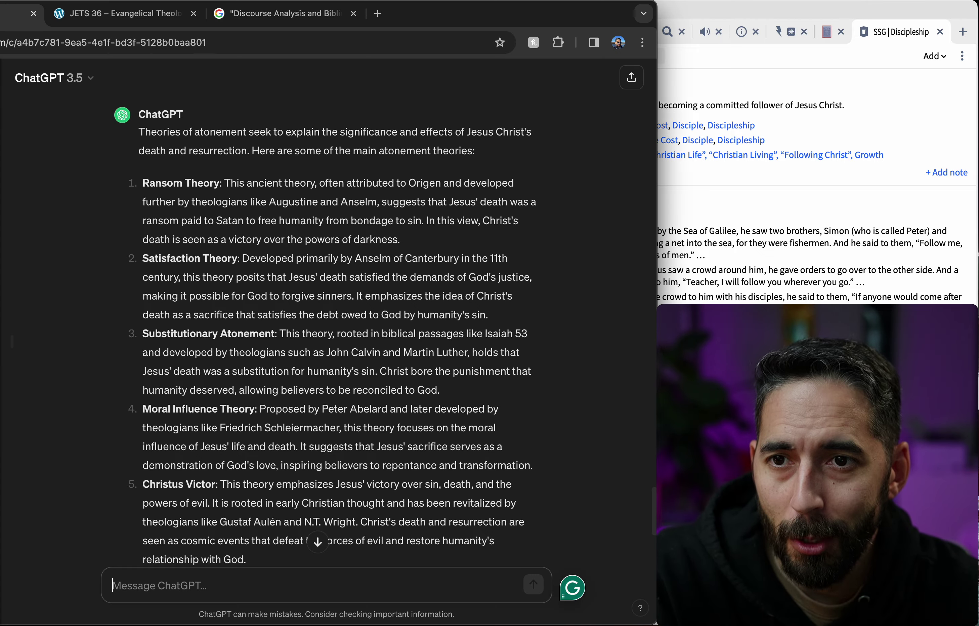
scroll(251, 215, up, 20)
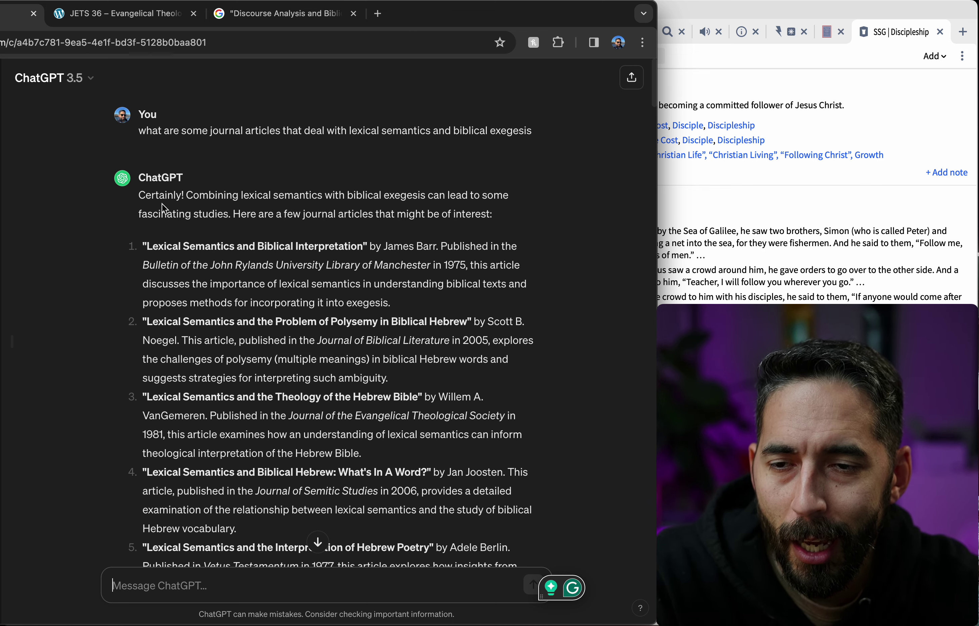
scroll(350, 189, down, 1)
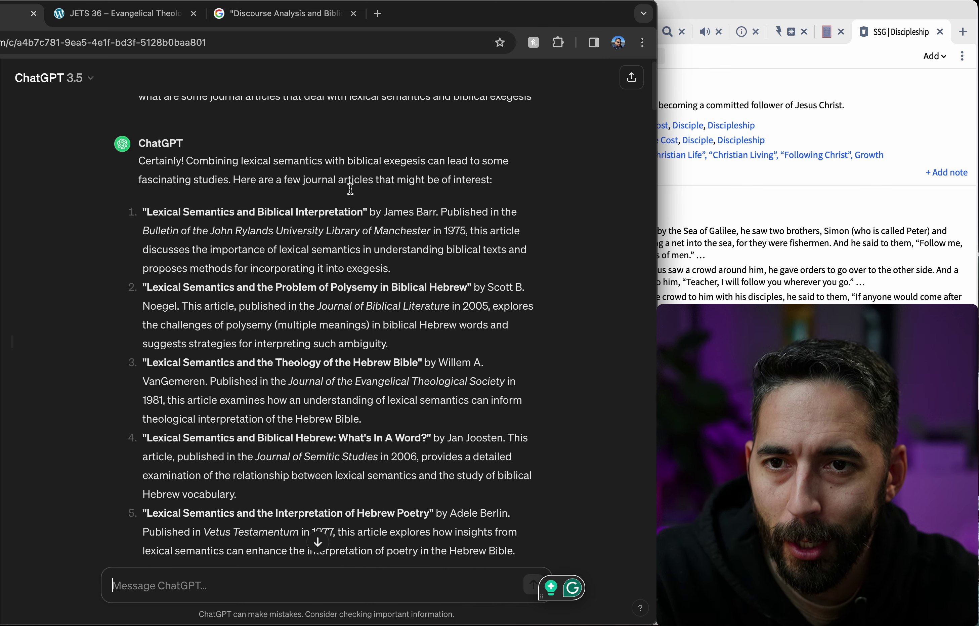
scroll(351, 189, up, 1)
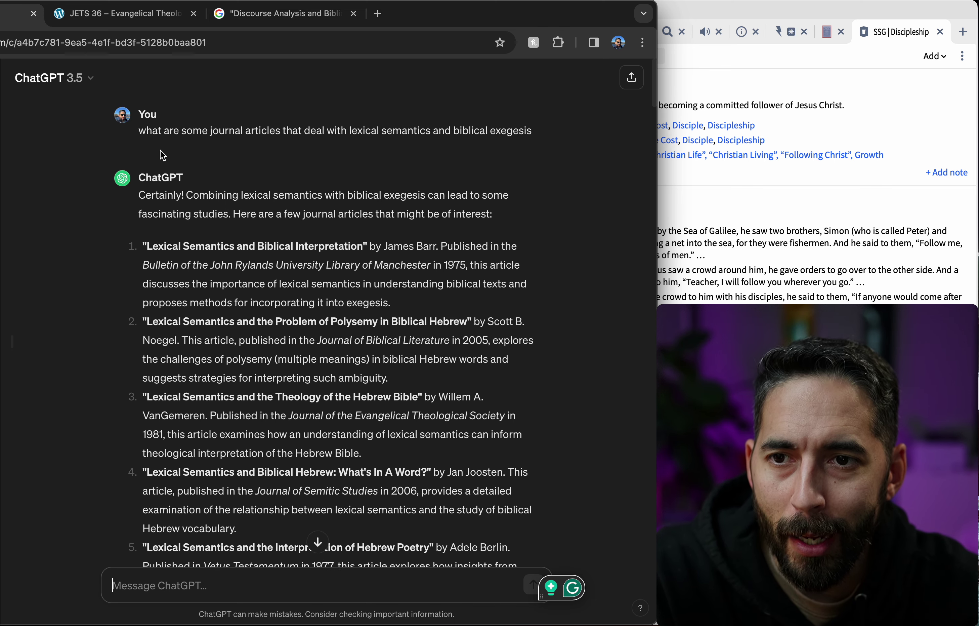
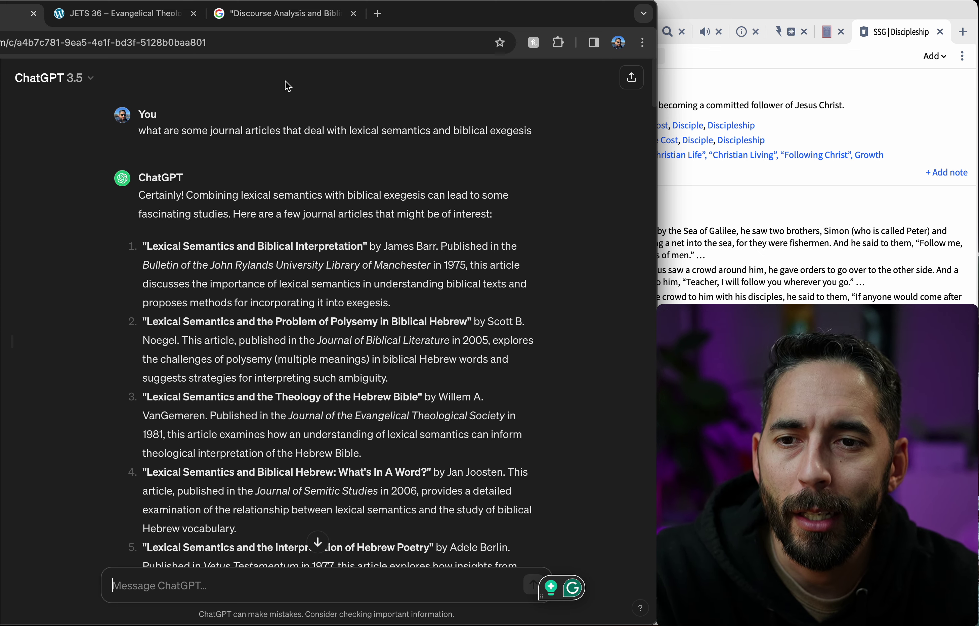
mouse_move(154, 151)
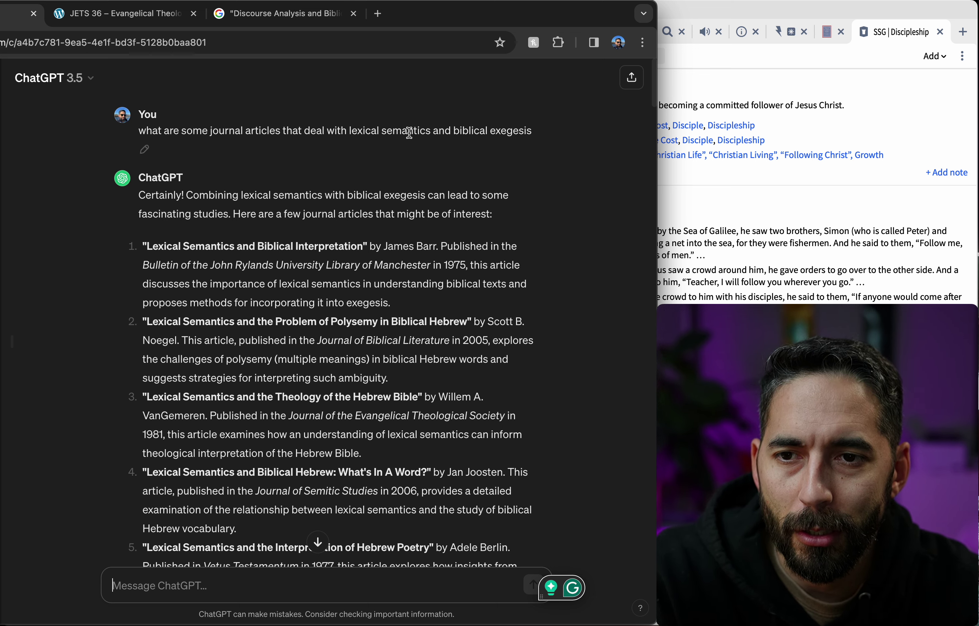
scroll(95, 205, down, 3)
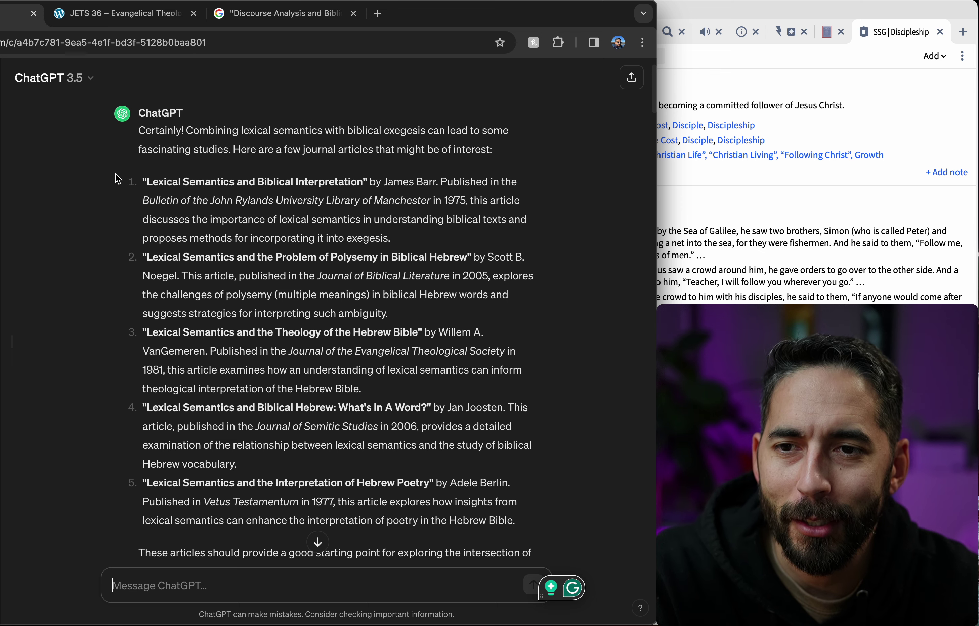
scroll(120, 172, down, 1)
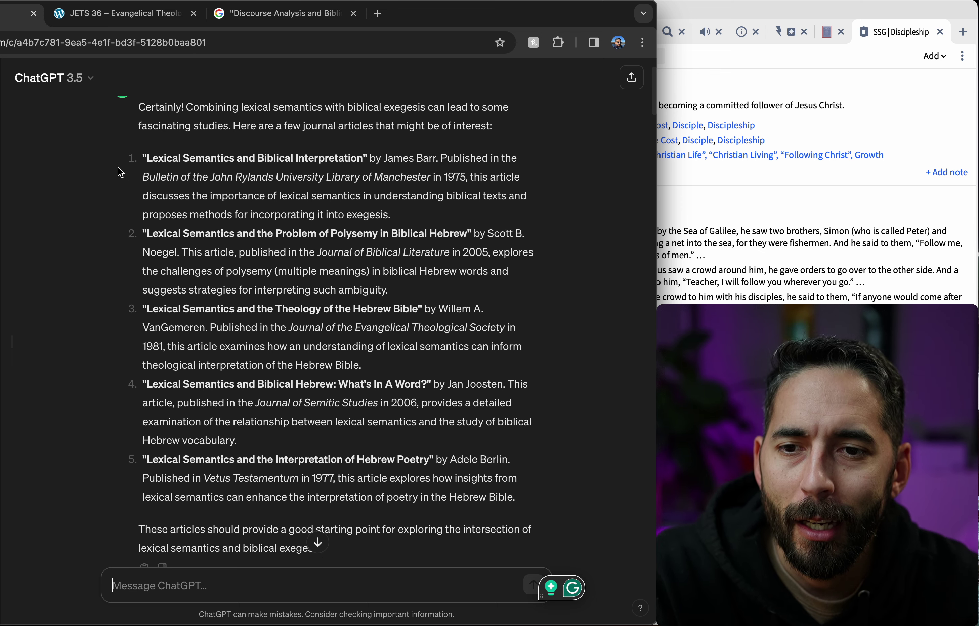
- Review the ChatGPT list of articles on linguistics and biblical exegesis and select the "Discourse Analysis and Biblical Interpretation" citation
scroll(124, 169, down, 8)
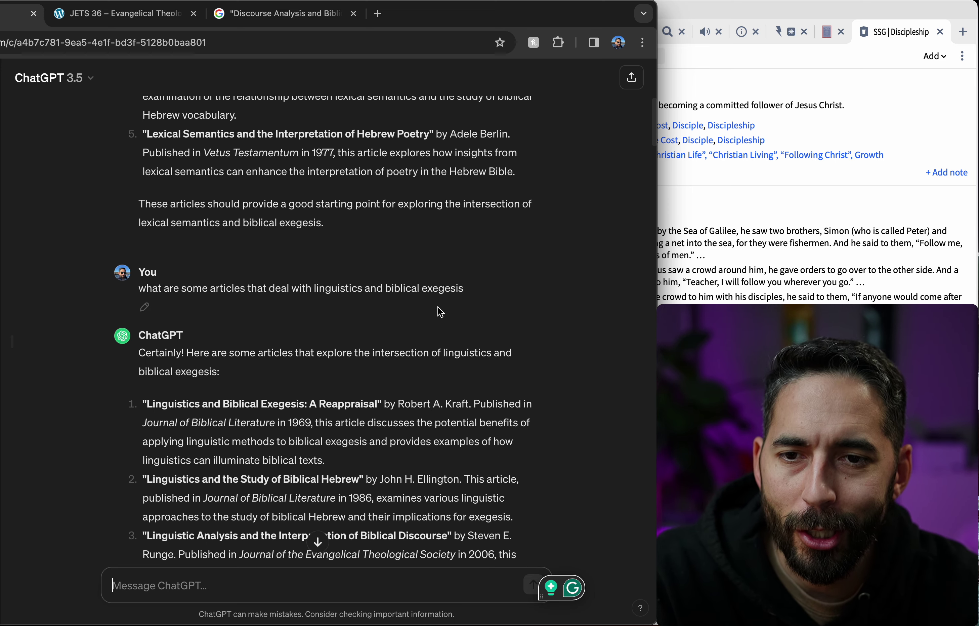
scroll(438, 313, down, 3)
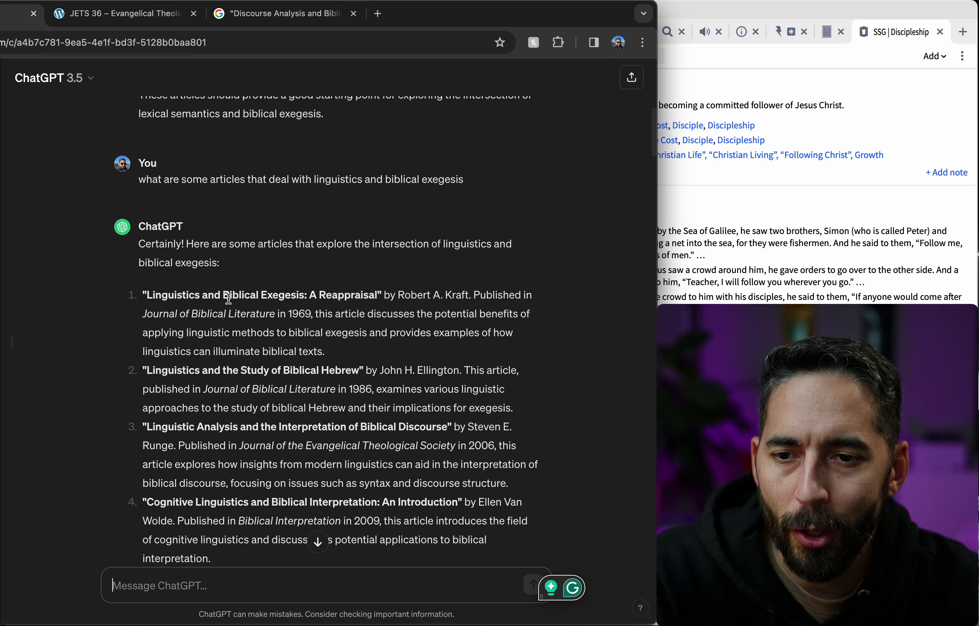
scroll(196, 485, down, 3)
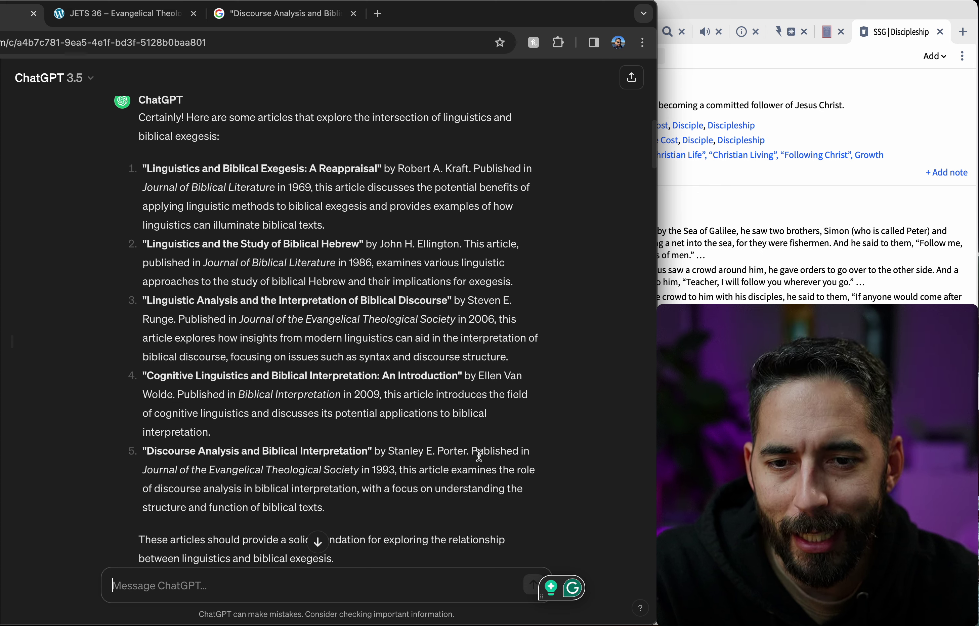
scroll(452, 461, down, 1)
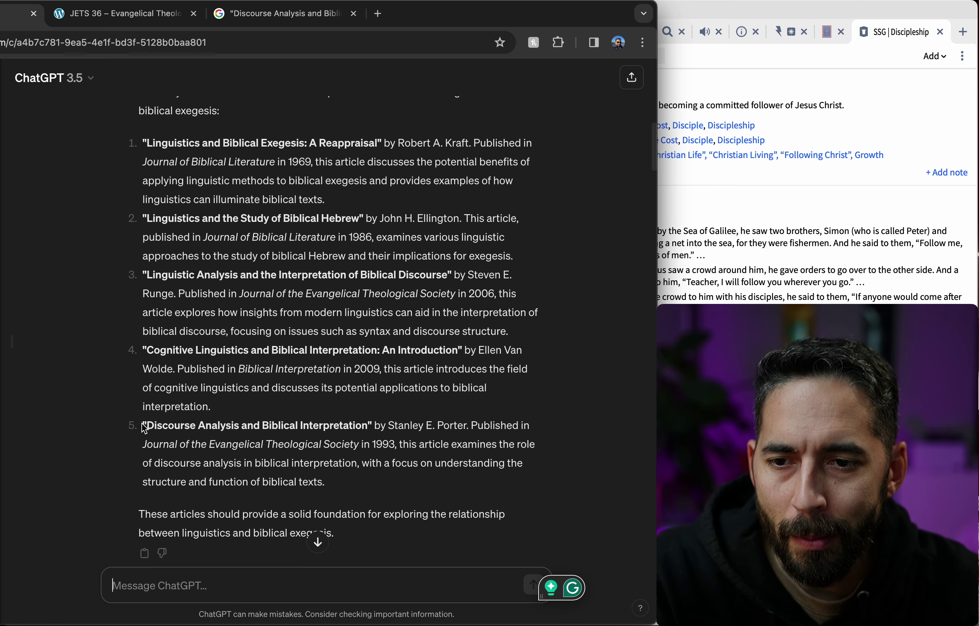
drag(143, 424, 397, 450)
- Ask ChatGPT for 5 quotes from "Discourse Analysis and Biblical Interpretation", pasting its full Journal of the Evangelical Theological Society 1993 citation
scroll(264, 507, down, 20)
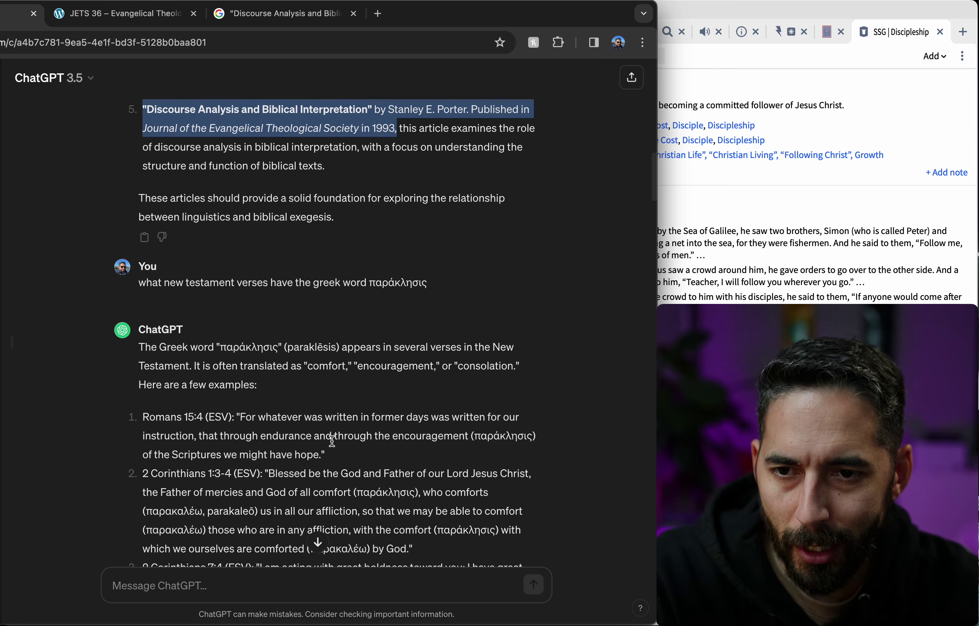
click(226, 578)
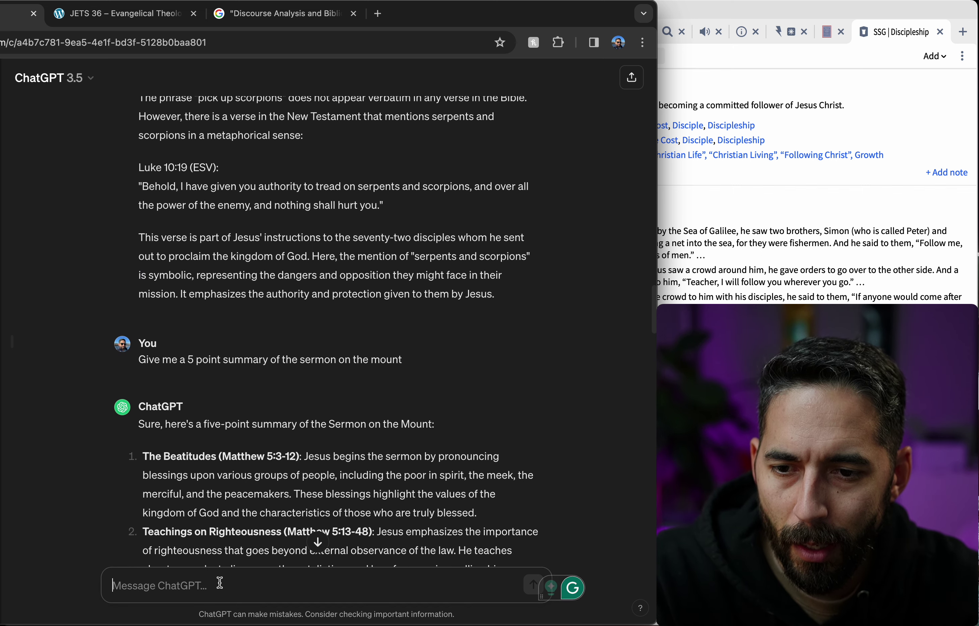
text(can you)
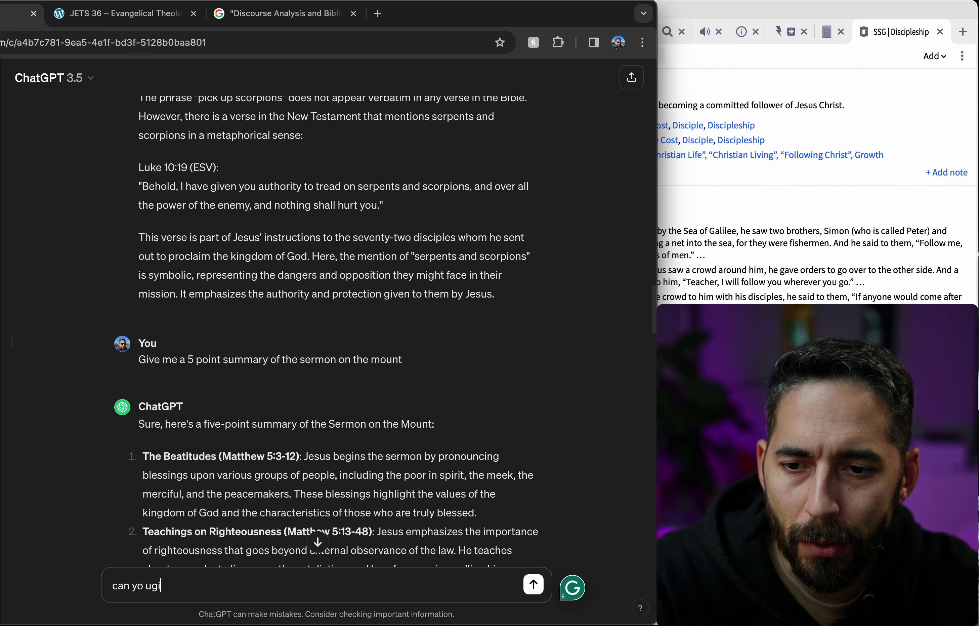
key(BackSpace)
text(give)
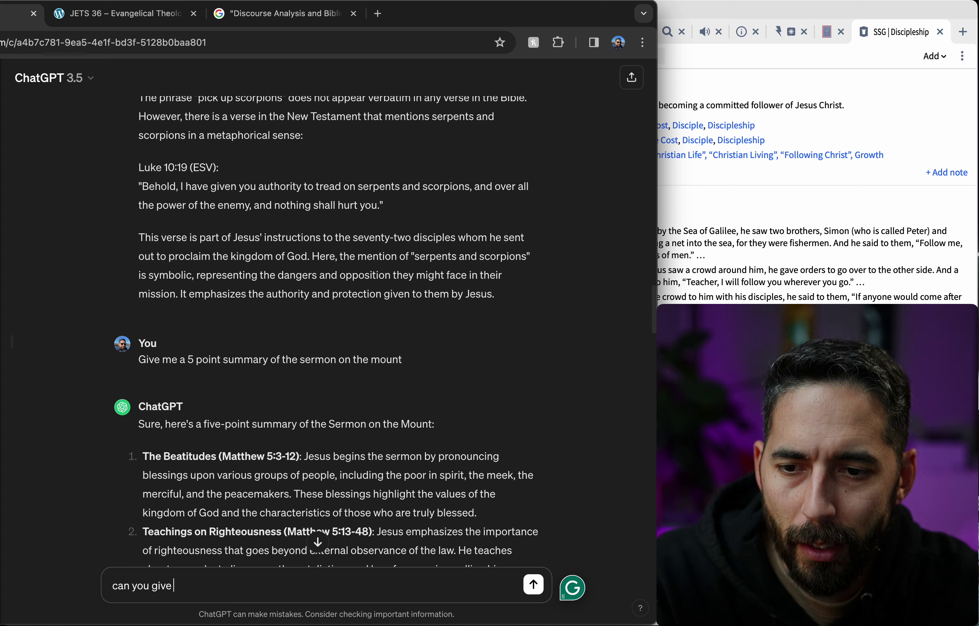
text( me 5 q)
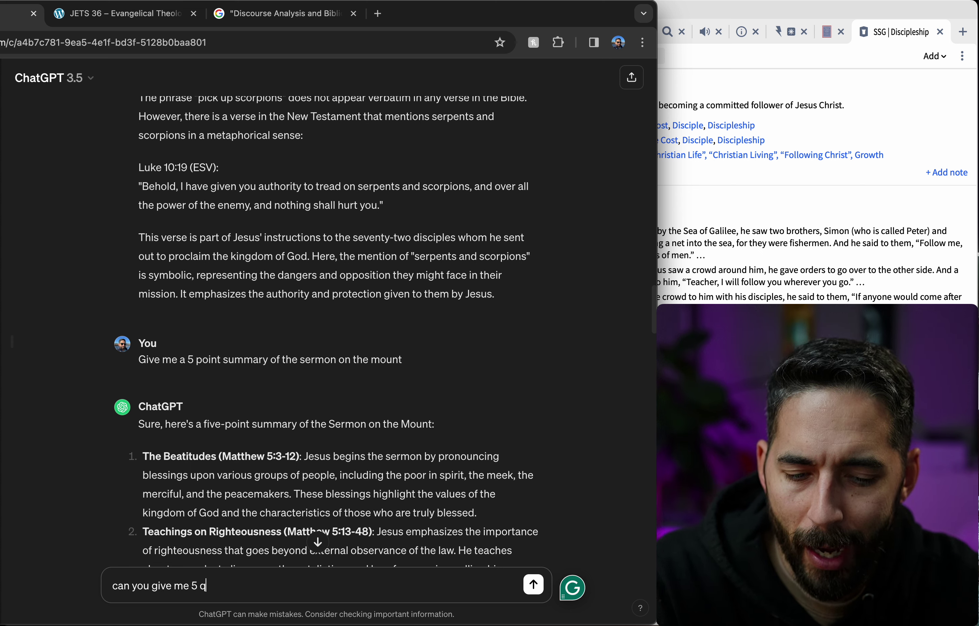
text(uotes)
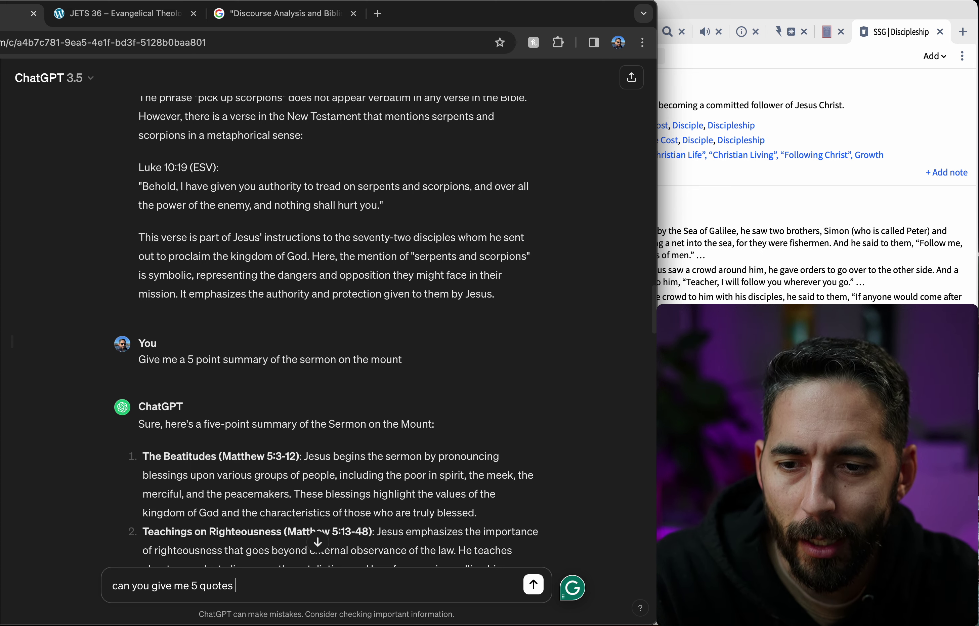
text( from)
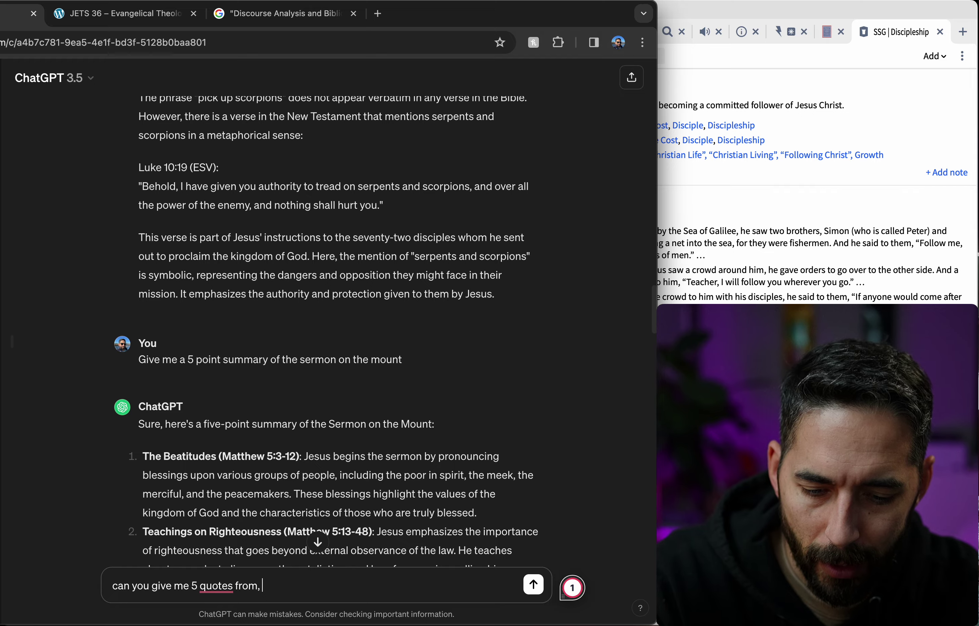
text(,)
text("Discourse Analysis and Biblical Interpretation" by Stanley E. Porter. Published in Journal of the Evangelical Theological Society in 1993.)
key(Return)
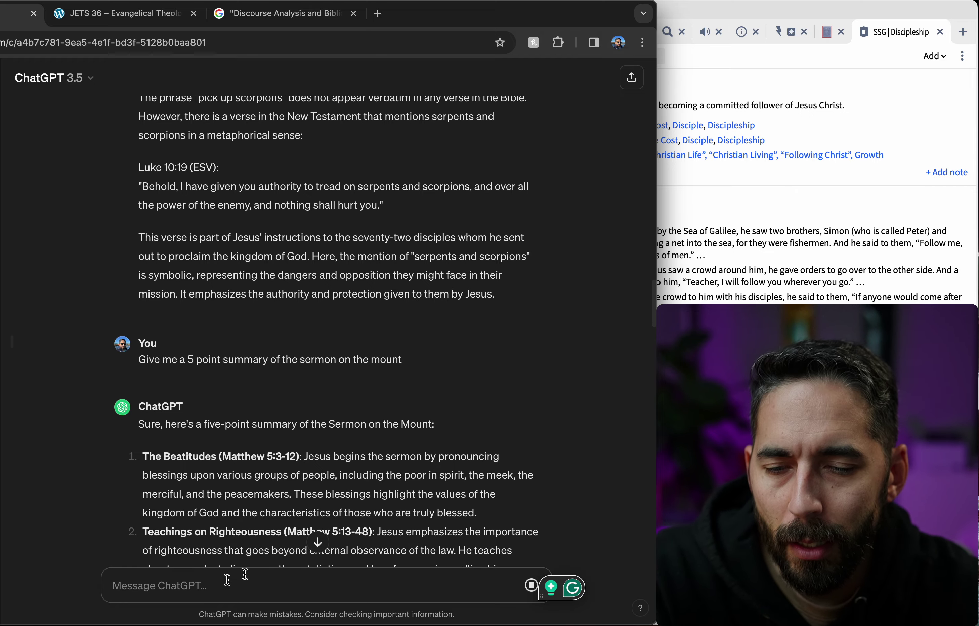
- Read the reply to the quotes request and ask ChatGPT "can you give me a summary of the article"
scroll(264, 531, down, 20)
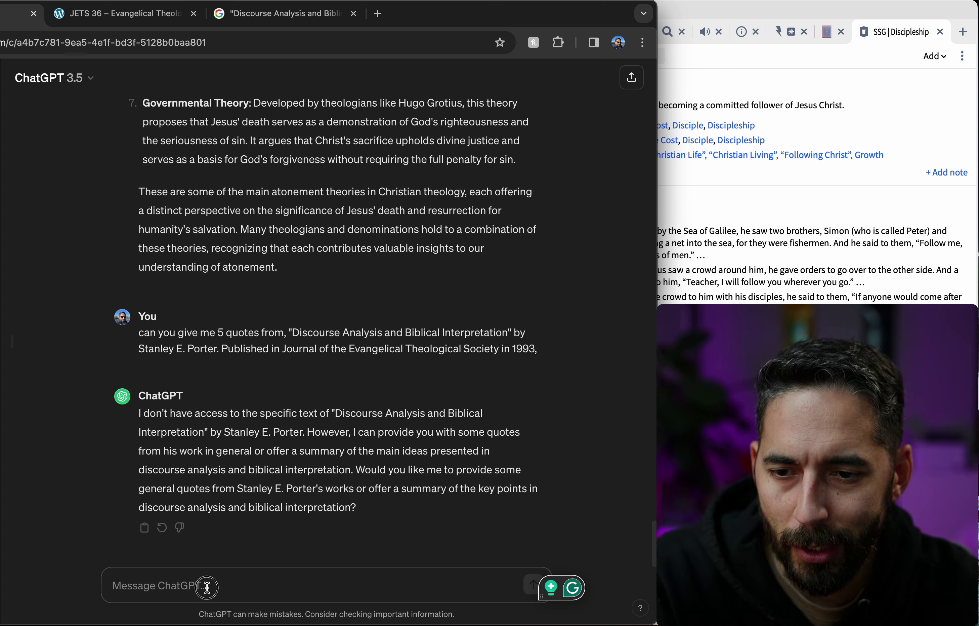
text(can you give me a summary o)
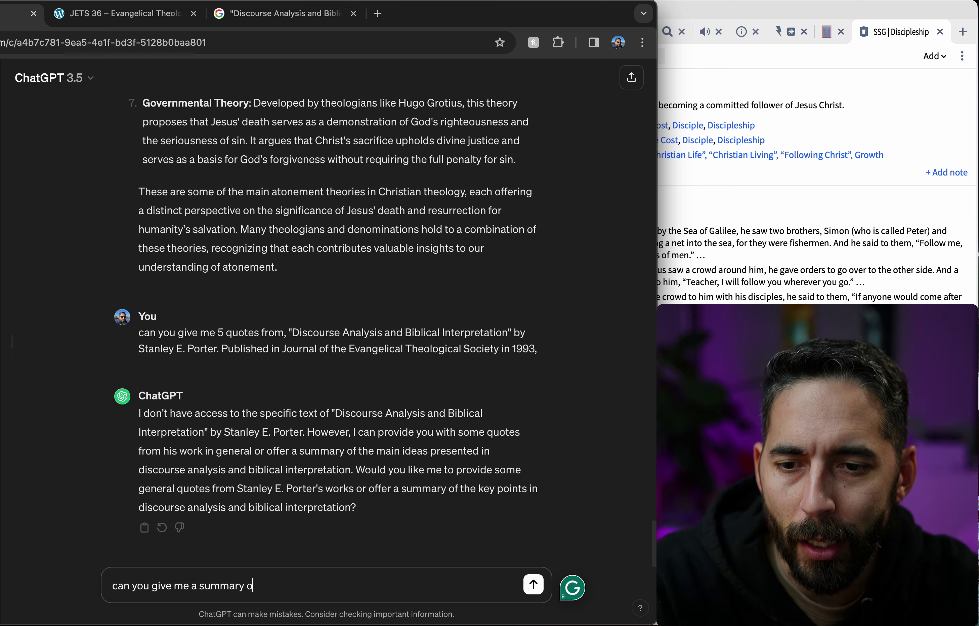
text(f the article)
key(Return)
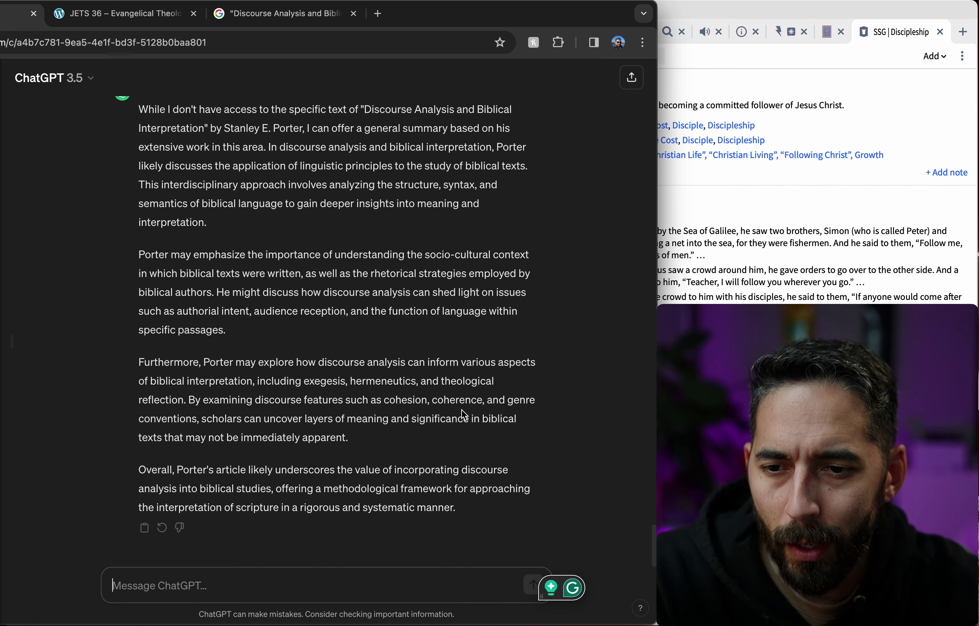
- Review the article summary and earlier conversation, going back to the list of articles on linguistics and biblical exegesis
scroll(462, 410, up, 4)
scroll(462, 410, up, 1)
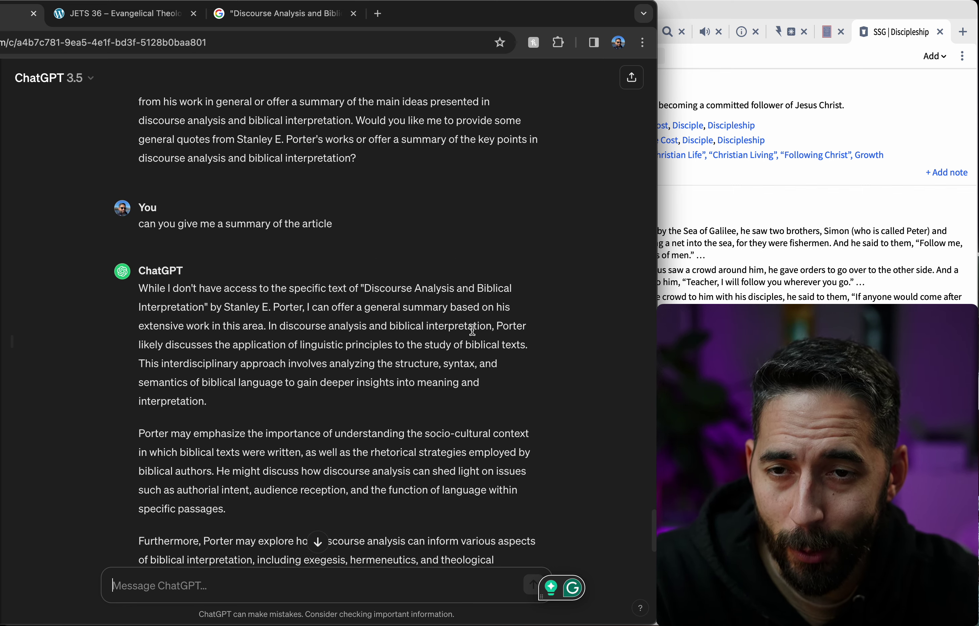
scroll(472, 329, up, 3)
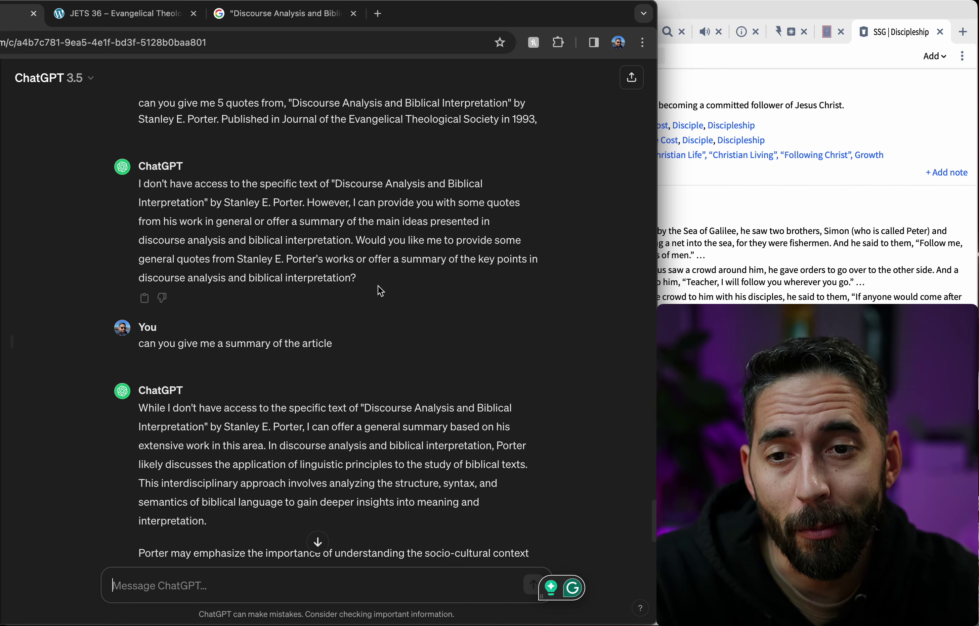
scroll(380, 291, up, 7)
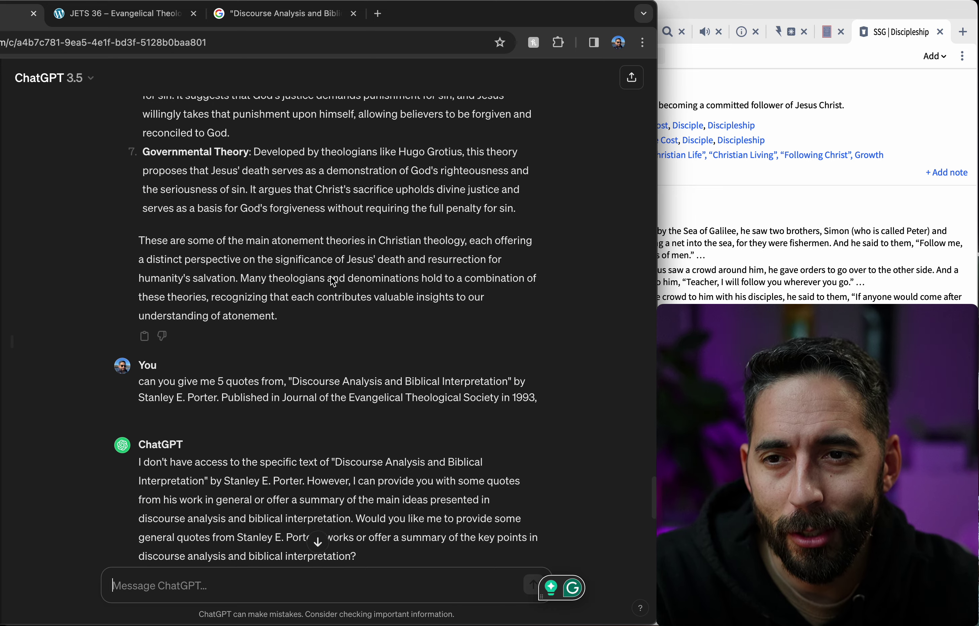
scroll(333, 282, up, 6)
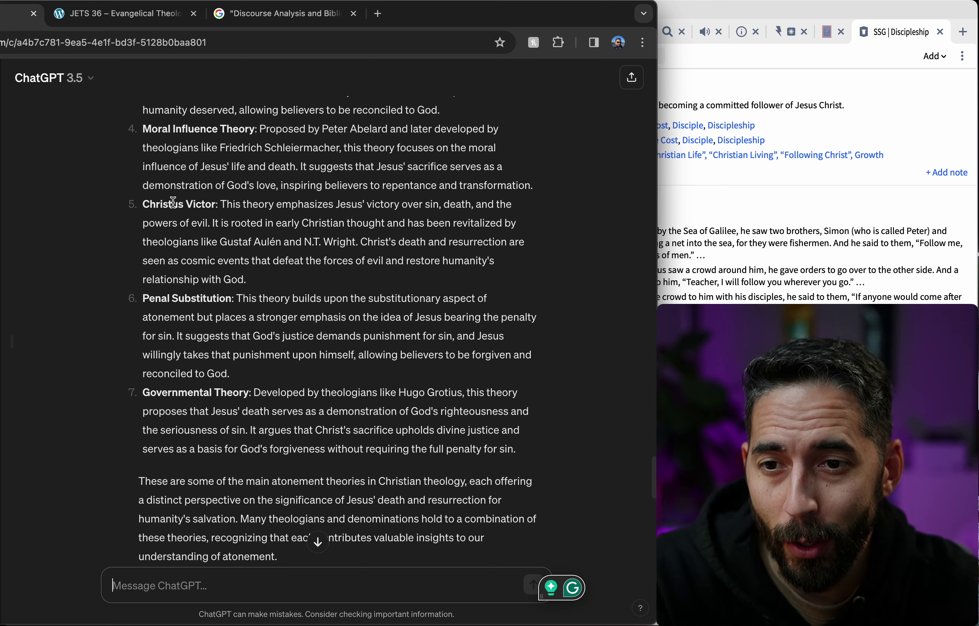
scroll(238, 235, up, 20)
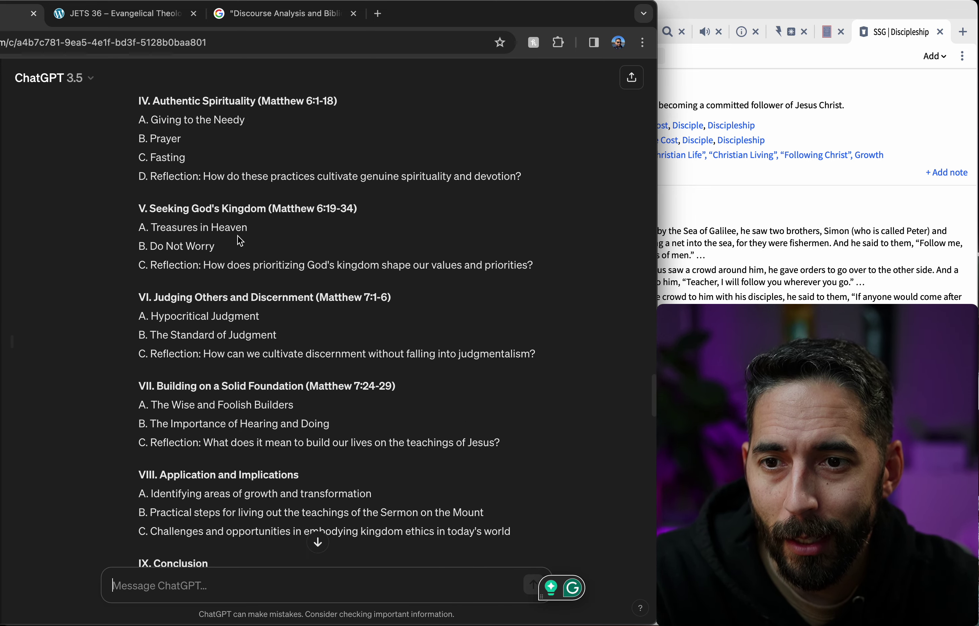
scroll(238, 237, up, 20)
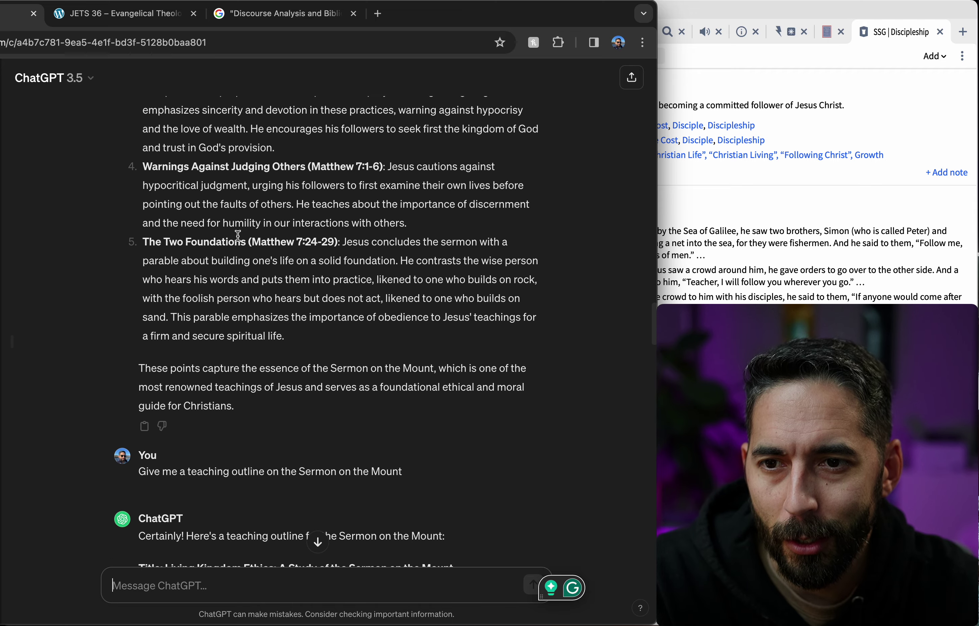
scroll(237, 235, up, 20)
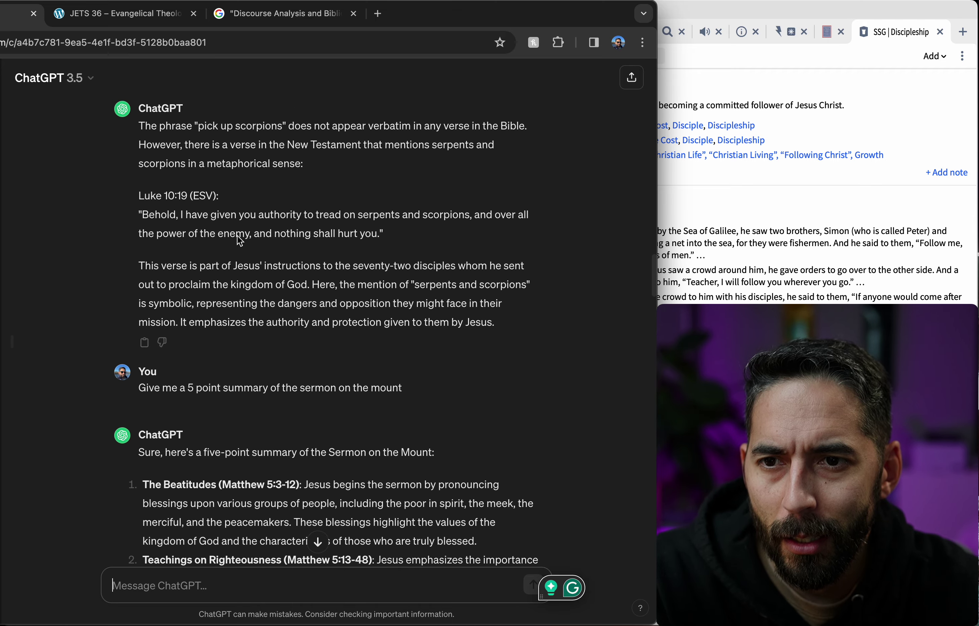
scroll(240, 241, up, 20)
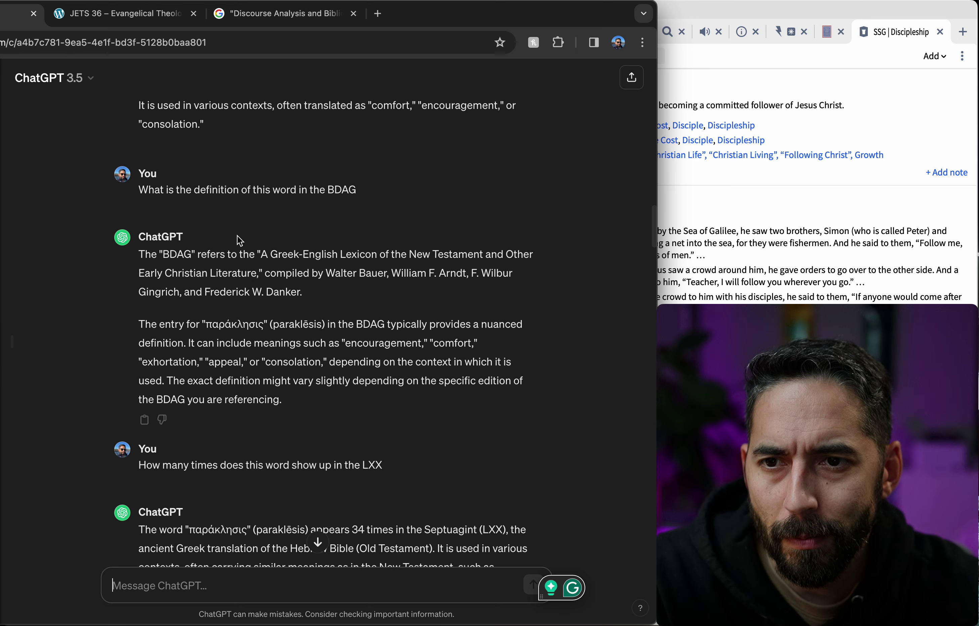
scroll(239, 238, up, 20)
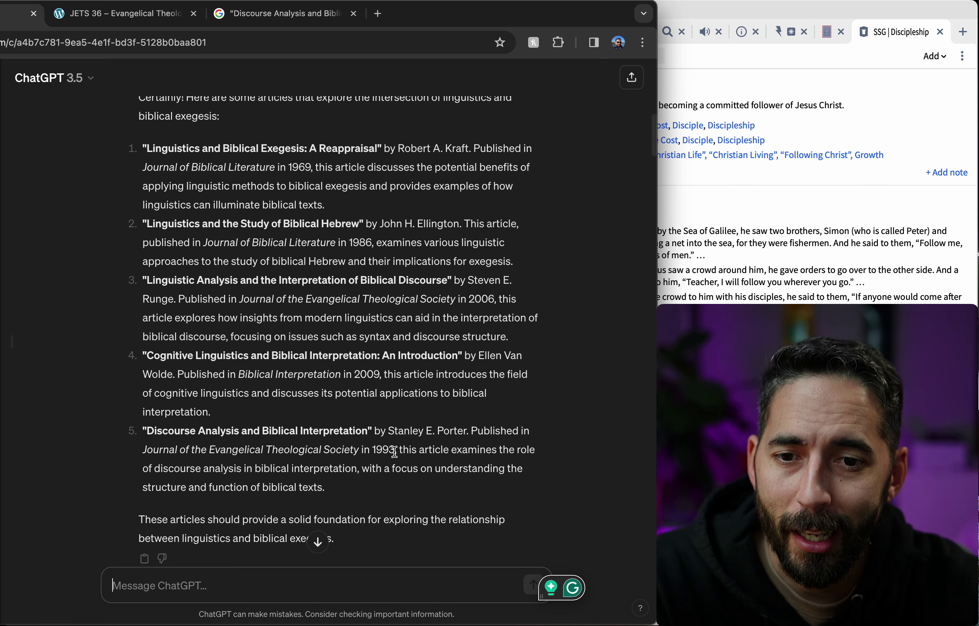
- Switch to the JETS 36 page of the Evangelical Theological Society and detach it into its own browser window
click(124, 17)
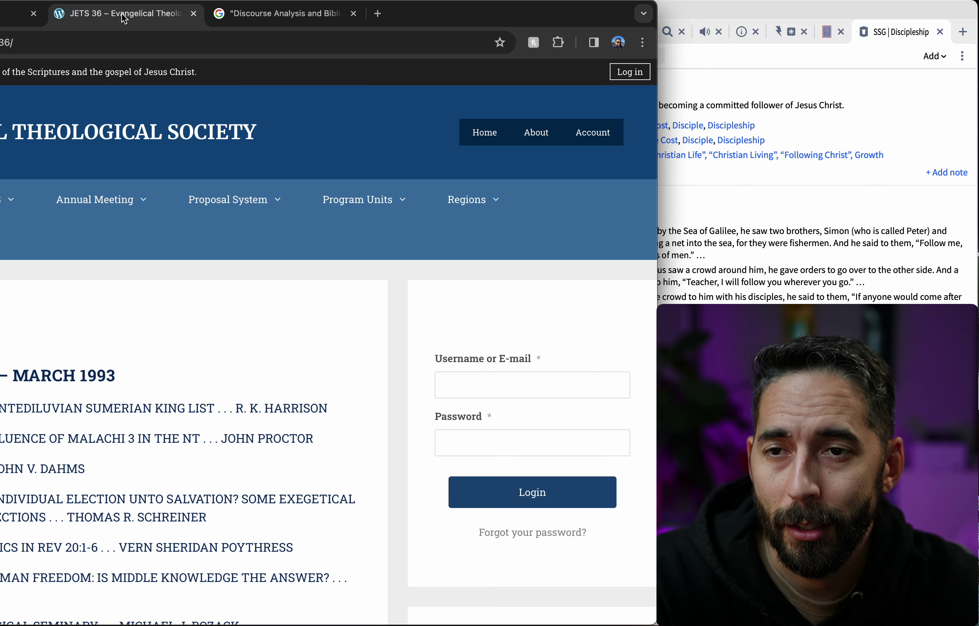
drag(115, 22, 363, 62)
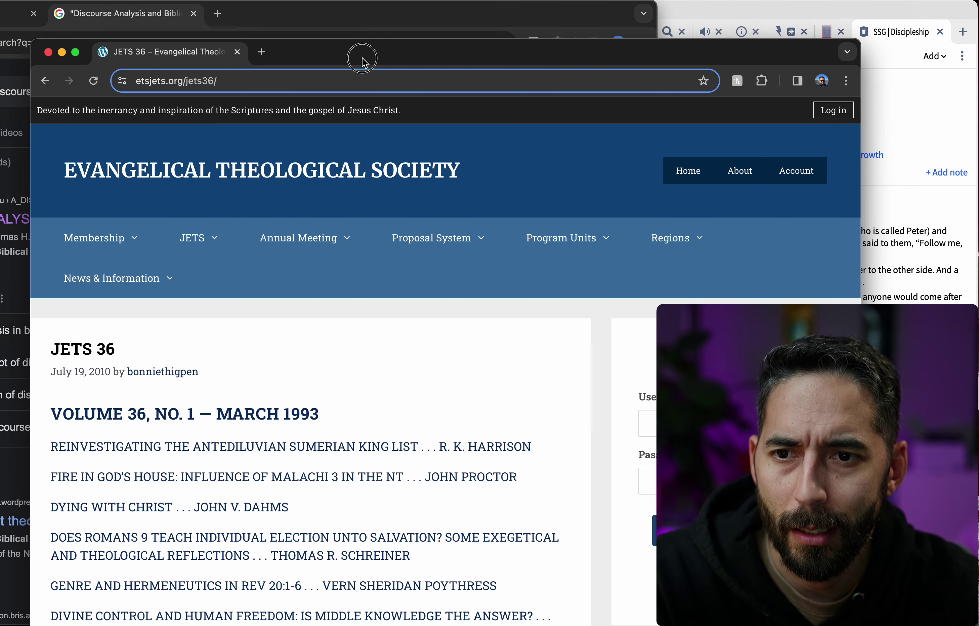
mouse_move(277, 247)
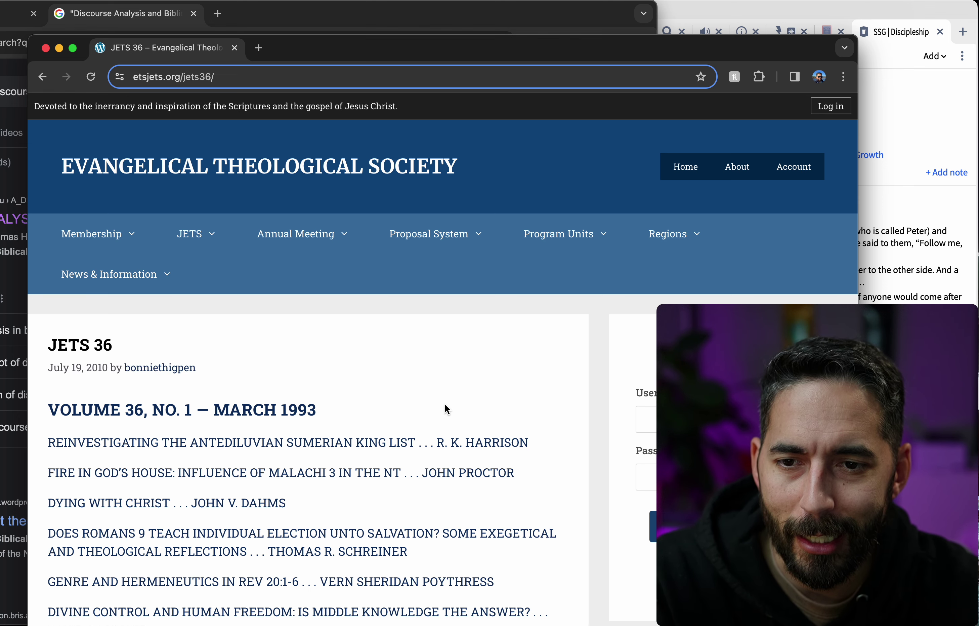
- Check the article titles in all four 1993 issues of JETS volume 36 for "Discourse Analysis and Biblical Interpretation"
scroll(448, 410, down, 3)
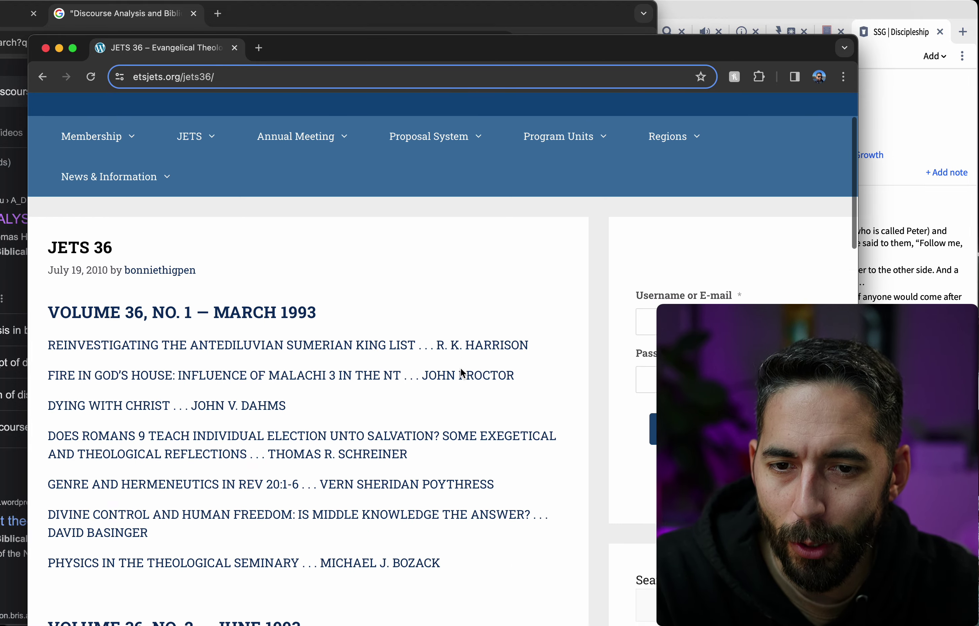
scroll(462, 373, down, 3)
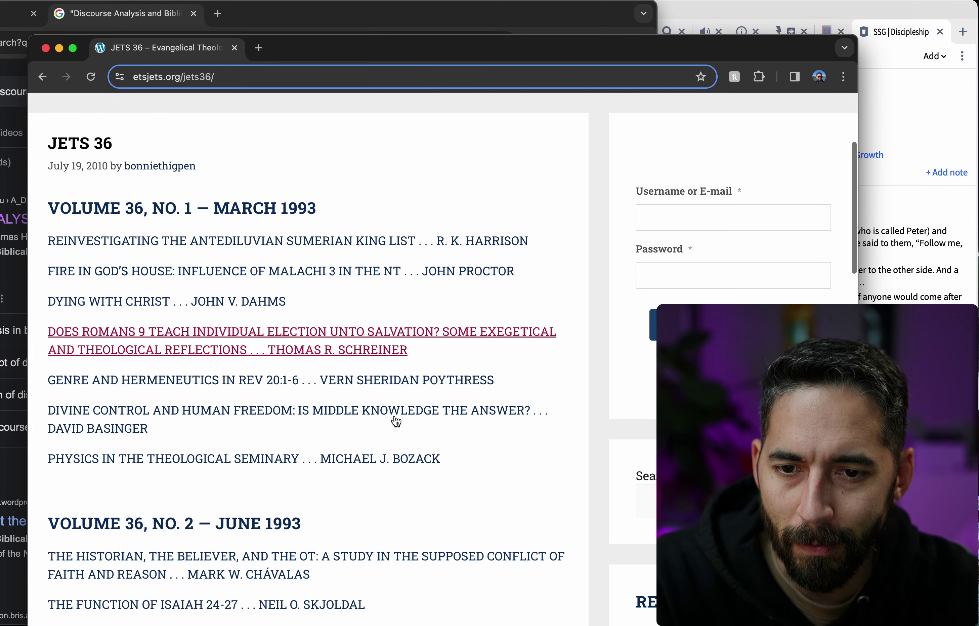
scroll(396, 420, down, 8)
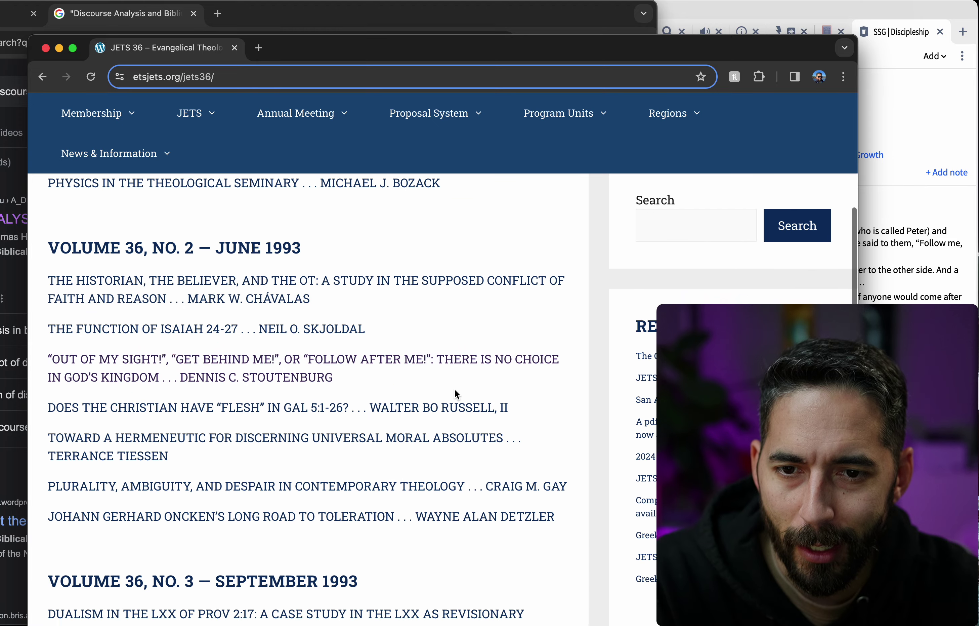
scroll(455, 393, down, 9)
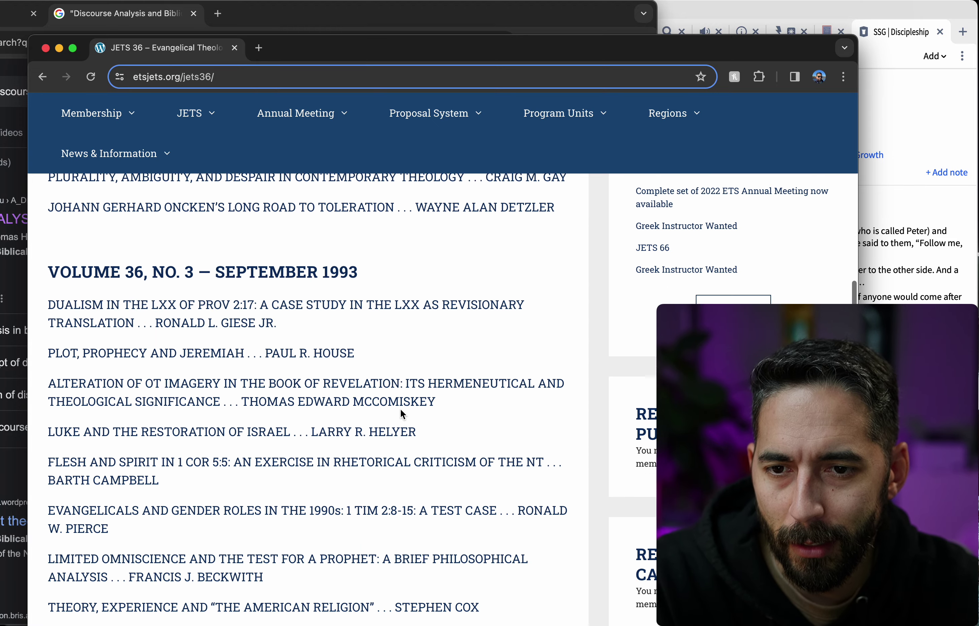
scroll(401, 411, down, 7)
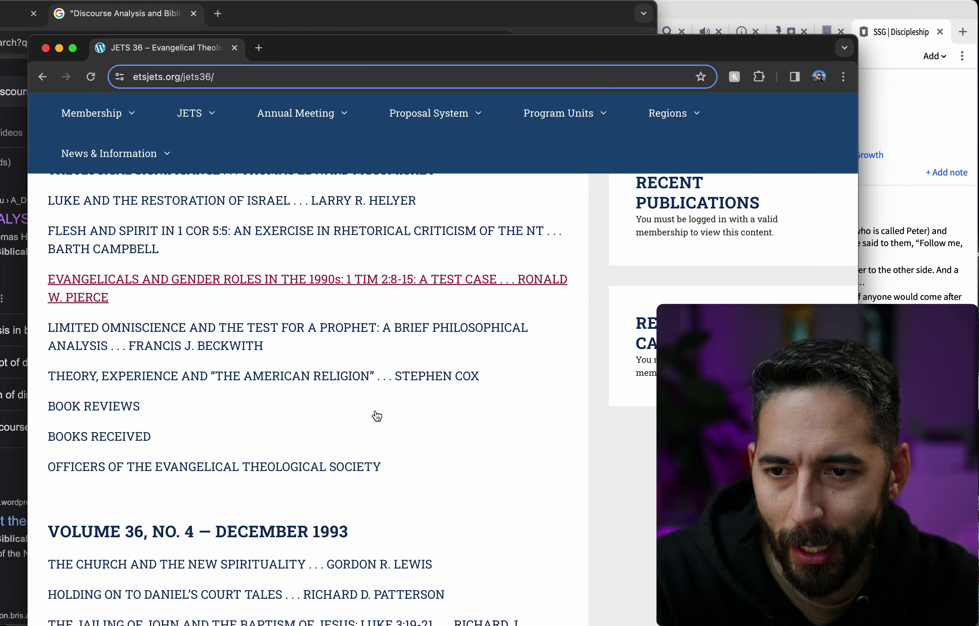
scroll(377, 415, down, 9)
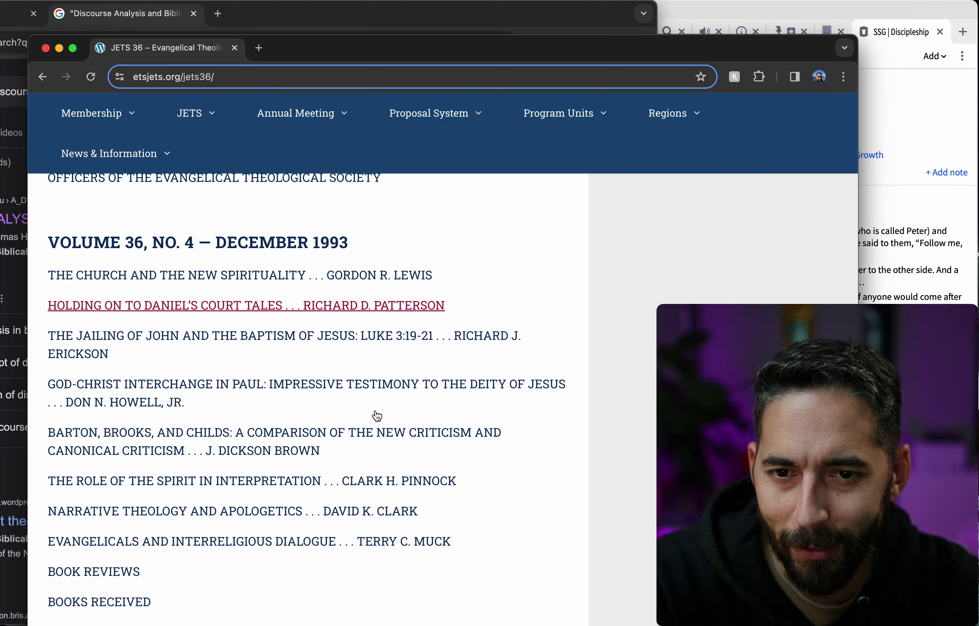
scroll(377, 415, down, 8)
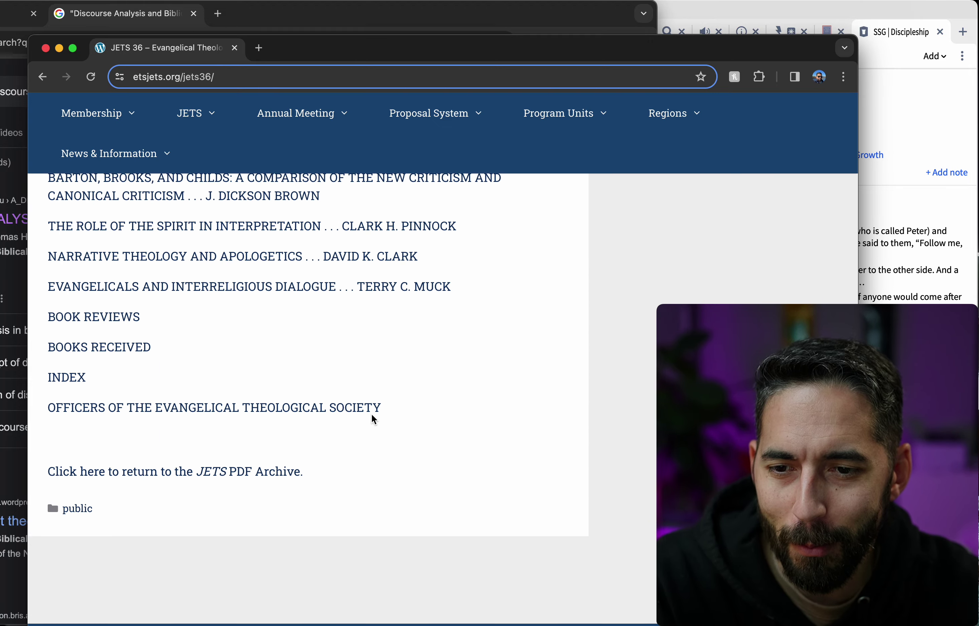
scroll(374, 419, down, 2)
scroll(352, 450, up, 20)
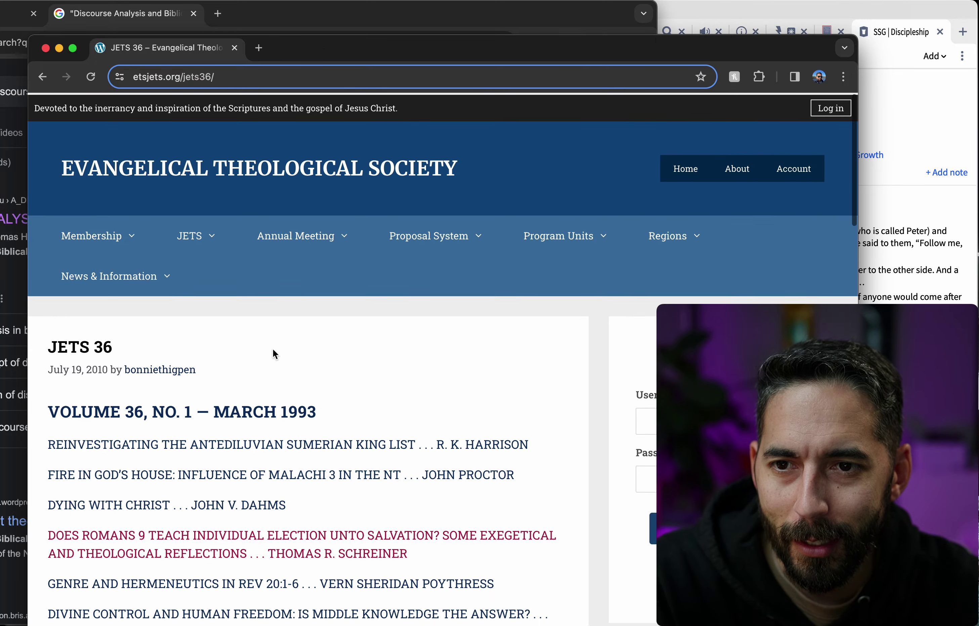
- Return to the JETS PDF Archive, reopen Vol 36 (1993) and look through its issue listings again
click(42, 76)
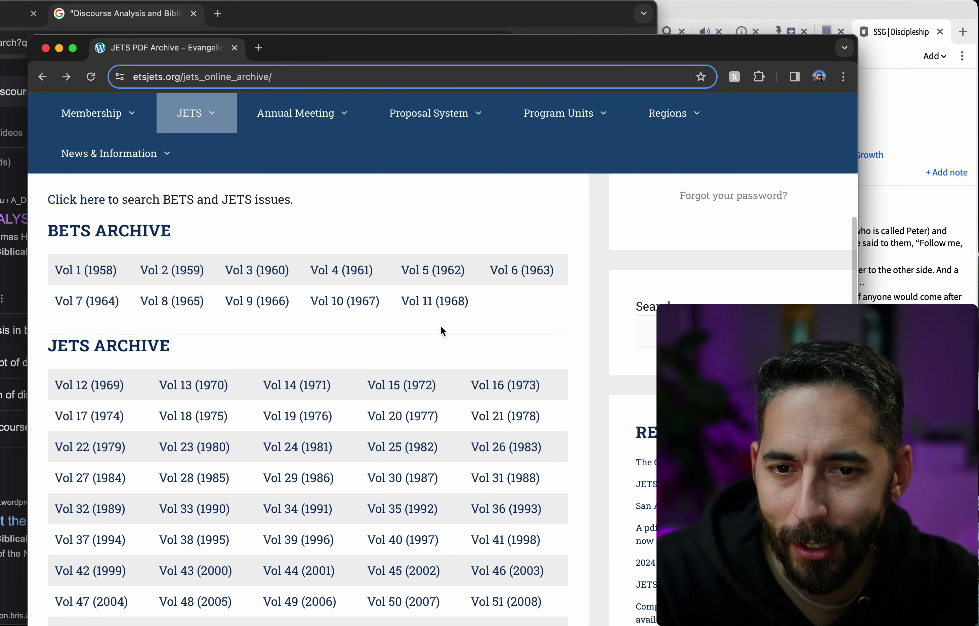
scroll(503, 357, down, 3)
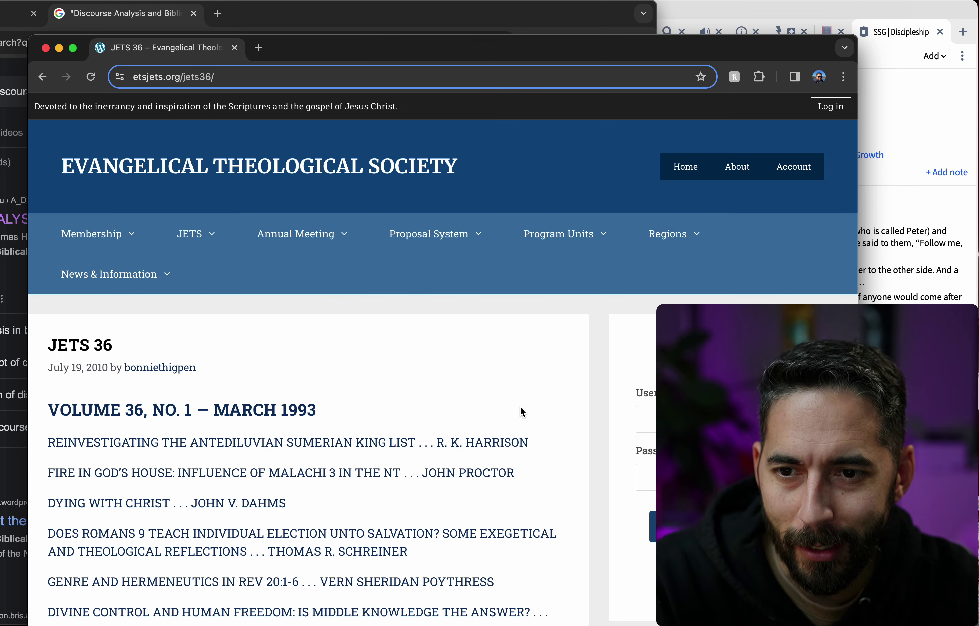
scroll(494, 402, down, 2)
scroll(328, 359, down, 3)
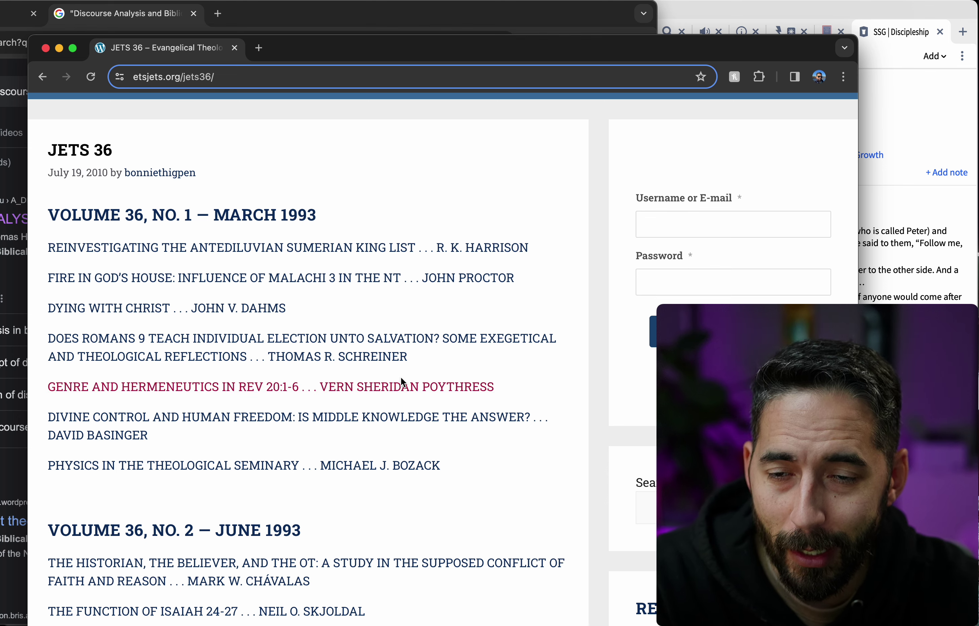
scroll(437, 363, down, 9)
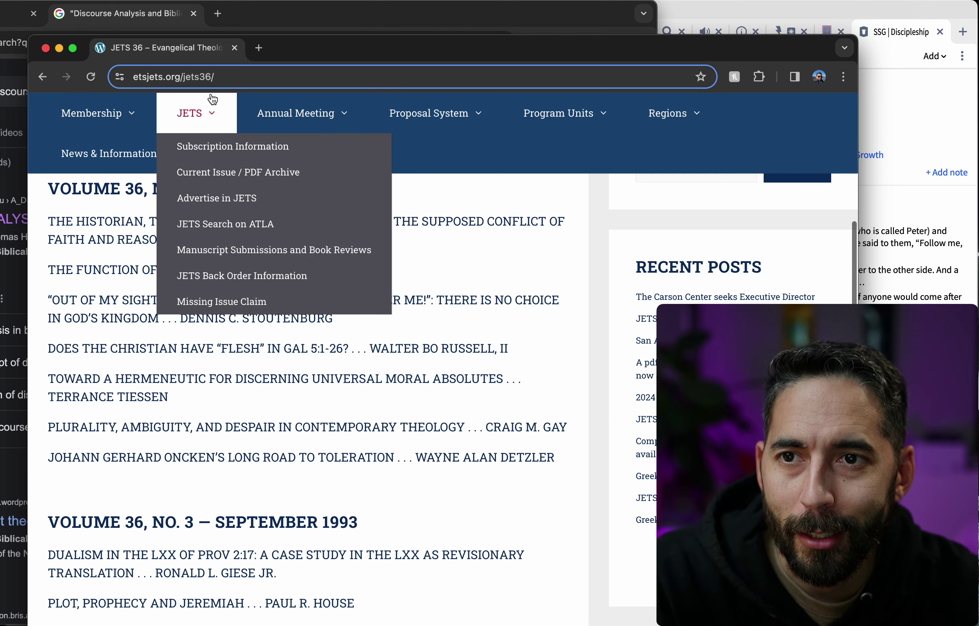
- Revisit the ChatGPT article list, then detach the Google results for "Discourse Analysis and Biblical Interpretation" into their own browser window
click(326, 19)
key(ctrl+shift+Tab)
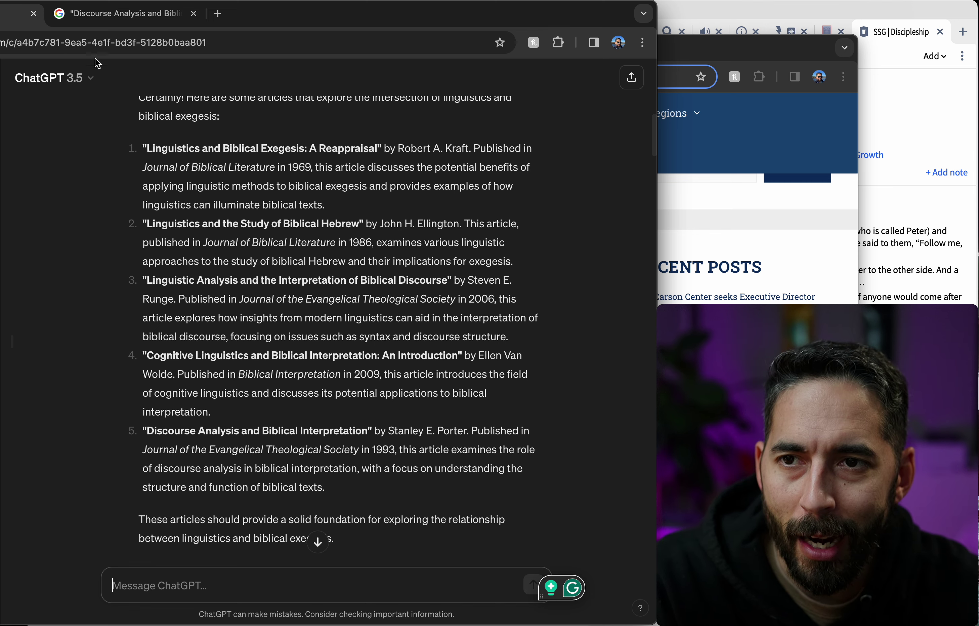
click(112, 20)
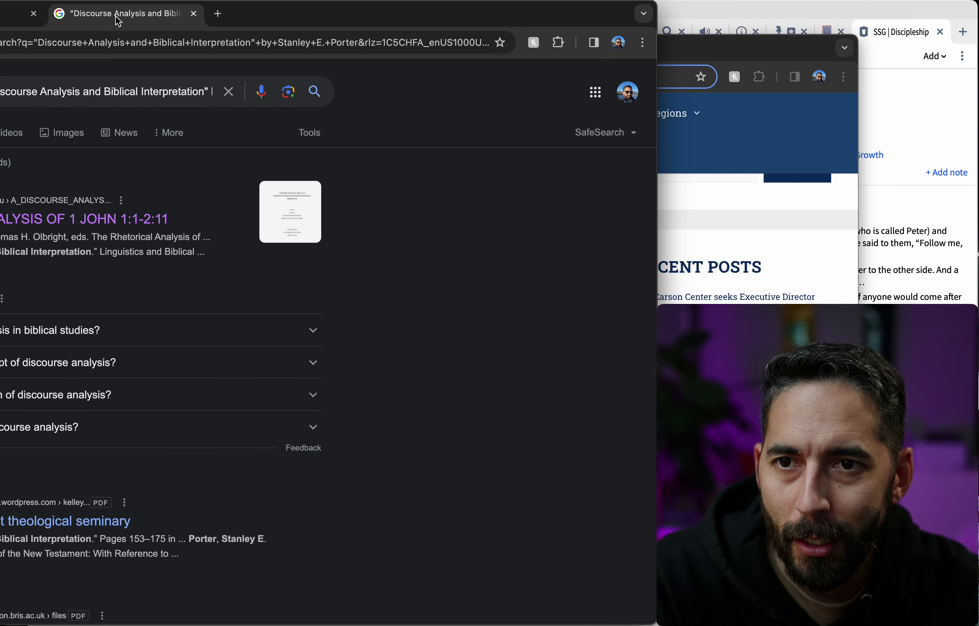
drag(118, 20, 315, 36)
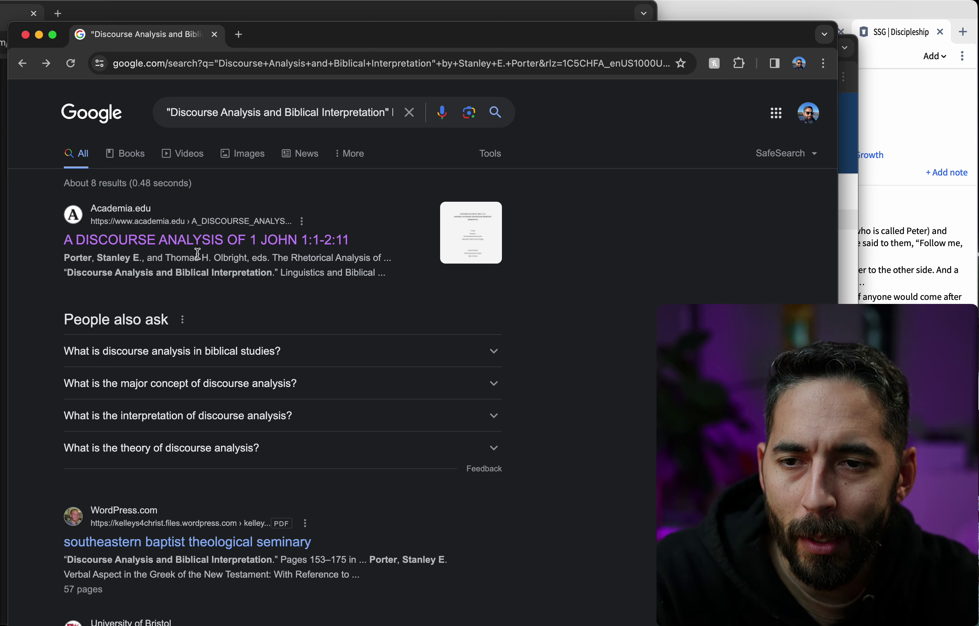
- Look through the Google results for the cited article and open the Academia.edu thesis "A Discourse Analysis of 1 John 1:1-2:11"
scroll(420, 268, down, 6)
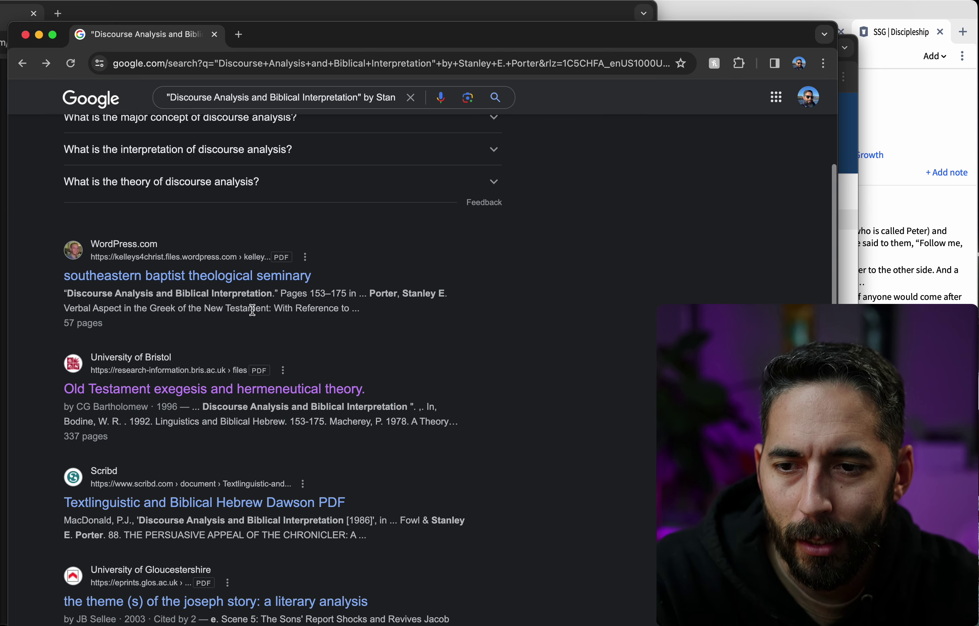
scroll(376, 381, down, 5)
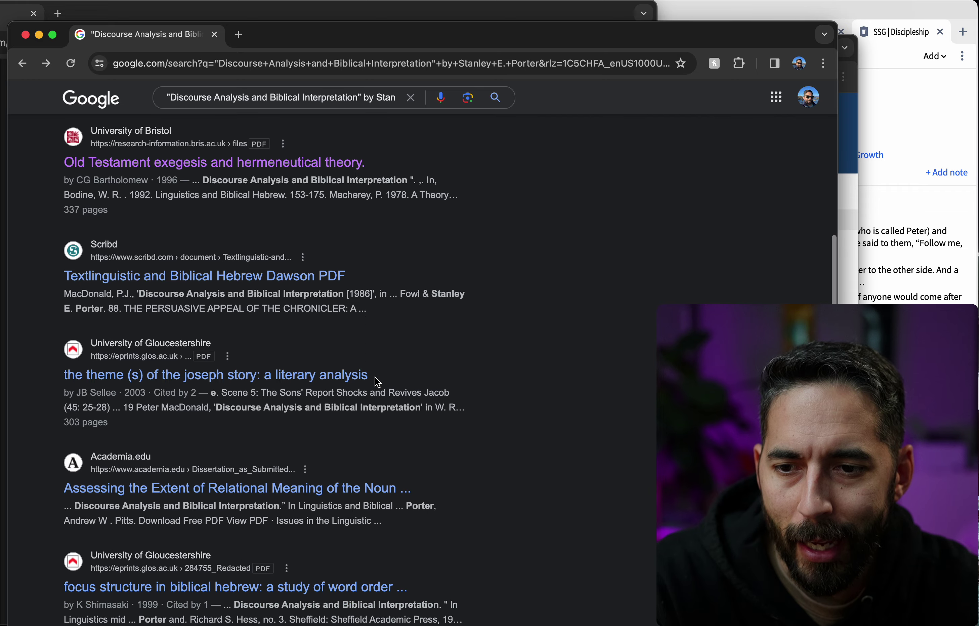
scroll(360, 395, up, 12)
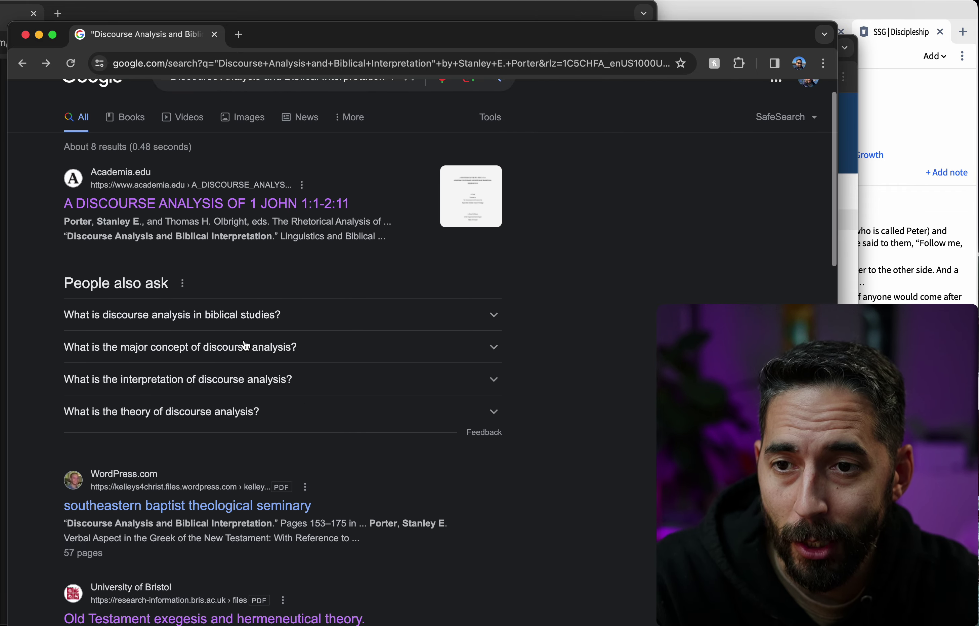
scroll(246, 345, up, 1)
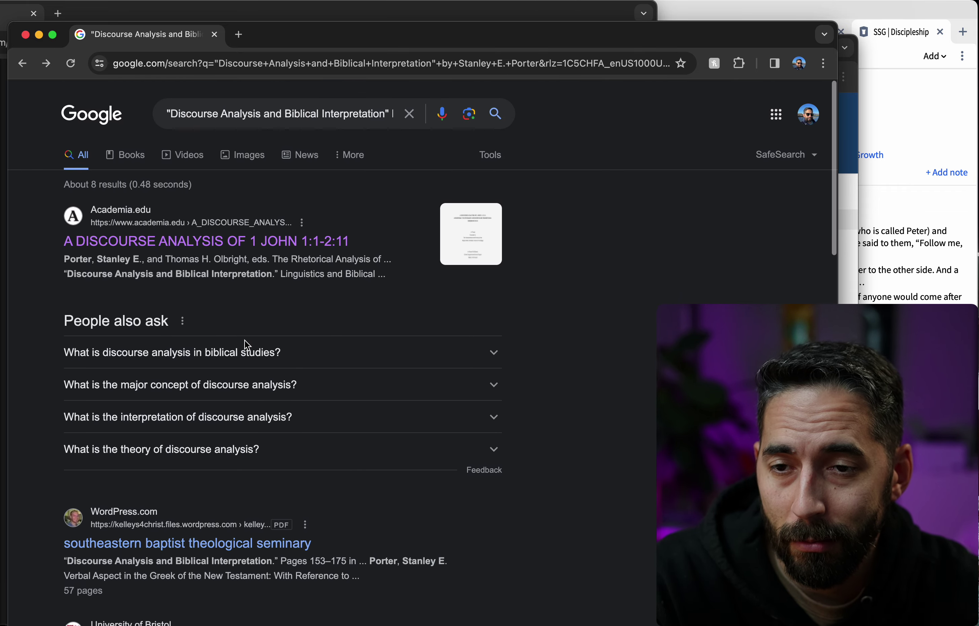
click(199, 247)
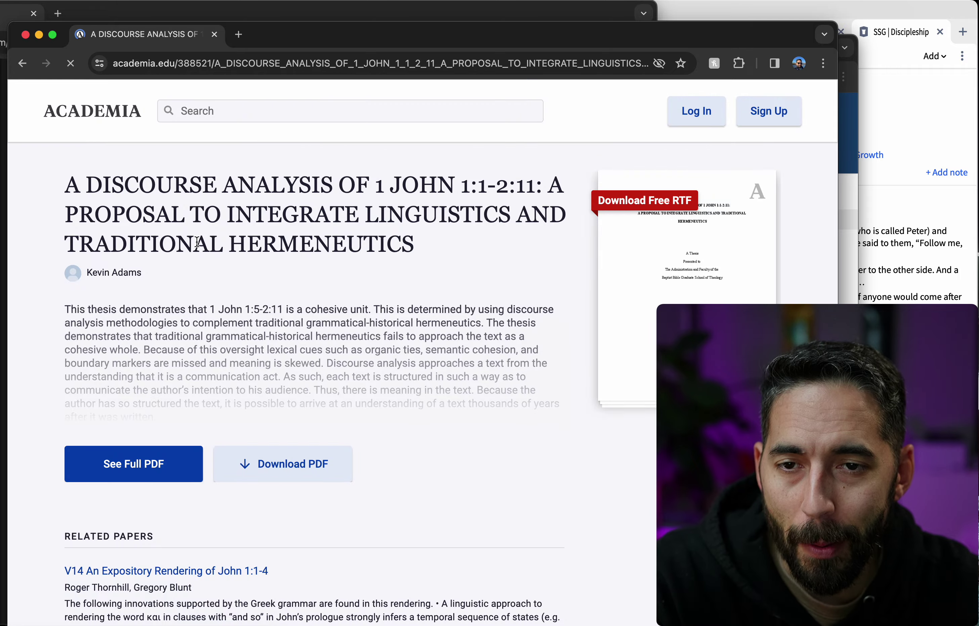
- Go through the thesis to its bibliography and check the Stanley E. Porter entries for "Discourse Analysis and Biblical Interpretation"
scroll(389, 261, down, 15)
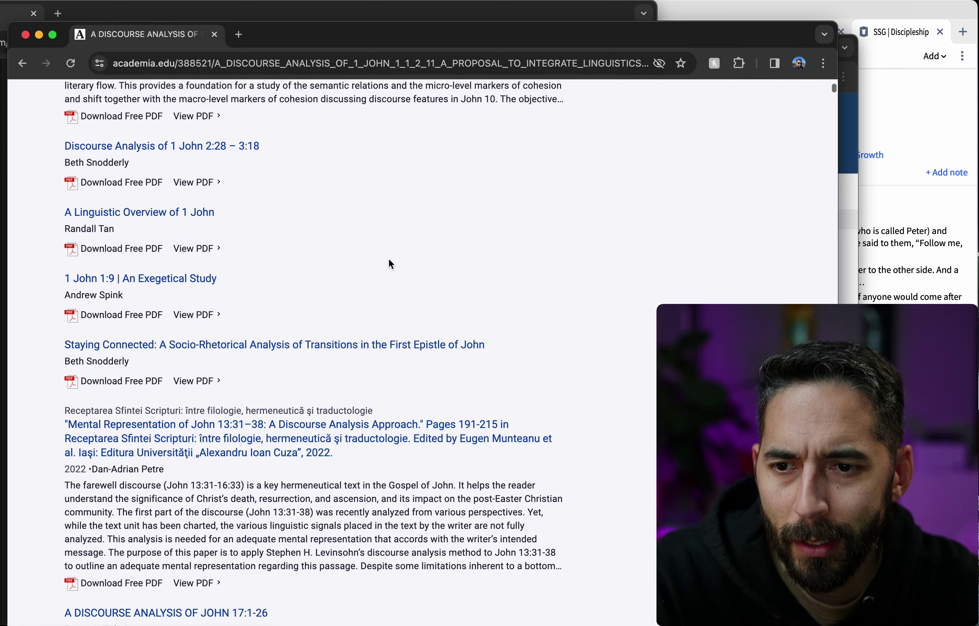
scroll(390, 263, up, 15)
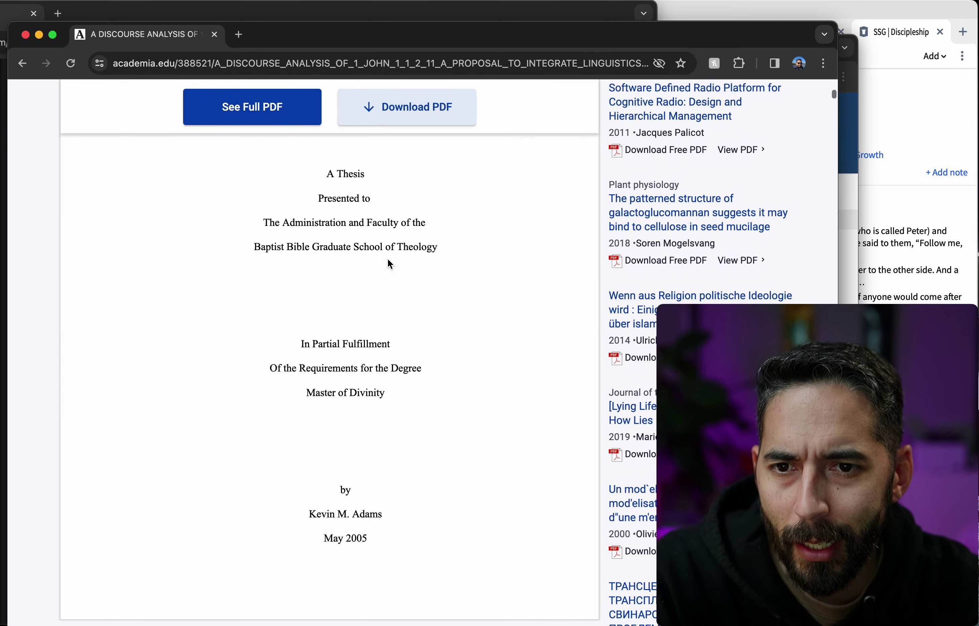
scroll(389, 262, up, 5)
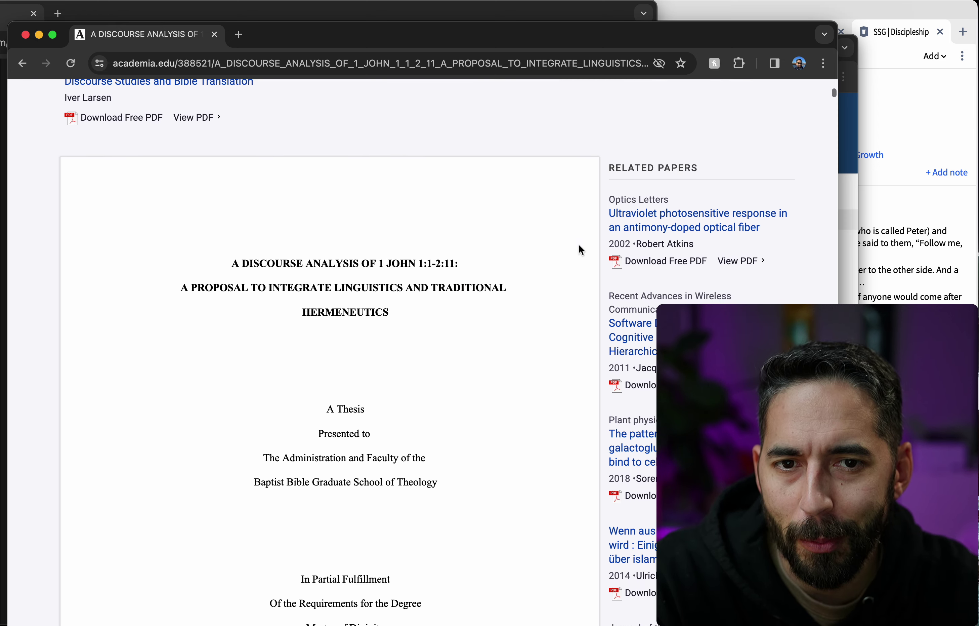
scroll(579, 247, down, 5)
scroll(580, 247, down, 10)
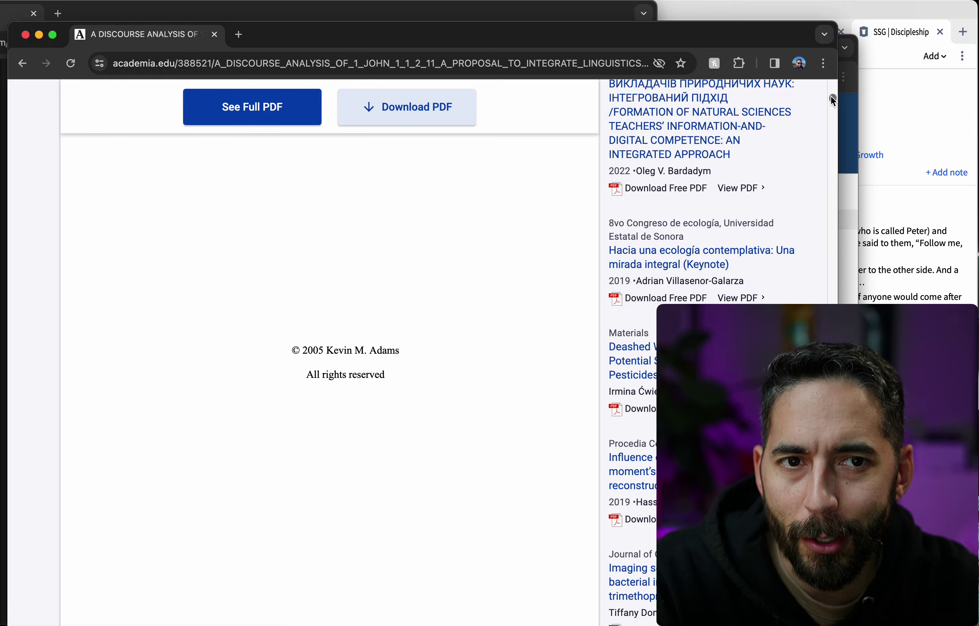
click(831, 97)
drag(832, 100, 841, 535)
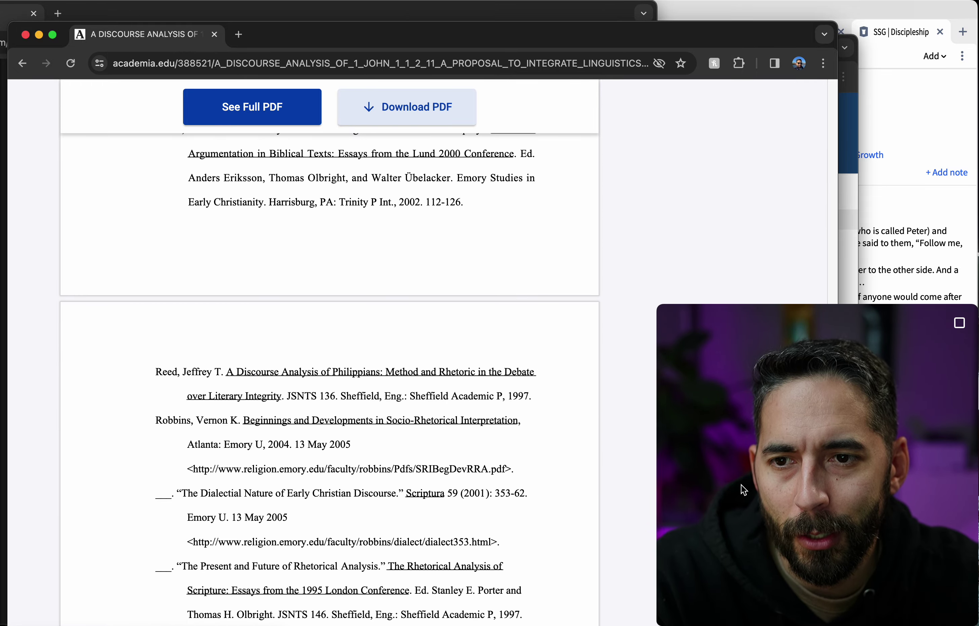
scroll(367, 380, up, 6)
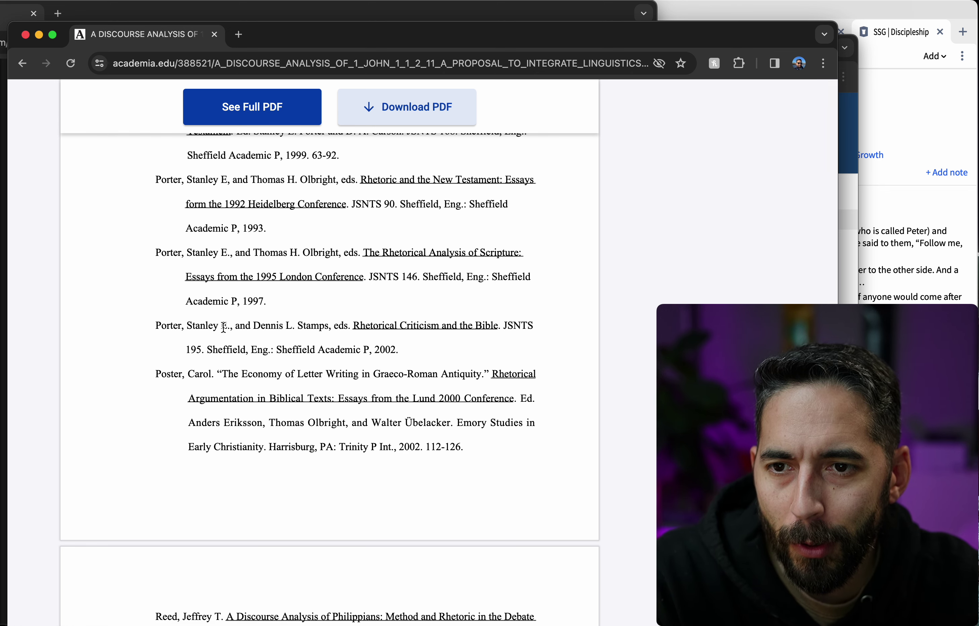
scroll(188, 320, up, 2)
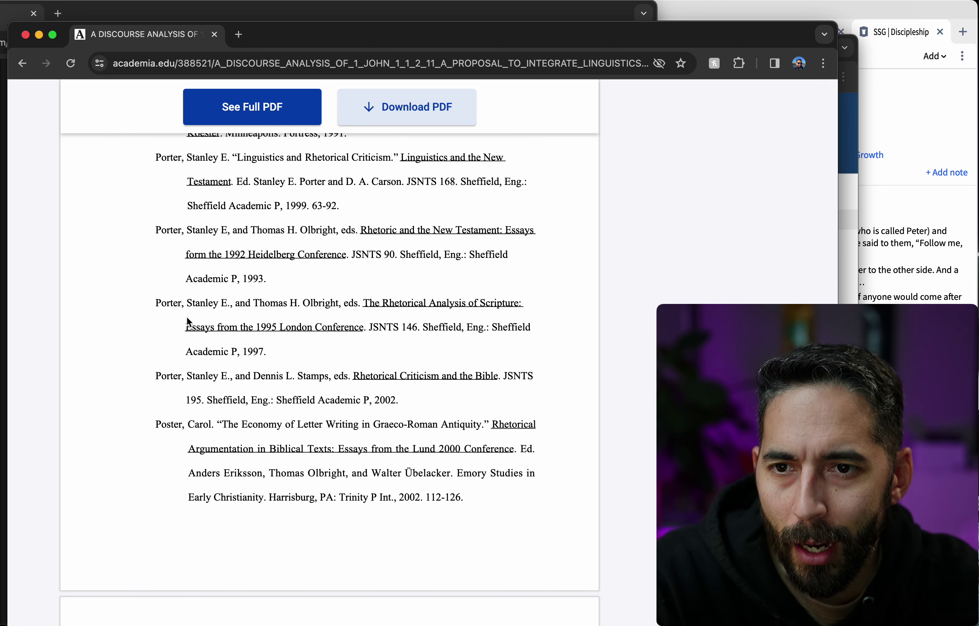
scroll(187, 319, up, 1)
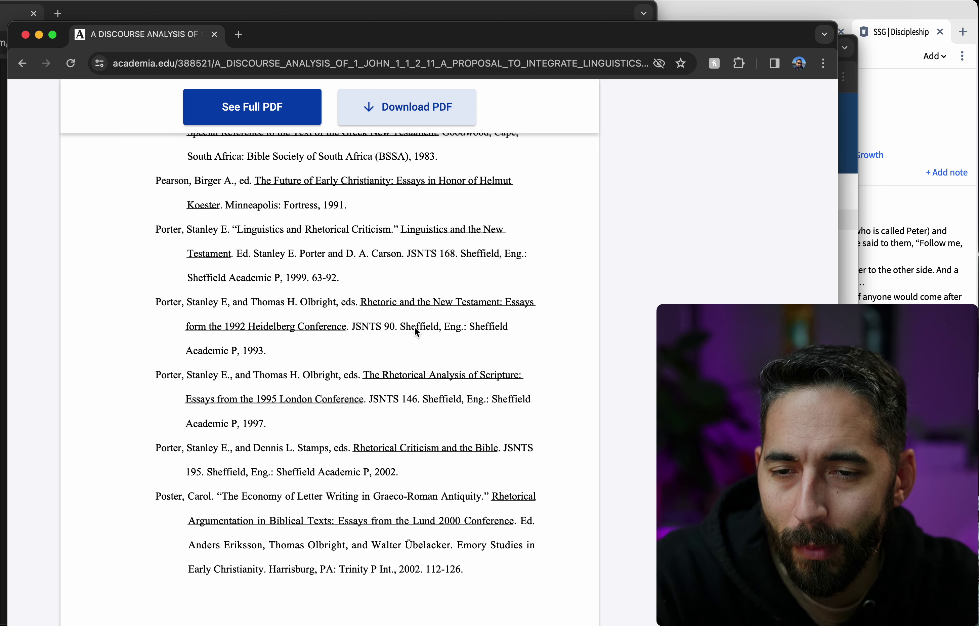
- Return to the ChatGPT conversation and review the earlier answers, including the article summary, the Sermon on the Mount outline and the atonement theories
click(6, 20)
scroll(274, 226, down, 20)
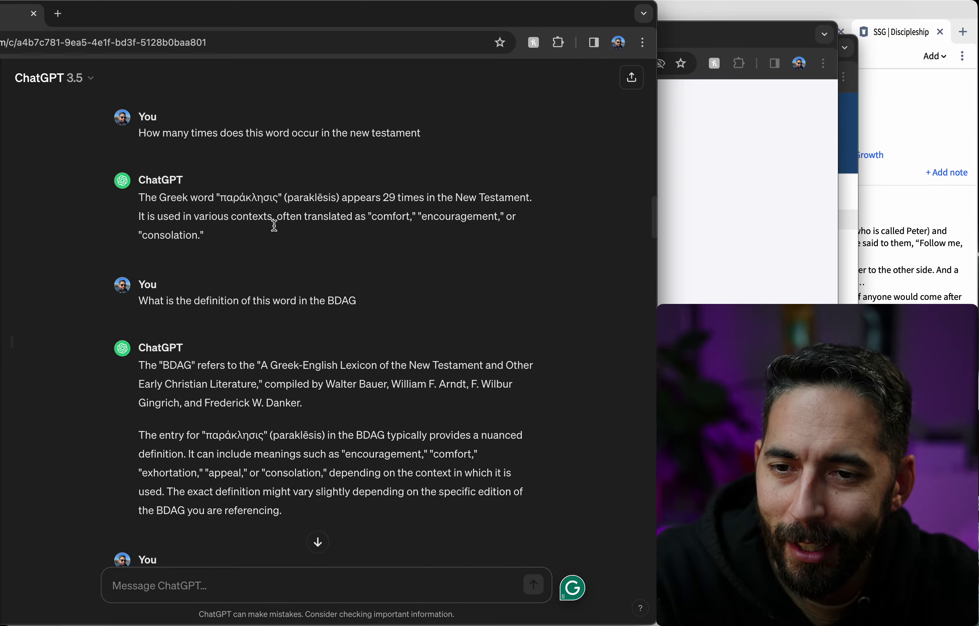
scroll(267, 232, down, 10)
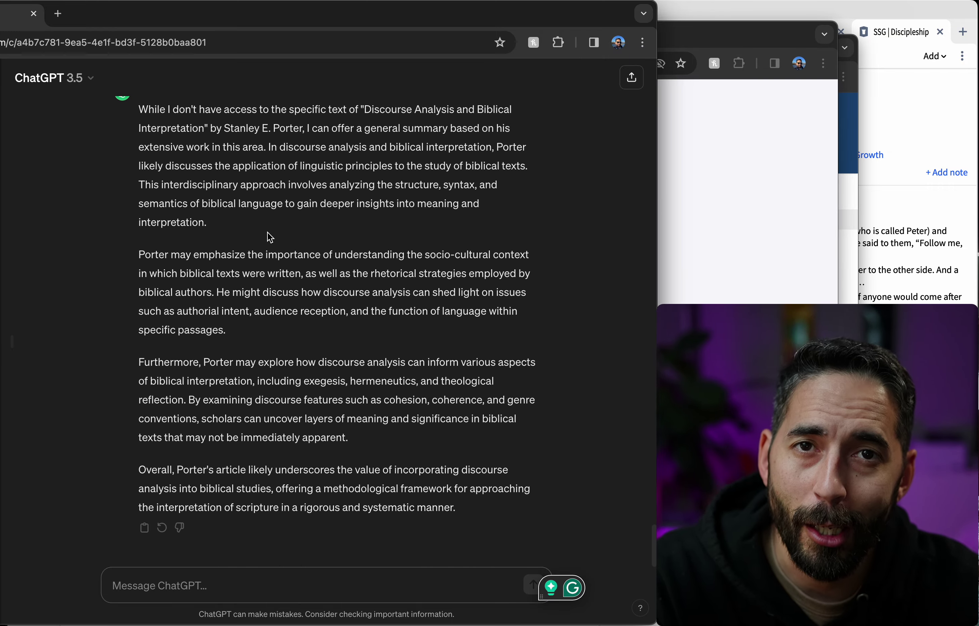
scroll(250, 275, up, 20)
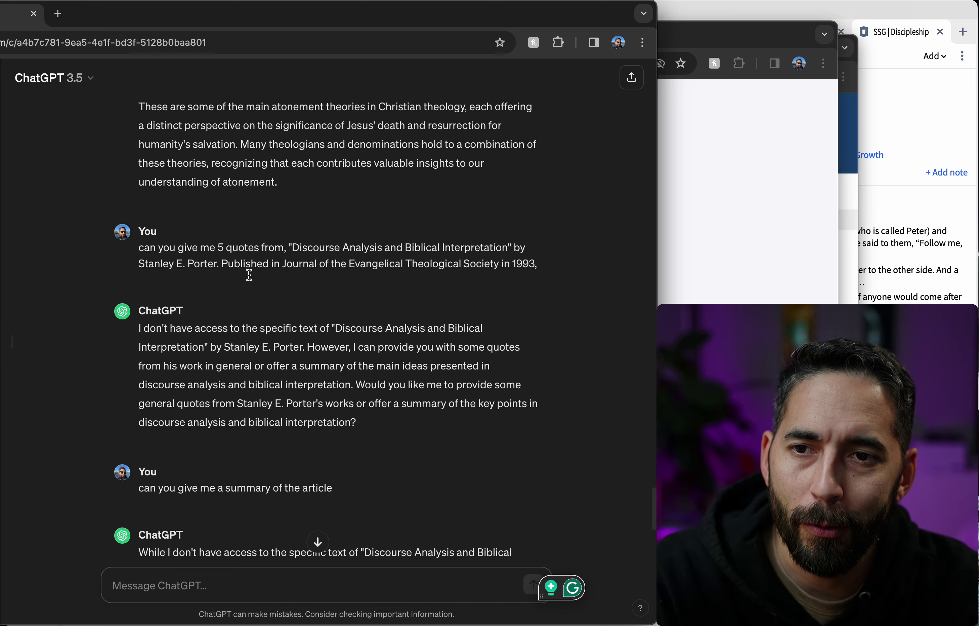
scroll(249, 275, up, 10)
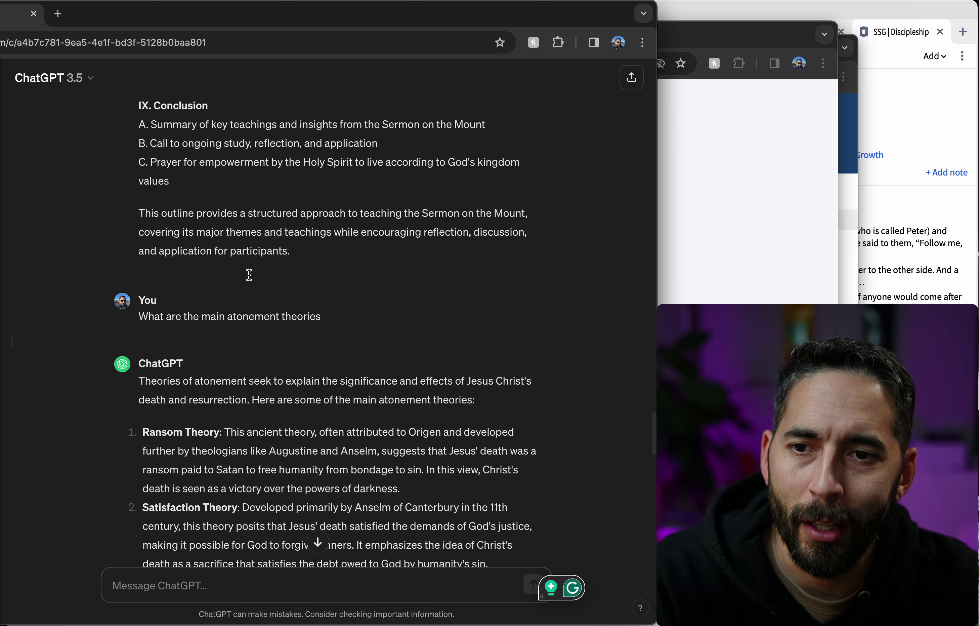
scroll(250, 275, up, 3)
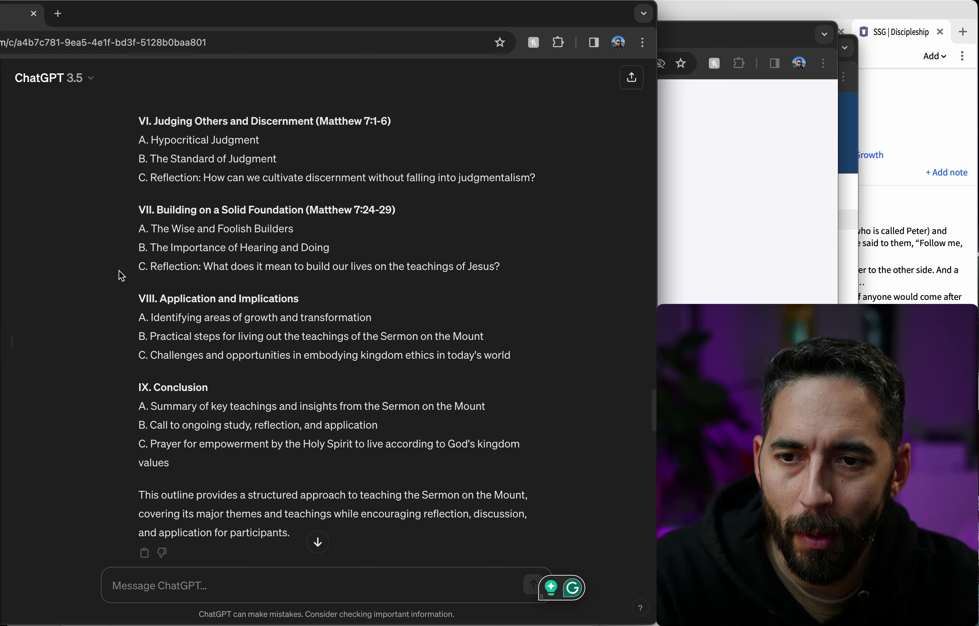
scroll(125, 270, up, 10)
scroll(126, 270, down, 20)
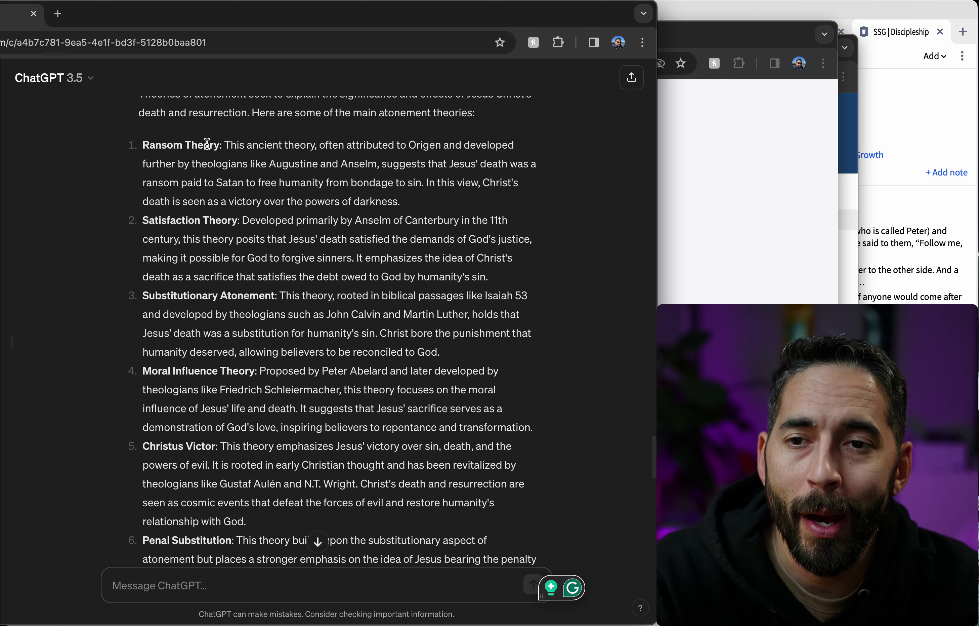
scroll(136, 163, down, 15)
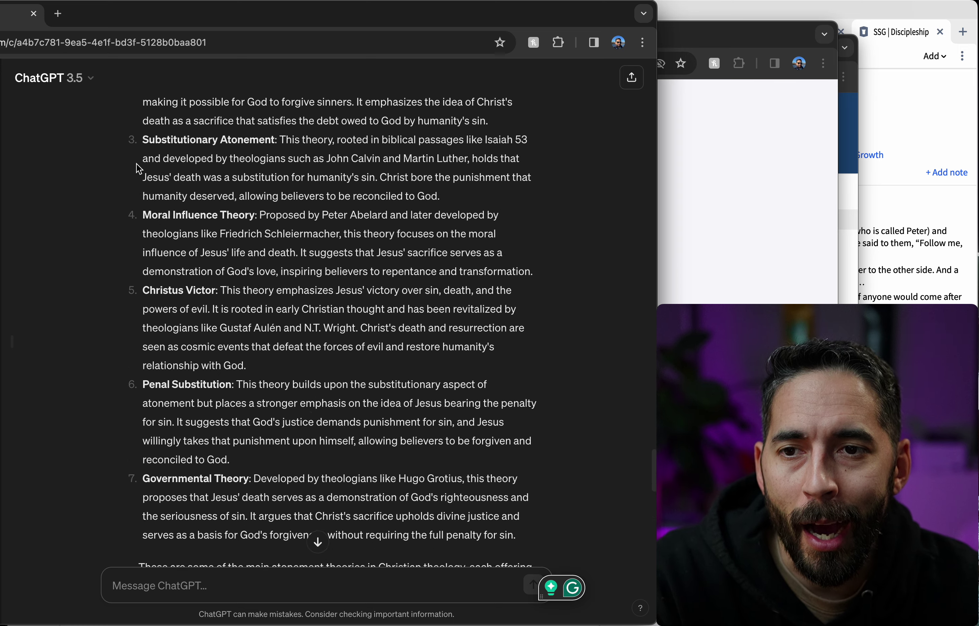
scroll(114, 230, down, 2)
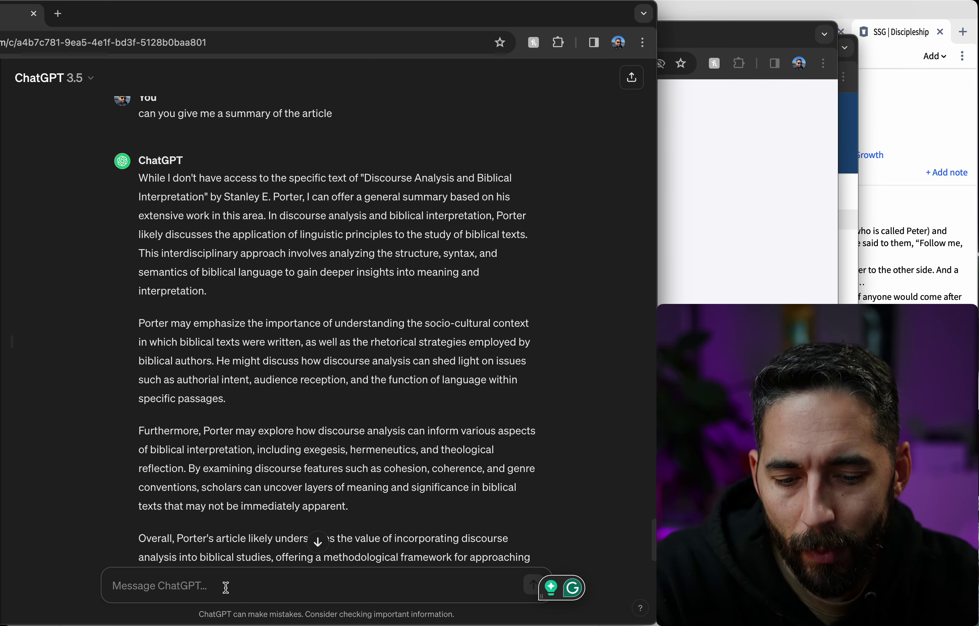
- Ask ChatGPT "what are some good books to read on Ranson theory"
text(what are some)
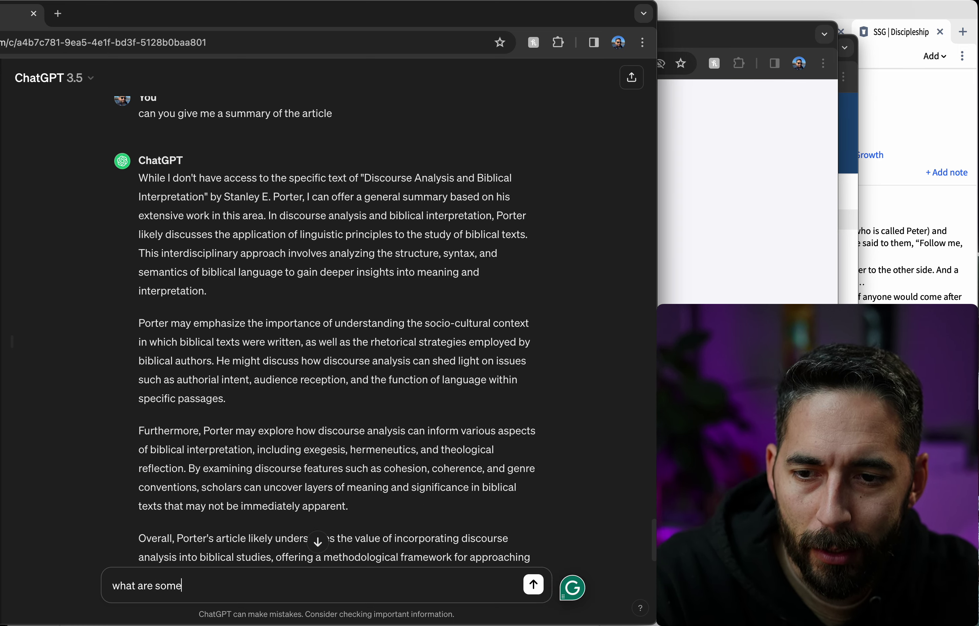
text( good books to)
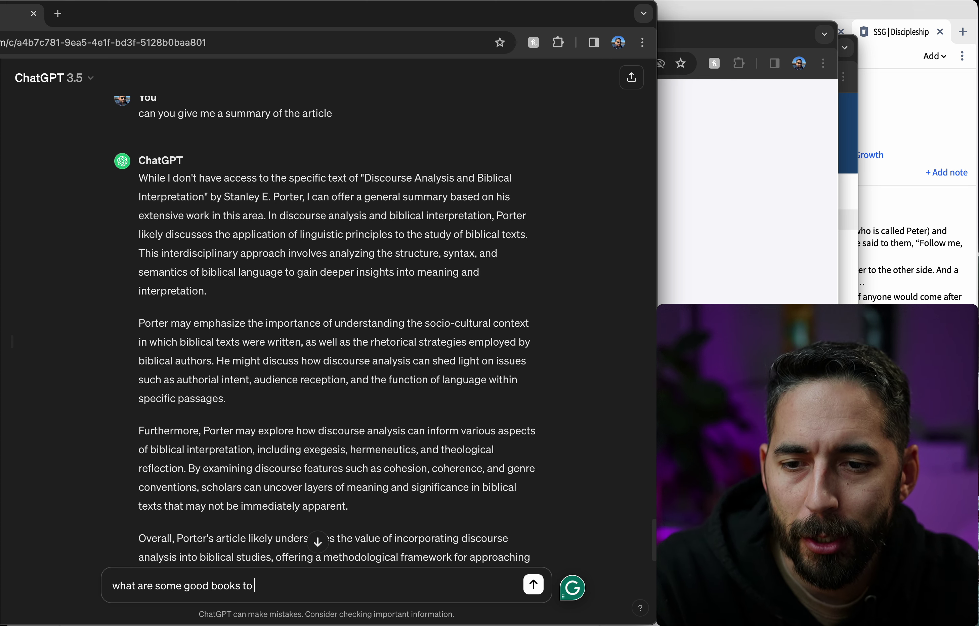
text( read on Ranson )
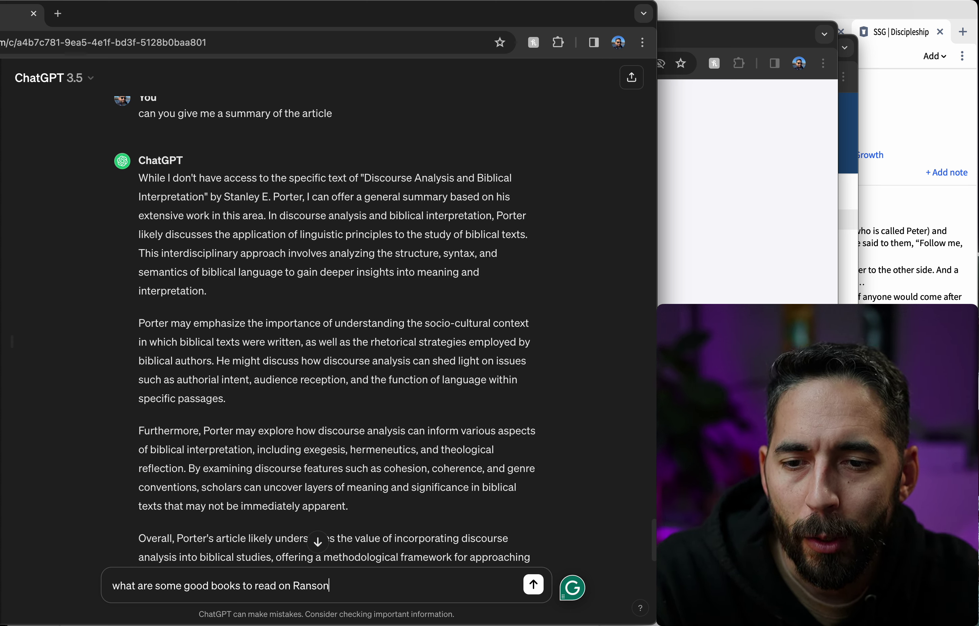
text(theory)
key(Return)
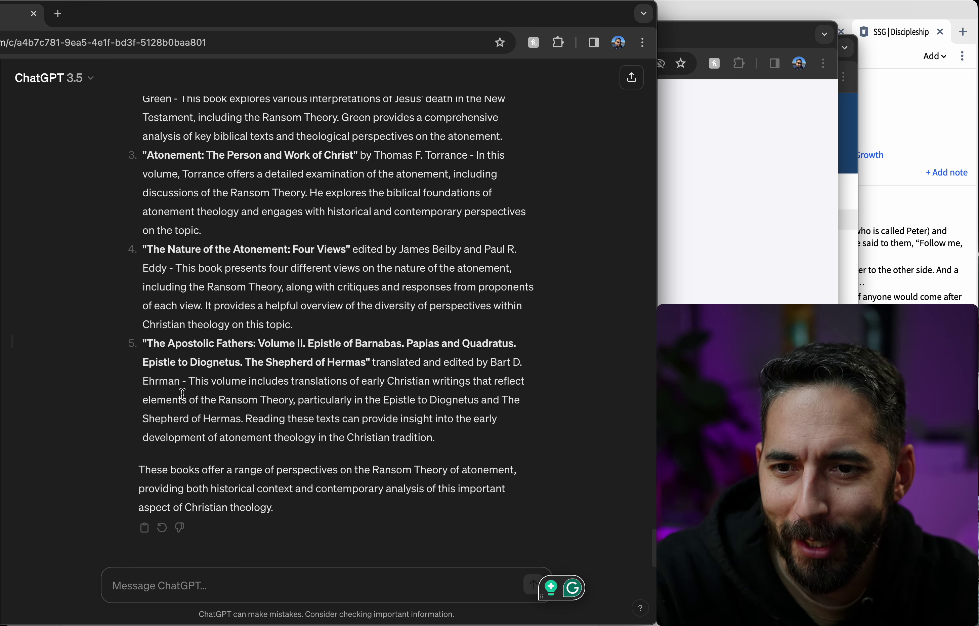
- Review the recommended books and copy the title and author of "Christus Victor: An Historical Study of the Three Main Types of the Idea of Atonement"
scroll(314, 385, up, 1)
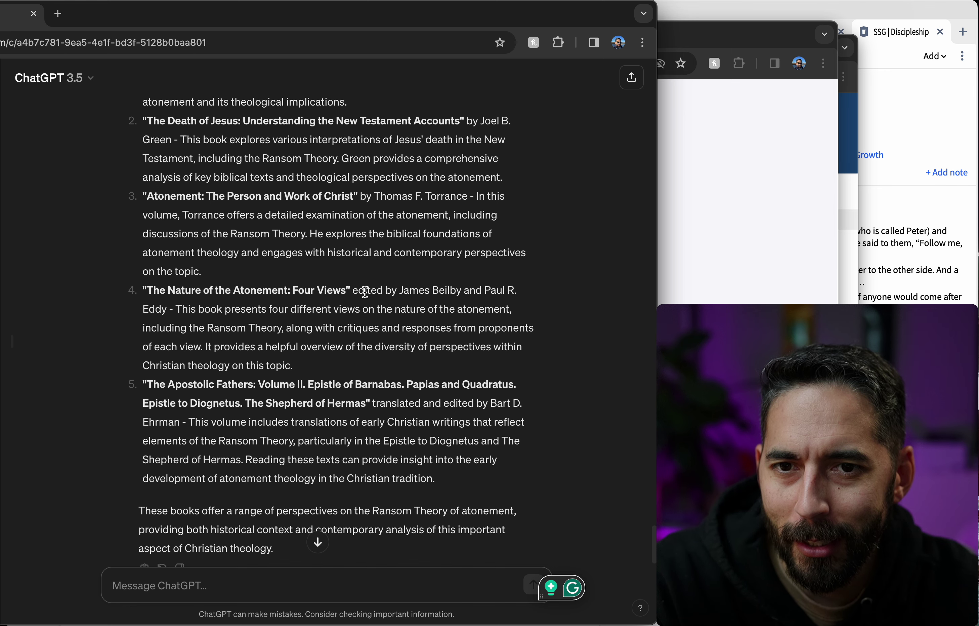
scroll(353, 264, up, 2)
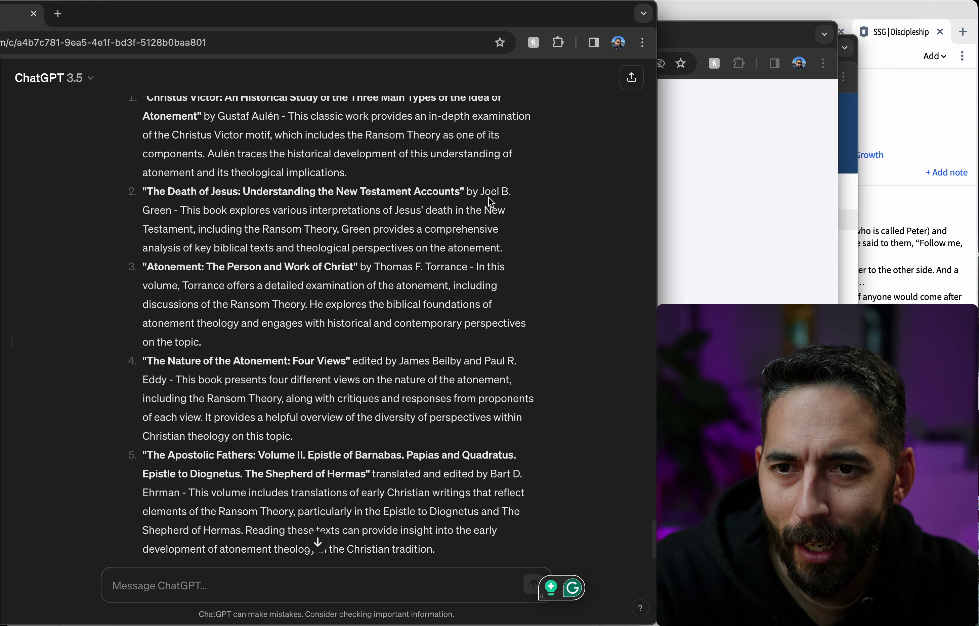
scroll(383, 248, up, 3)
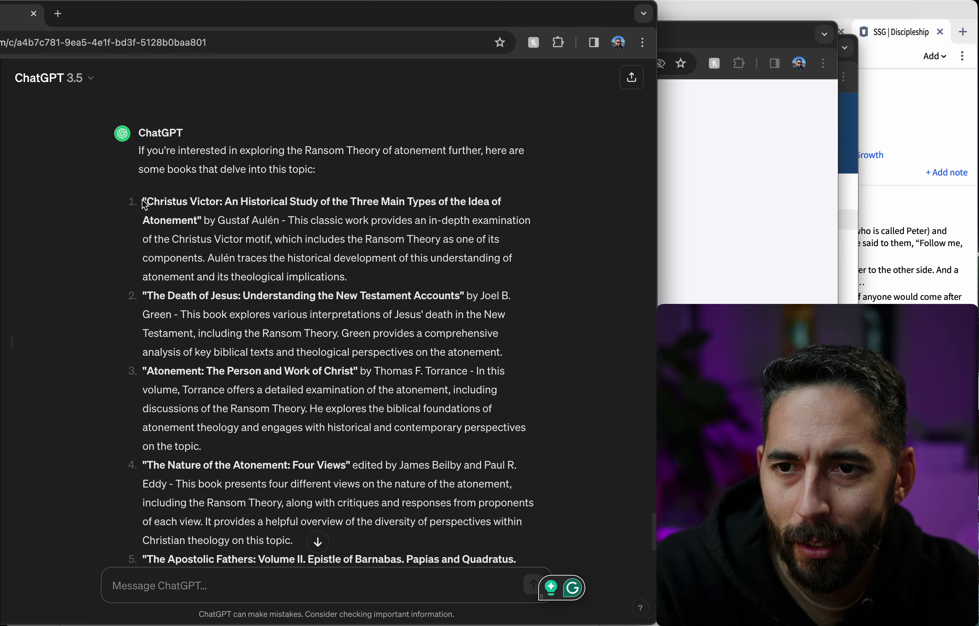
drag(144, 202, 284, 215)
key(super+c)
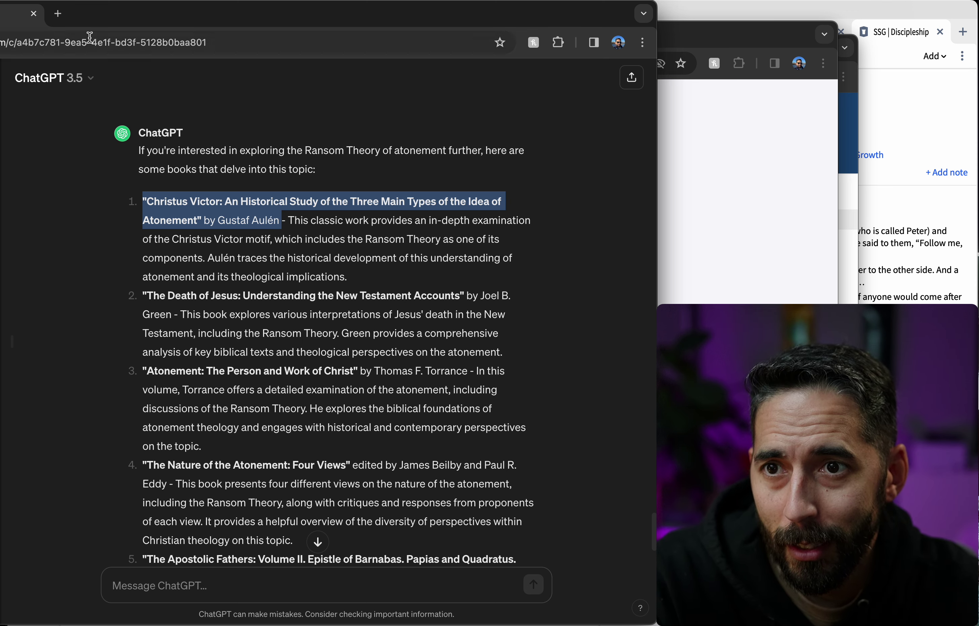
- Search Google for the copied "Christus Victor" title and author in the browser window that shows the thesis
click(60, 16)
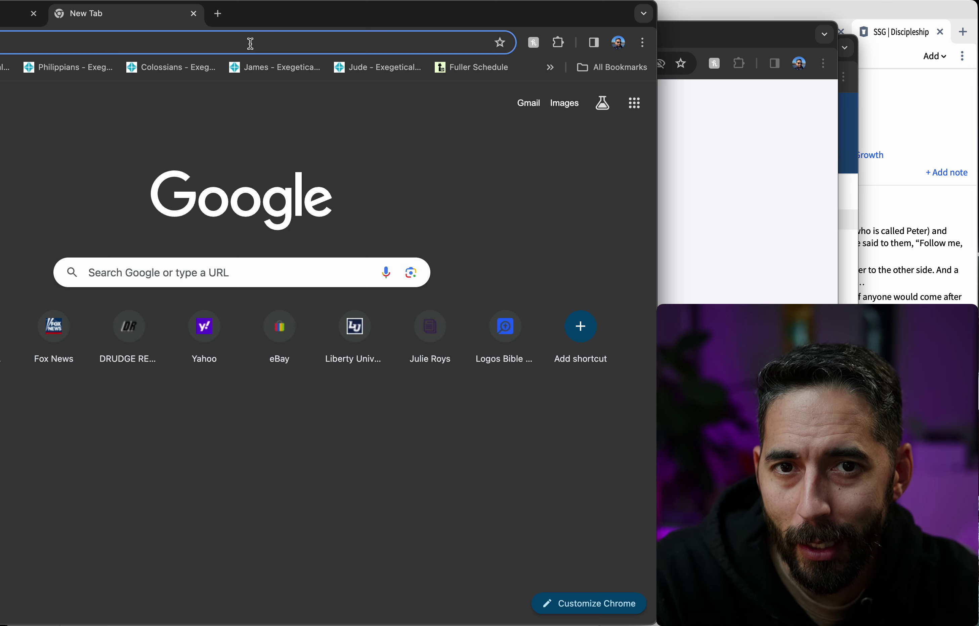
click(739, 40)
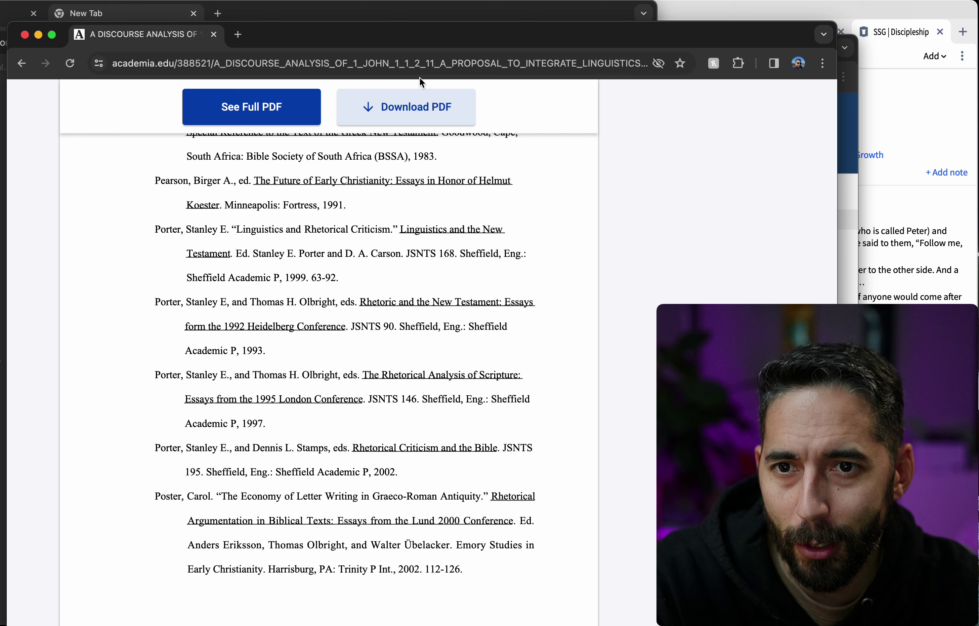
click(287, 64)
key(super+v)
key(Return)
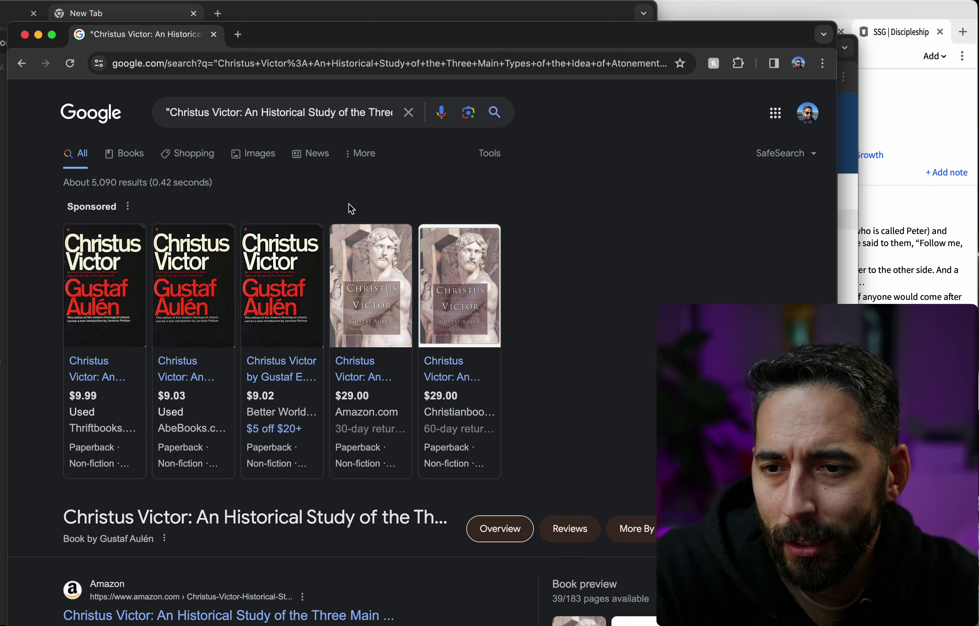
- Look through the Google results for "Christus Victor" to check that the recommended book exists
scroll(365, 115, right, 1)
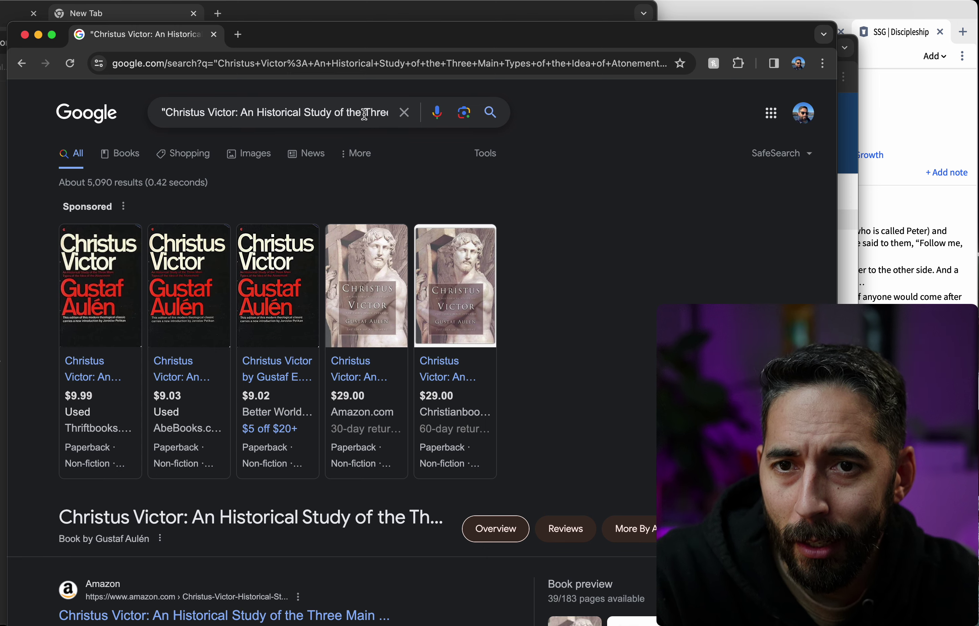
scroll(365, 115, left, 1)
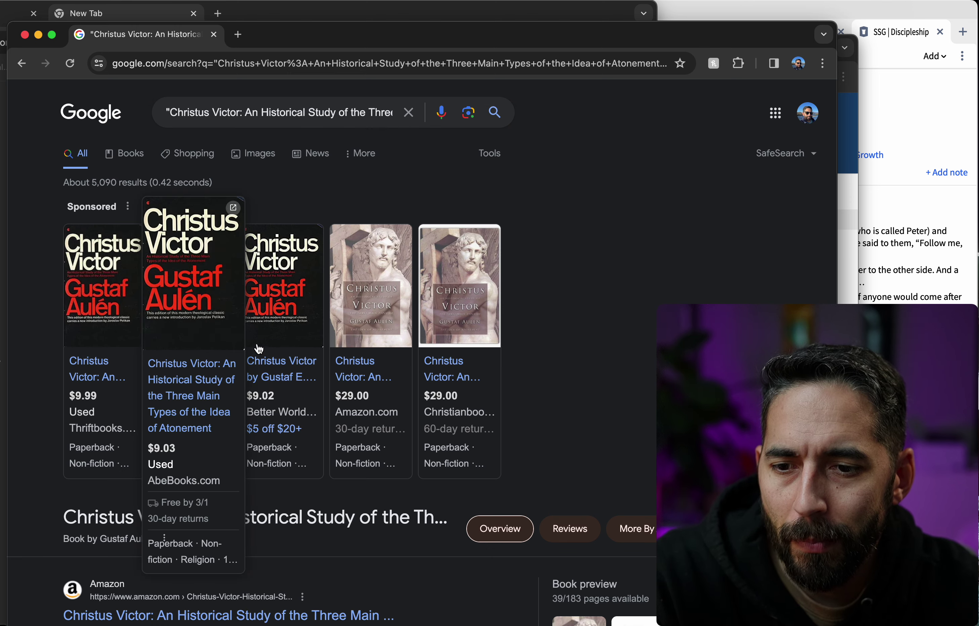
scroll(563, 322, down, 6)
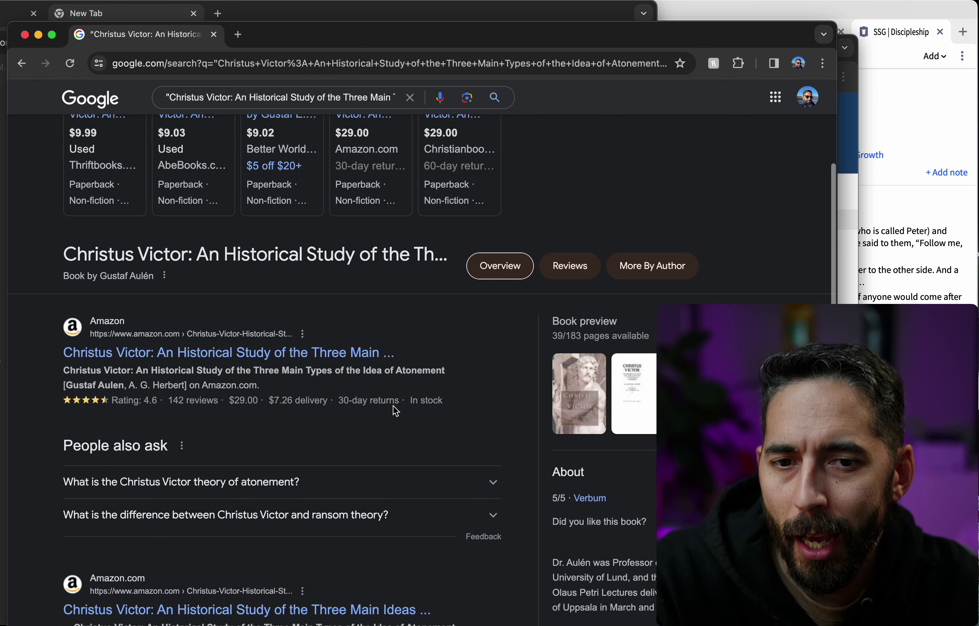
scroll(396, 410, up, 6)
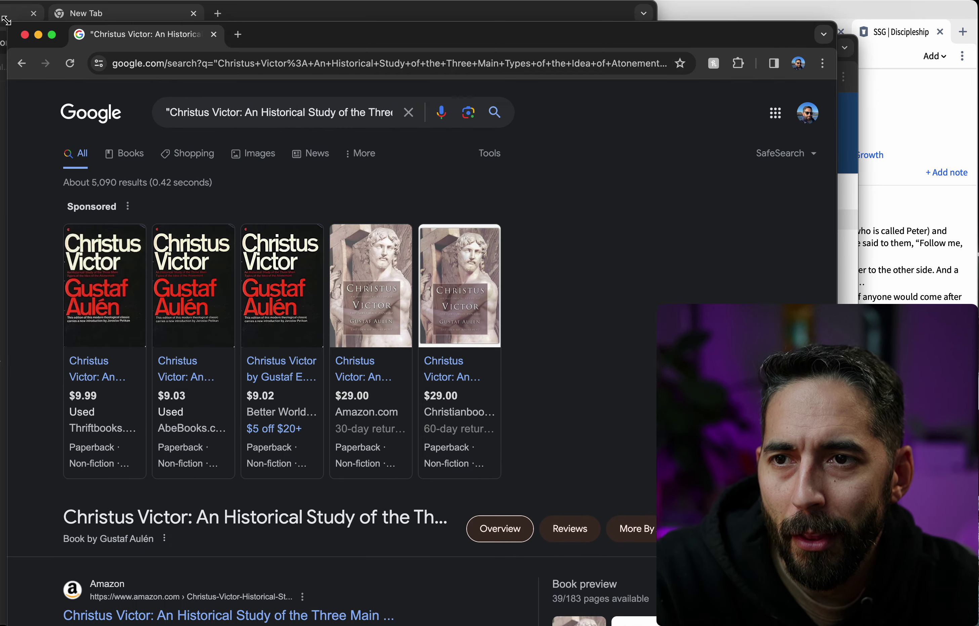
- Copy the title and author of "The Death of Jesus: Understanding the New Testament Accounts" from ChatGPT's book list
click(6, 19)
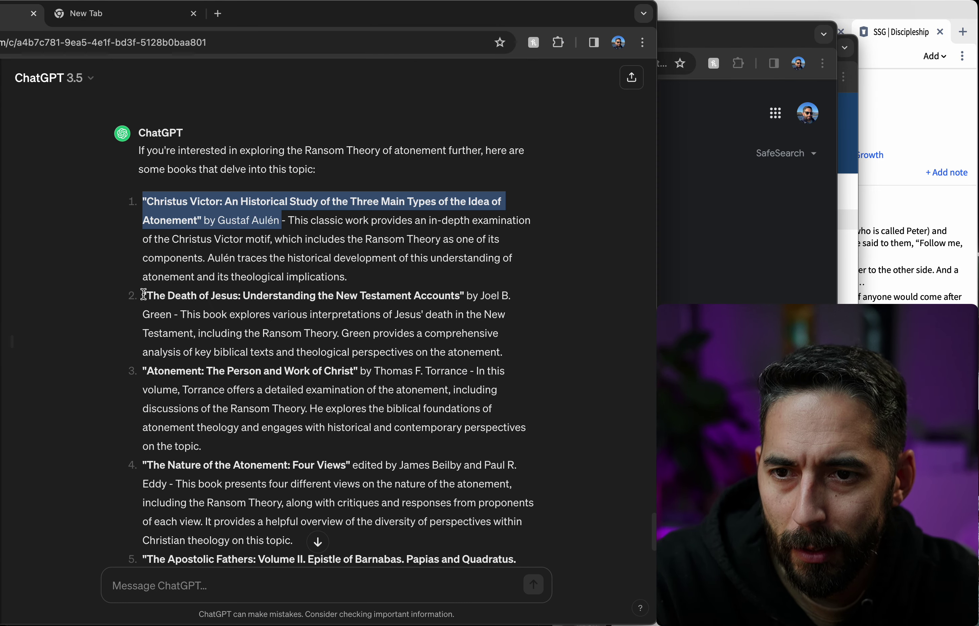
drag(144, 294, 171, 312)
key(super+c)
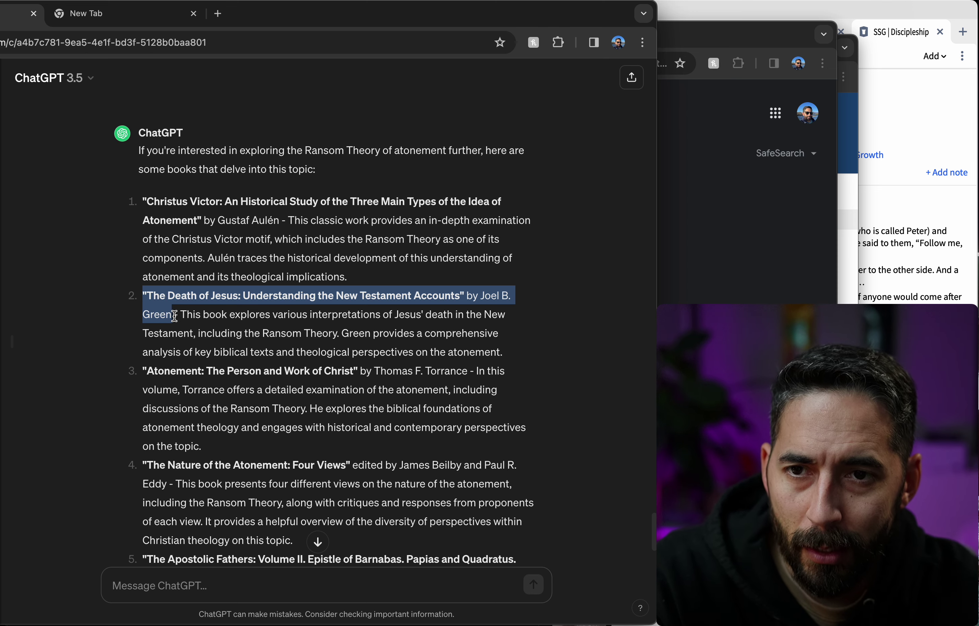
- Search Google for the copied "The Death of Jesus: Understanding the New Testament Accounts" title and author, replacing the previous query
click(717, 36)
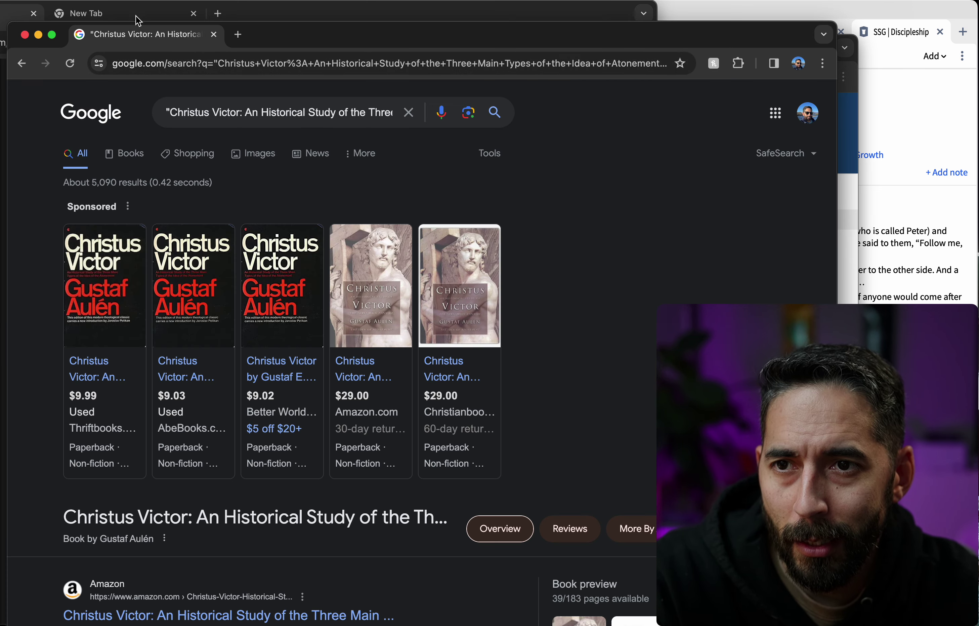
click(230, 112)
key(super+a)
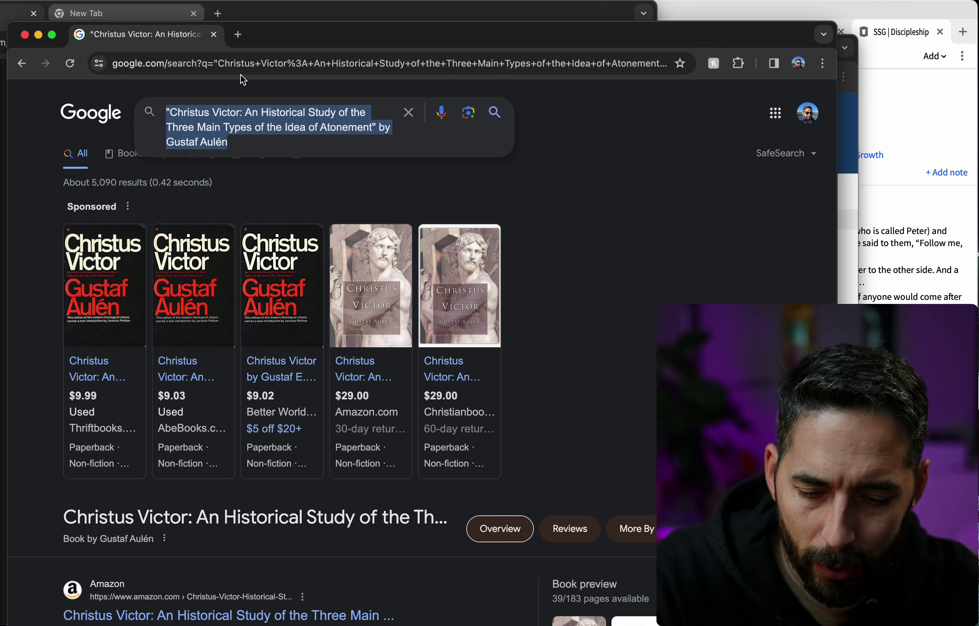
key(super+v)
key(Return)
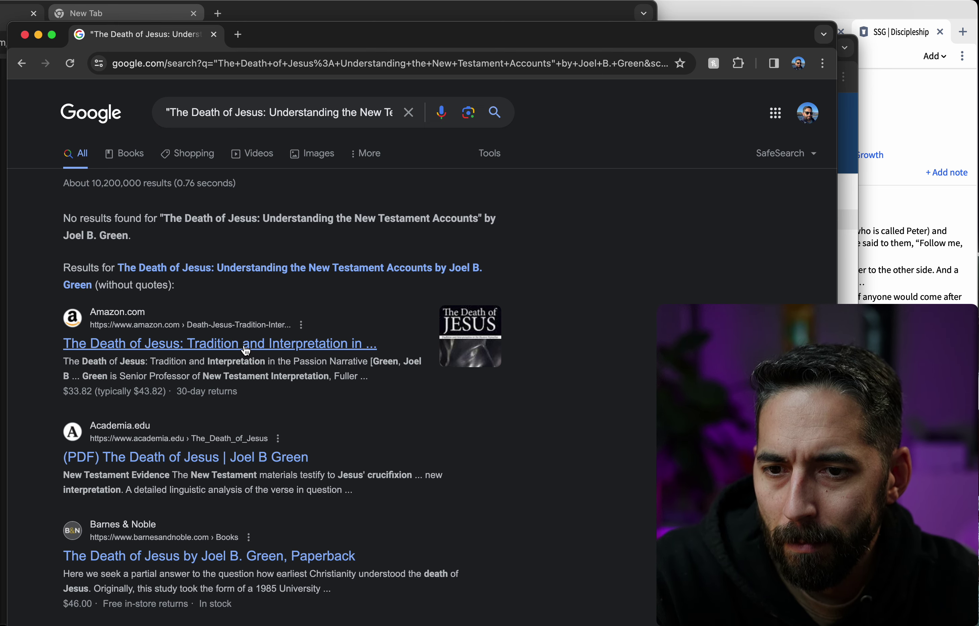
- Review the search results and open the Barnes & Noble page for "The Death of Jesus" to compare its subtitle
scroll(246, 351, down, 3)
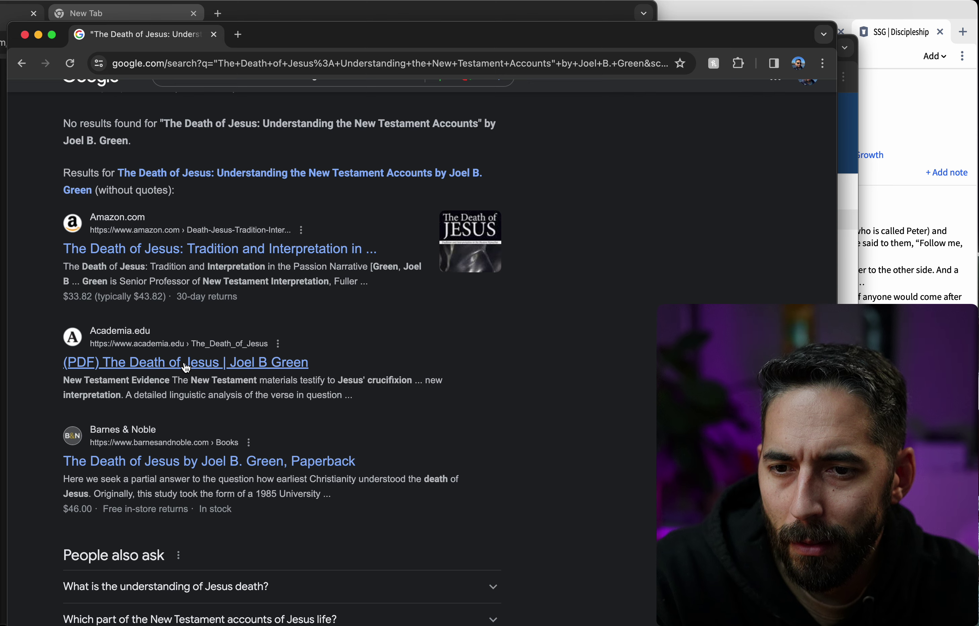
click(225, 461)
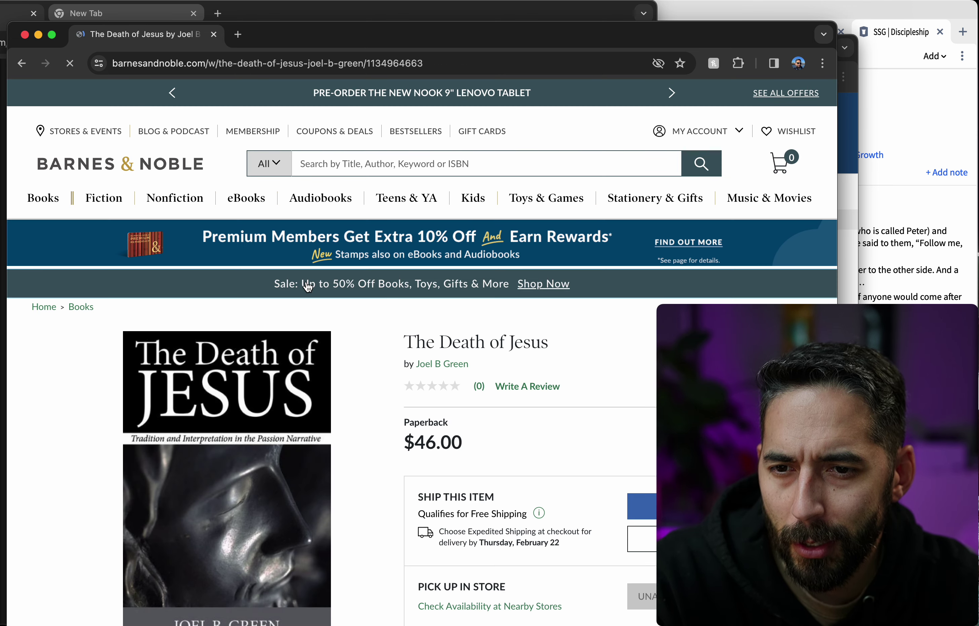
scroll(308, 287, down, 5)
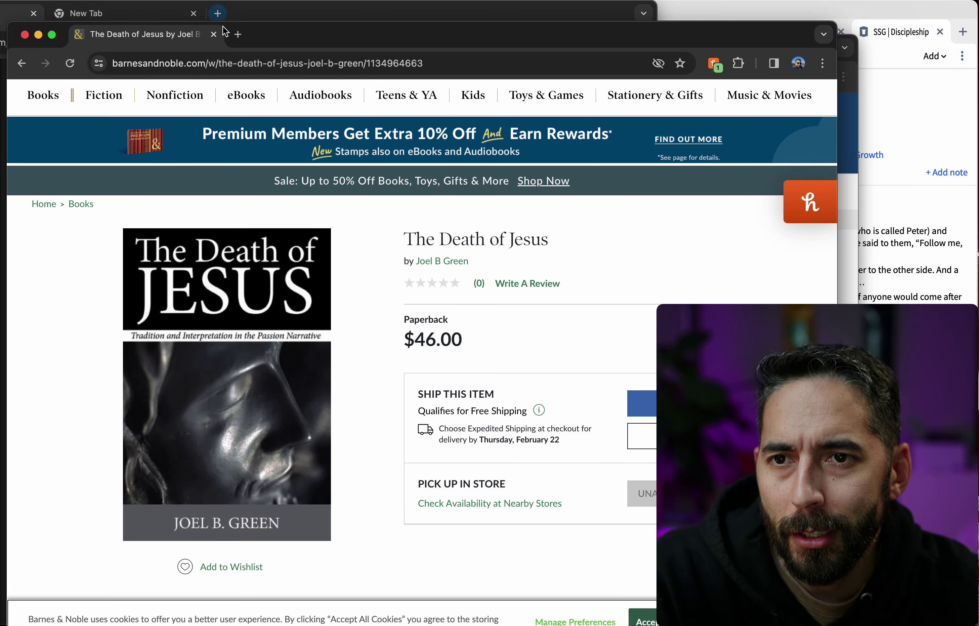
- Switch to Logos Bible Study and show the Sermon on the Mount passage in the ESV
click(761, 15)
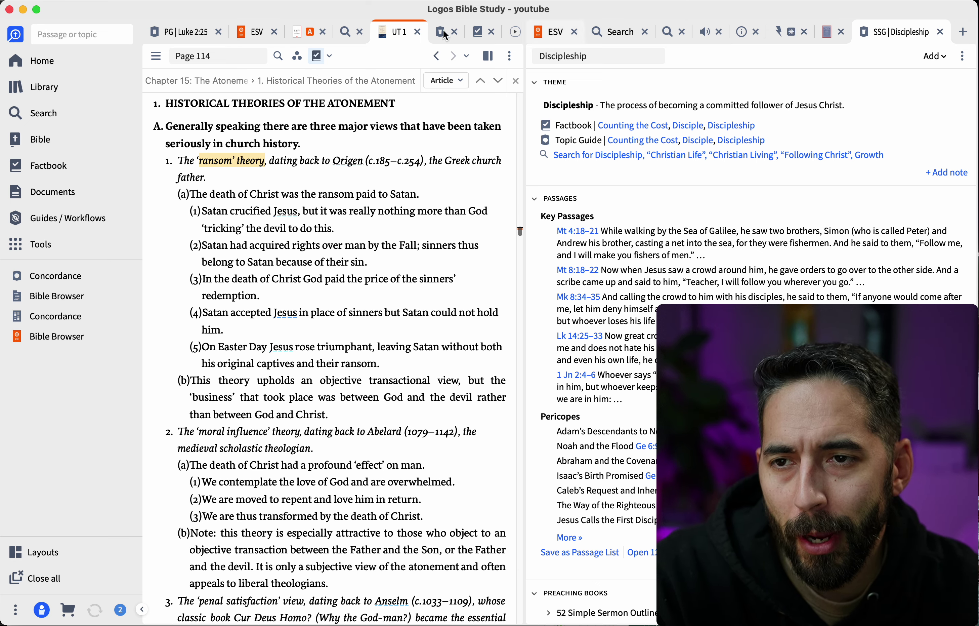
click(249, 33)
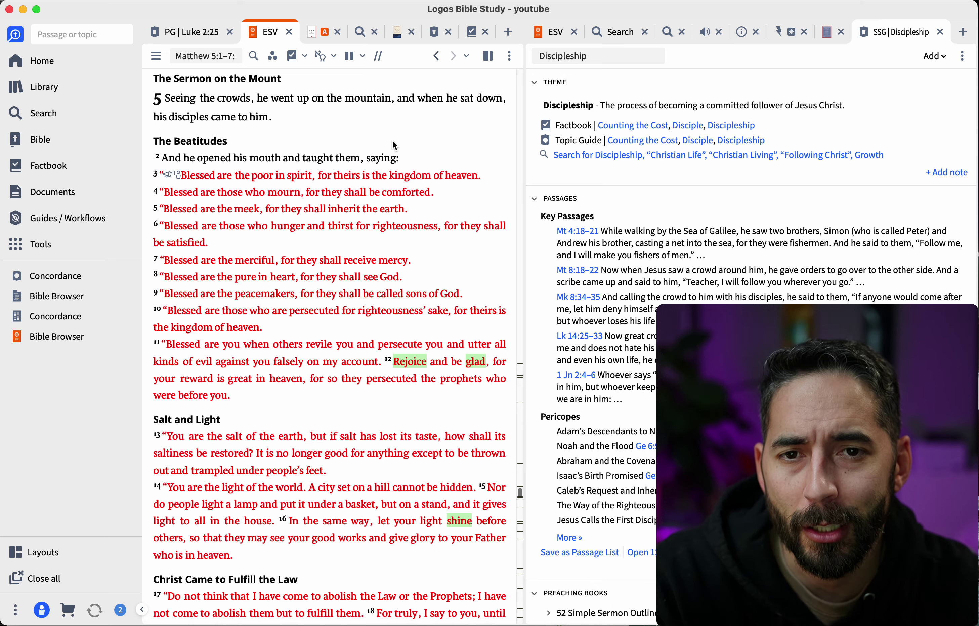
scroll(667, 90, down, 1)
scroll(666, 90, down, 1)
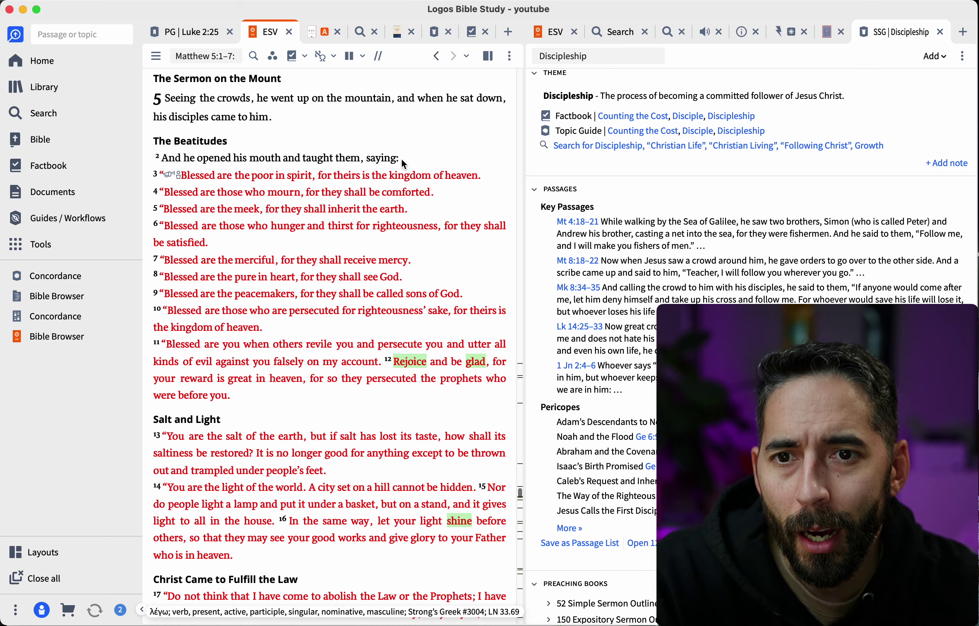
- Show the morph search for "lemma.g:μή THEN morph.g:V??M" and look through its passages
click(624, 29)
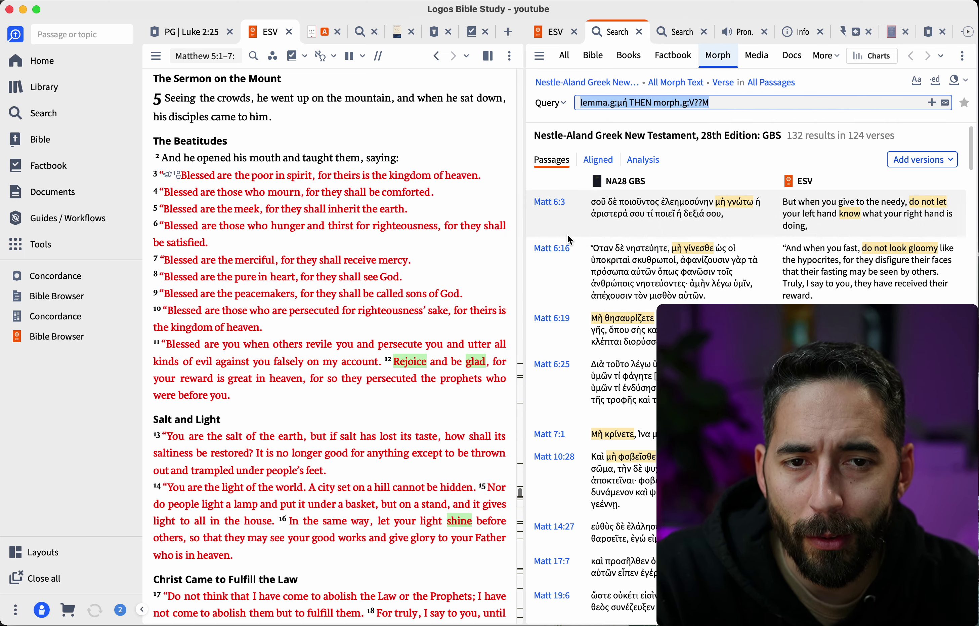
scroll(567, 233, down, 1)
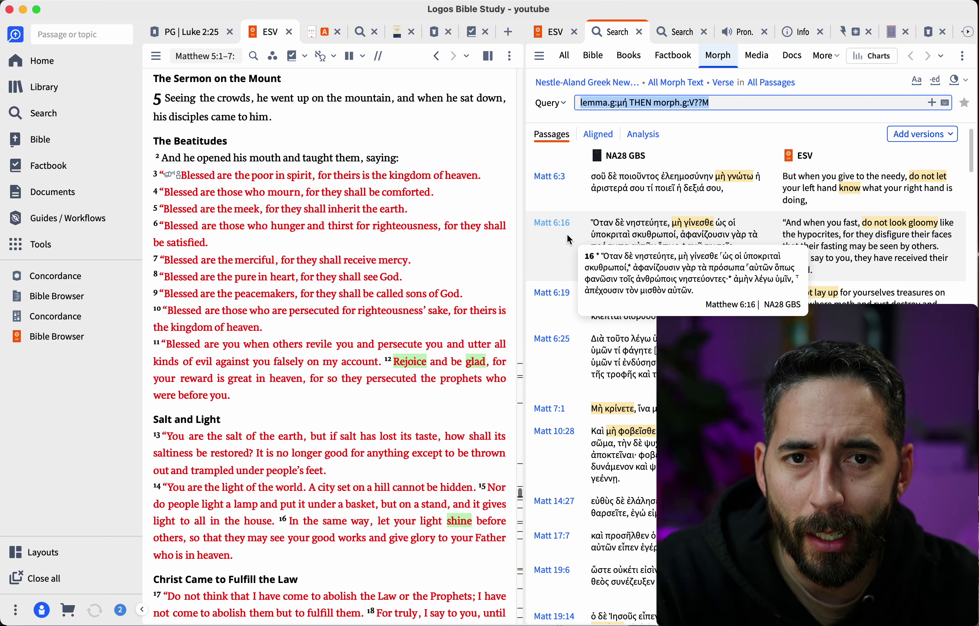
scroll(567, 233, down, 2)
- Show the "lemma.g:παράκλησις" morph search, go back to its English Standard Version results and review the verses
click(681, 36)
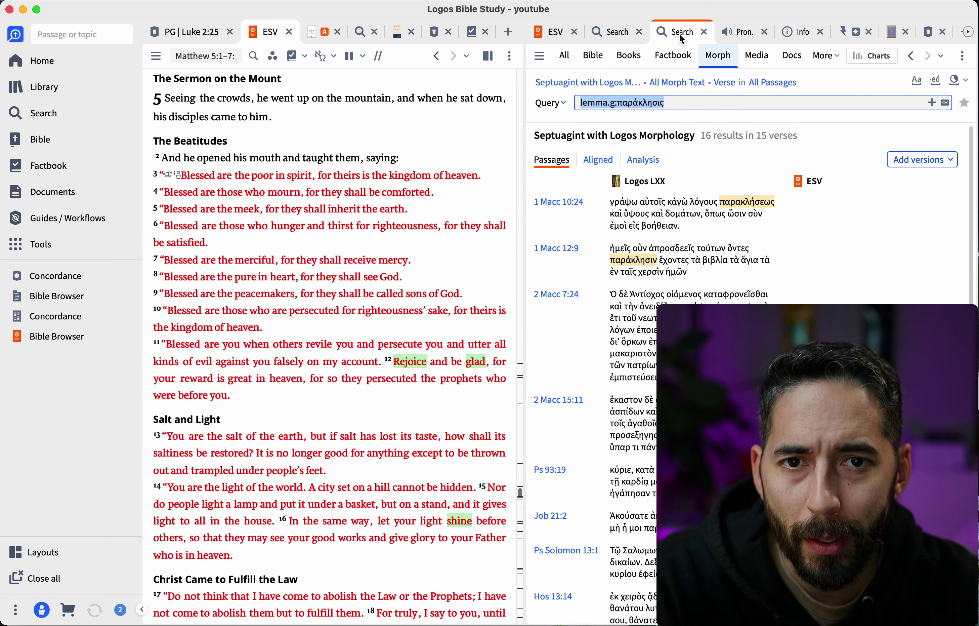
click(915, 59)
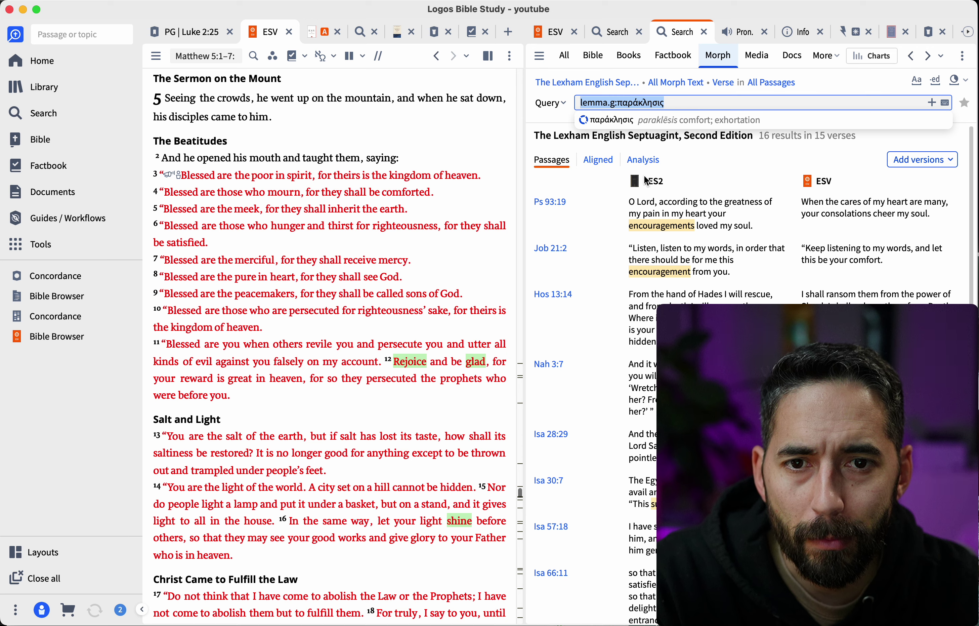
click(911, 62)
click(911, 62)
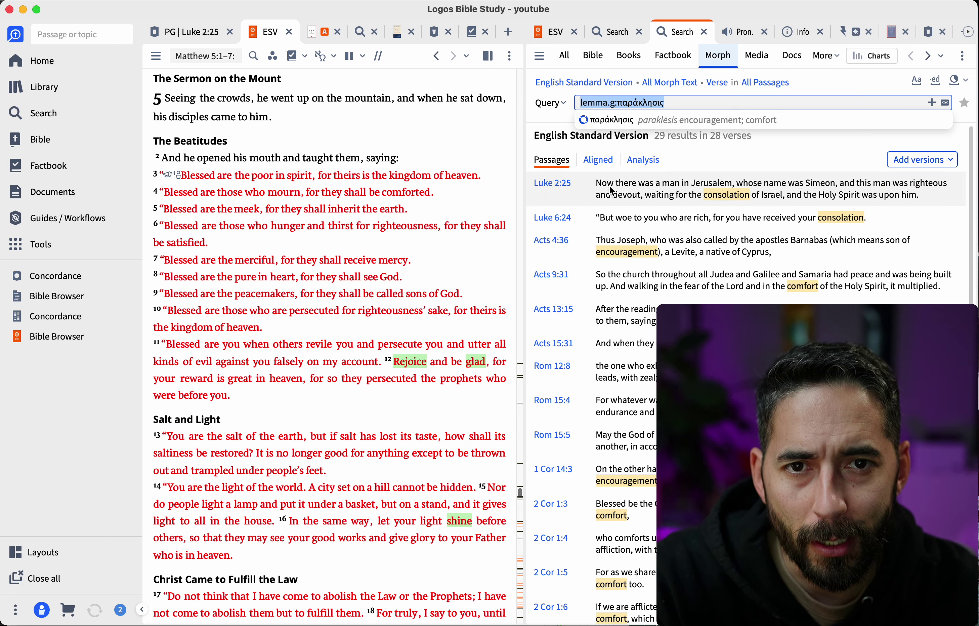
scroll(578, 196, down, 4)
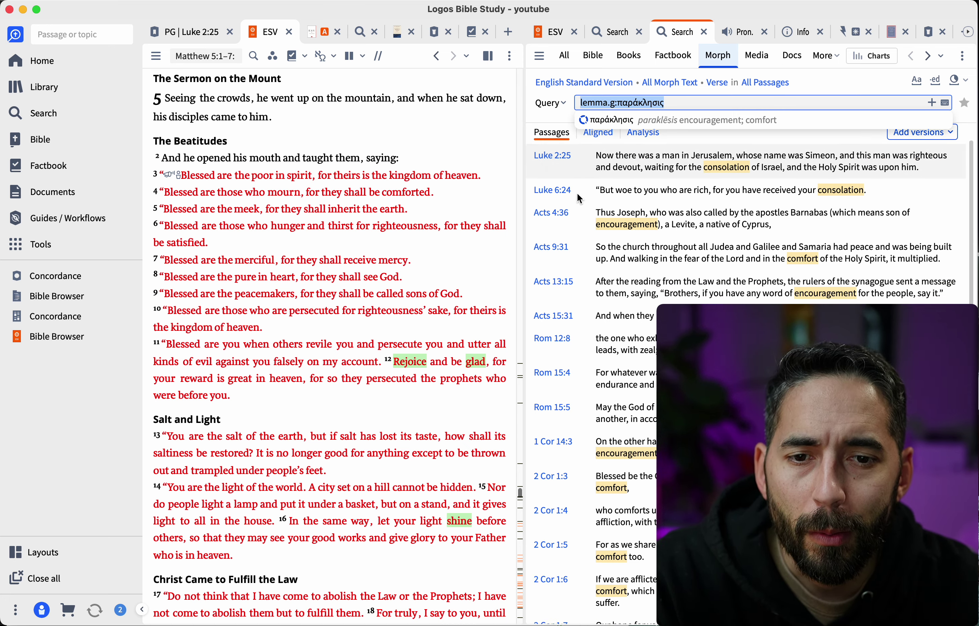
scroll(580, 199, down, 15)
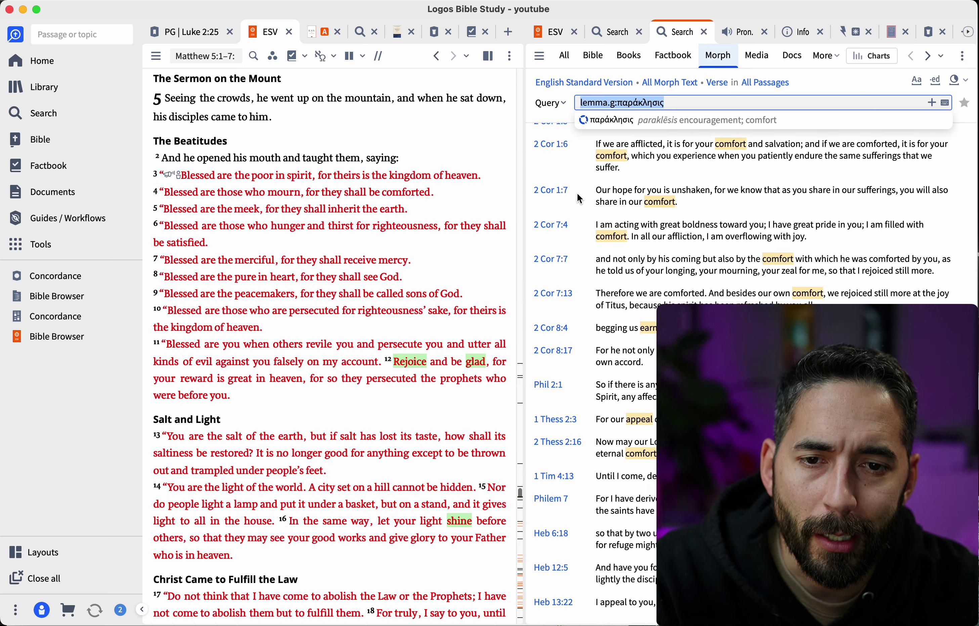
scroll(580, 202, up, 20)
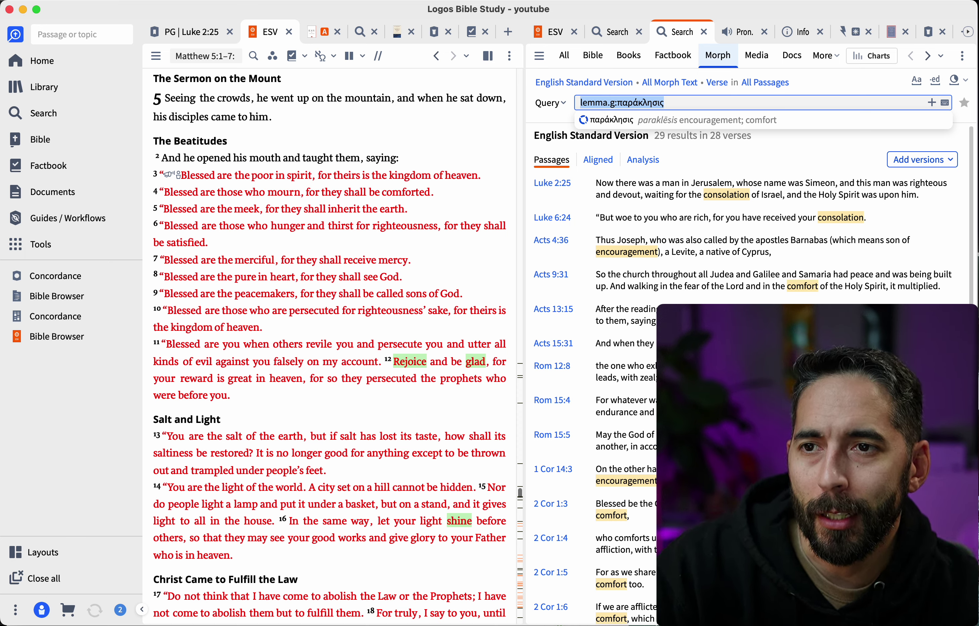
- Switch to ChatGPT and ask "What is the point of Luke including the statement that Simeon was waiting for the consolation of Israel in Luke 2:25?"
key(super+Tab)
scroll(301, 510, down, 5)
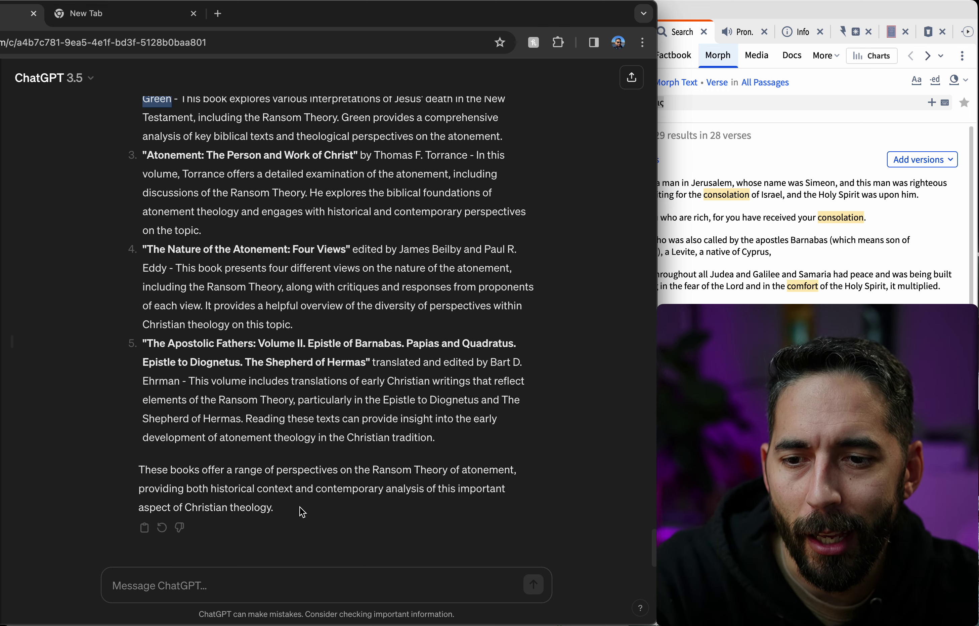
click(230, 585)
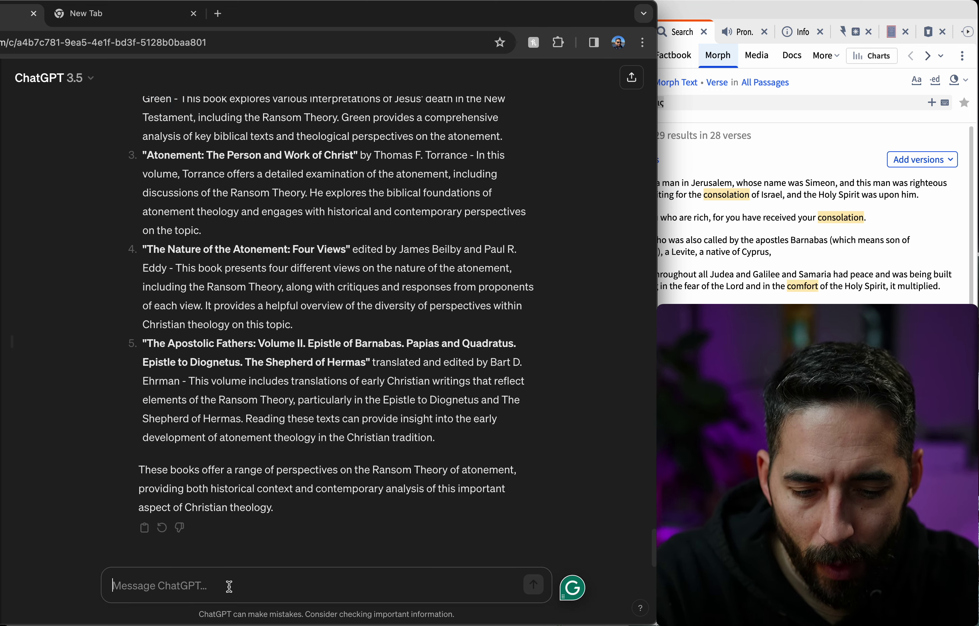
text(What is th)
key(BackSpace)
key(BackSpace)
text(e point of Lu)
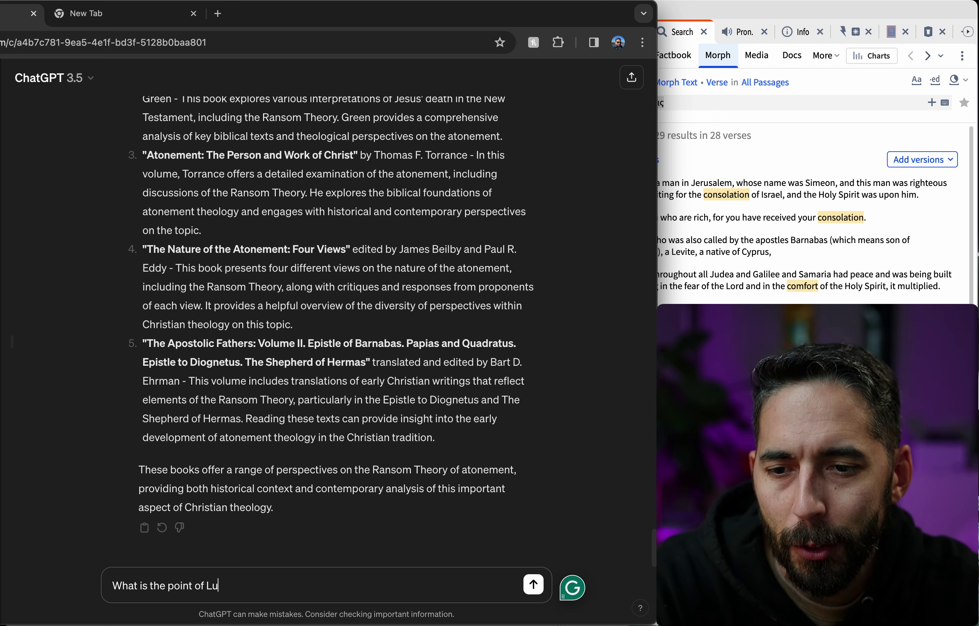
text(ke inc)
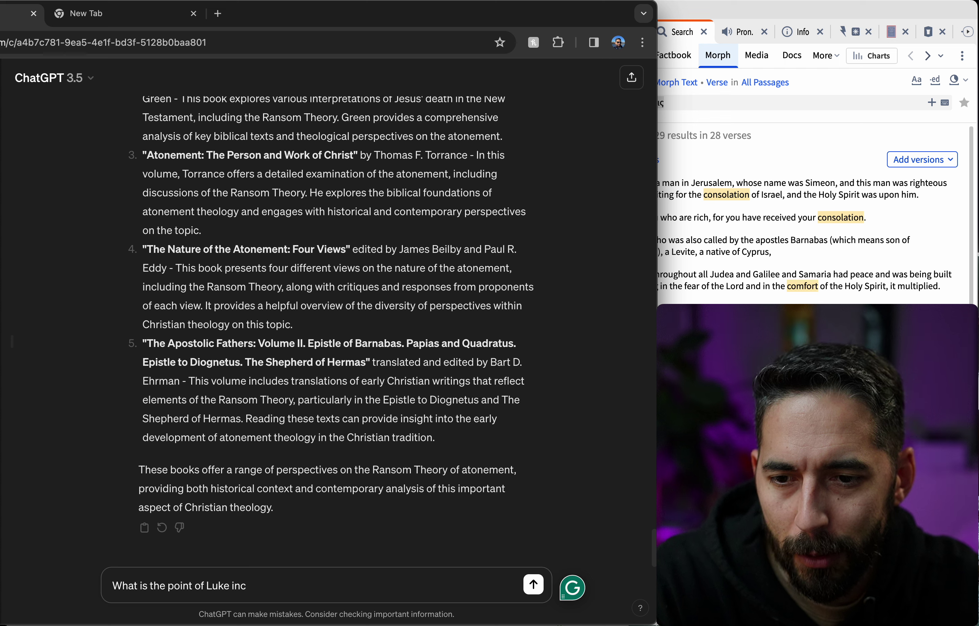
text(luding)
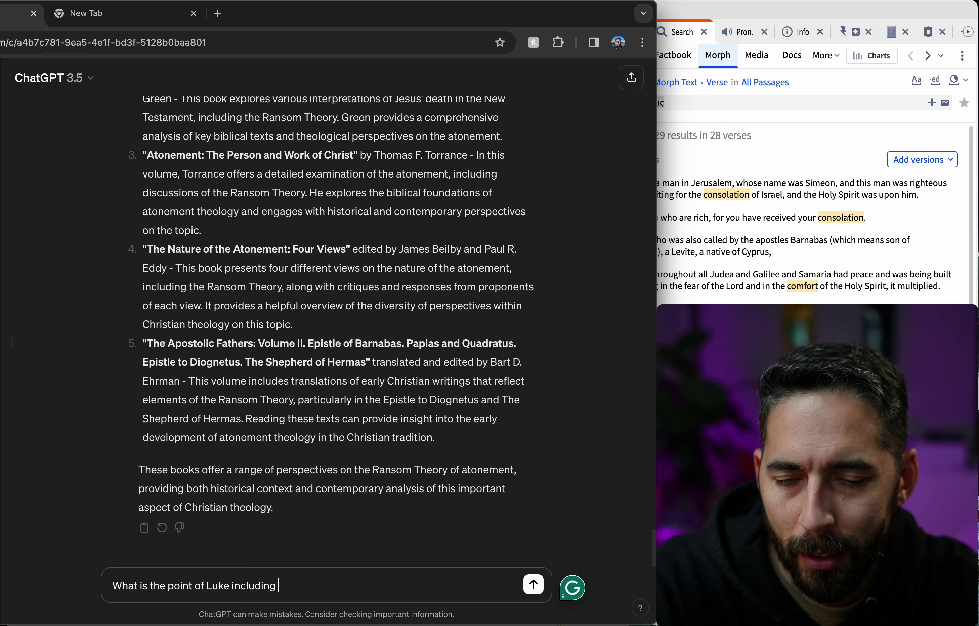
text( the)
text( statement)
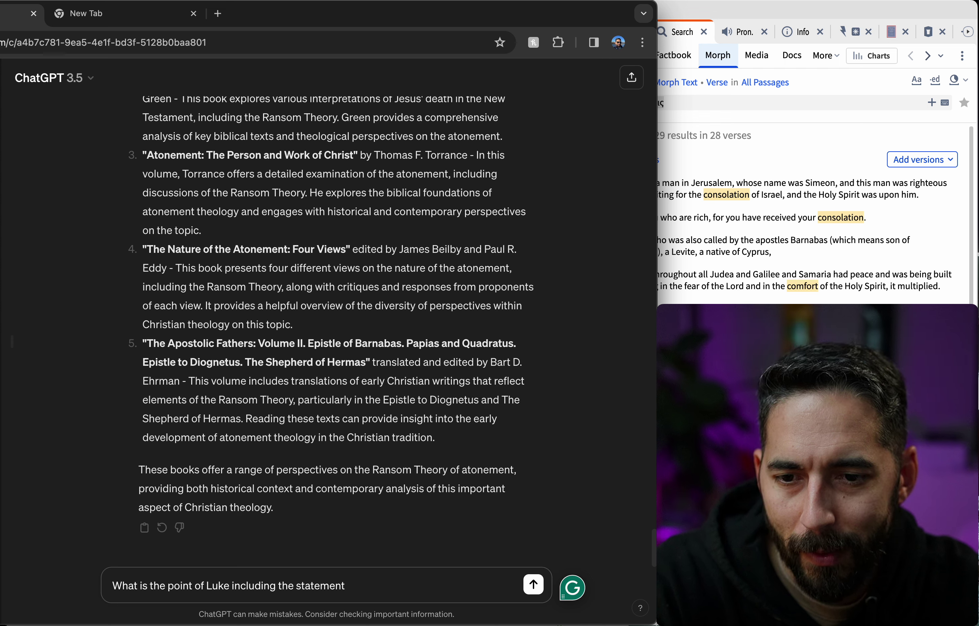
text( ath that Sim)
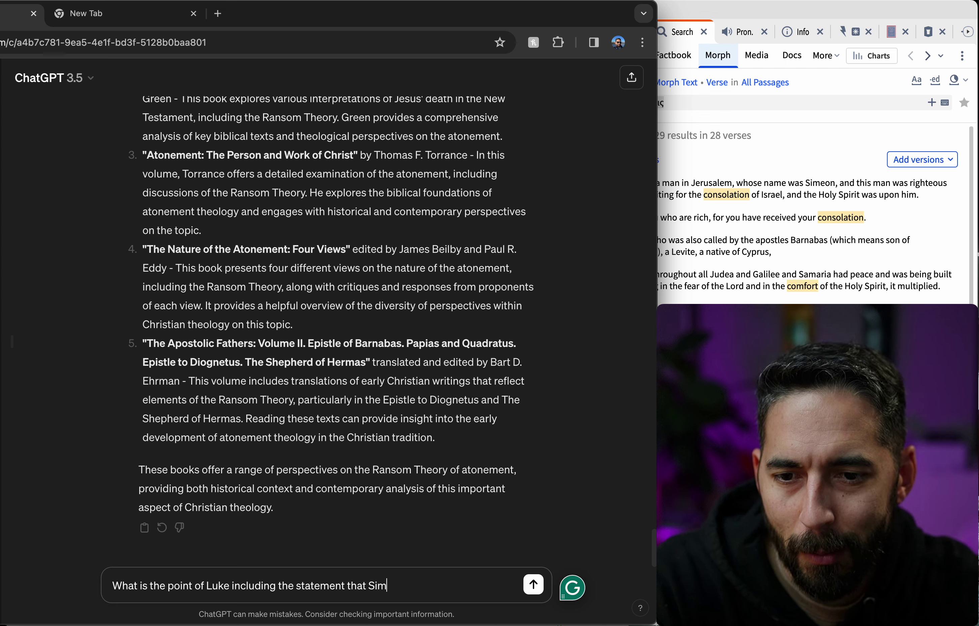
text(eon was waiting fo t)
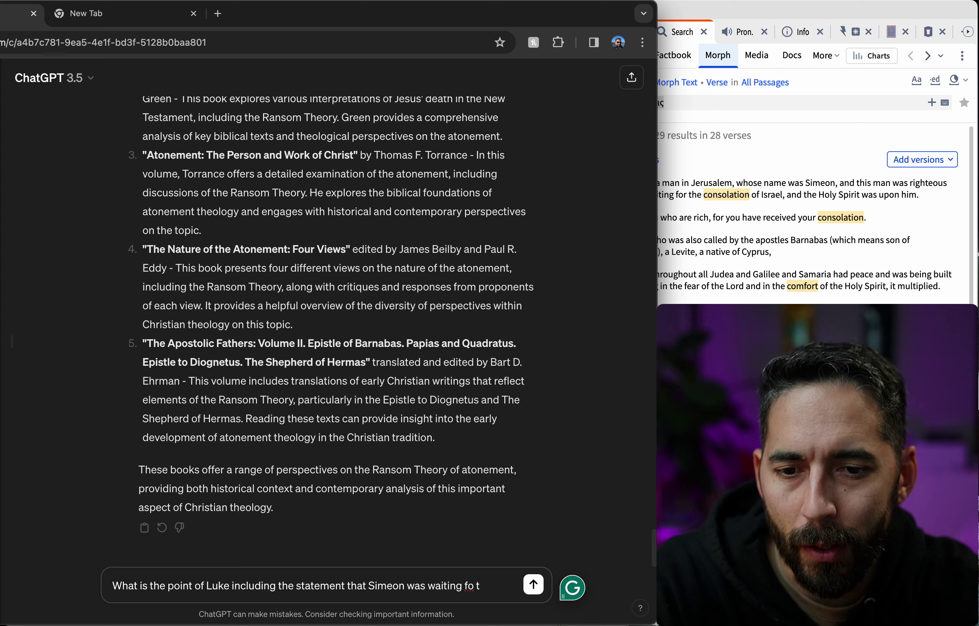
key(BackSpace)
key(BackSpace)
text(r the  )
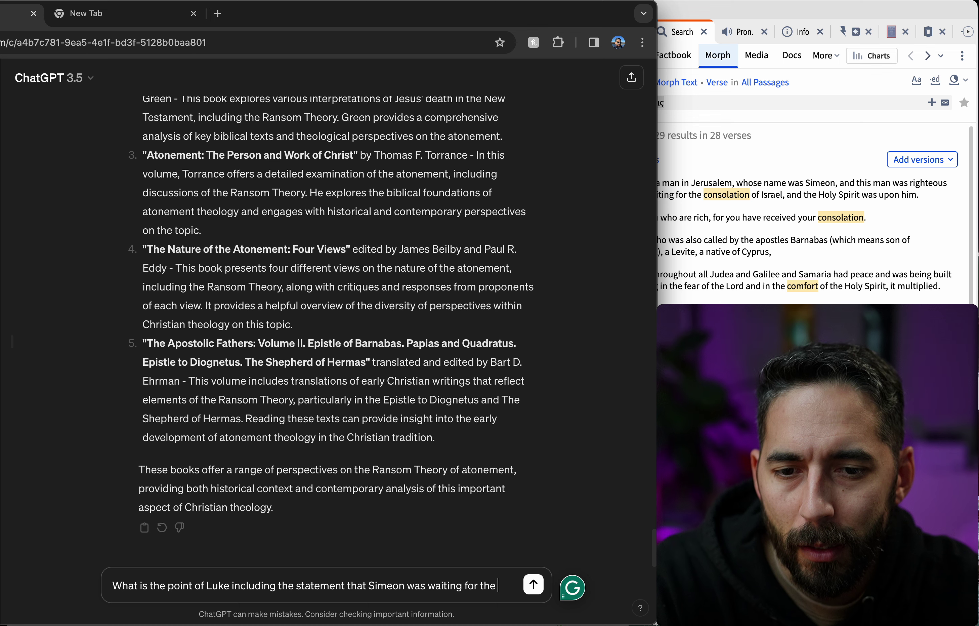
text(the consolation of)
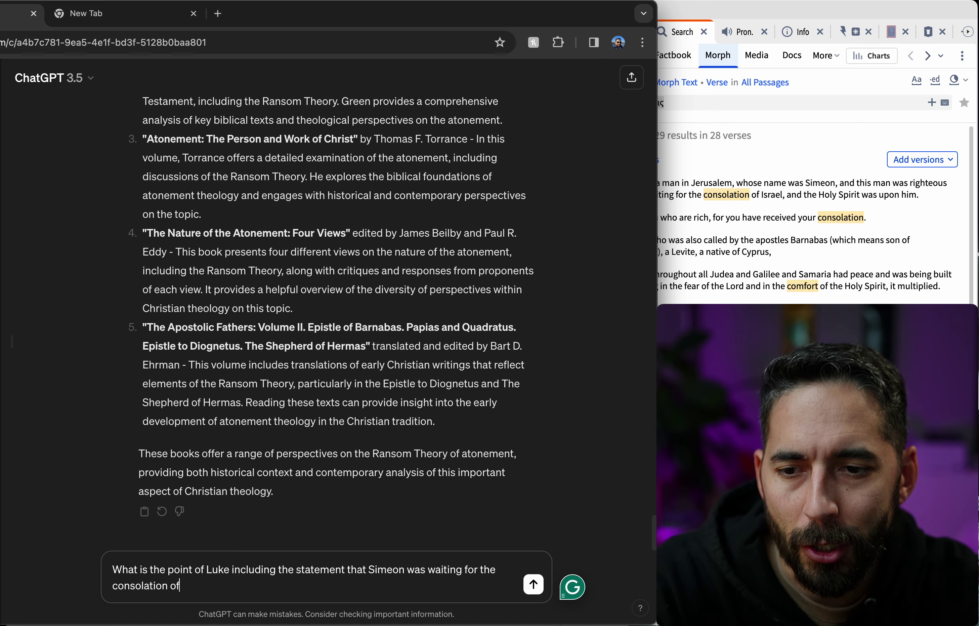
text( Israel in)
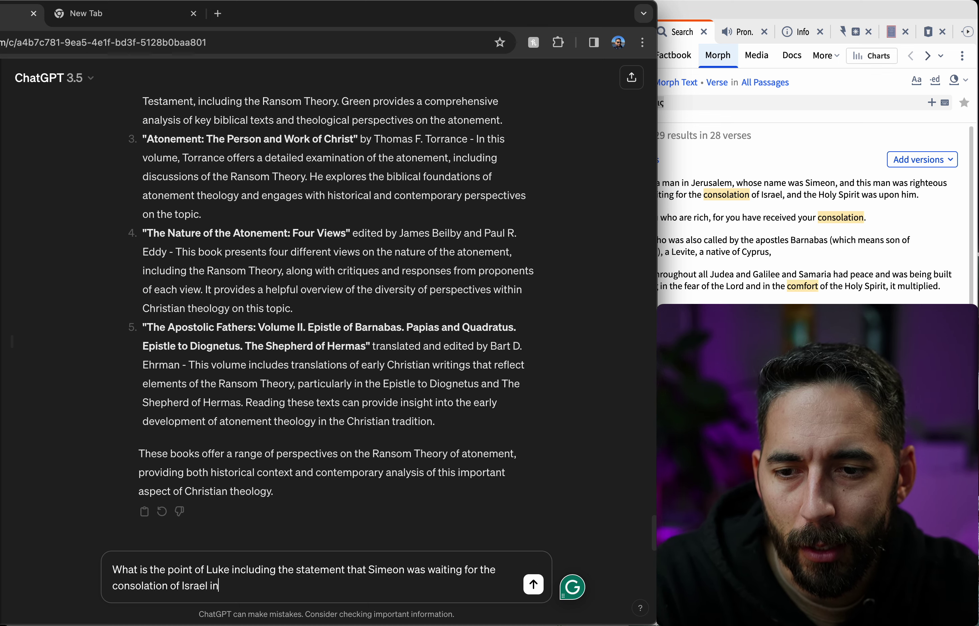
text( Luke 2)
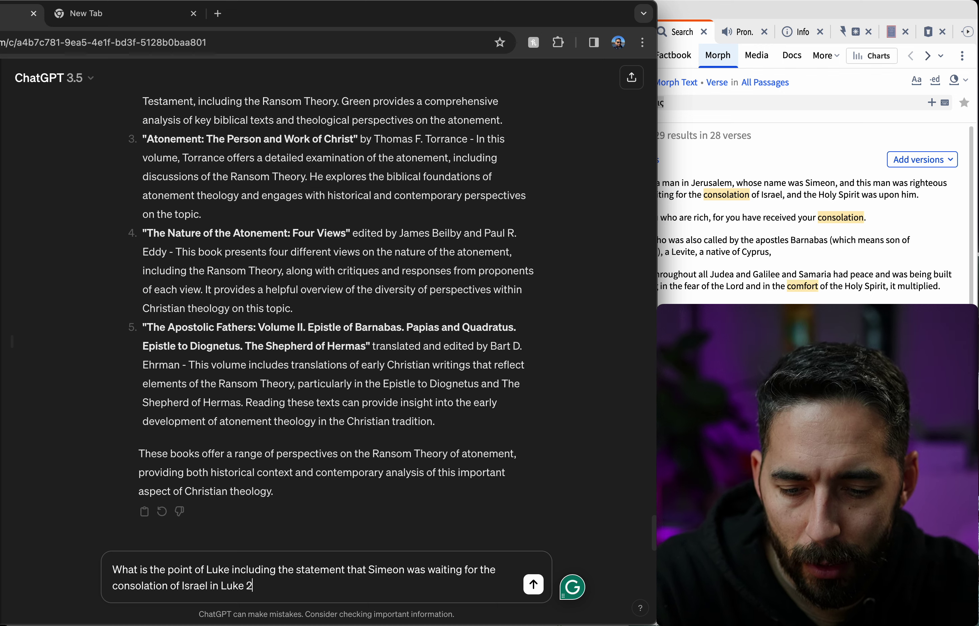
text(:25?)
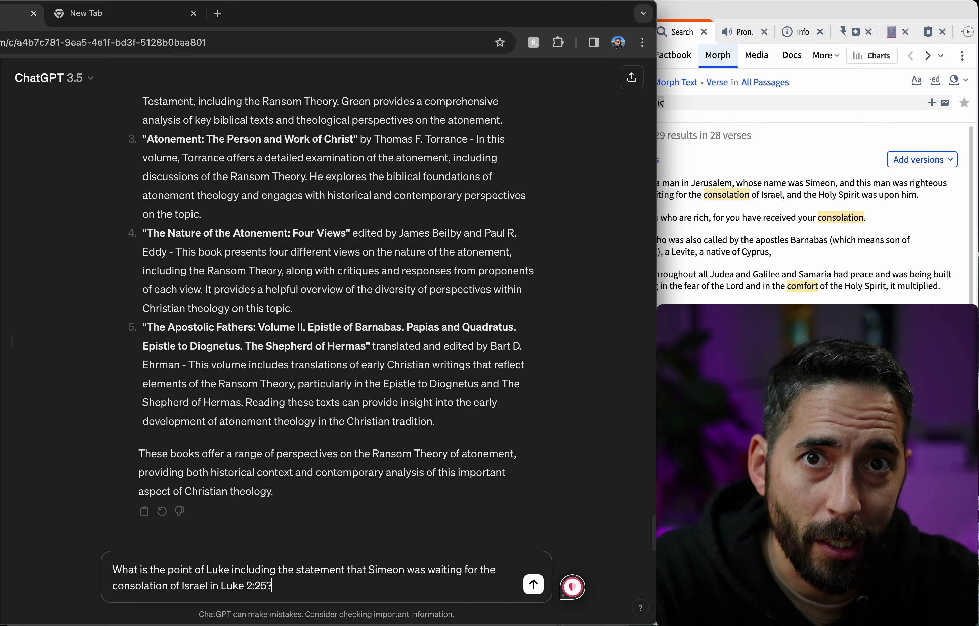
key(Return)
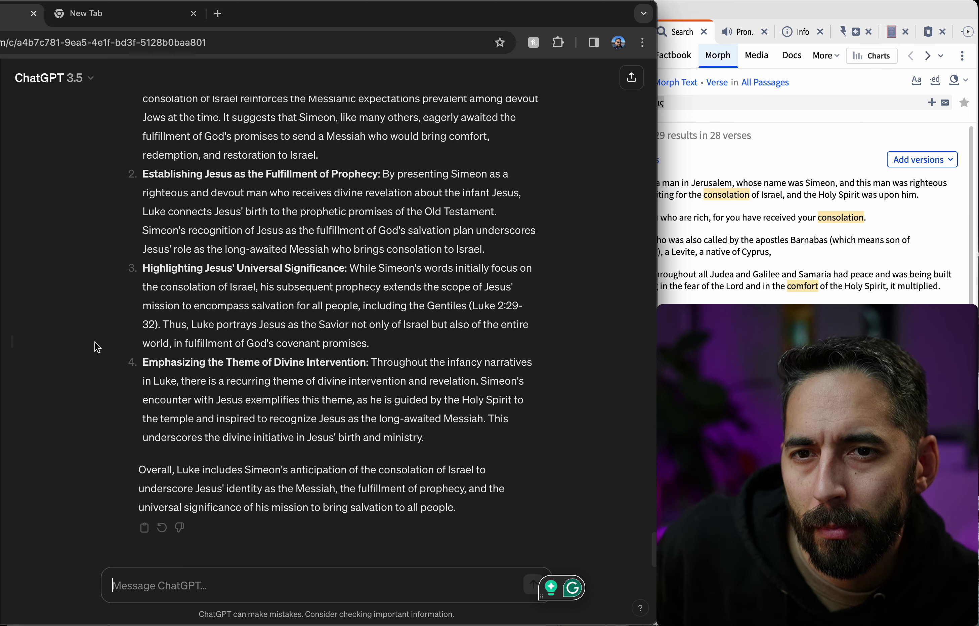
- Read through the answer and ask the follow-up "Does that phrase "consolation of Israel" show up anywhere else in the Bible"
scroll(98, 348, up, 2)
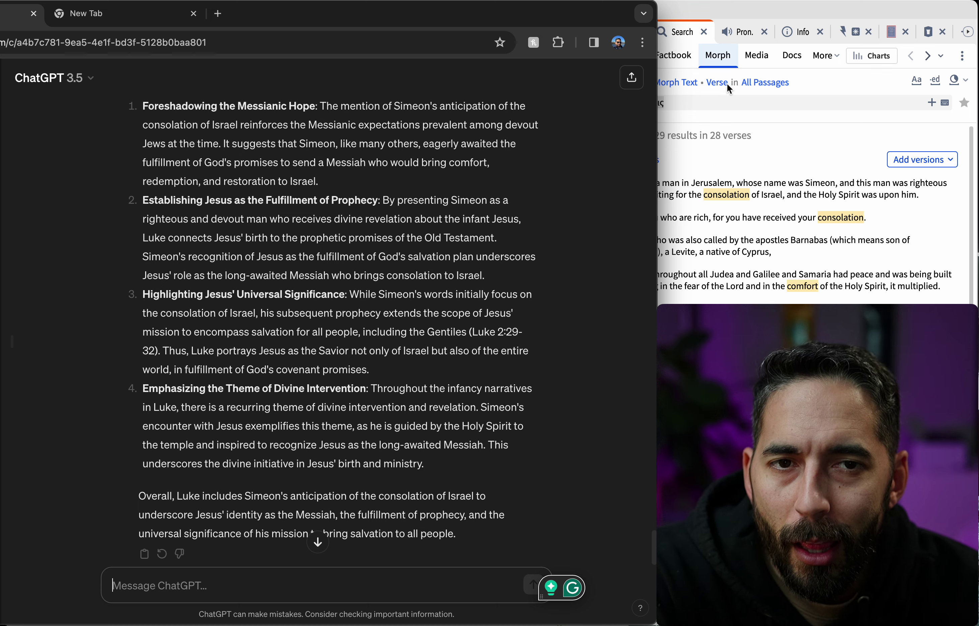
scroll(292, 284, up, 3)
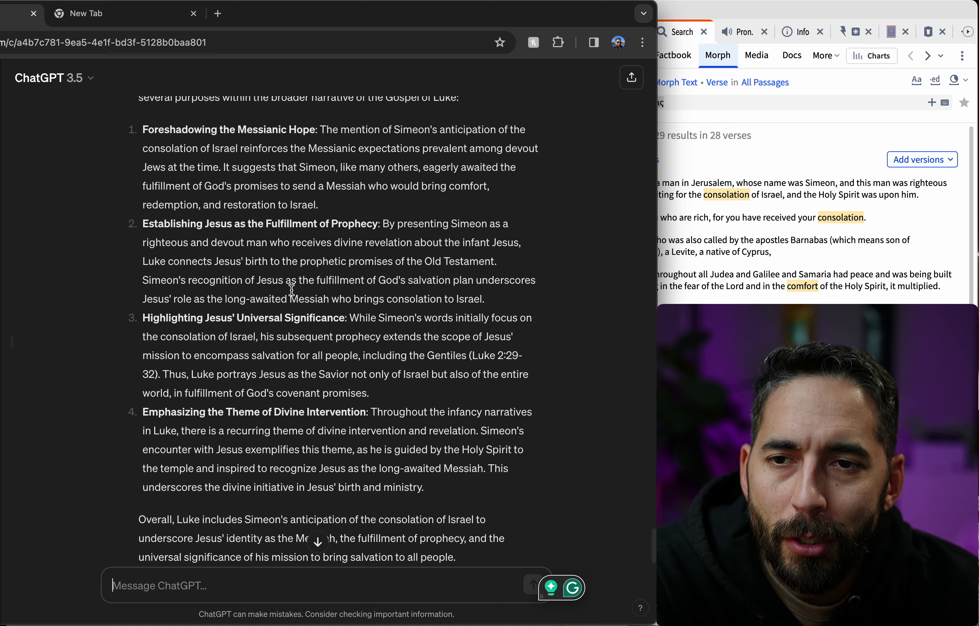
scroll(292, 290, down, 3)
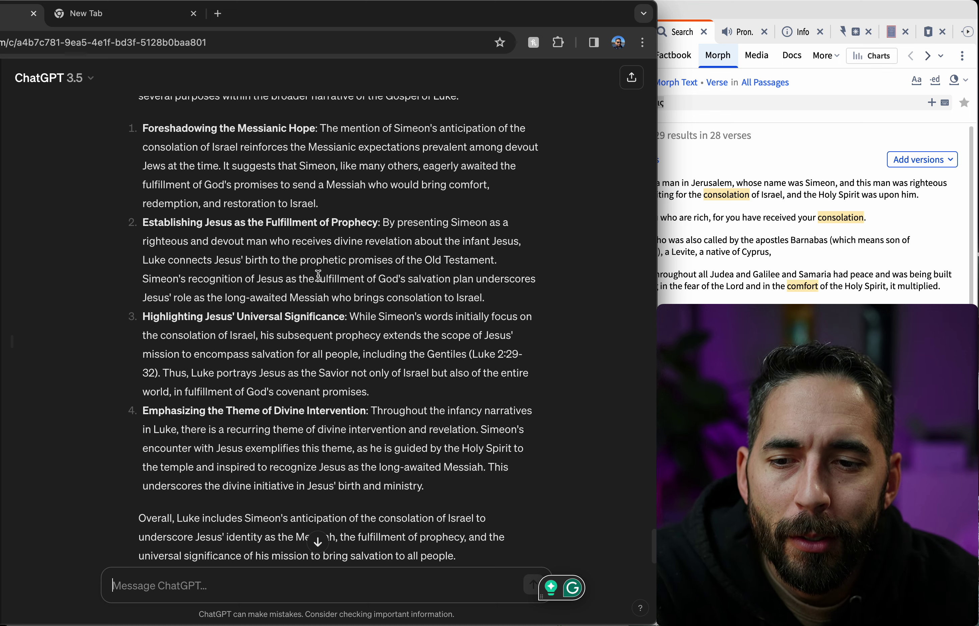
scroll(275, 505, down, 2)
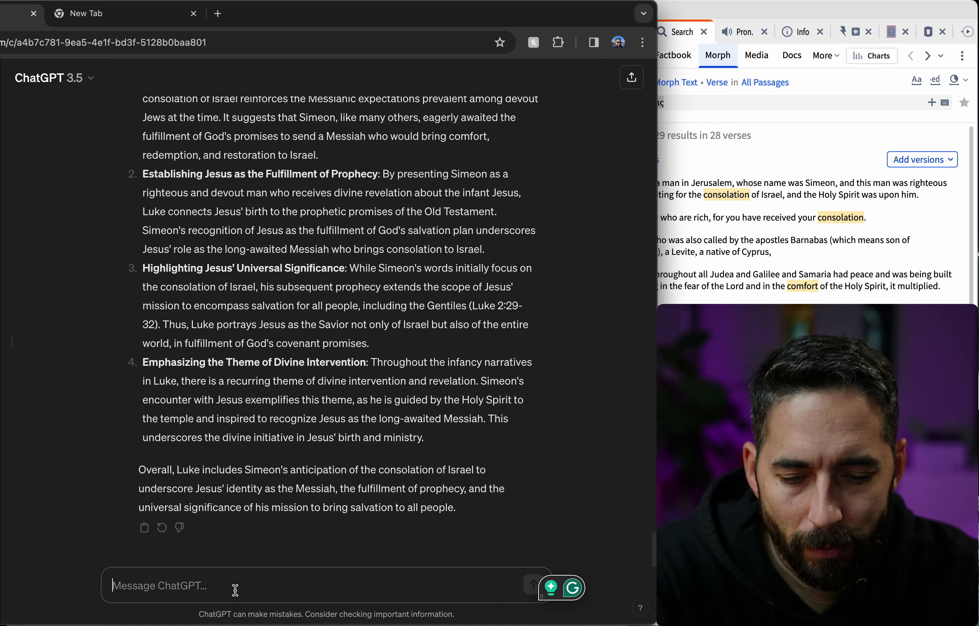
text(D)
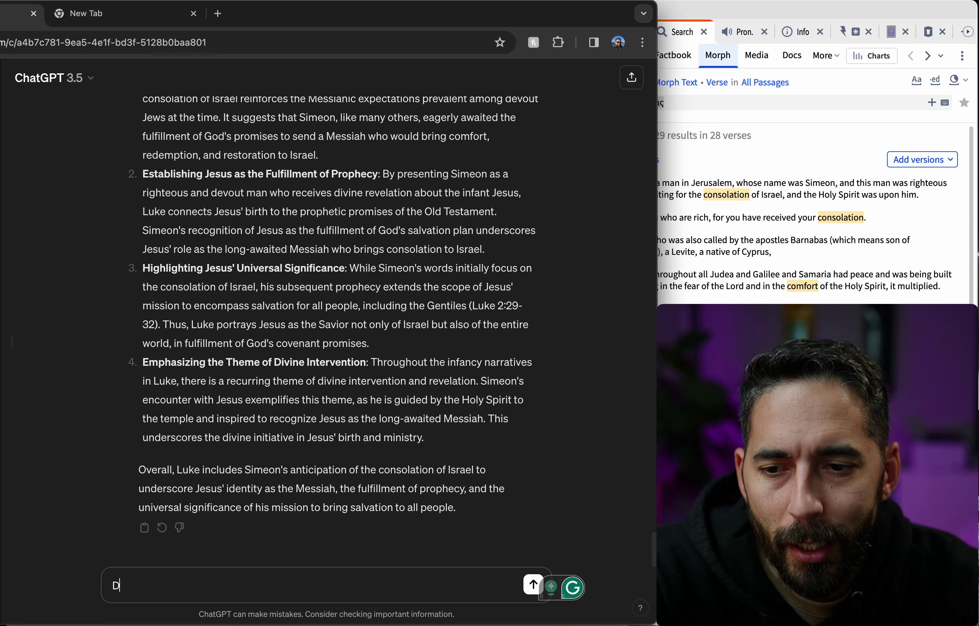
text(oes that phras)
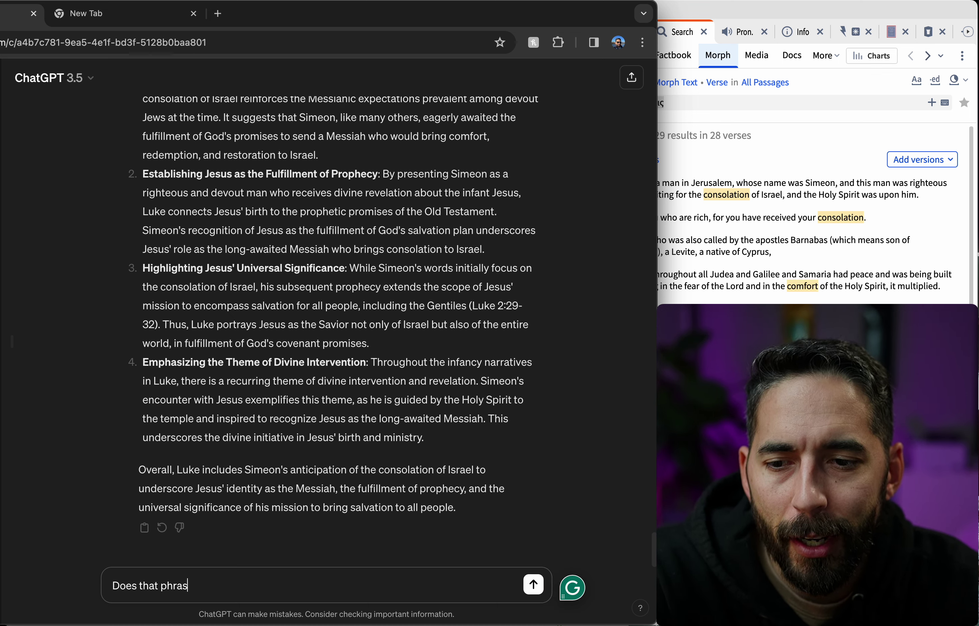
text(e "consolation of)
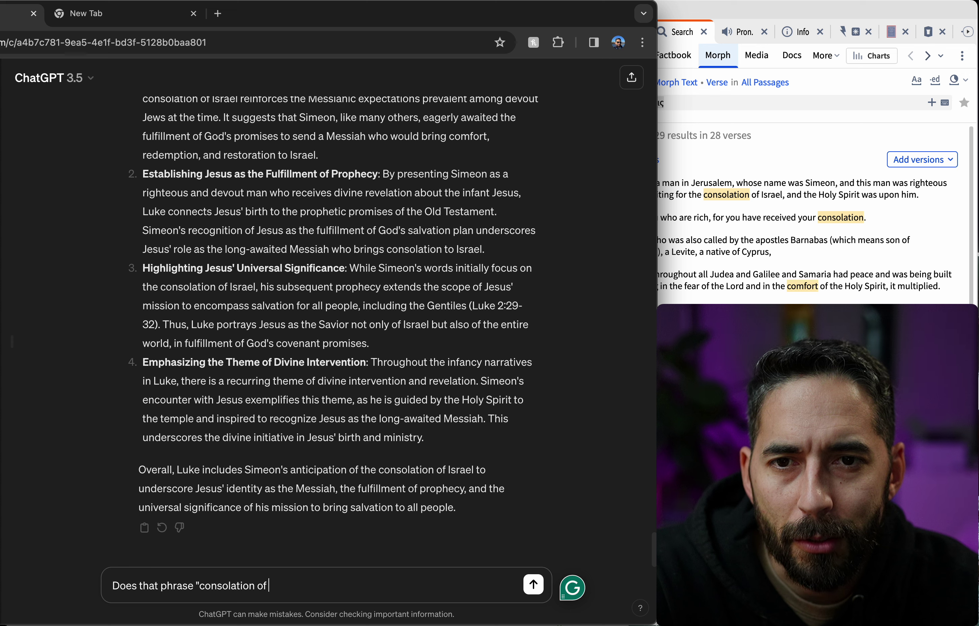
text(I)
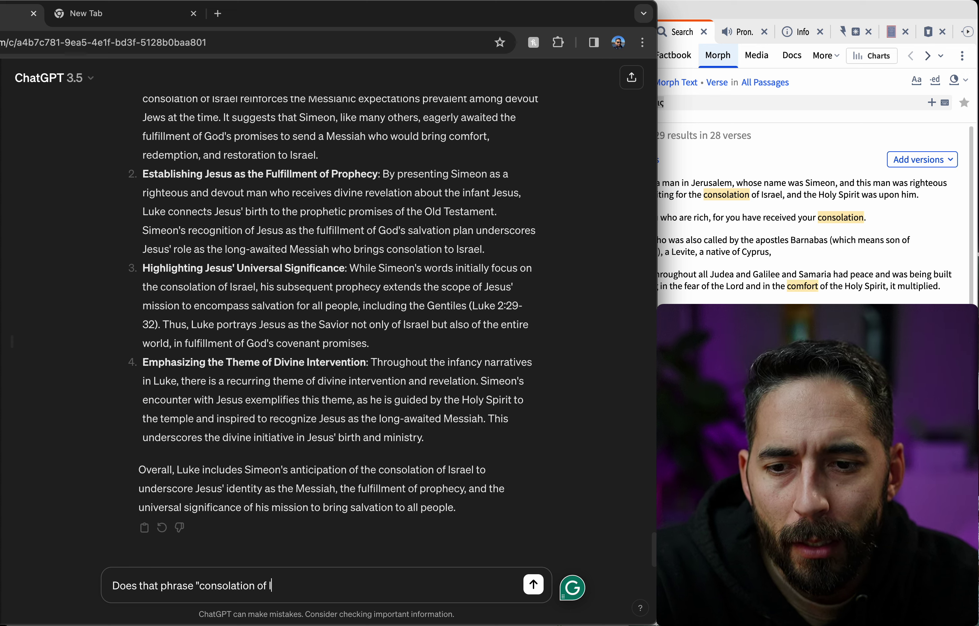
text(srael)
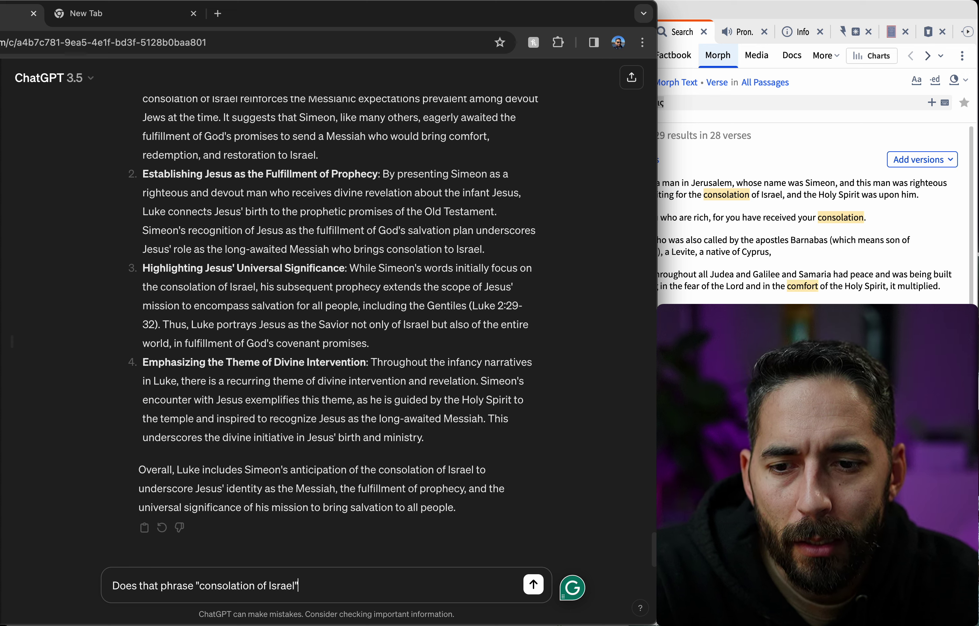
text(" whos)
key(BackSpace)
key(BackSpace)
key(BackSpace)
key(BackSpace)
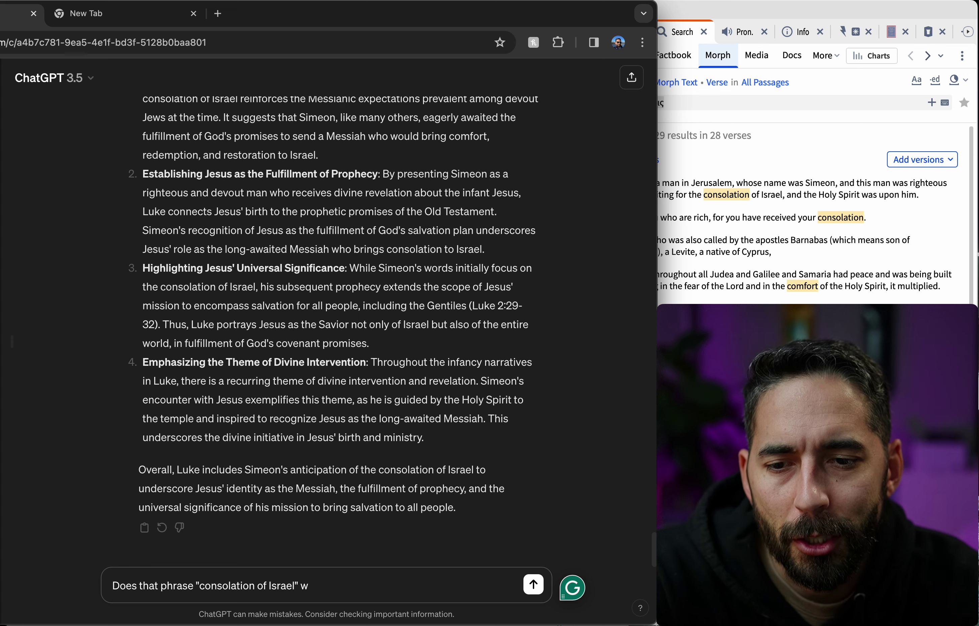
text(show up na)
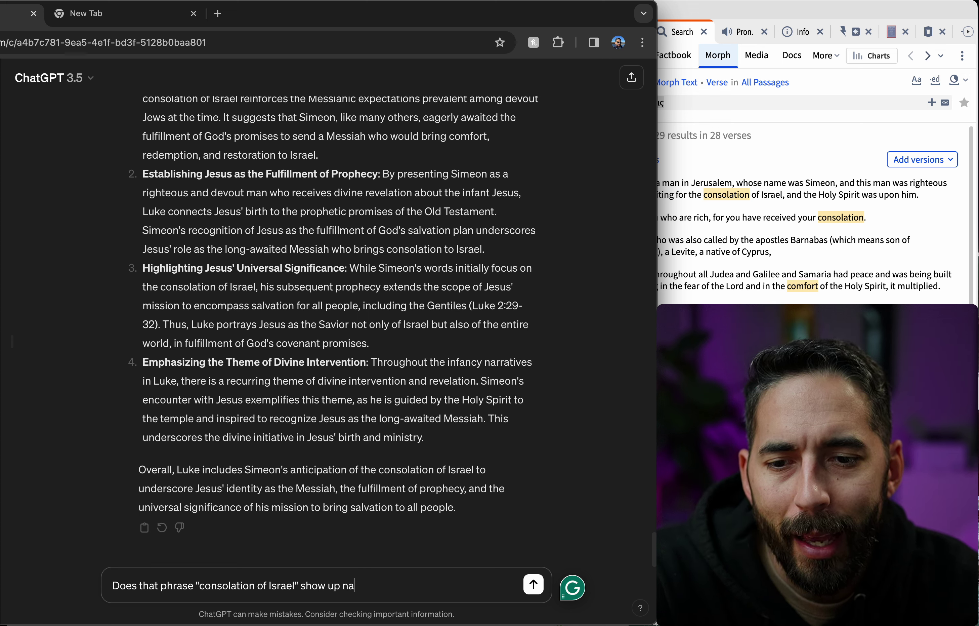
key(BackSpace)
key(BackSpace)
text(any)
key(BackSpace)
text(yw)
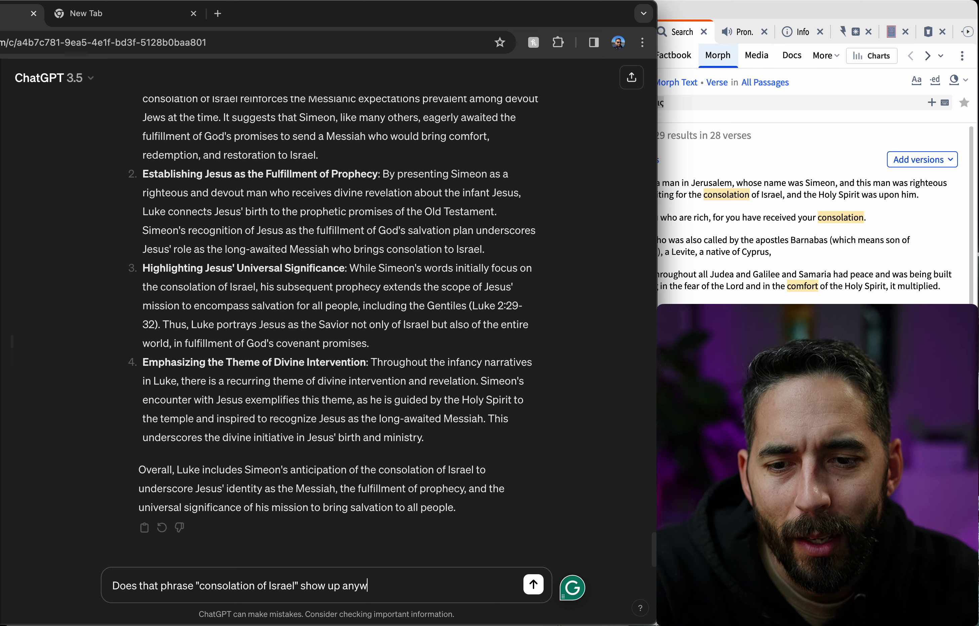
text(here else in the )
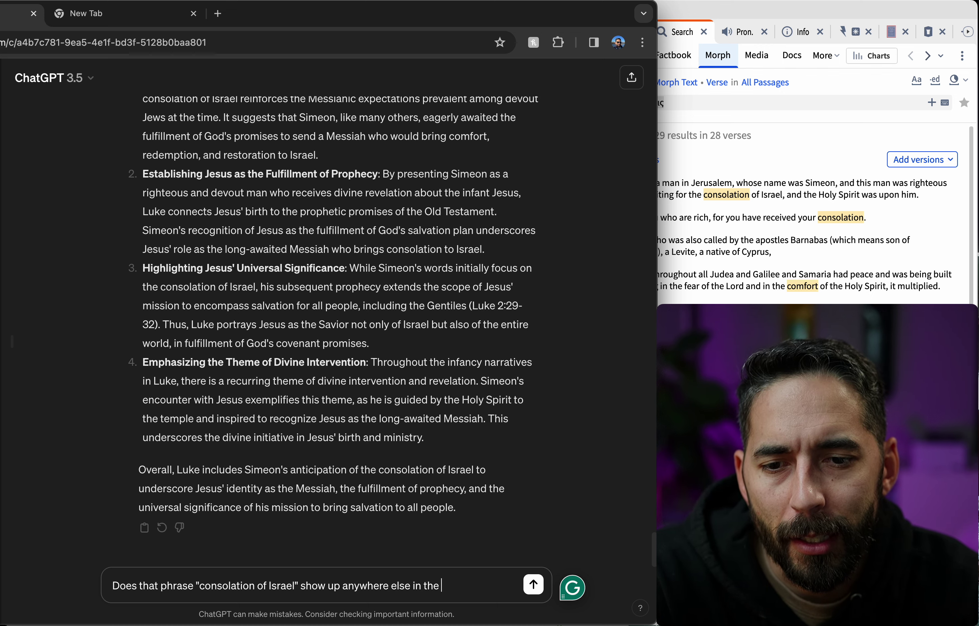
text(bi)
text(Bible)
key(Return)
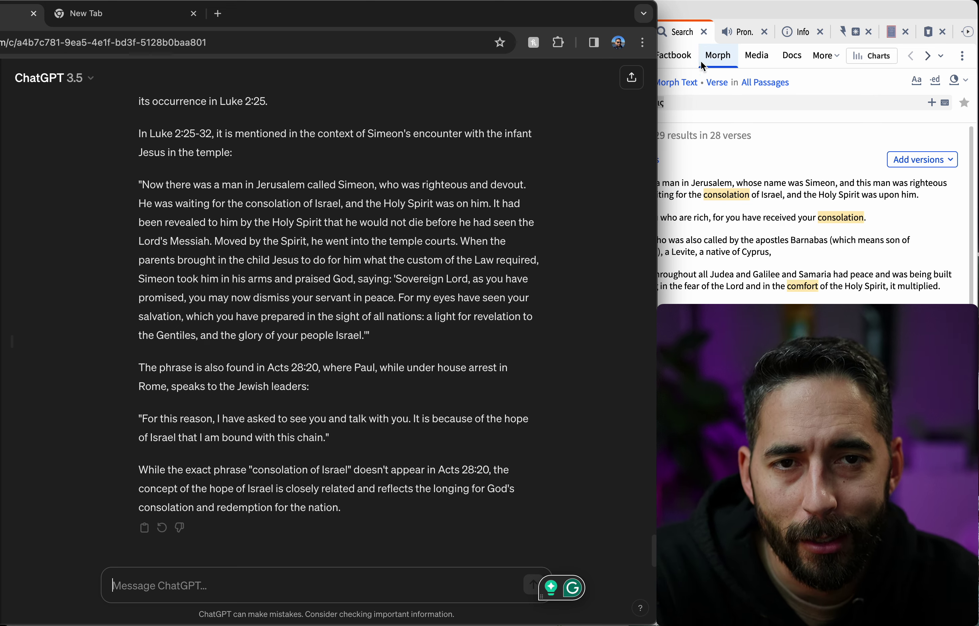
- Switch to Logos Bible Study and go to Acts 28:20 in the ESV to check the cited verse
click(744, 10)
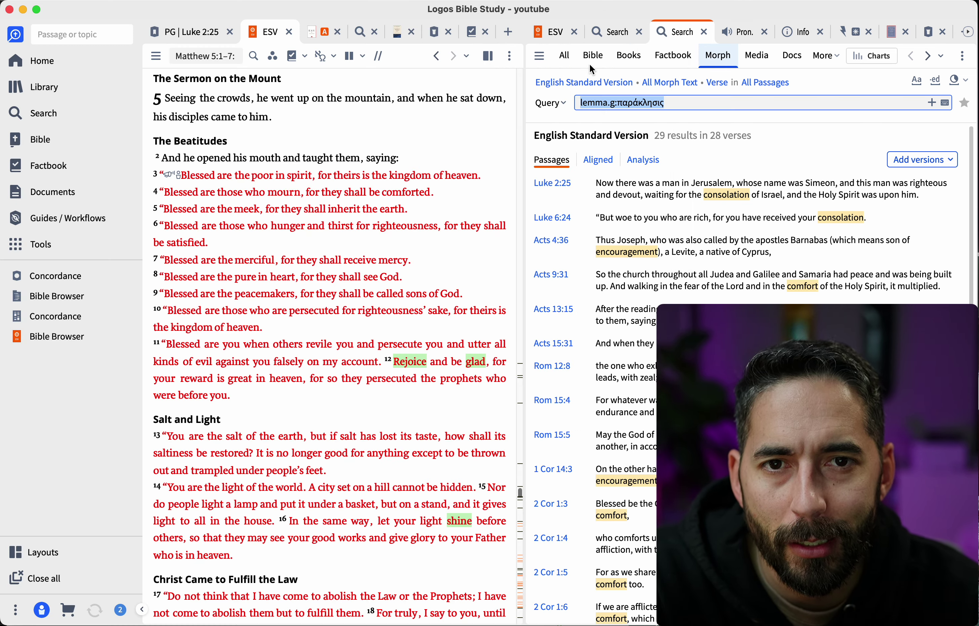
click(206, 56)
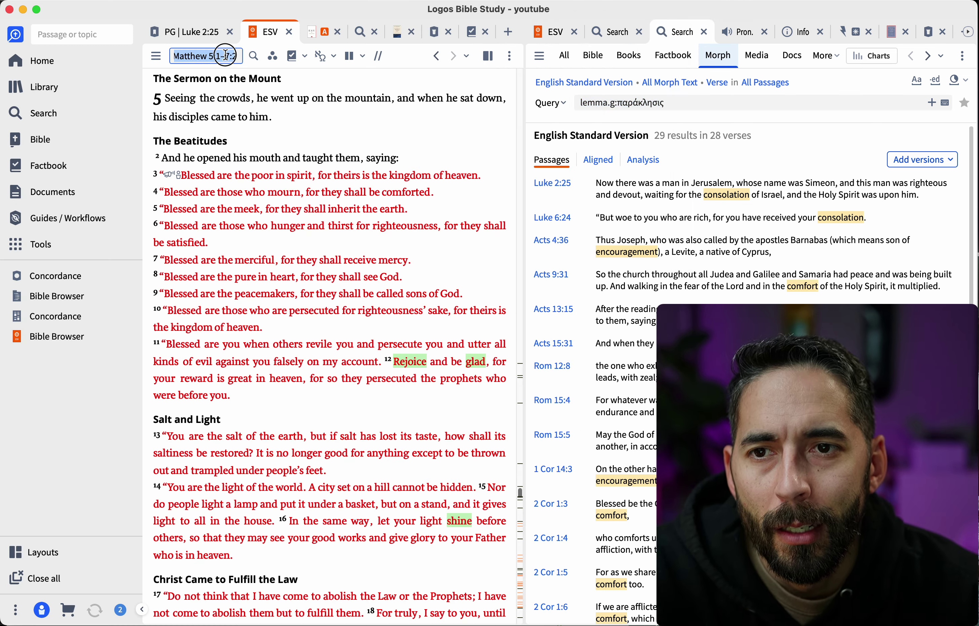
text(Acts)
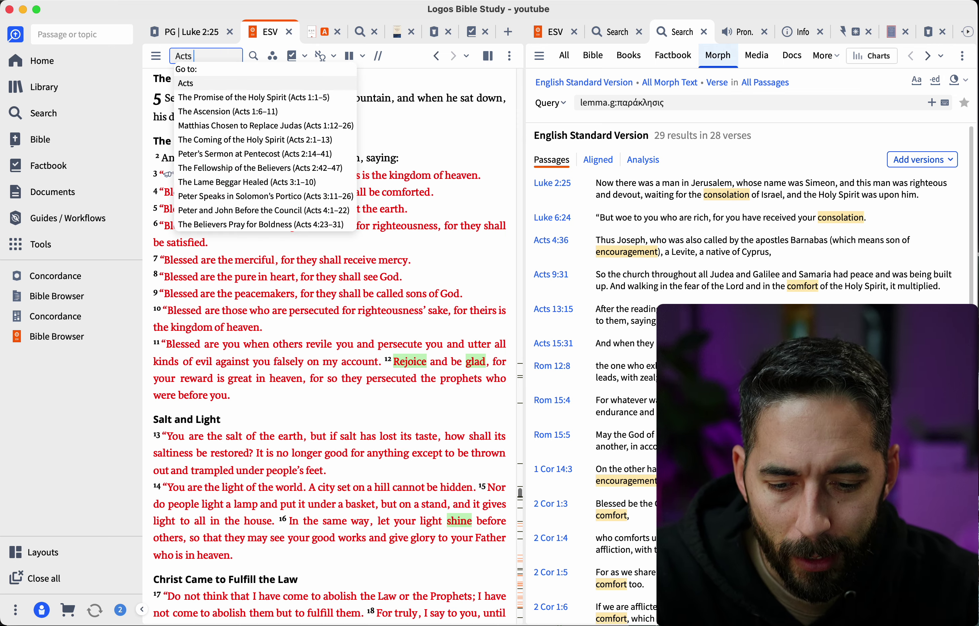
text( 28:20)
key(Return)
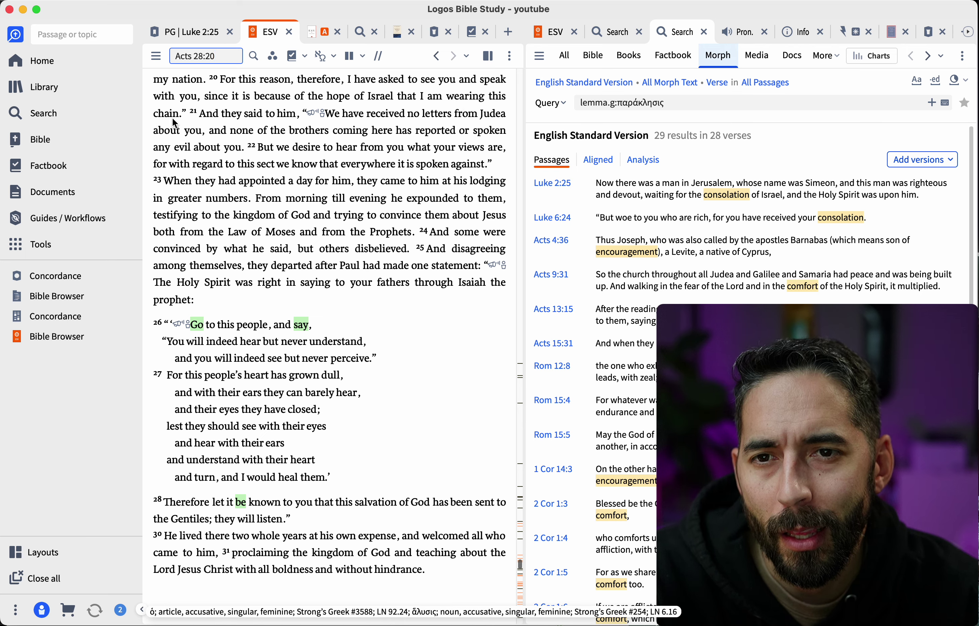
- Look up the Greek lemma behind "hope" in Acts 28:20, then return to the ChatGPT conversation
right_click(334, 100)
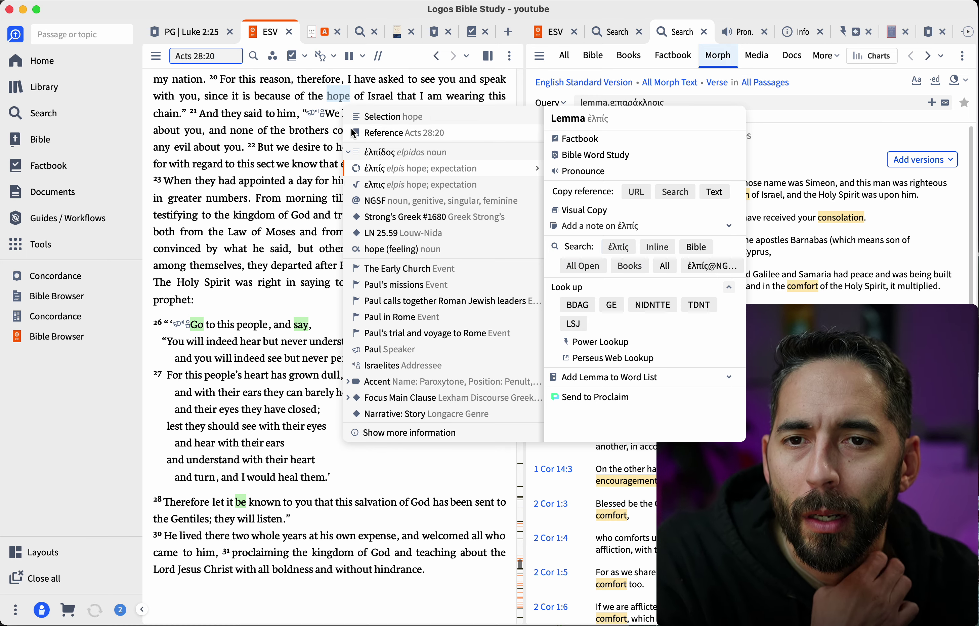
click(300, 100)
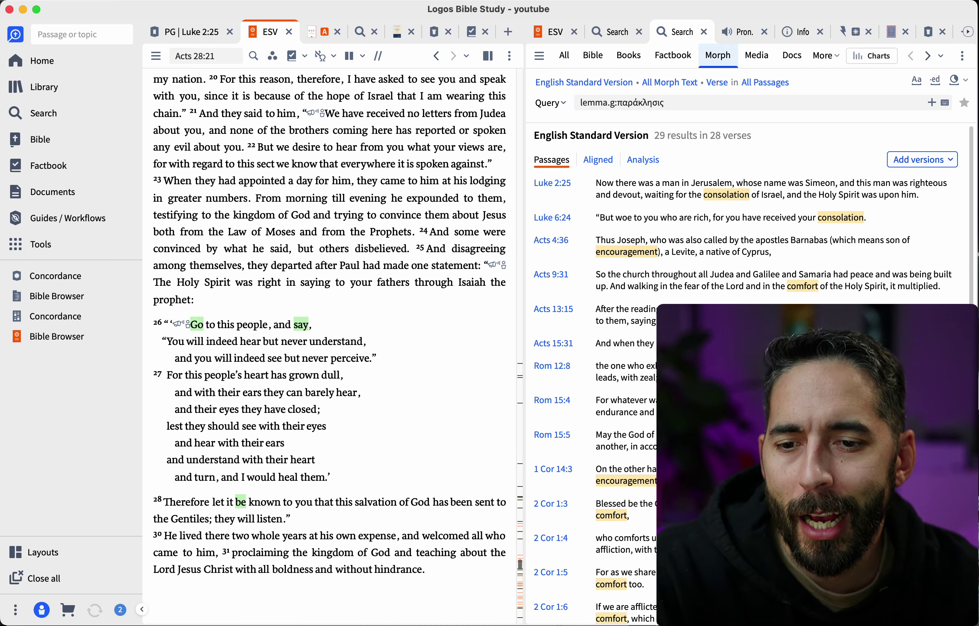
key(super+Tab)
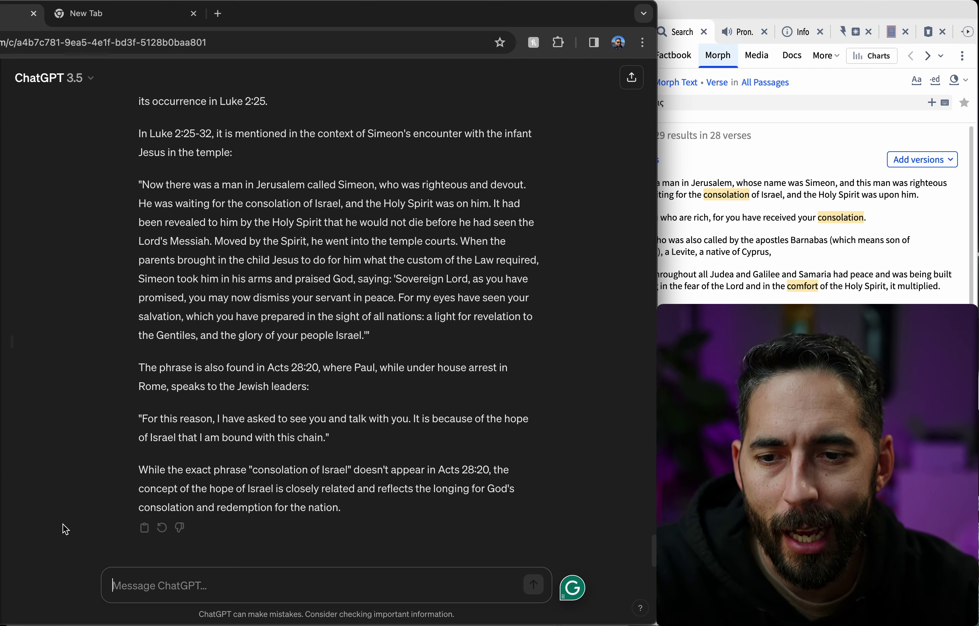
- Ask ChatGPT the follow-up question "What is the hope of Israel?"
click(187, 590)
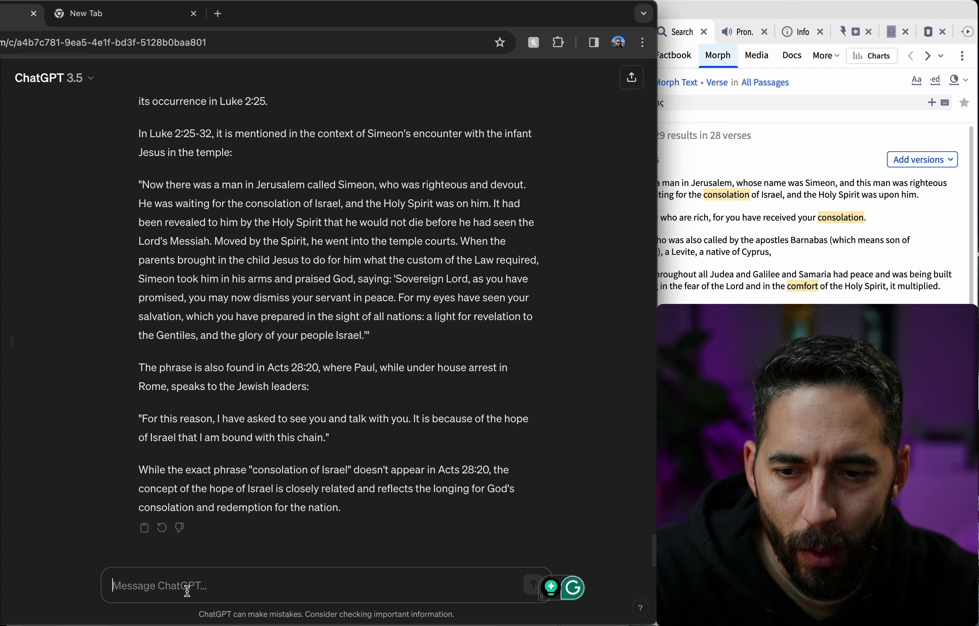
text(What is t)
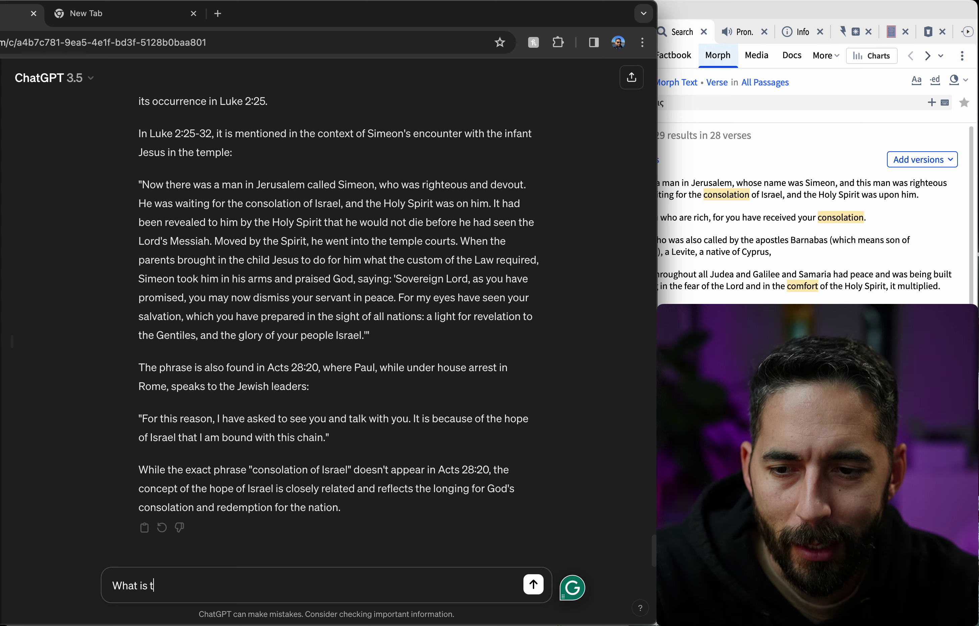
text(he )
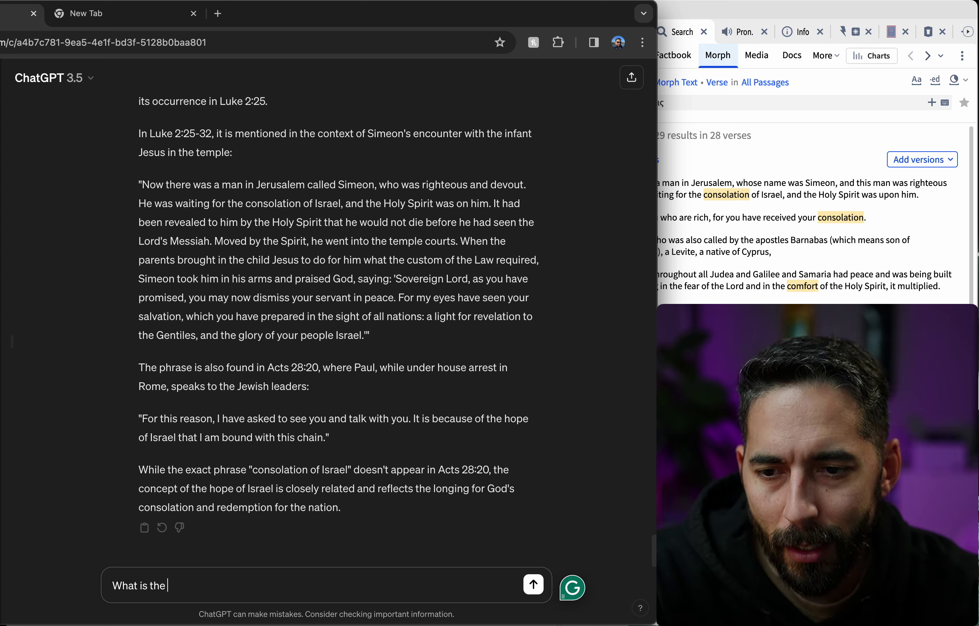
text(hope o)
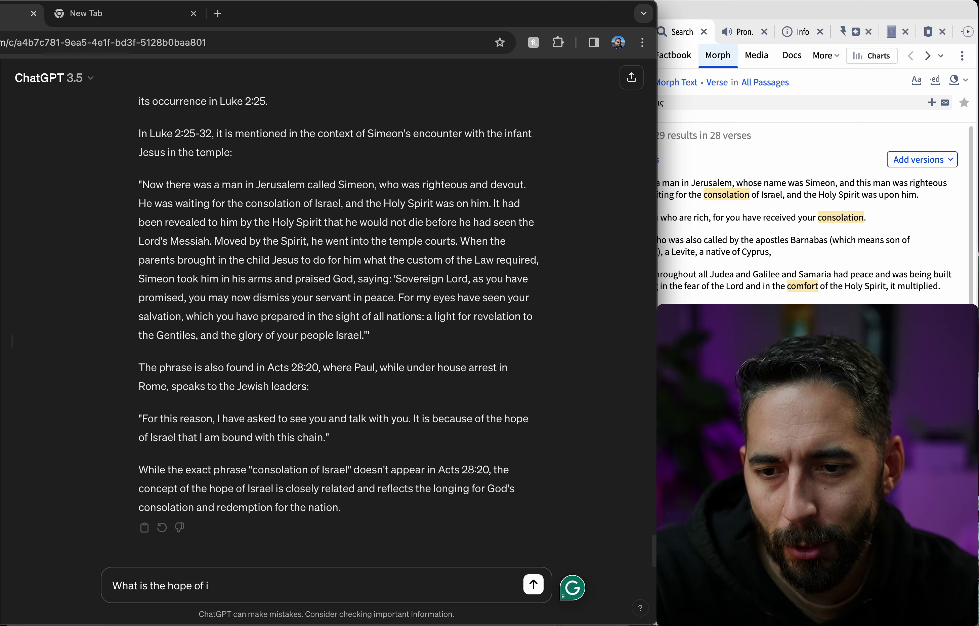
text(f Israel?)
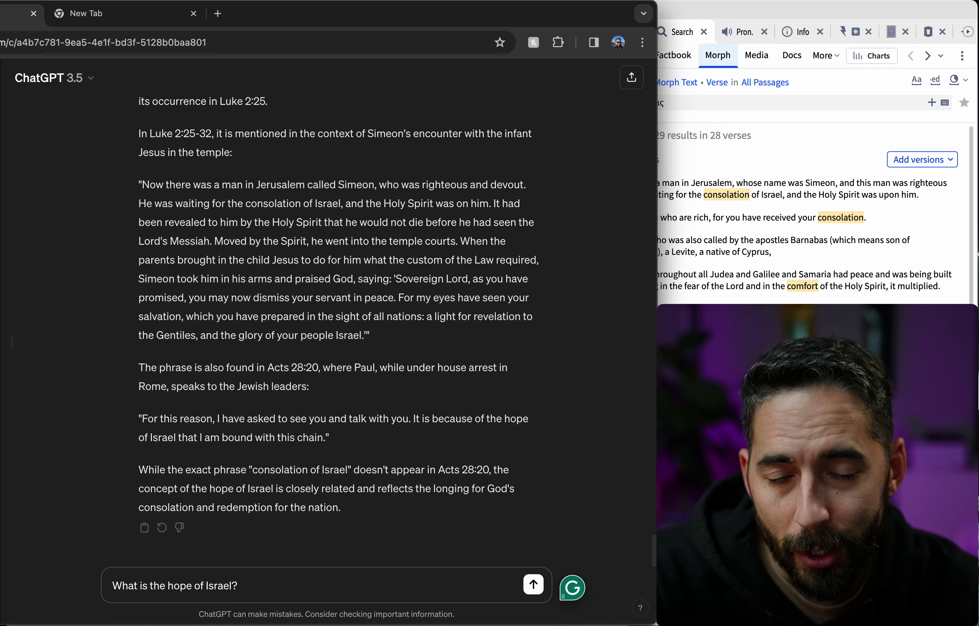
key(Return)
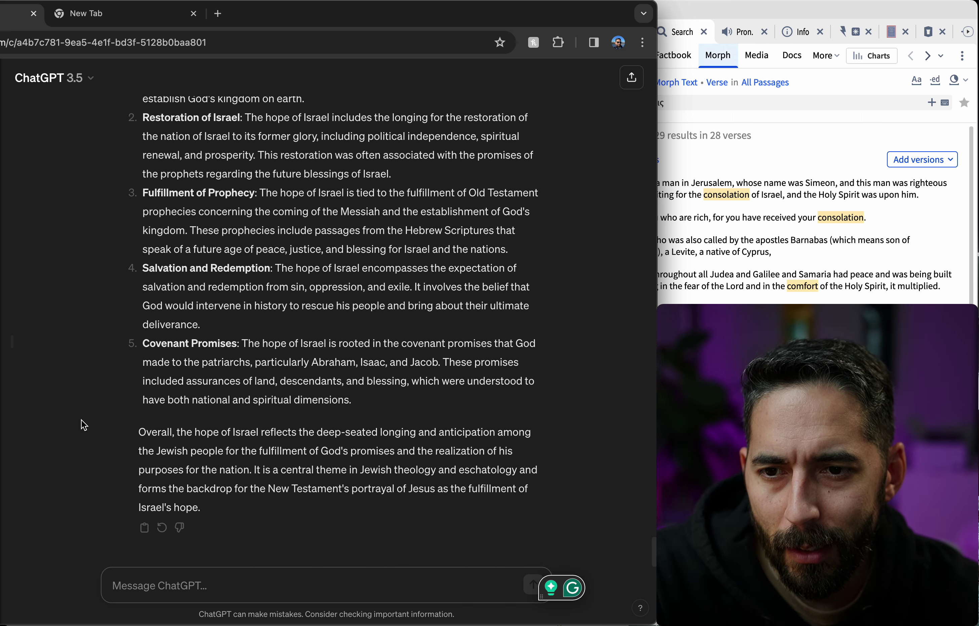
- Read through ChatGPT's answer on the hope of Israel, from the Messiah point to the closing summary
scroll(81, 420, up, 5)
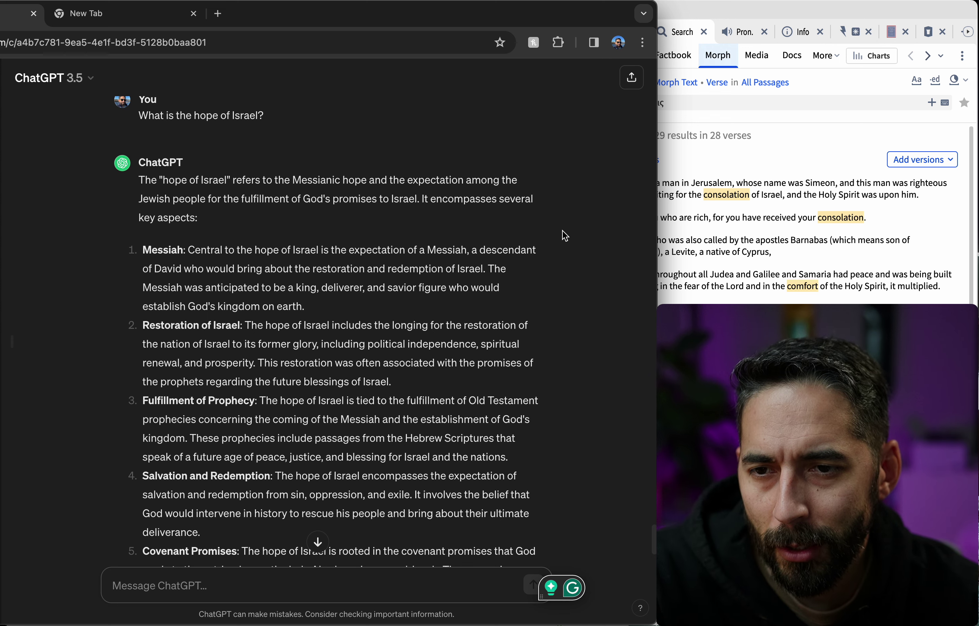
scroll(208, 262, down, 3)
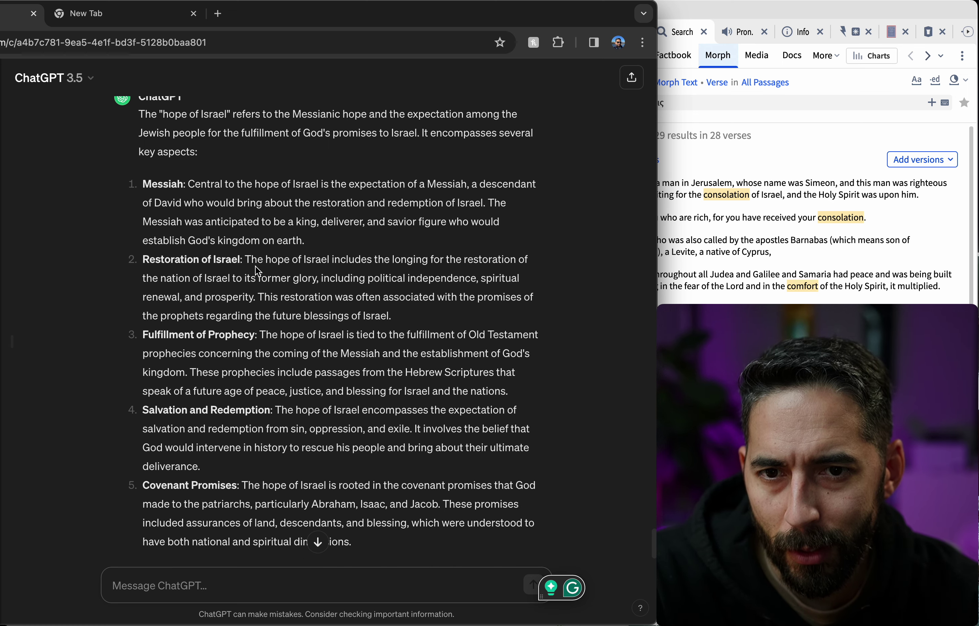
scroll(112, 297, down, 1)
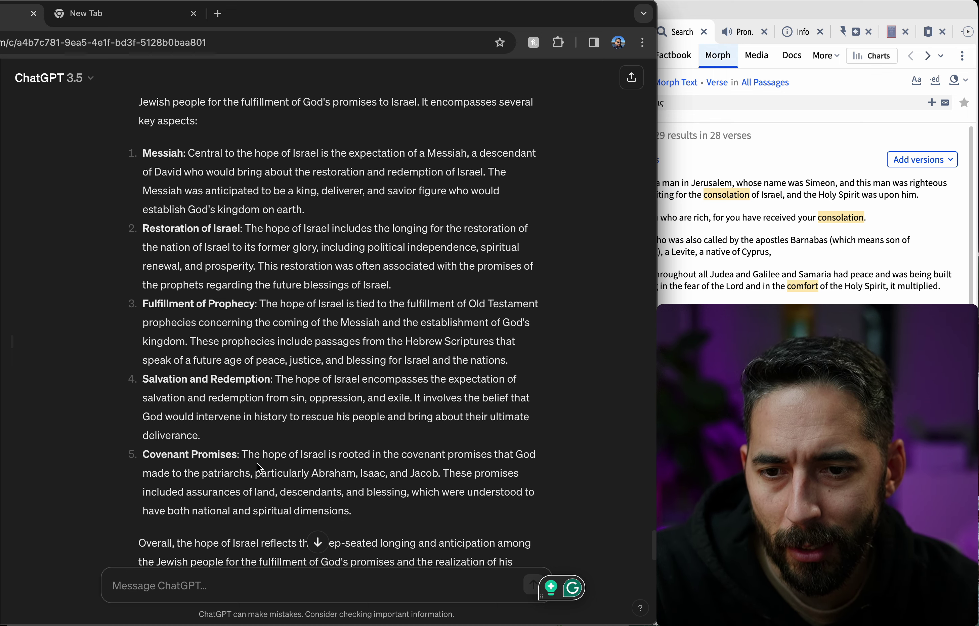
scroll(256, 463, down, 3)
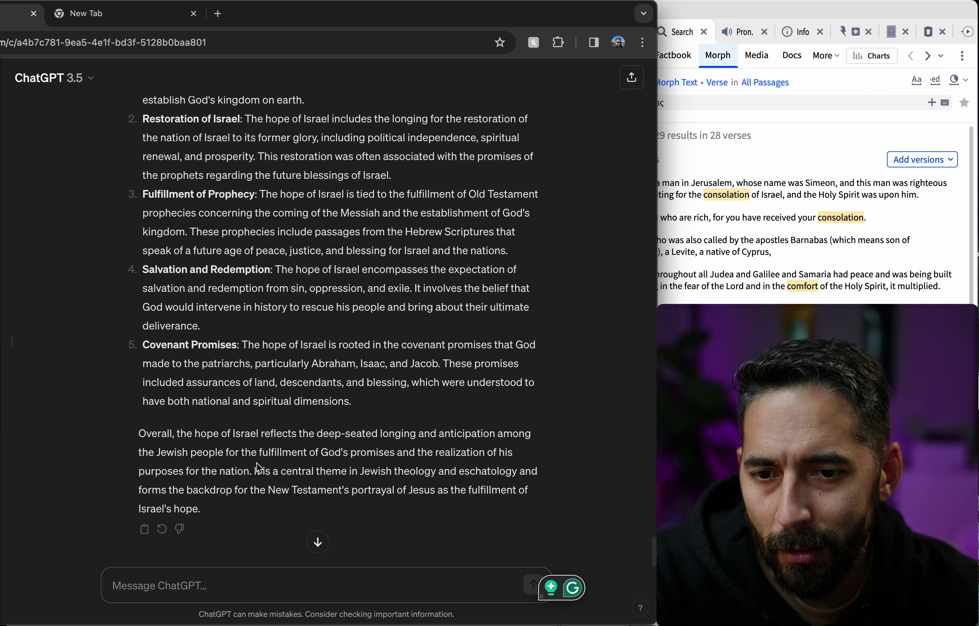
scroll(257, 463, down, 1)
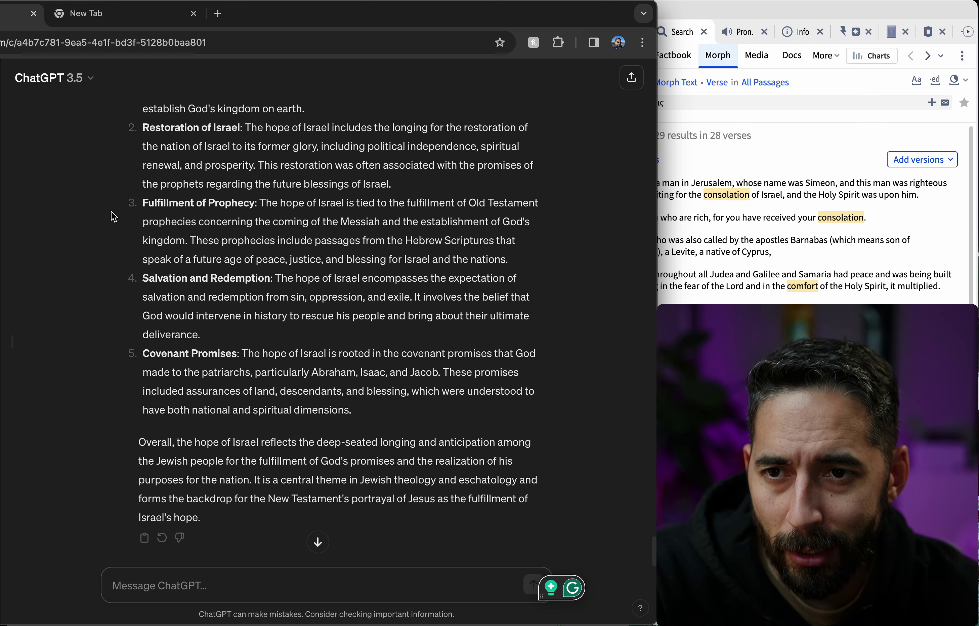
scroll(111, 214, up, 3)
scroll(111, 214, down, 3)
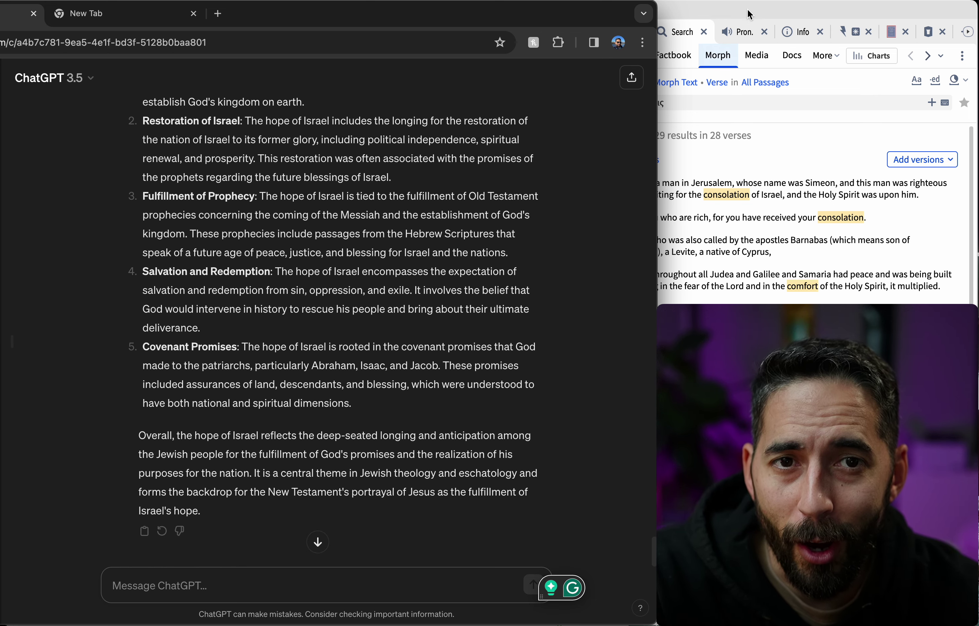
- Switch to Logos Bible Study and run the Passage Guide on Acts 28:20
click(712, 33)
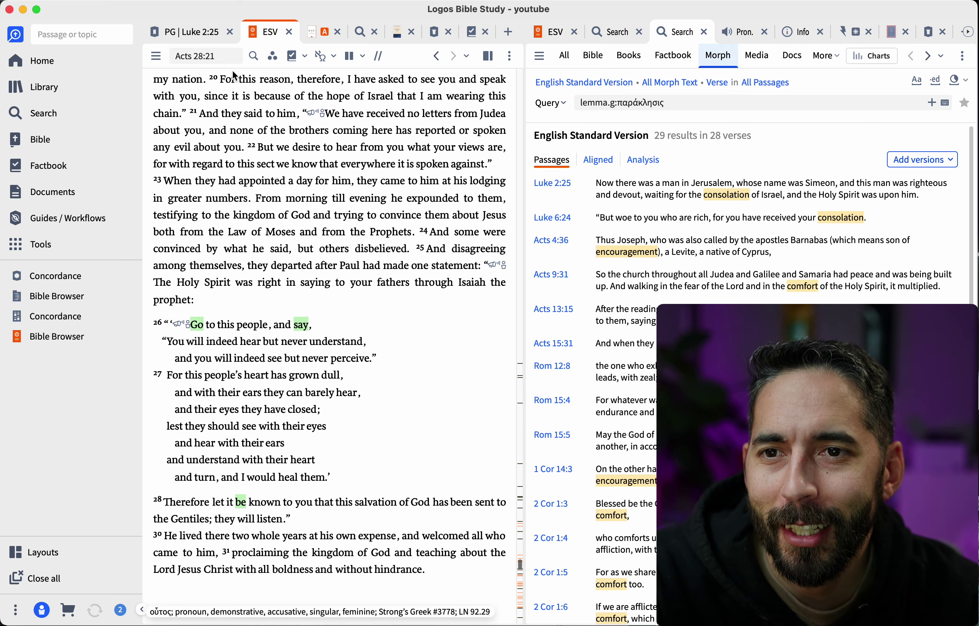
click(183, 32)
click(216, 62)
text(act)
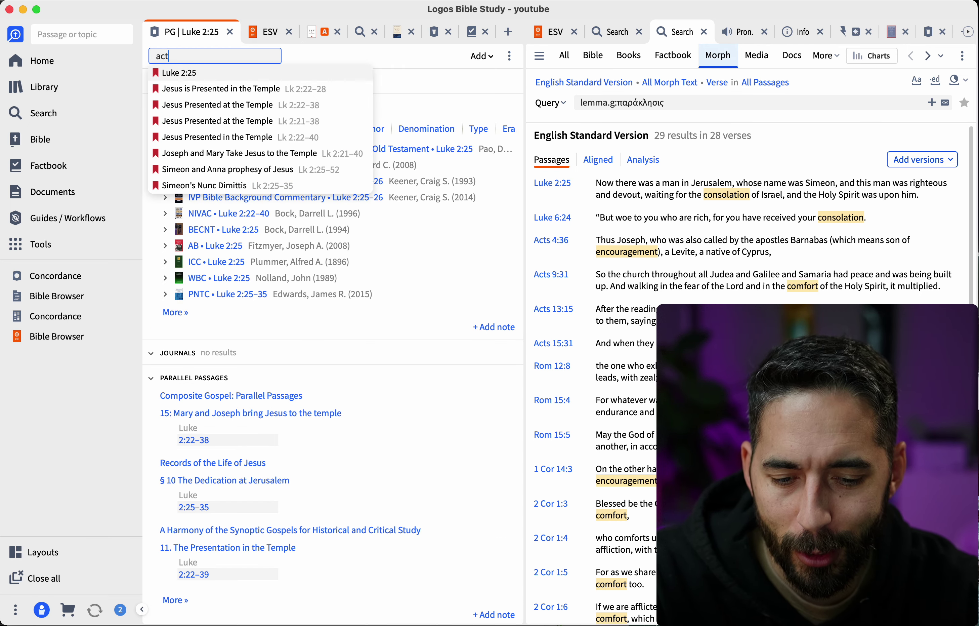
text(s 28:20)
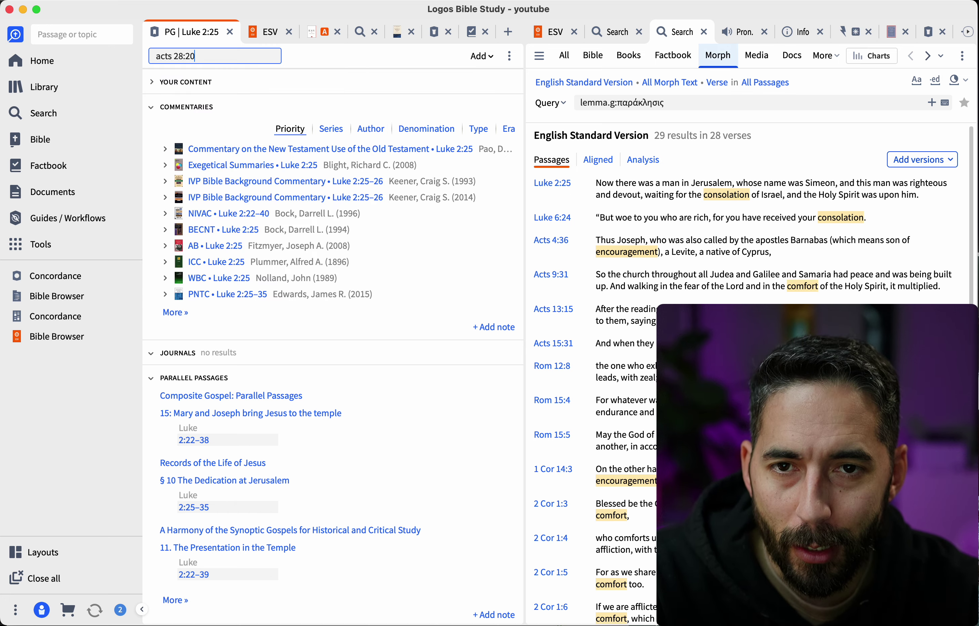
key(Return)
- Bring up the ESV Study Bible and go to its notes on Acts 28:20
click(319, 33)
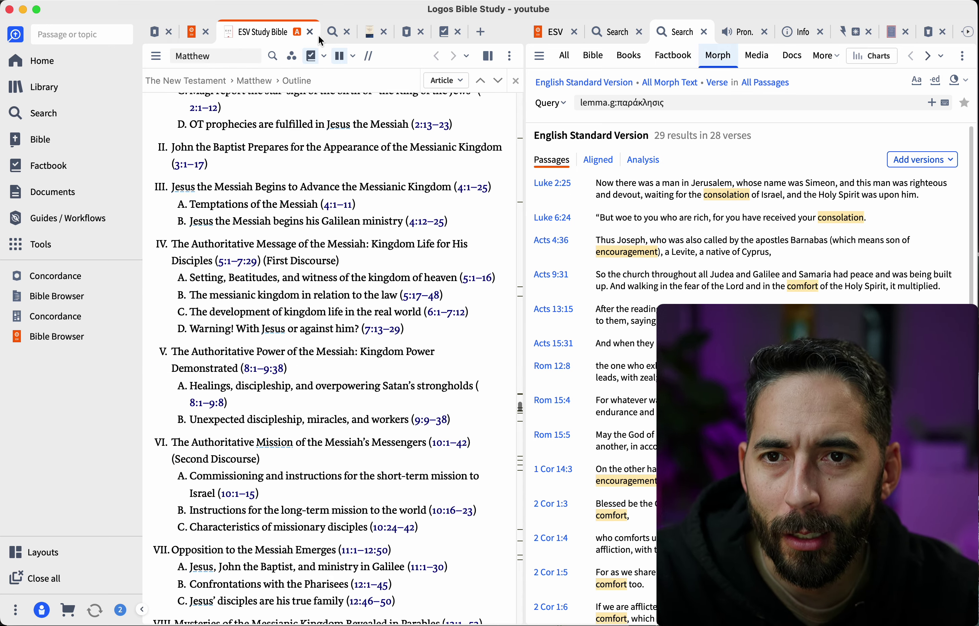
click(221, 61)
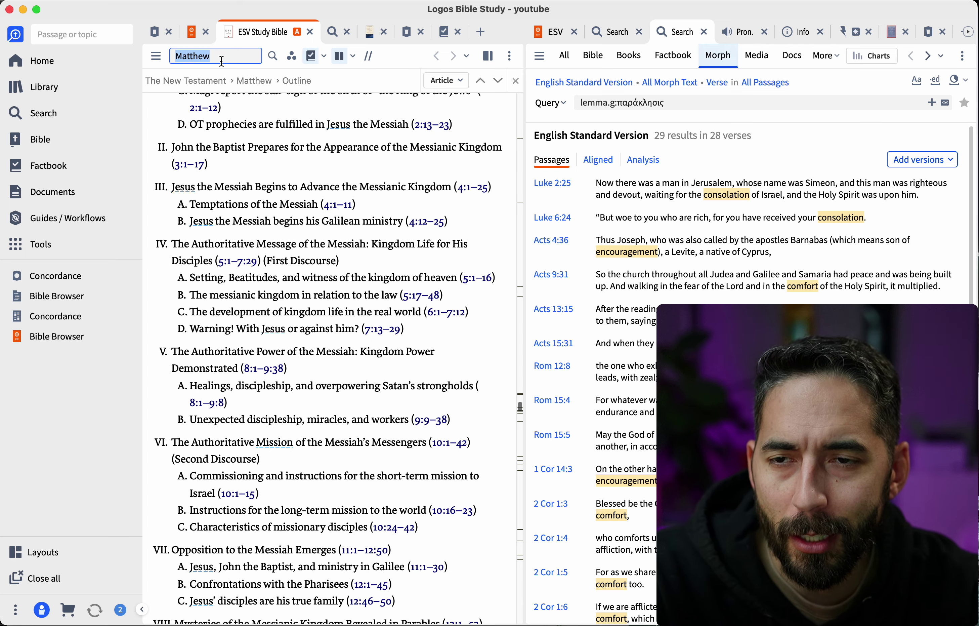
text(Acts 28:)
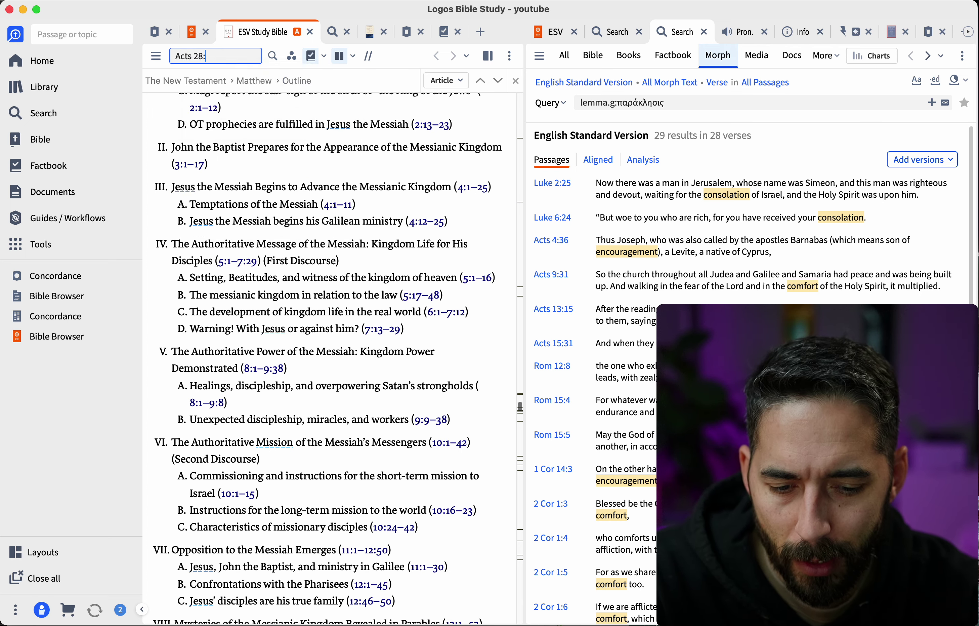
text(20)
key(Return)
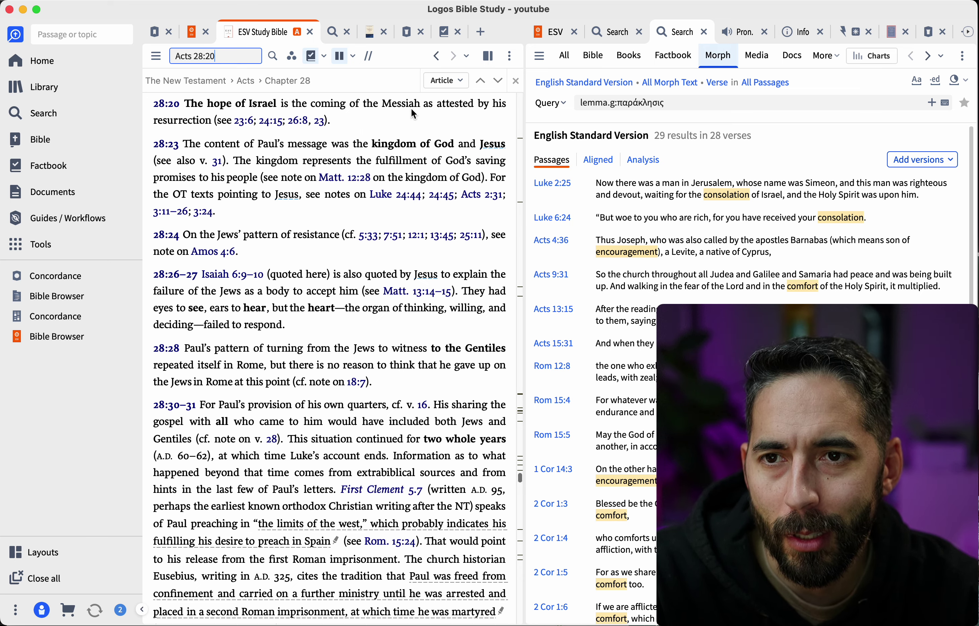
- Return to the ESV text of Acts 28, glance at ChatGPT's answer for comparison, and come back to Logos
click(192, 33)
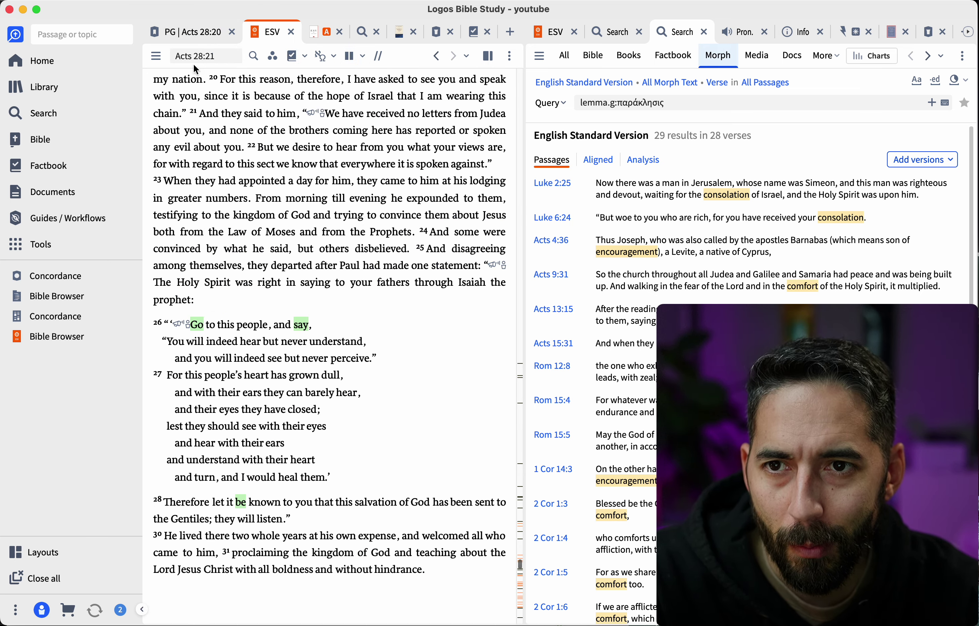
key(super+Tab)
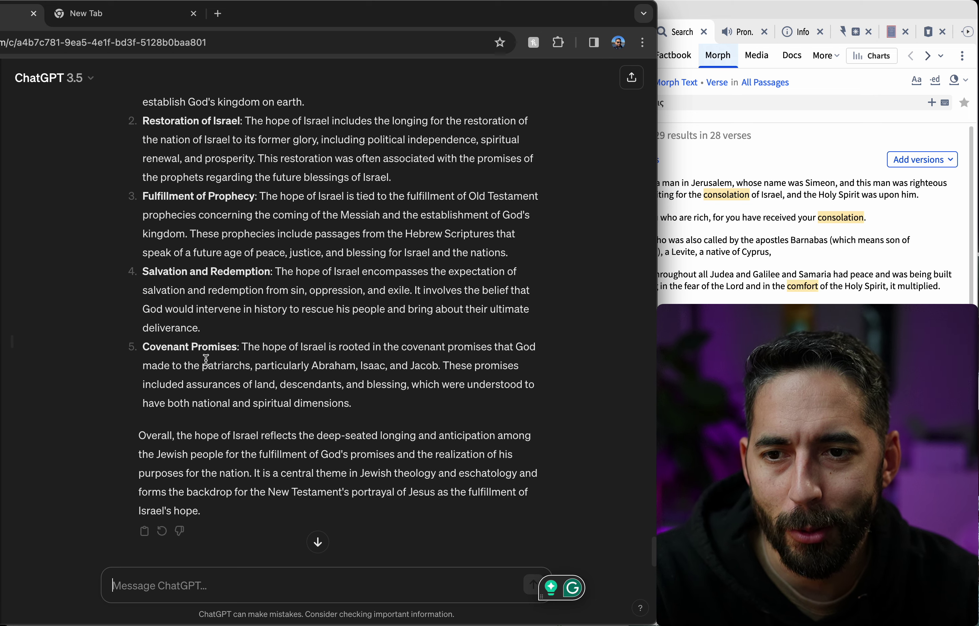
click(702, 13)
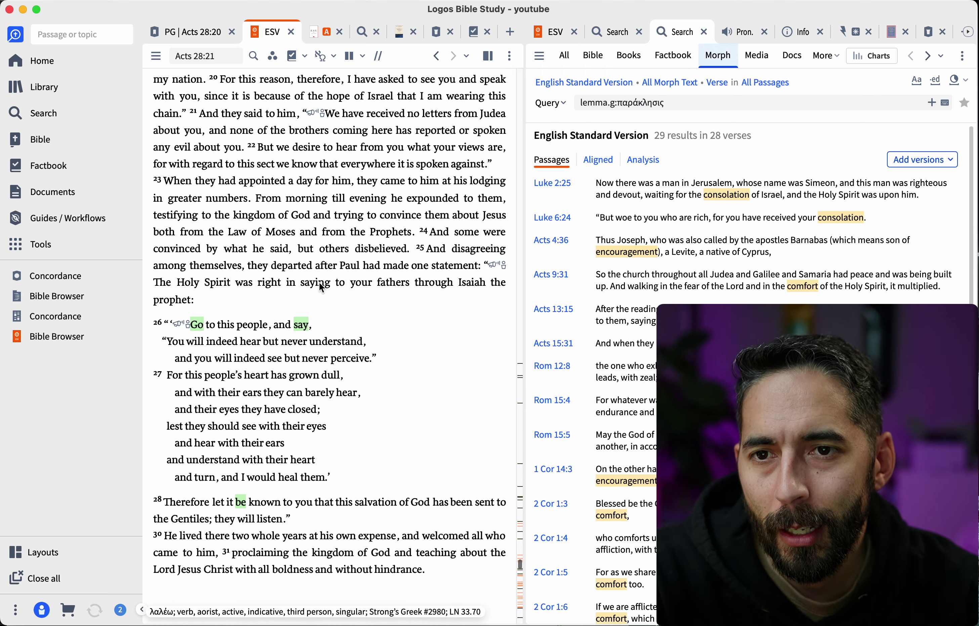
- Open the Exegetical Summaries commentary on Acts 28:20 from the Passage Guide and read its section on what Paul means by 'the hope of Israel'
click(185, 33)
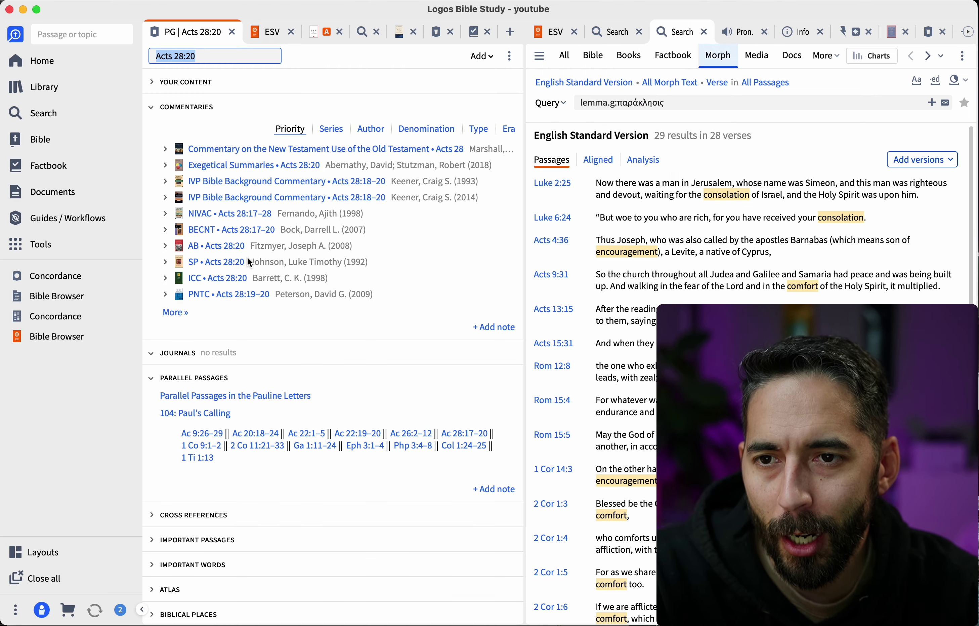
click(241, 165)
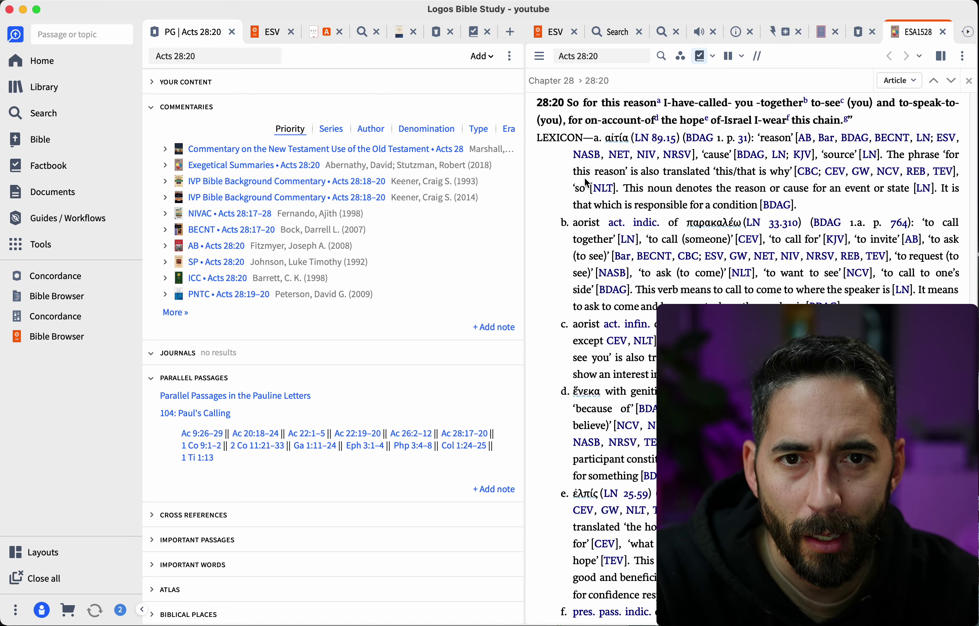
scroll(585, 179, down, 8)
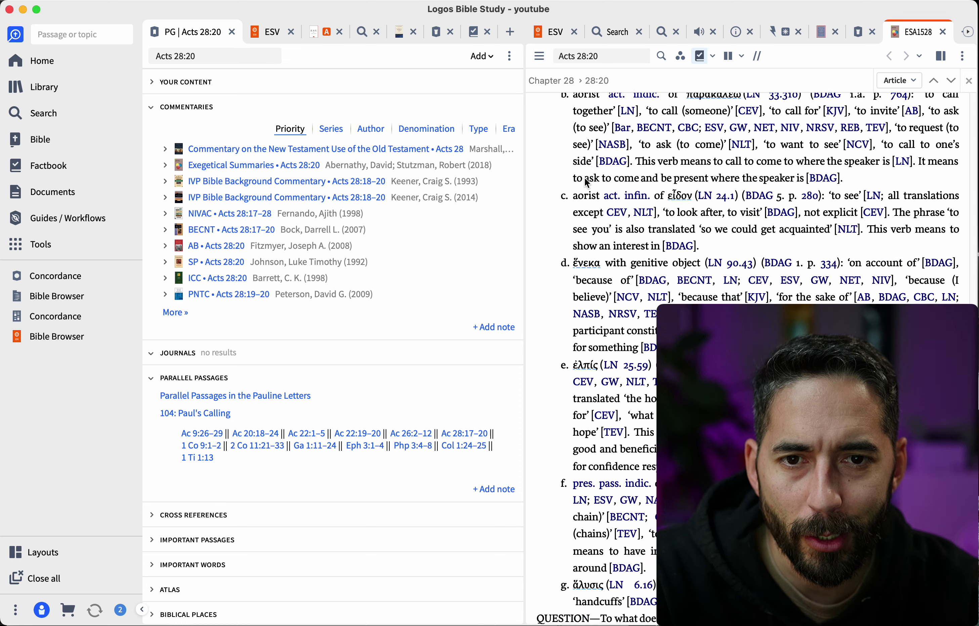
scroll(586, 182, down, 6)
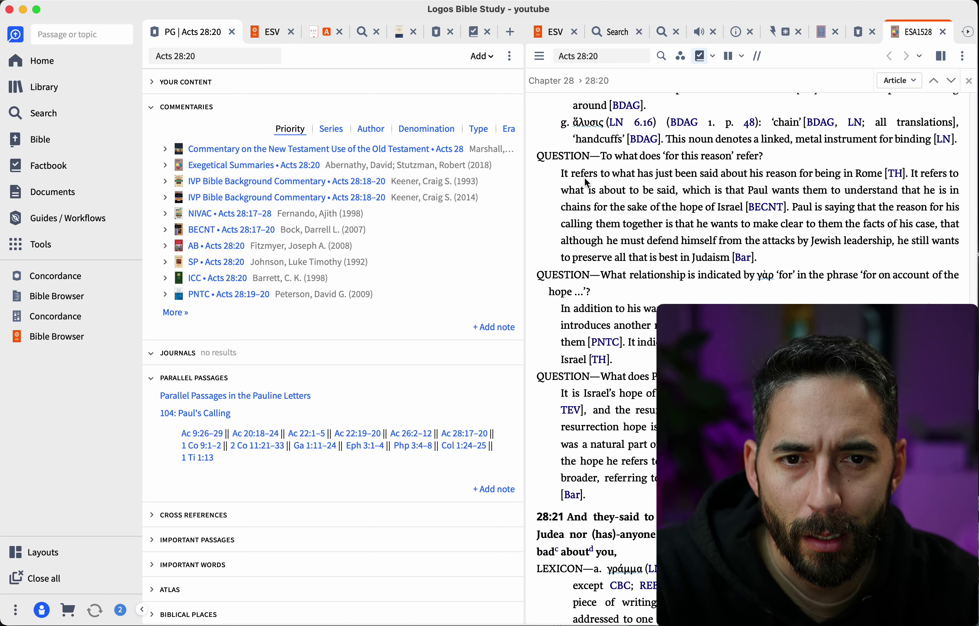
scroll(585, 178, down, 4)
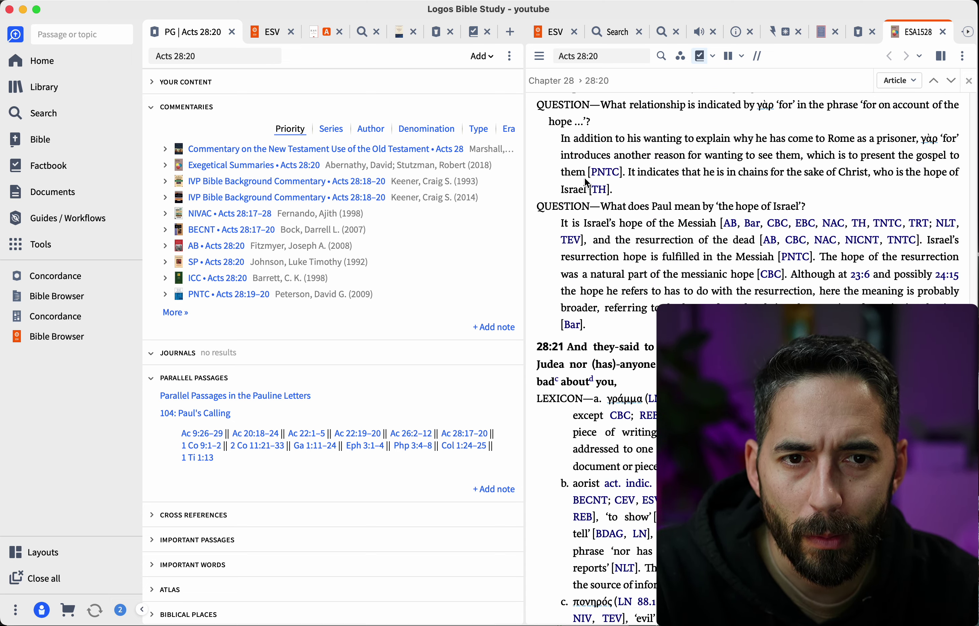
scroll(584, 178, down, 2)
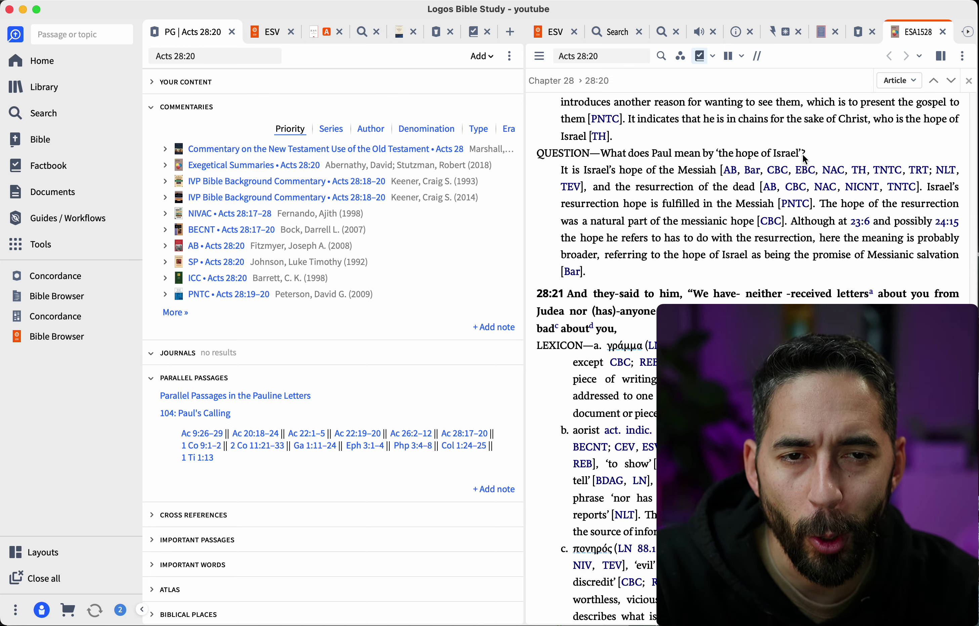
scroll(607, 157, down, 2)
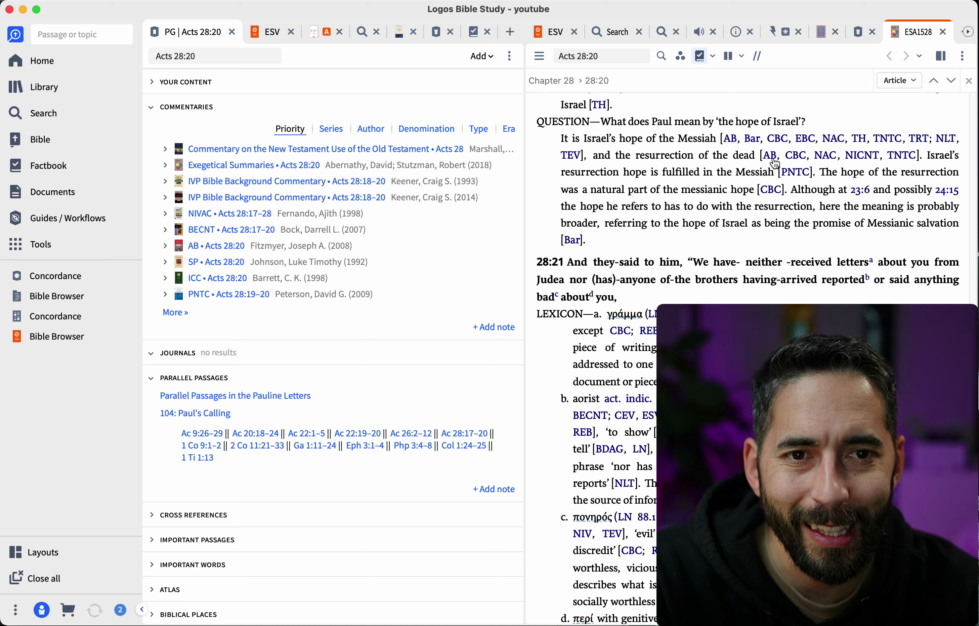
mouse_move(894, 162)
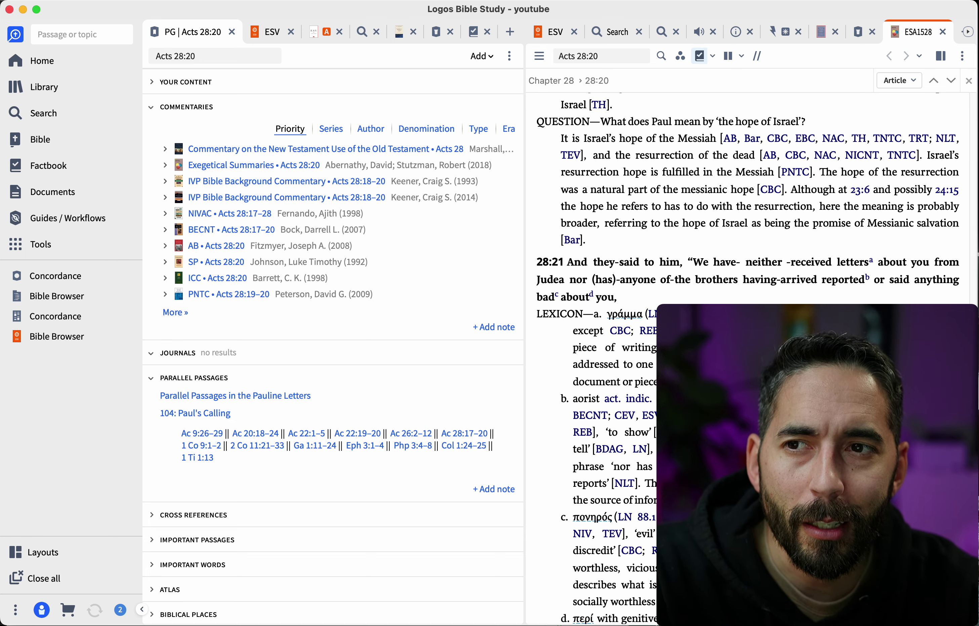
- Switch back to ChatGPT and review the end of its answer on the hope of Israel
key(super+Tab)
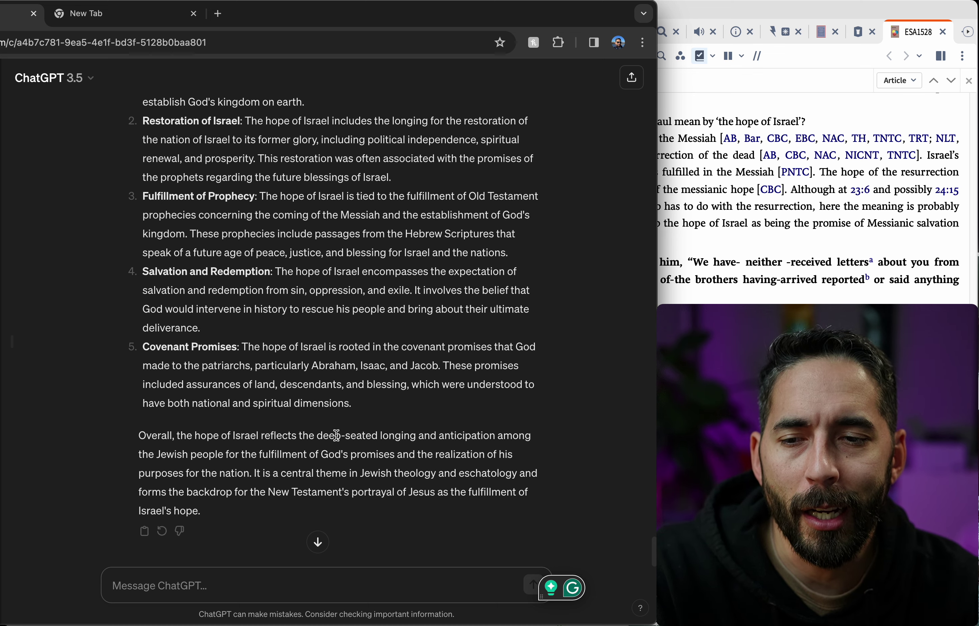
scroll(337, 435, down, 1)
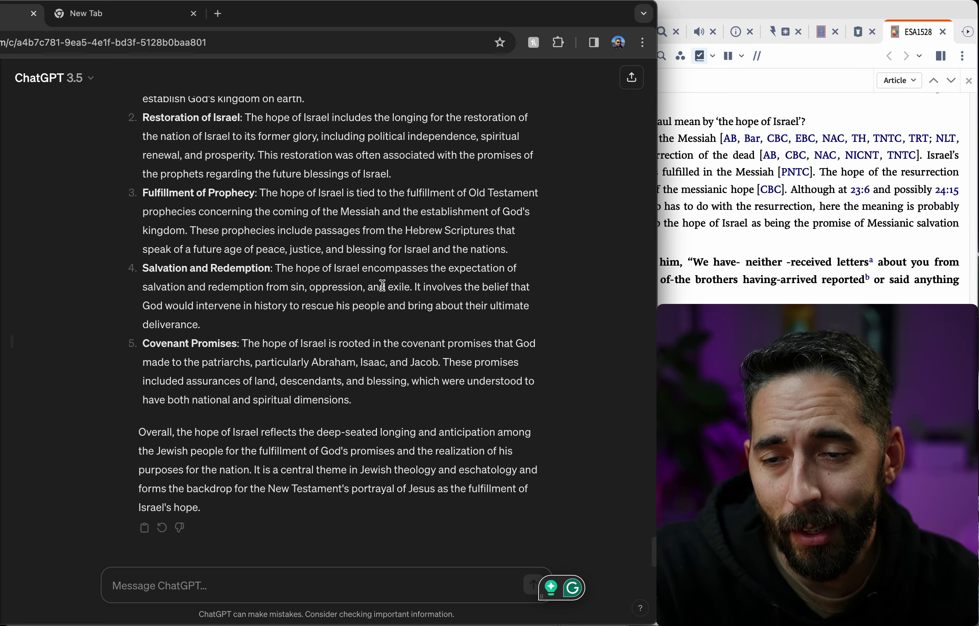